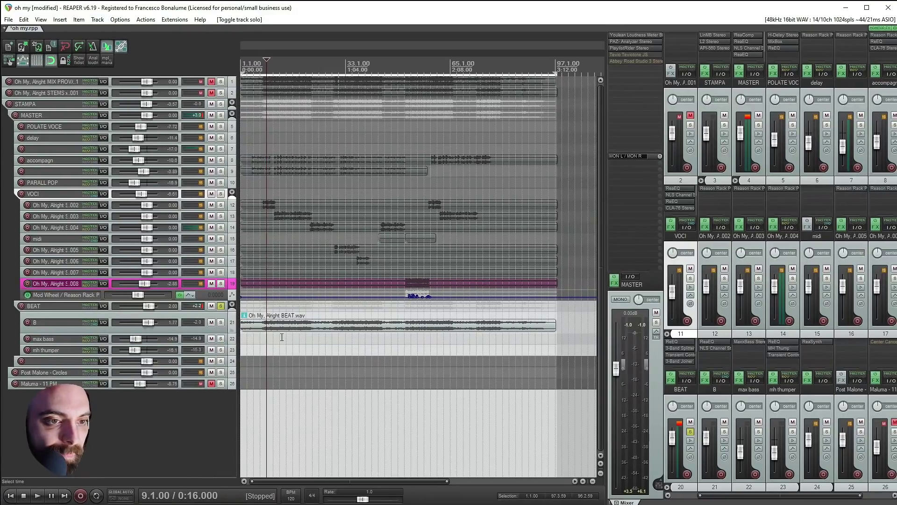
Select the tracks inside the BEAT folder in turn, down to the mh thumper track.
click(281, 337)
drag(212, 333, 212, 400)
scroll(290, 382, up, 1)
scroll(290, 366, down, 1)
click(264, 326)
click(268, 338)
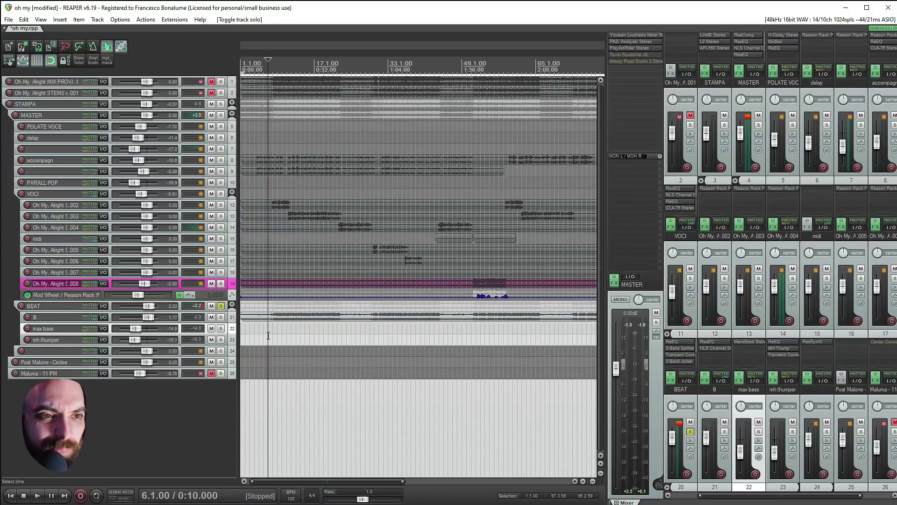
Play the exclusively soloed STEMS track from bar 10, then solo the BEAT folder exclusively to compare the two before stopping playback.
click(221, 92)
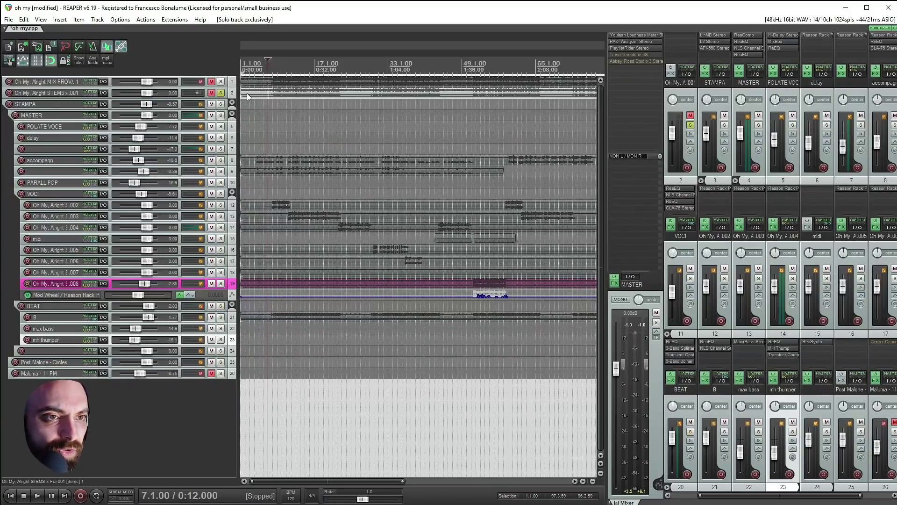
click(282, 93)
key(space)
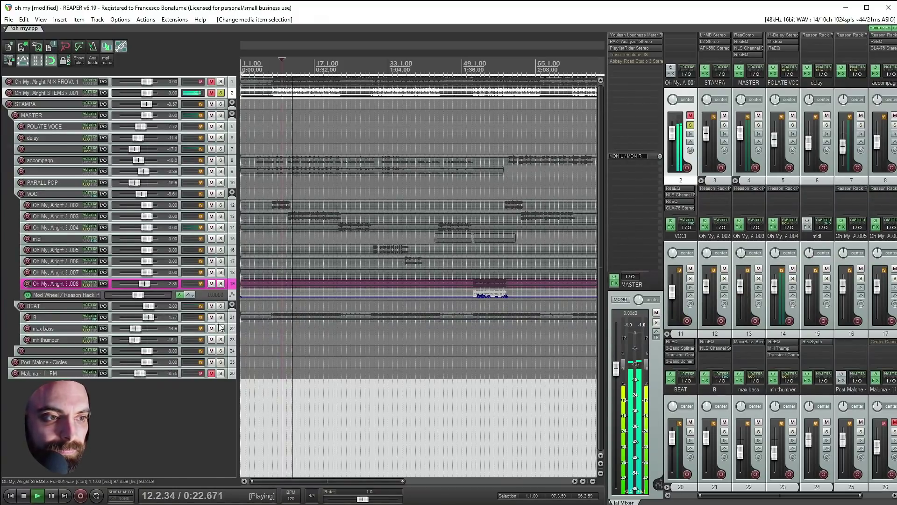
ctrl+alt+click(220, 306)
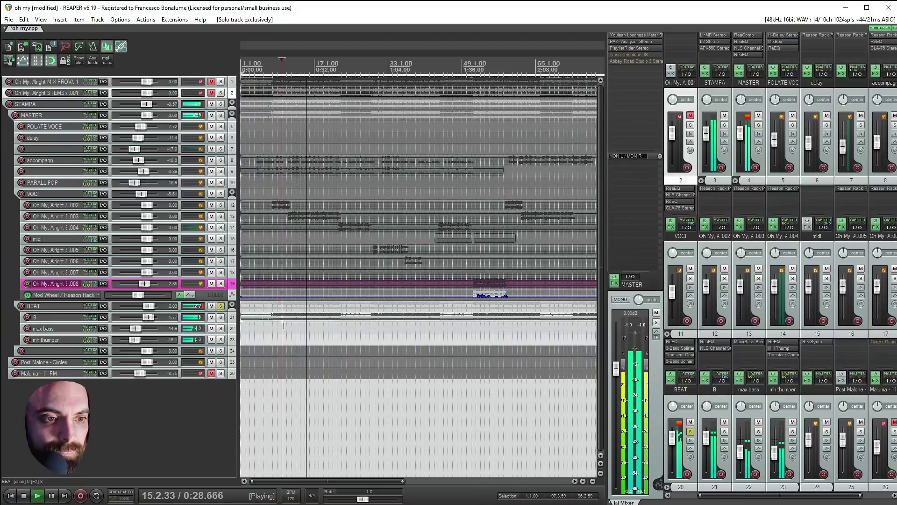
scroll(285, 325, down, 4)
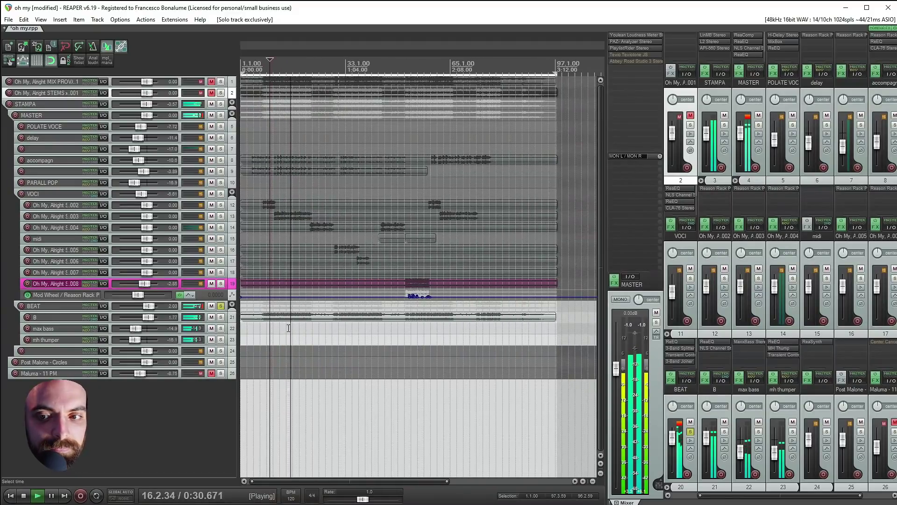
key(space)
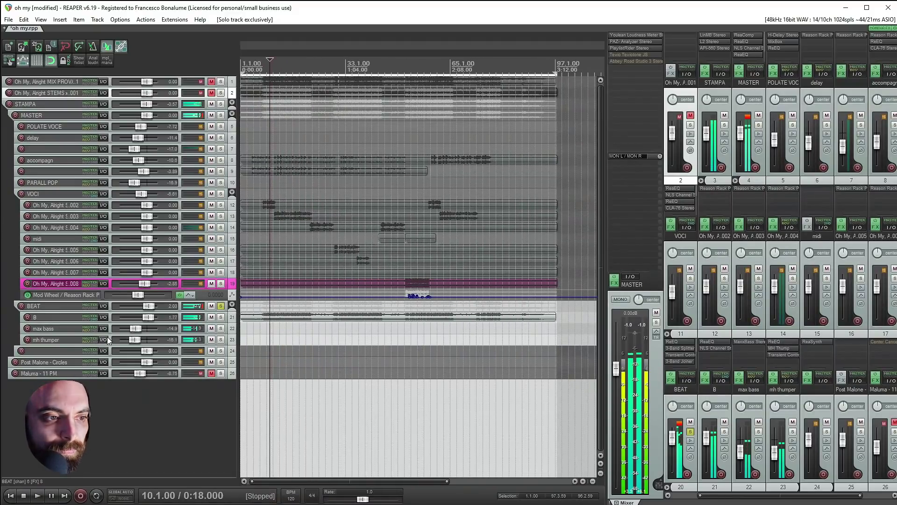
Inspect the MaxxBass plugin settings on the max bass track and close its window.
click(54, 328)
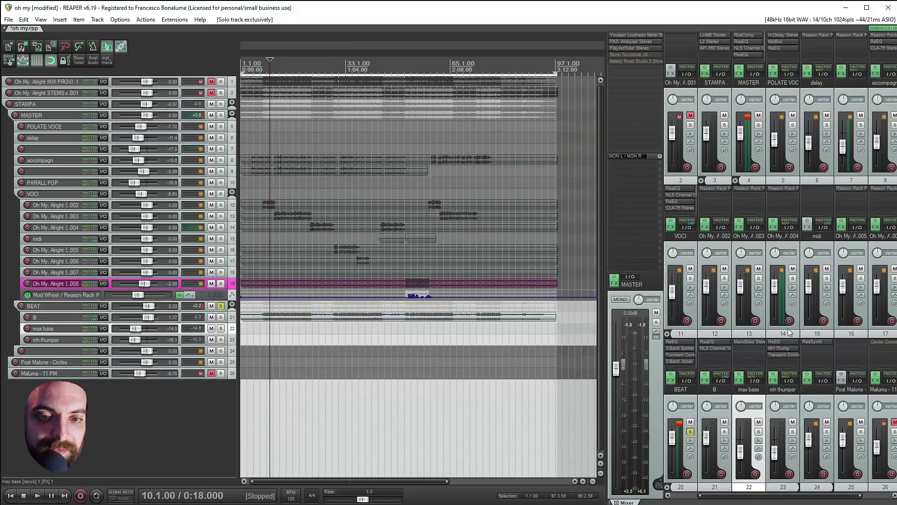
click(756, 343)
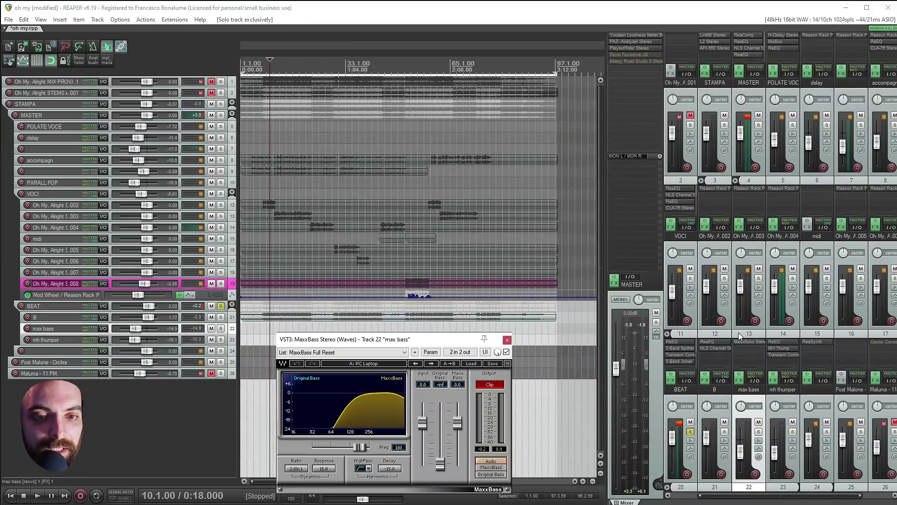
click(507, 340)
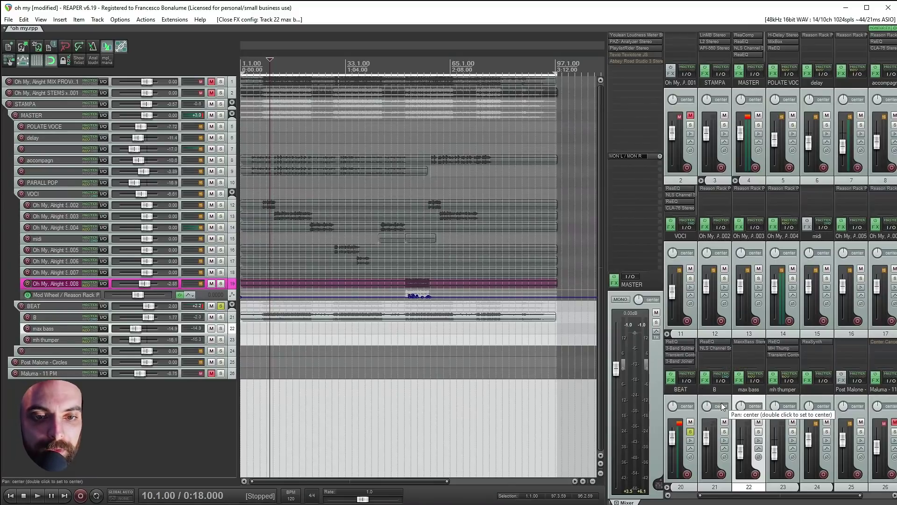
Listen briefly to the mh thumper track soloed exclusively, then stop playback and unsolo it.
ctrl+alt+click(793, 431)
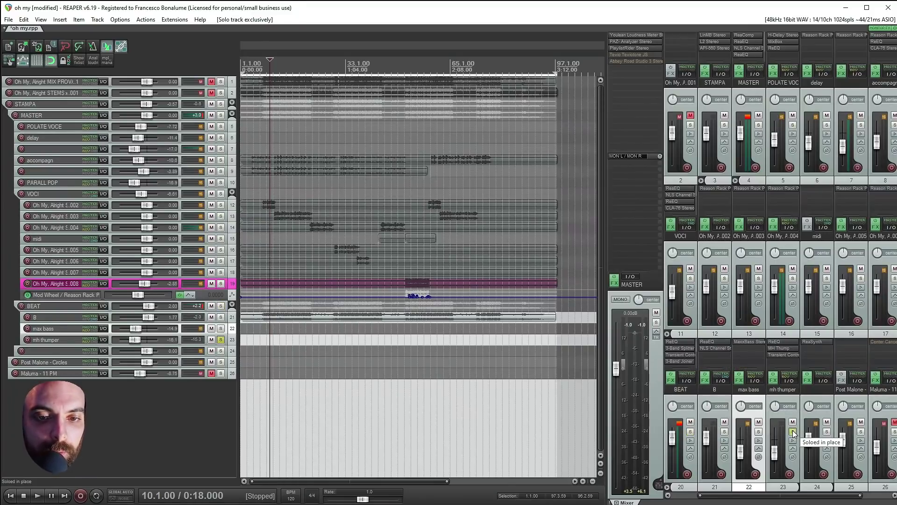
key(space)
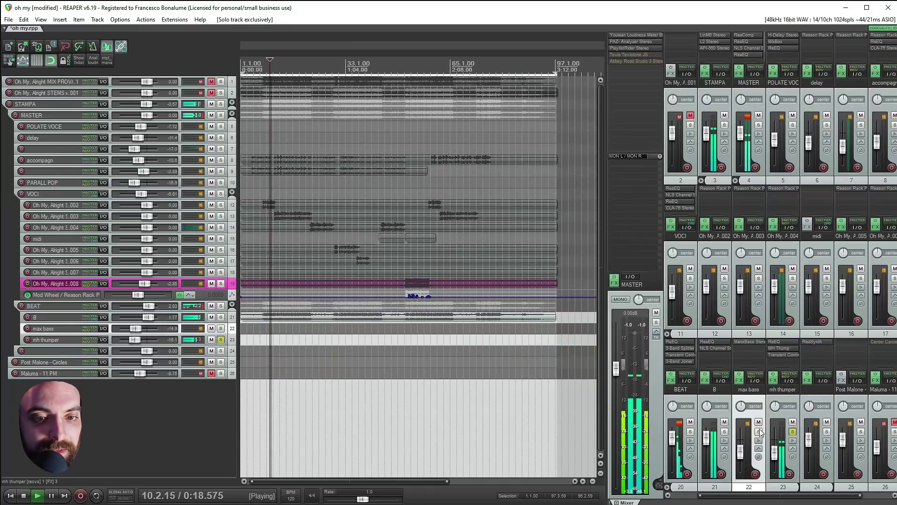
key(space)
click(793, 431)
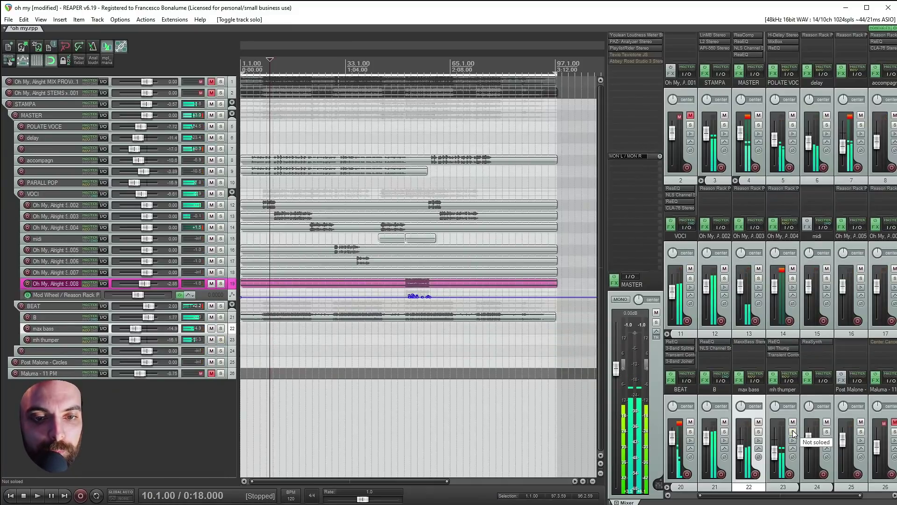
Review the SlickEQ, ReaComp and final ReEQ settings in the BEAT folder's effects chain, then close the chain.
click(671, 378)
click(75, 133)
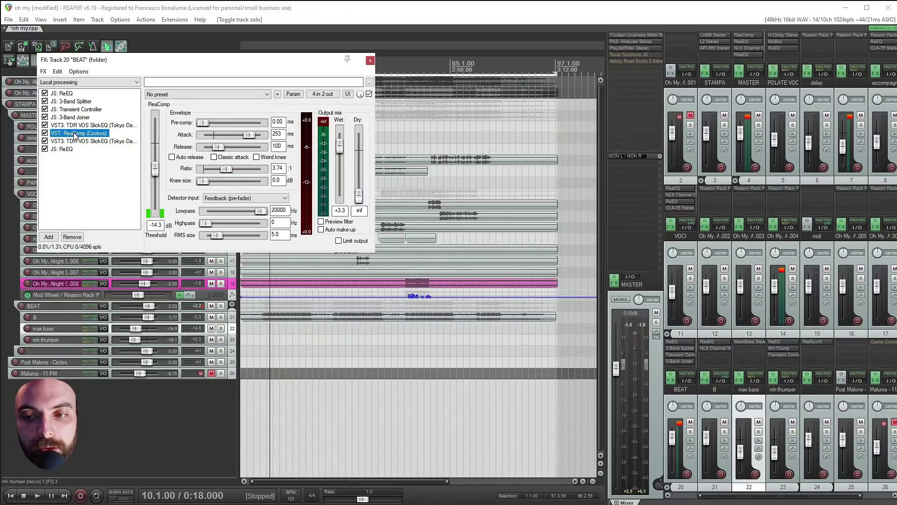
click(74, 126)
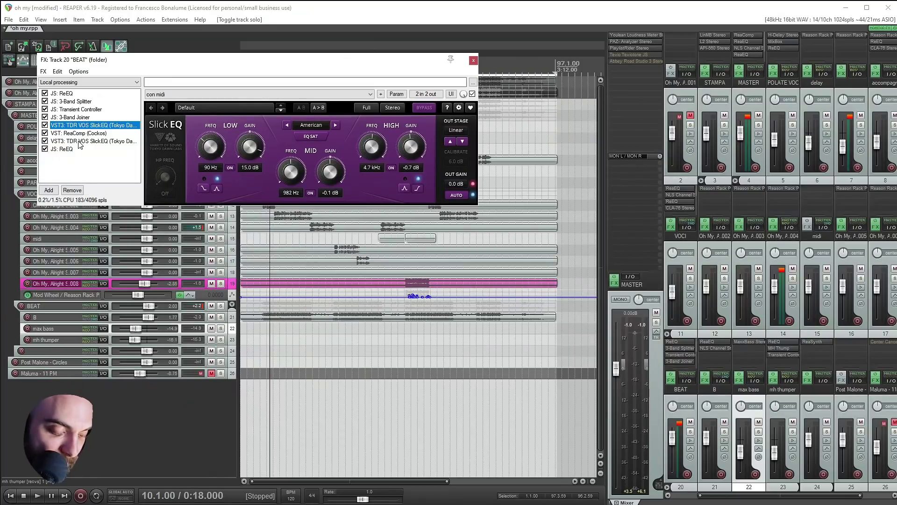
click(78, 142)
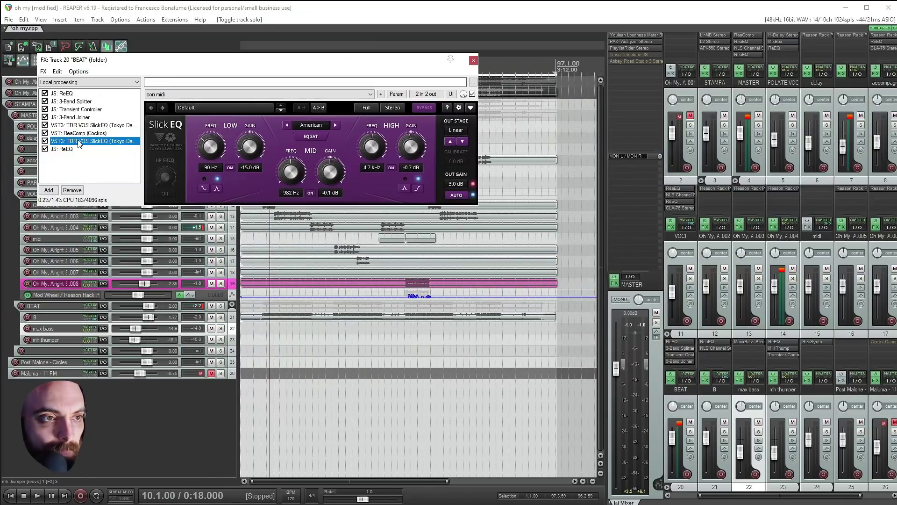
click(83, 134)
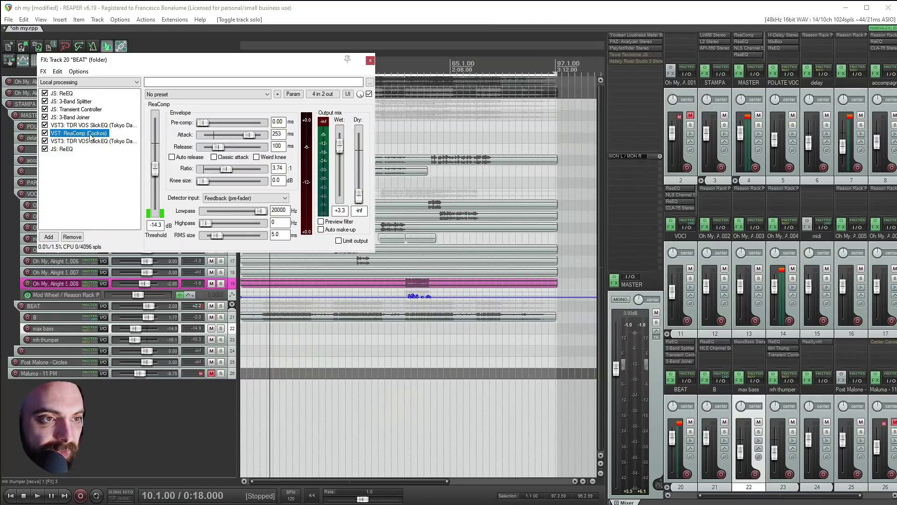
key(Up)
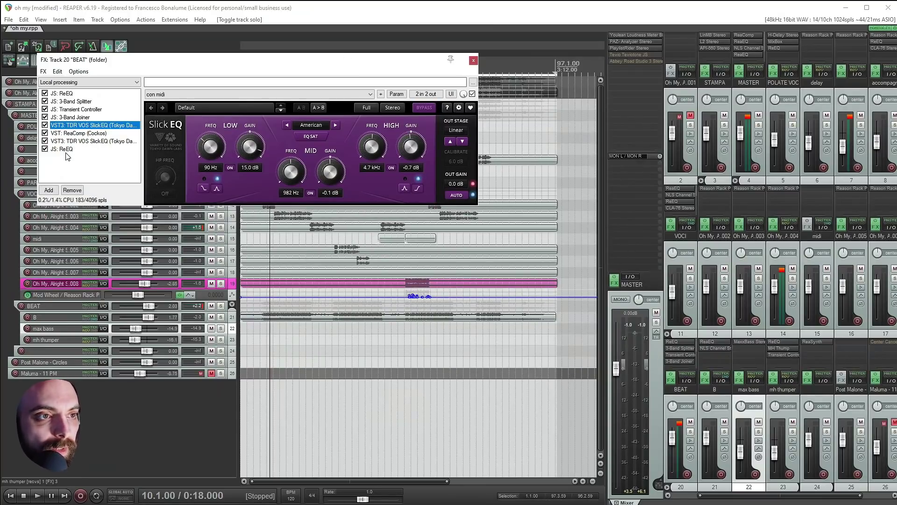
click(66, 150)
mouse_move(327, 181)
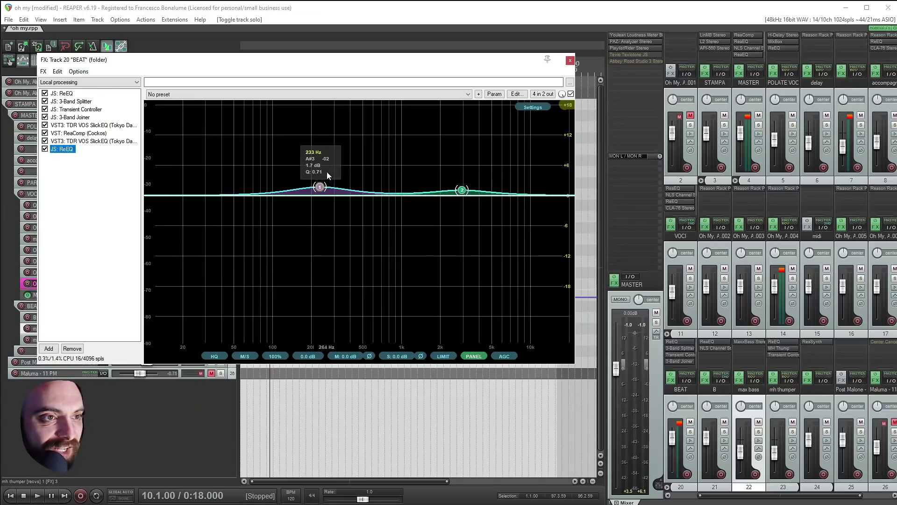
click(570, 61)
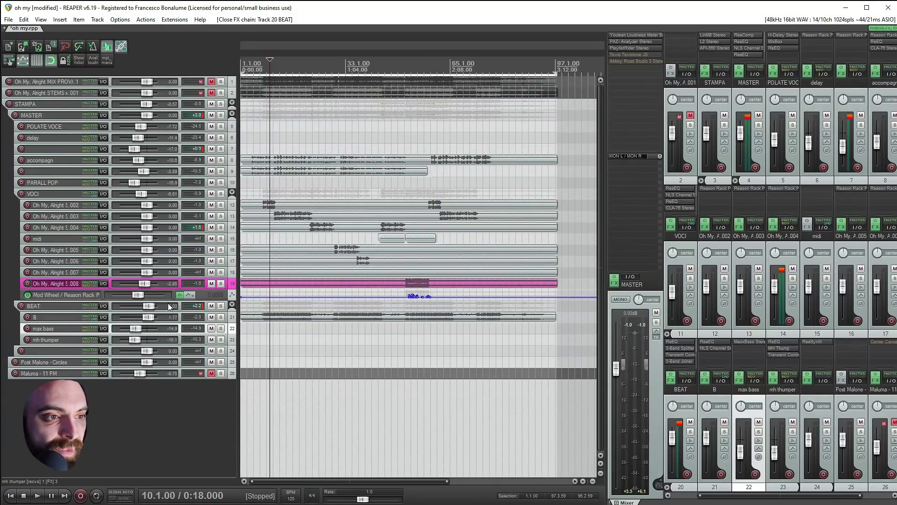
Solo the VOCI folder, view Neptune in the Reason Rack on track 12, and select the first item on the midi track.
click(221, 193)
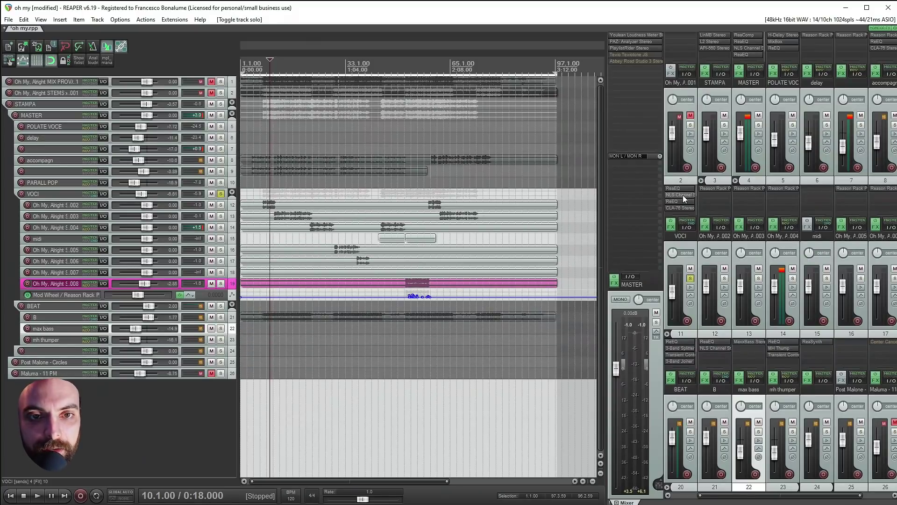
click(709, 188)
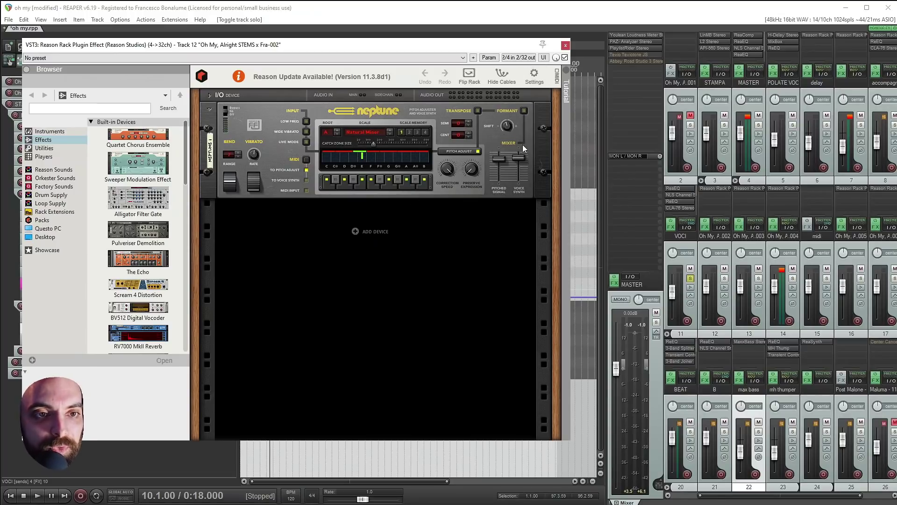
click(564, 46)
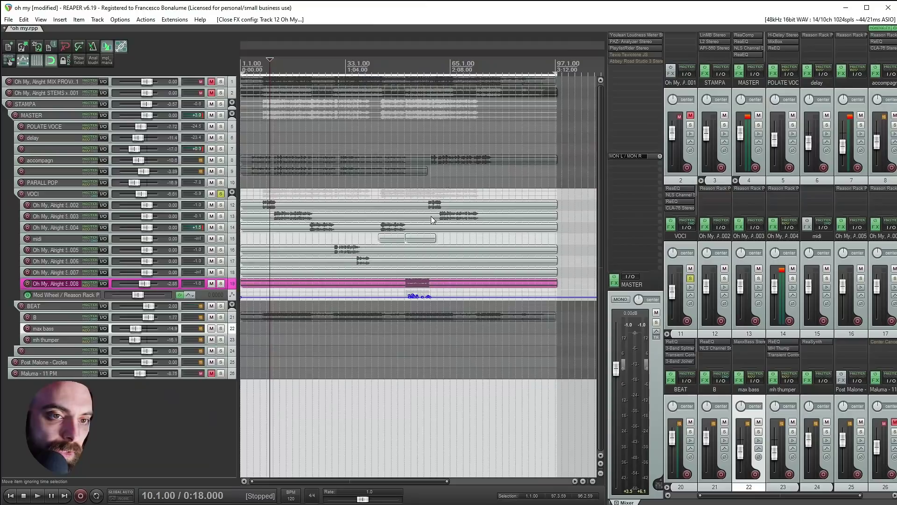
click(381, 238)
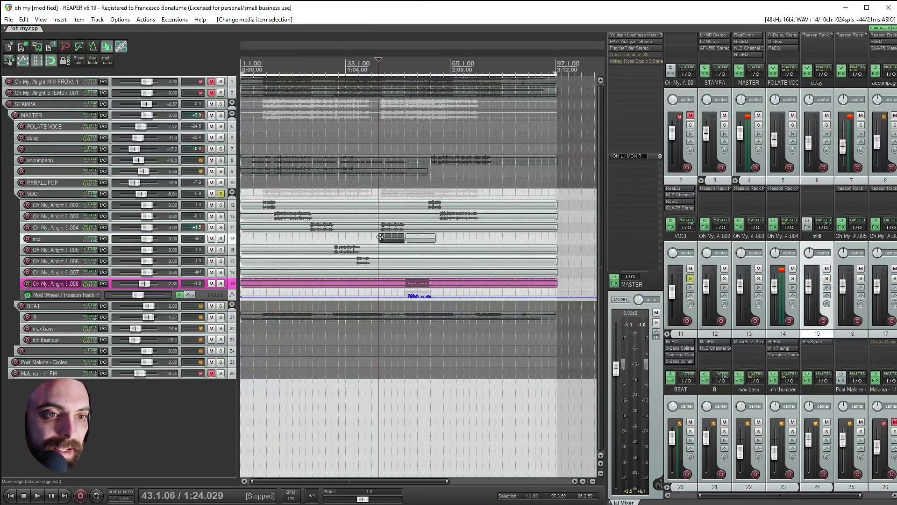
Solo the accompagn track exclusively, play it from bar 5, and enlarge the accompaniment track rows.
ctrl+click(221, 160)
click(253, 160)
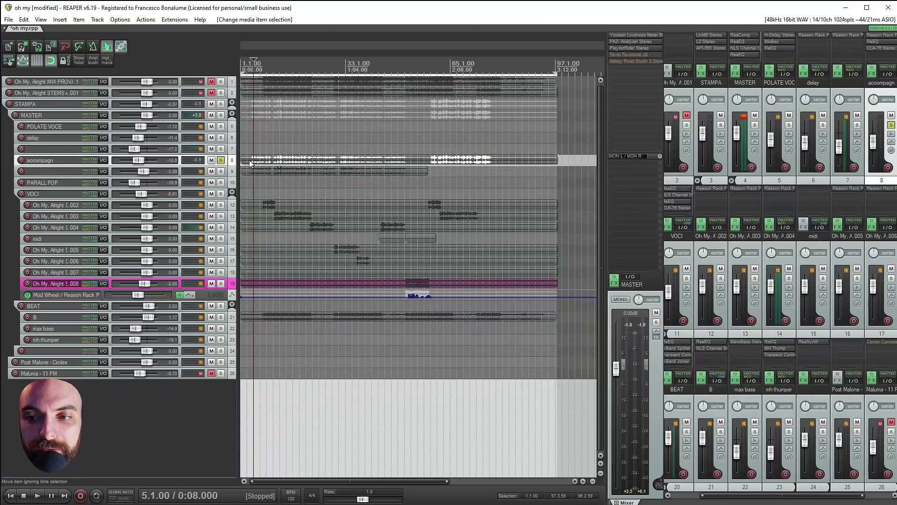
key(space)
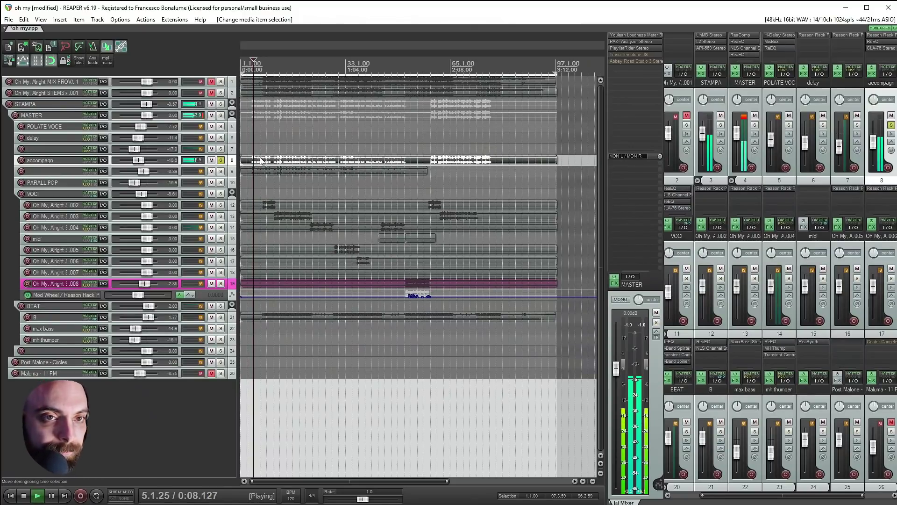
scroll(270, 163, up, 2)
drag(183, 166, 182, 190)
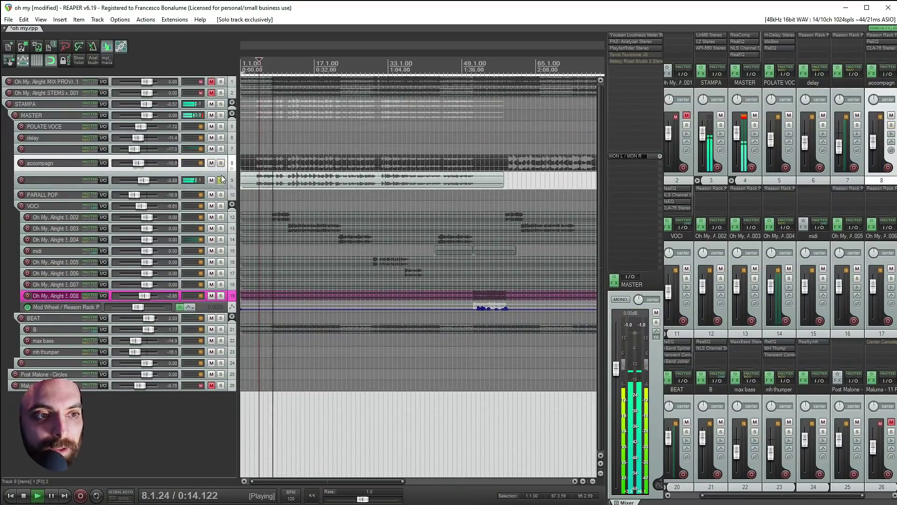
Listen to track 9 soloed exclusively while viewing its Neptune pitch adjuster and toggling its second effect's bypass, then stop playback.
ctrl+click(221, 180)
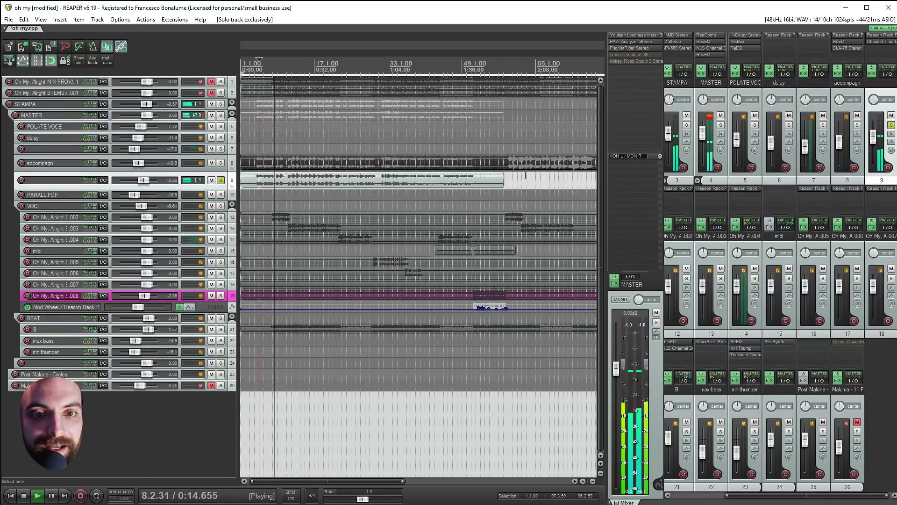
click(880, 35)
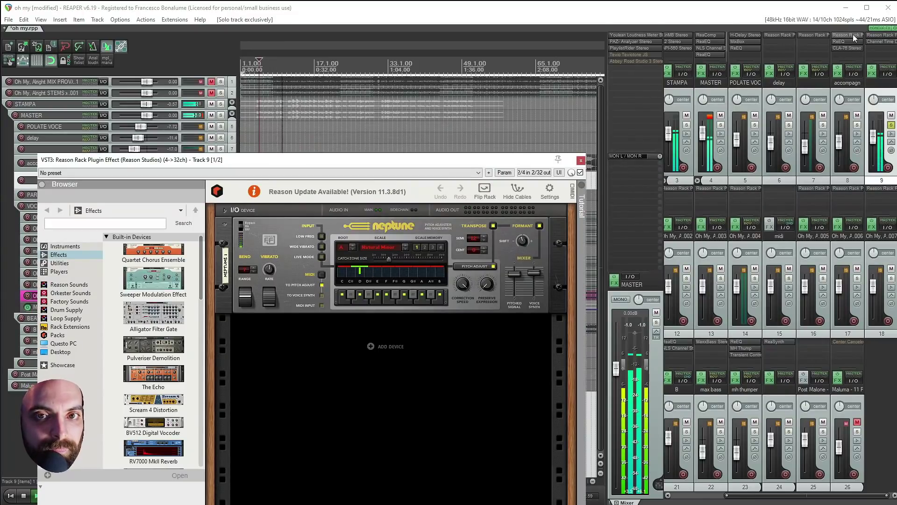
shift+click(873, 41)
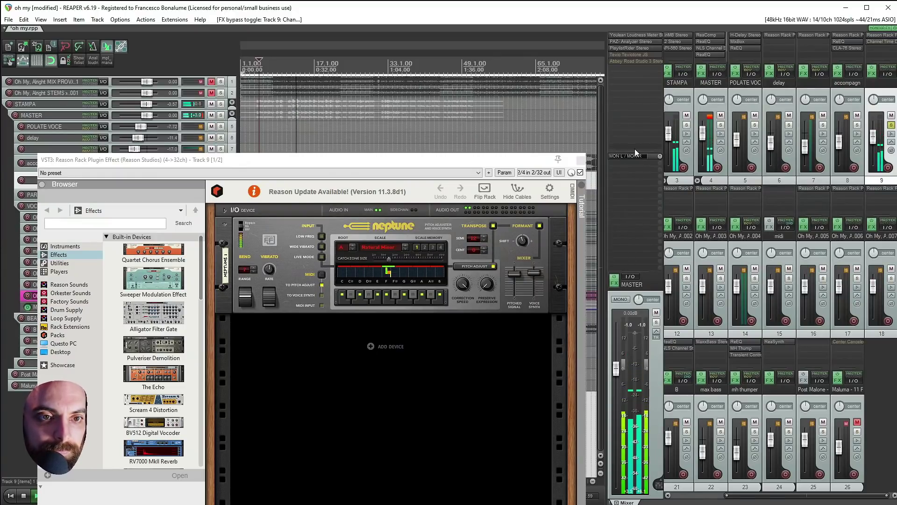
click(581, 161)
key(space)
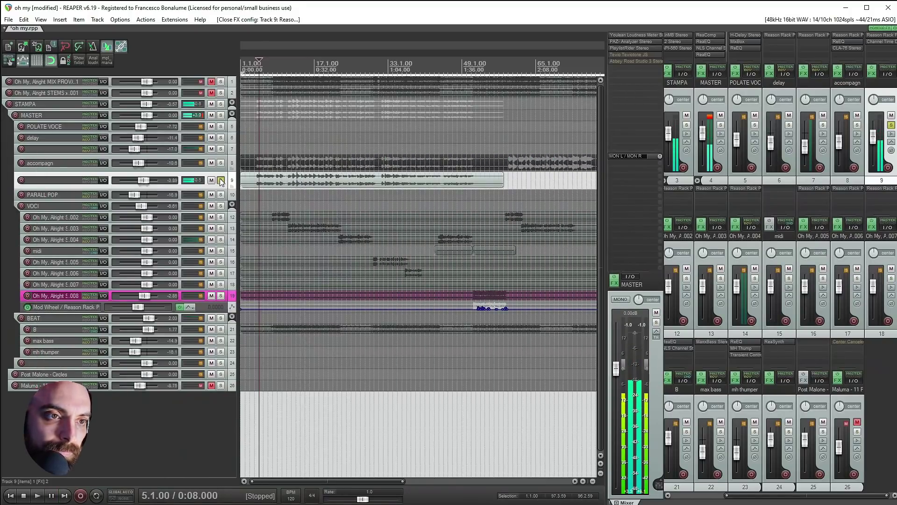
Play the accompagn track and unnamed track 9 soloed together from bar 5, then stop playback and unsolo both.
click(220, 181)
drag(221, 164, 223, 177)
key(space)
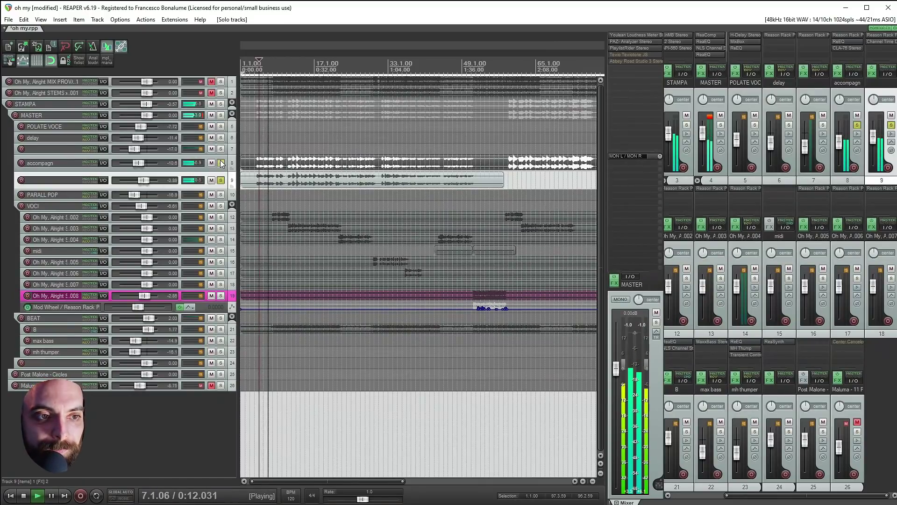
key(space)
click(220, 164)
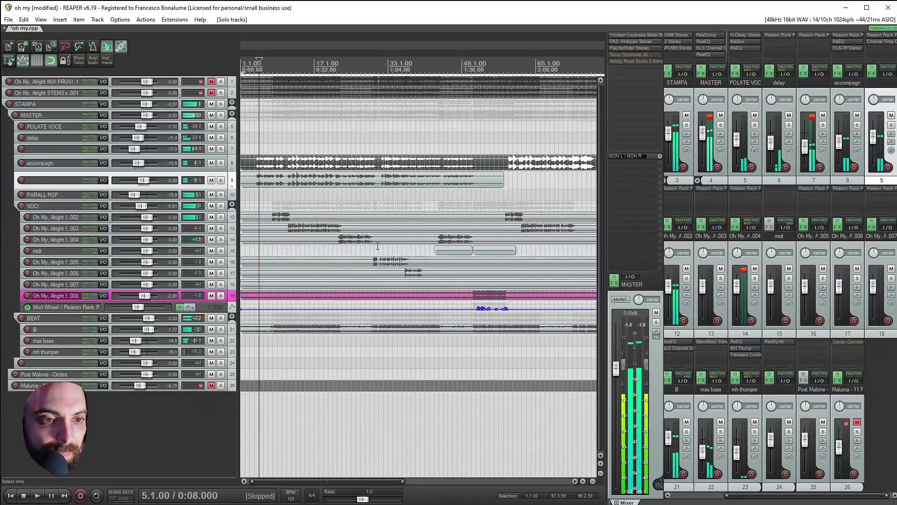
Solo vocal track 14, mute the midi track, and play the vocal from about bar 43.
click(436, 250)
scroll(440, 251, up, 4)
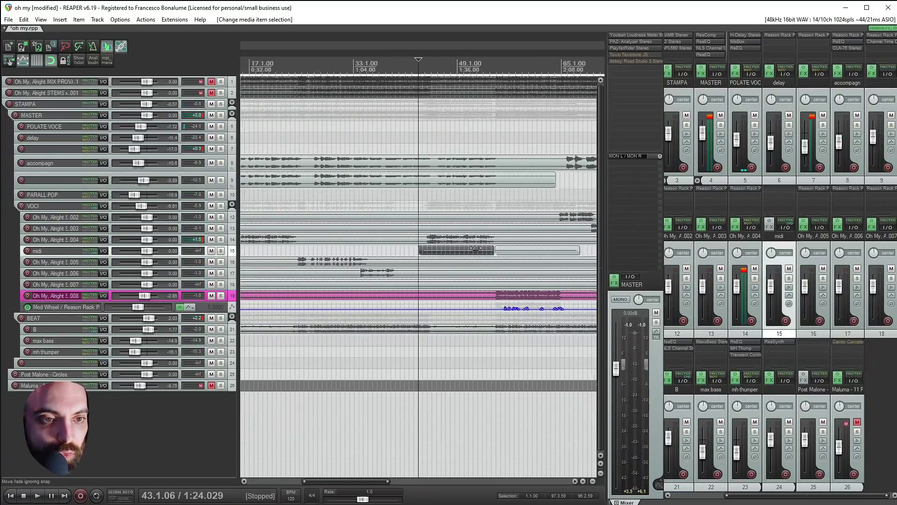
click(221, 240)
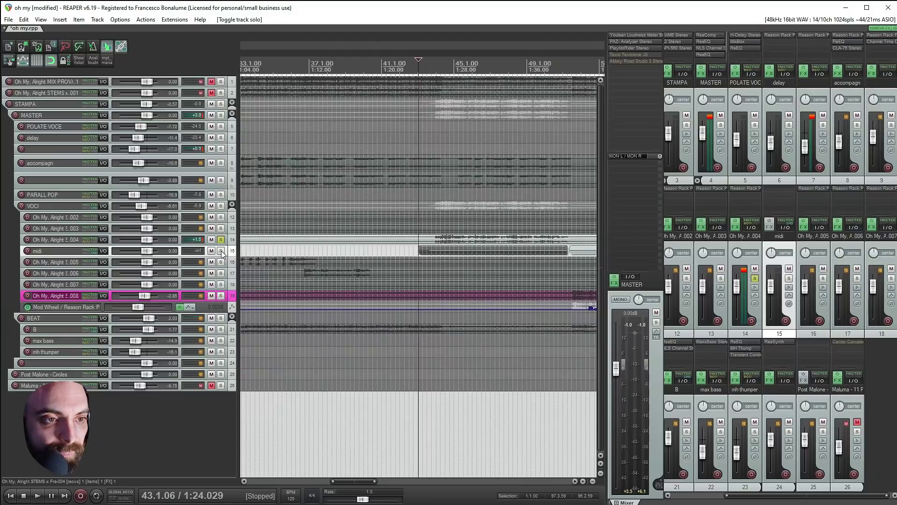
click(211, 251)
click(426, 243)
key(space)
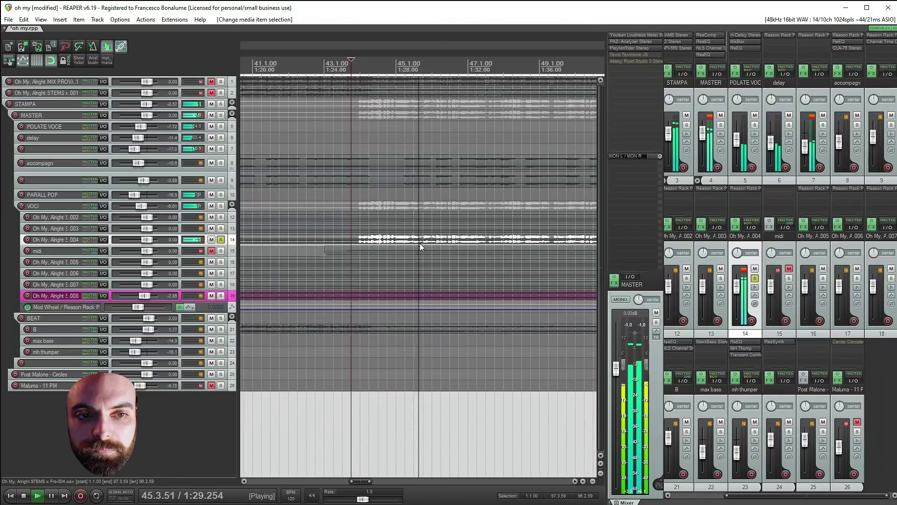
Stop playback, unmute the midi track, and play soloed vocal track 14 from the start of the midi item near bar 43.
scroll(419, 243, down, 3)
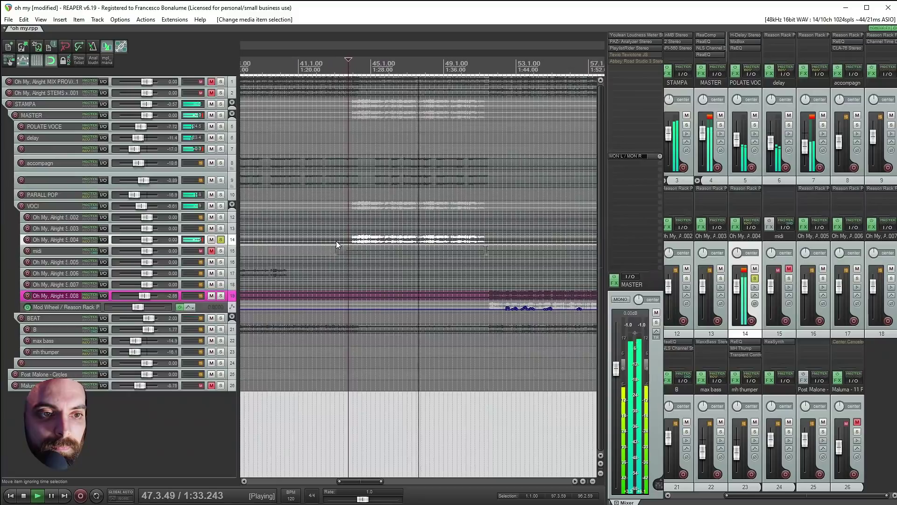
key(space)
click(211, 251)
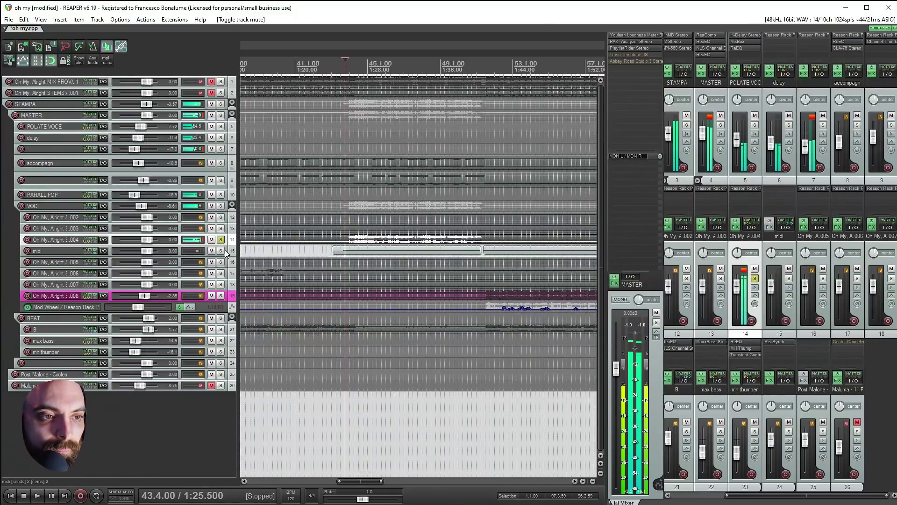
click(346, 255)
key(space)
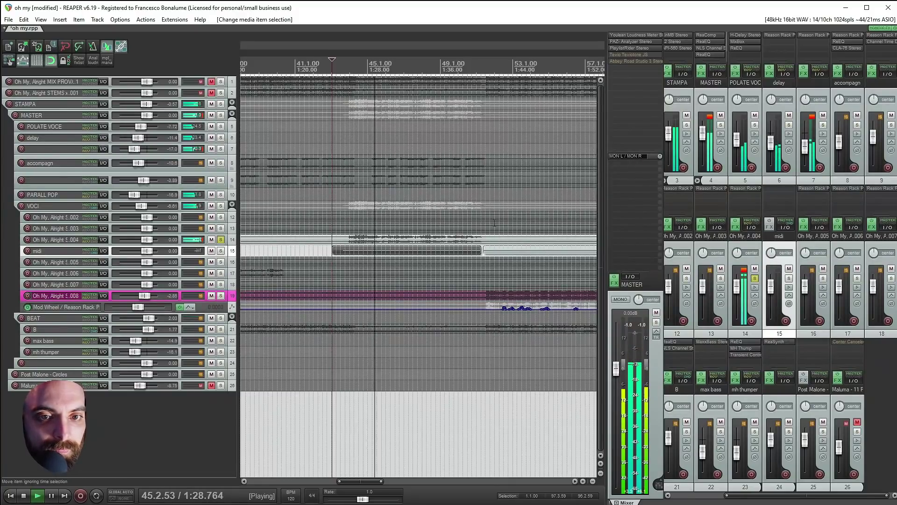
Set the Voice Synth level to 80 in the Neptune device on vocal track 14, then close the Reason Rack window.
click(746, 188)
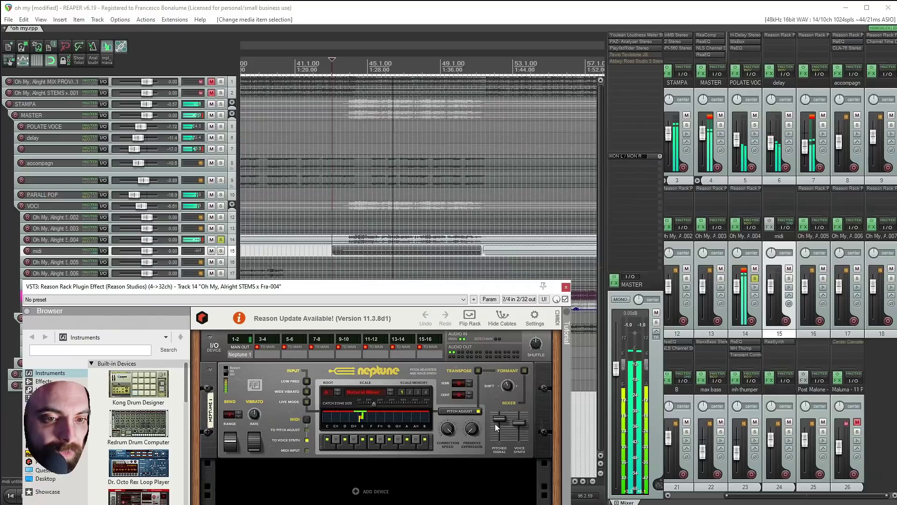
mouse_move(519, 422)
mouse_down()
mouse_move(522, 457)
mouse_move(523, 424)
mouse_up()
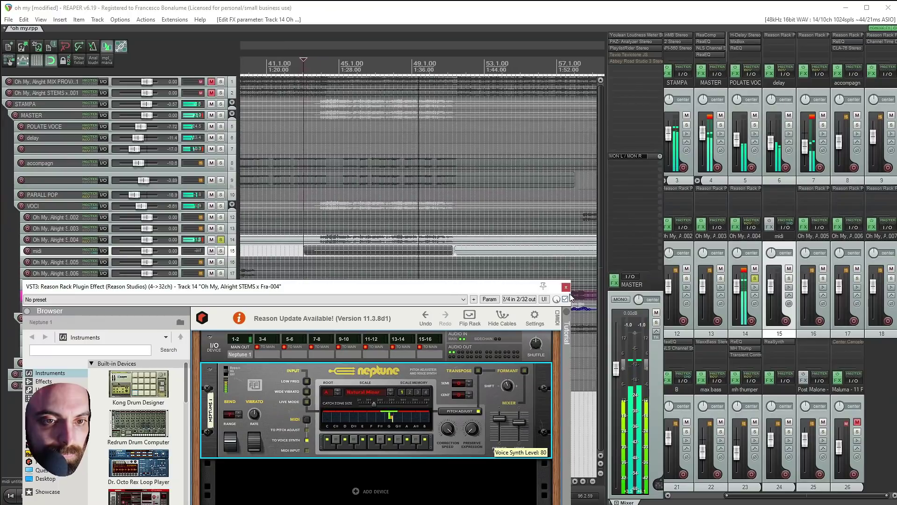
click(566, 287)
Unsolo vocal track 14 and stop playback, with the whole song in view.
scroll(416, 259, down, 3)
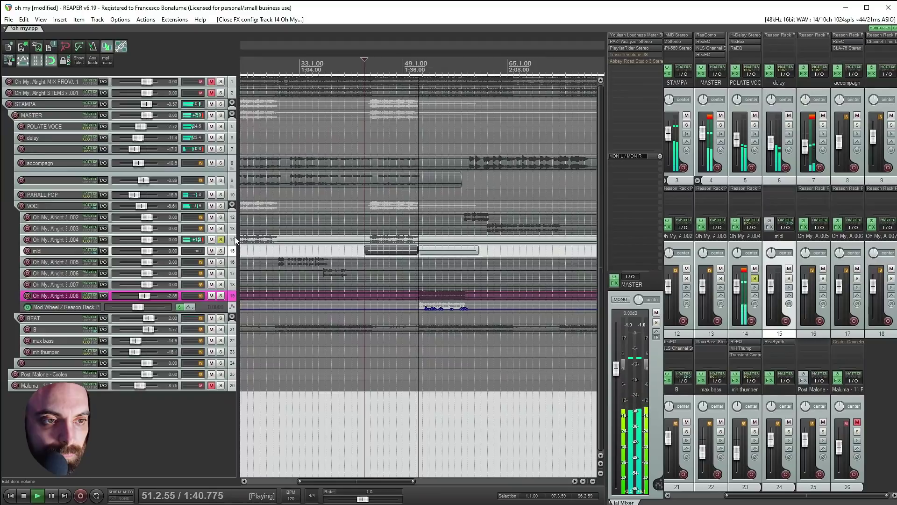
click(220, 239)
key(space)
scroll(312, 237, down, 2)
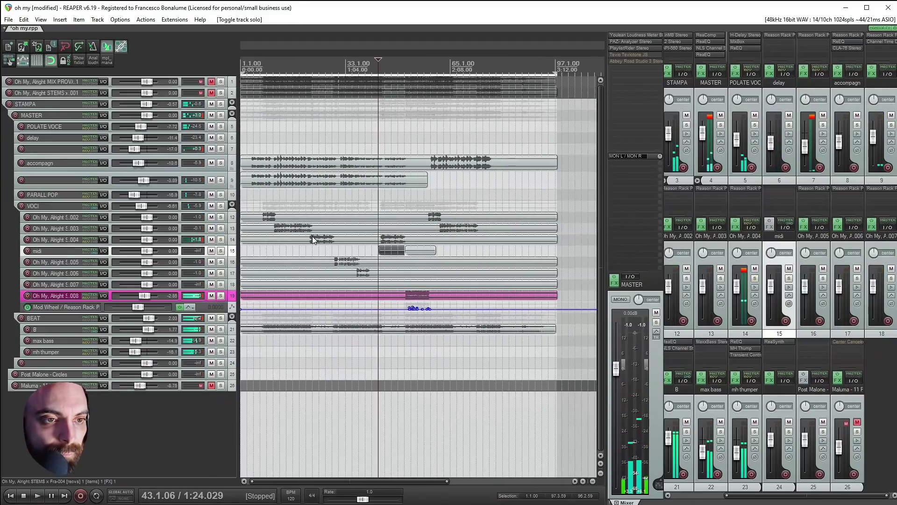
Solo effect tracks 5 to 7, narrow the solo to the delay track only, and play from bar 9.
click(268, 198)
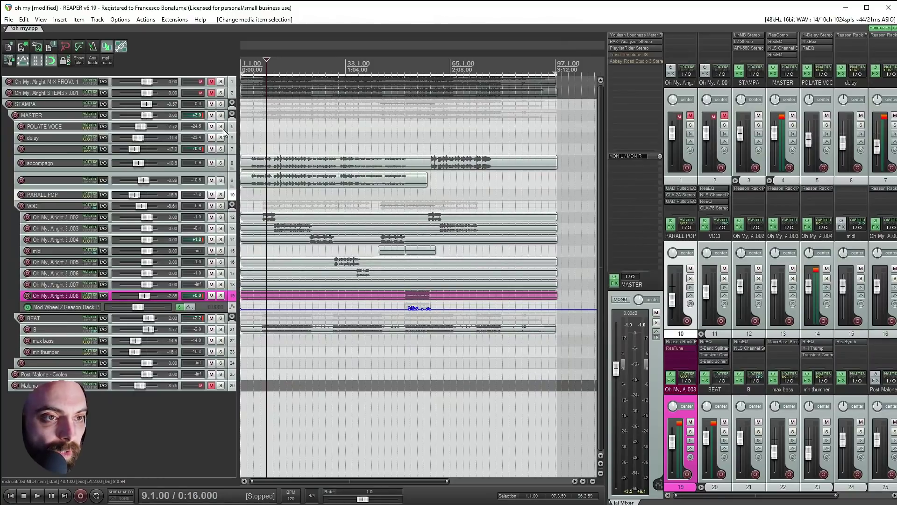
drag(221, 127, 221, 149)
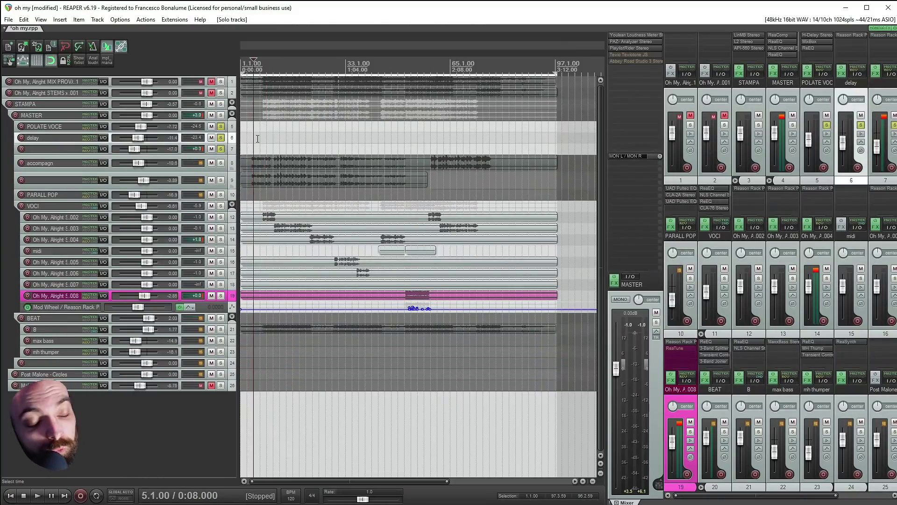
click(262, 138)
click(265, 141)
ctrl+click(221, 138)
key(space)
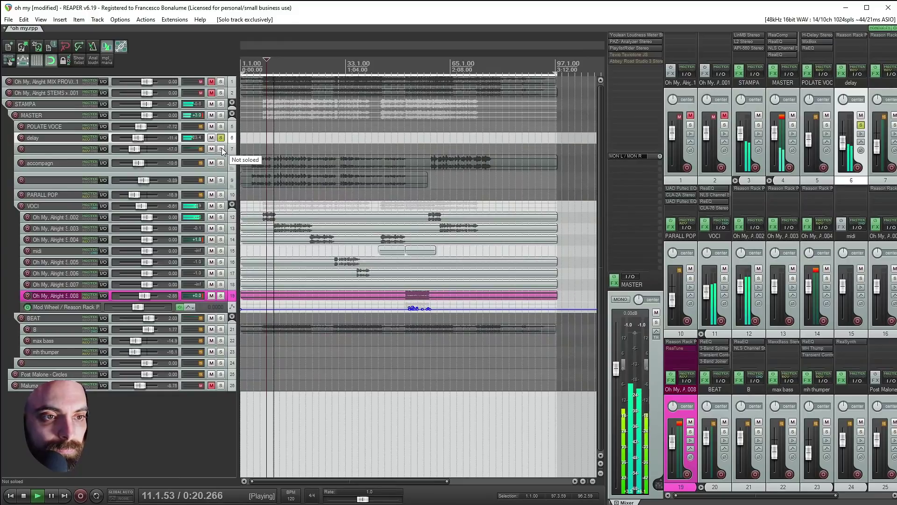
Listen to unnamed track 7 and the POLATE VOCE track, each soloed exclusively in turn, then stop playback.
ctrl+click(222, 148)
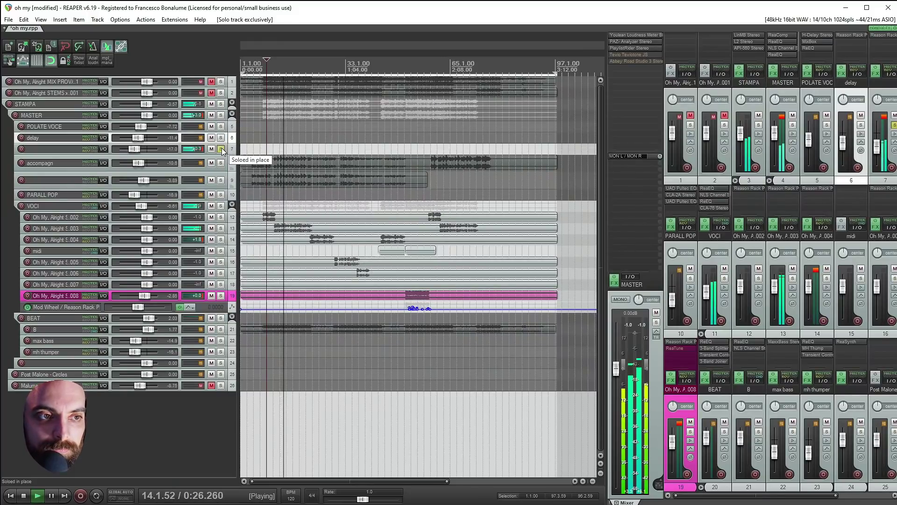
ctrl+click(222, 126)
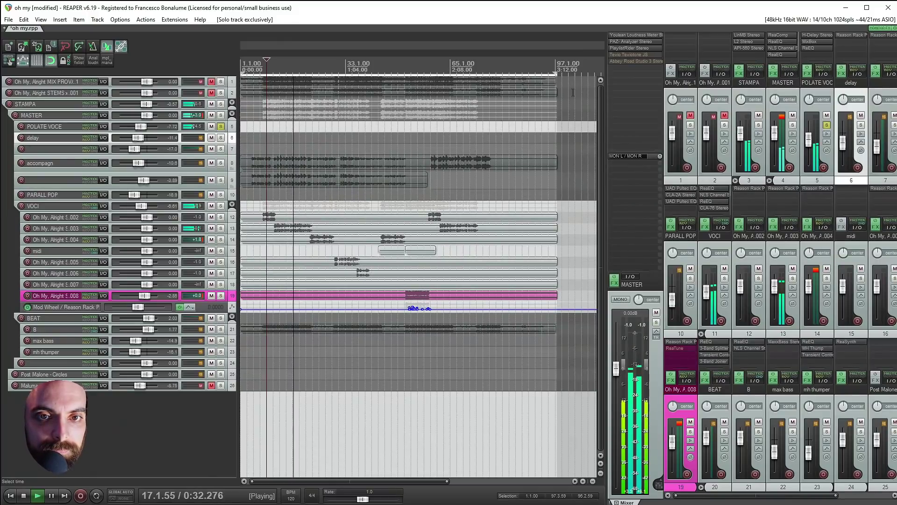
key(space)
Examine the MixBox plate reverb settings on the POLATE VOCE track, close them, and unsolo the track.
click(818, 42)
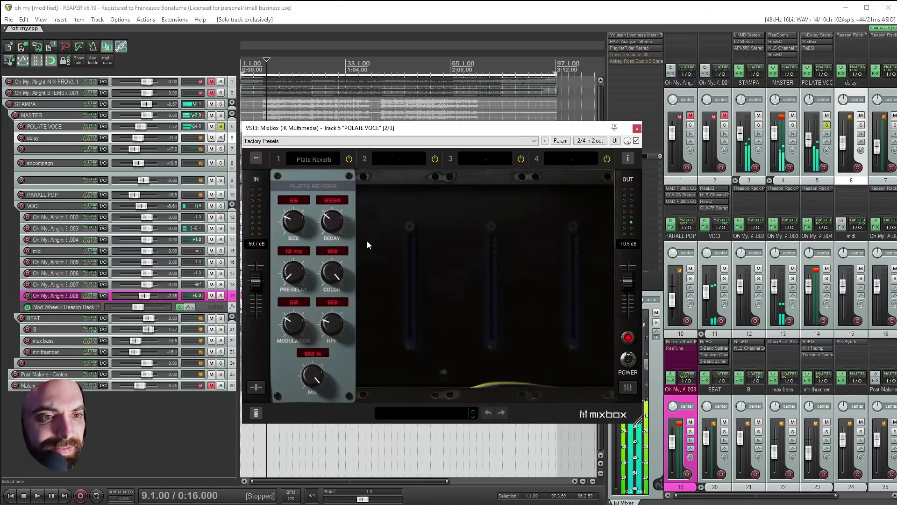
click(638, 129)
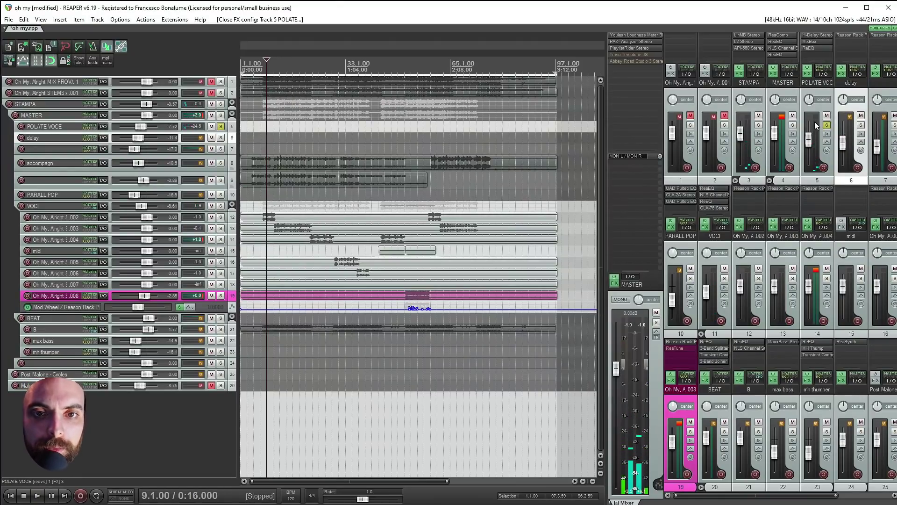
click(826, 125)
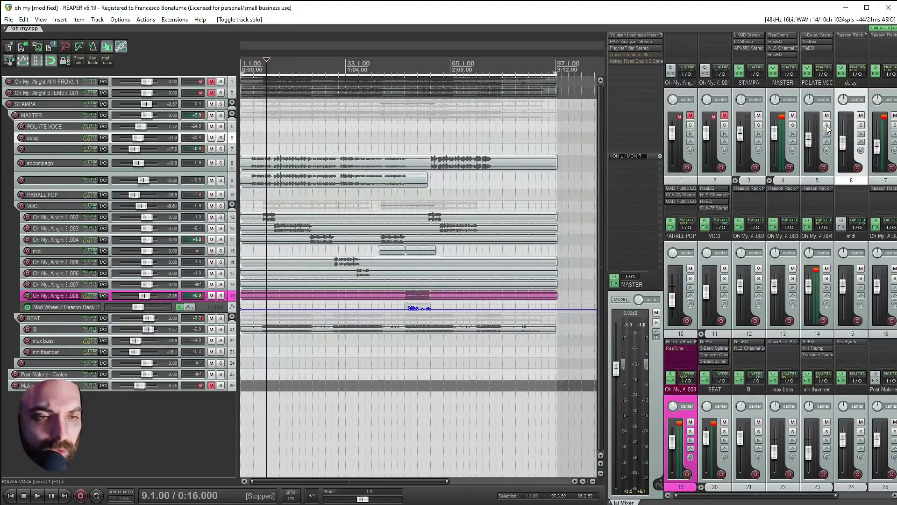
Play the full mix from bar 5 and check the Youlean Loudness Meter on the MASTER folder and on the master track.
click(252, 136)
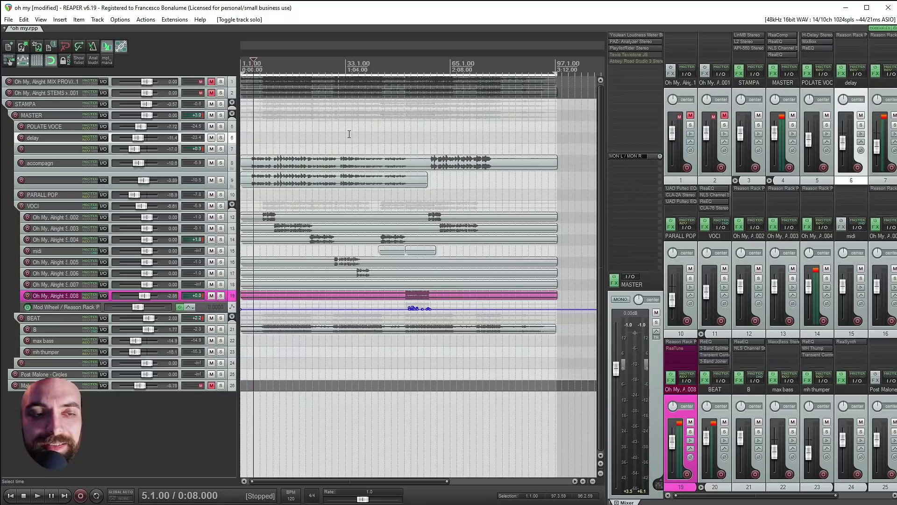
key(space)
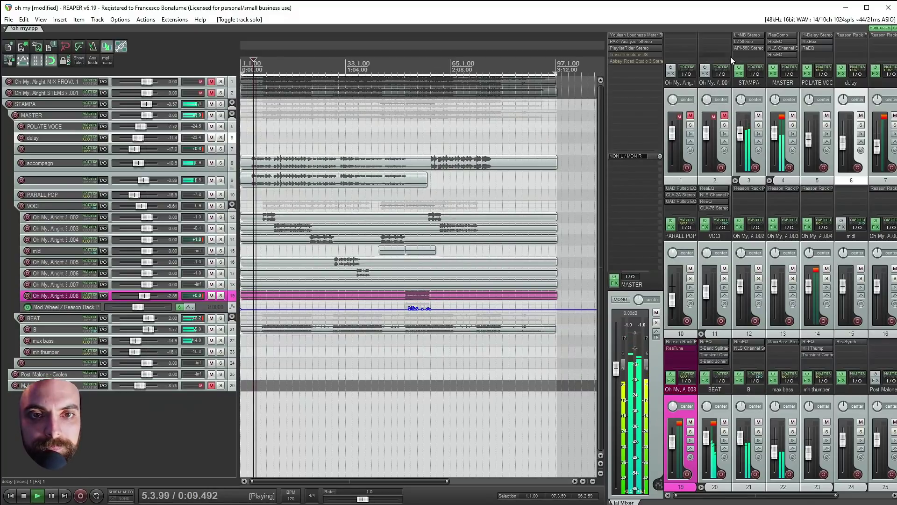
click(774, 71)
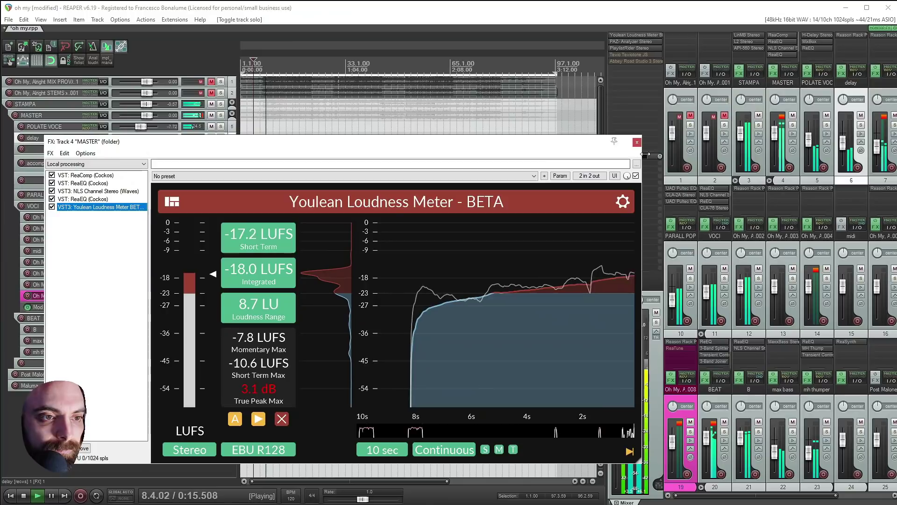
click(637, 142)
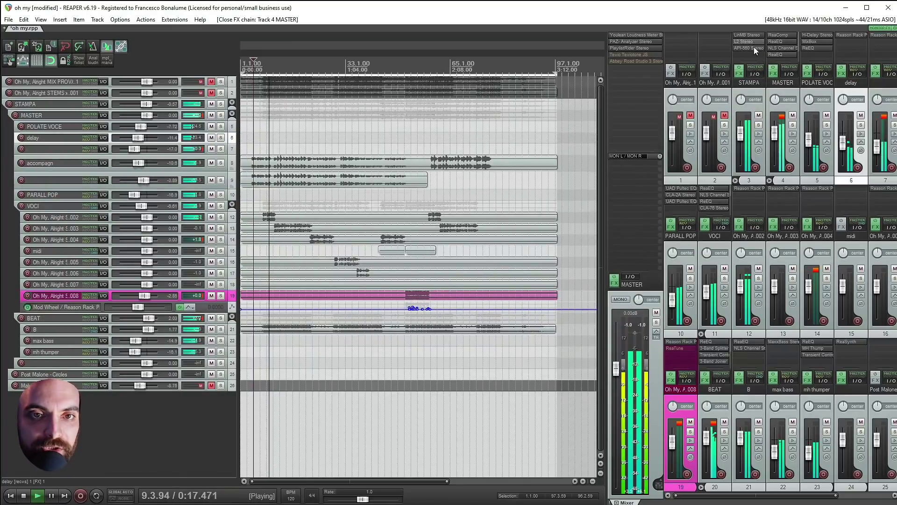
click(626, 34)
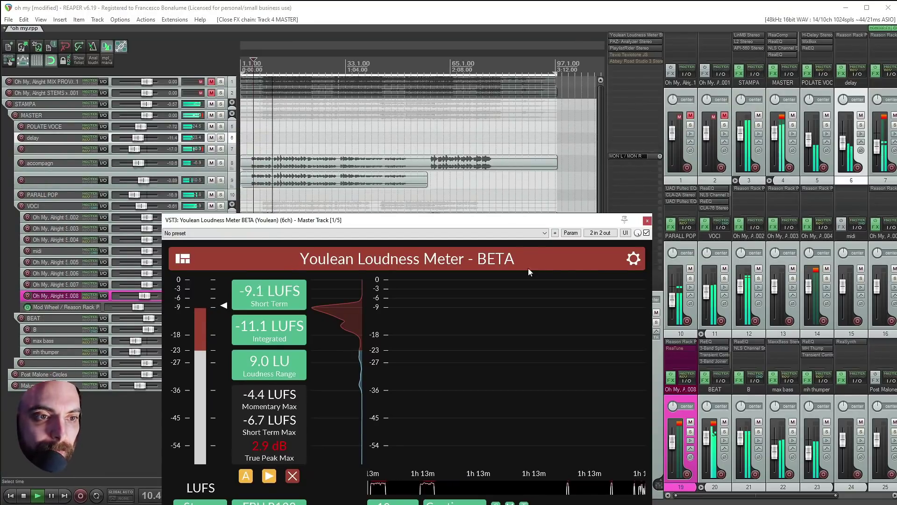
click(648, 221)
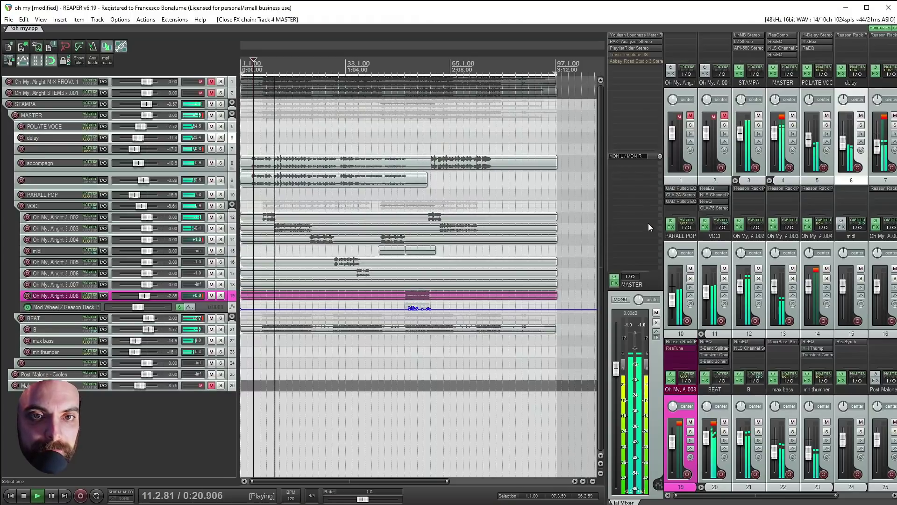
Examine the LinMB, L2 and API-560 plugins on the STAMPA folder track, close them, and stop playback.
click(752, 35)
click(746, 42)
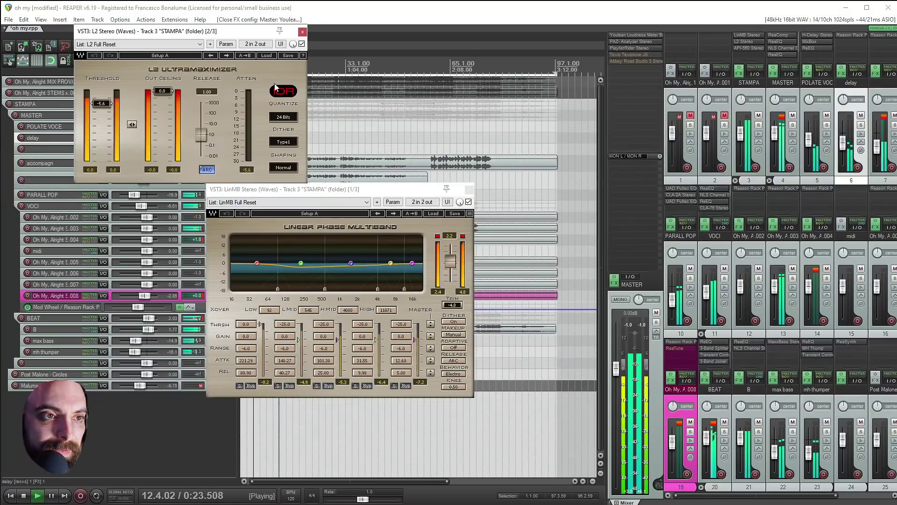
click(748, 48)
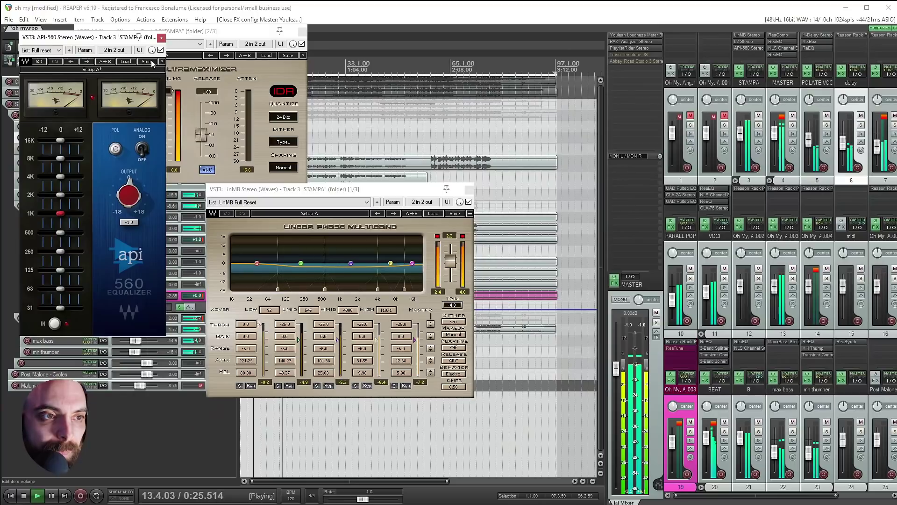
click(319, 32)
click(303, 31)
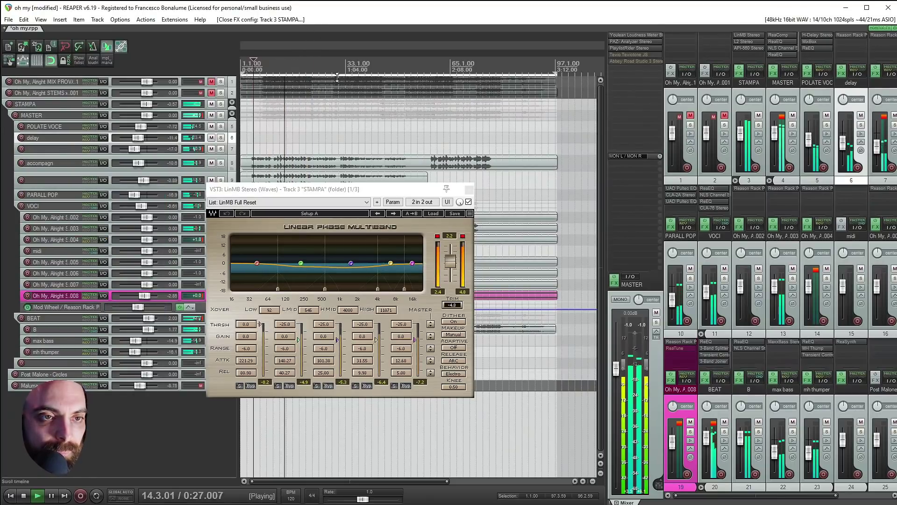
click(468, 188)
key(space)
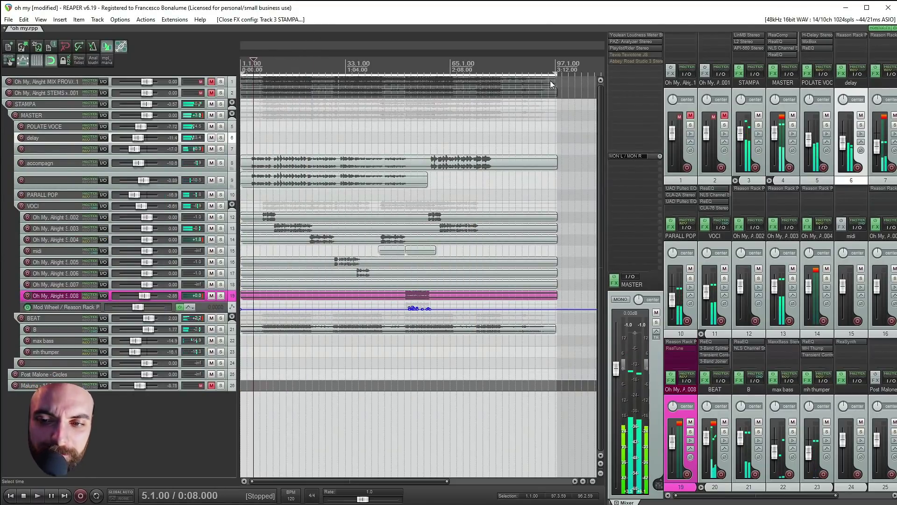
Enable Abbey Road Studio 3 on the master track, rotate its virtual studio, audition the mix through it, and close its window.
shift+click(621, 63)
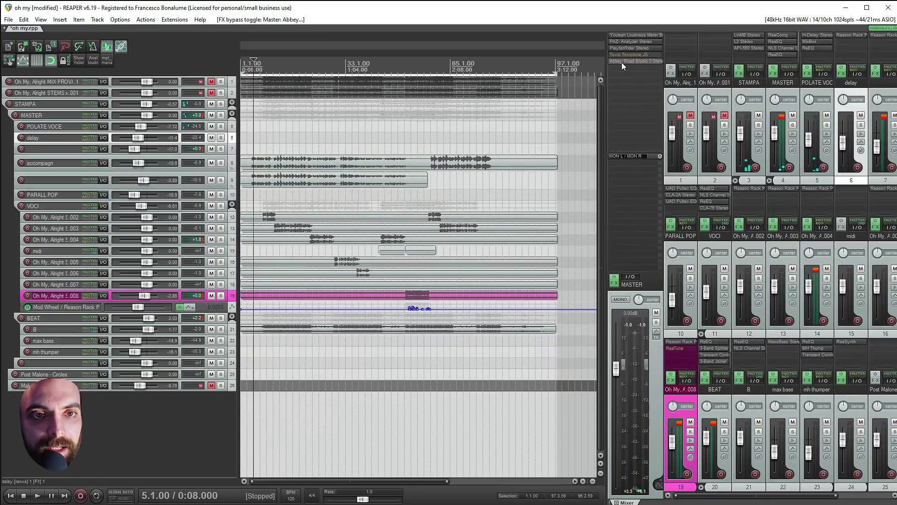
click(622, 63)
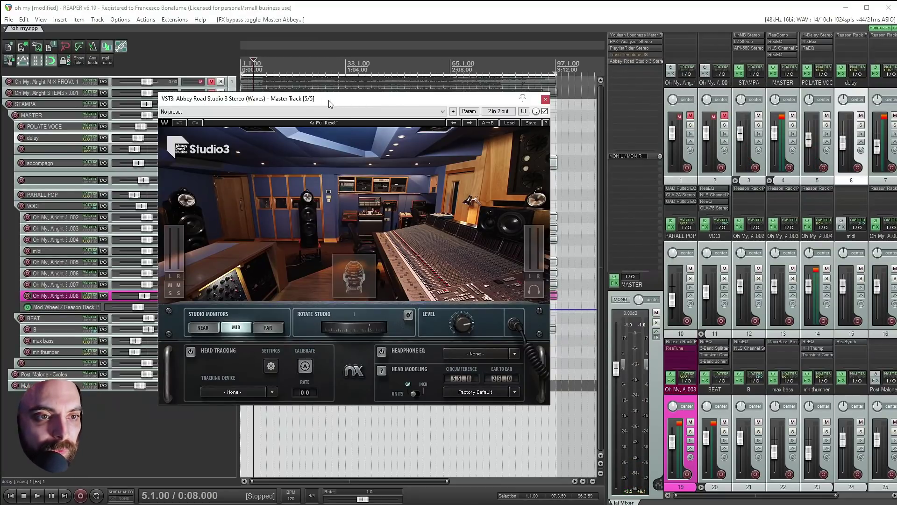
drag(351, 327, 352, 392)
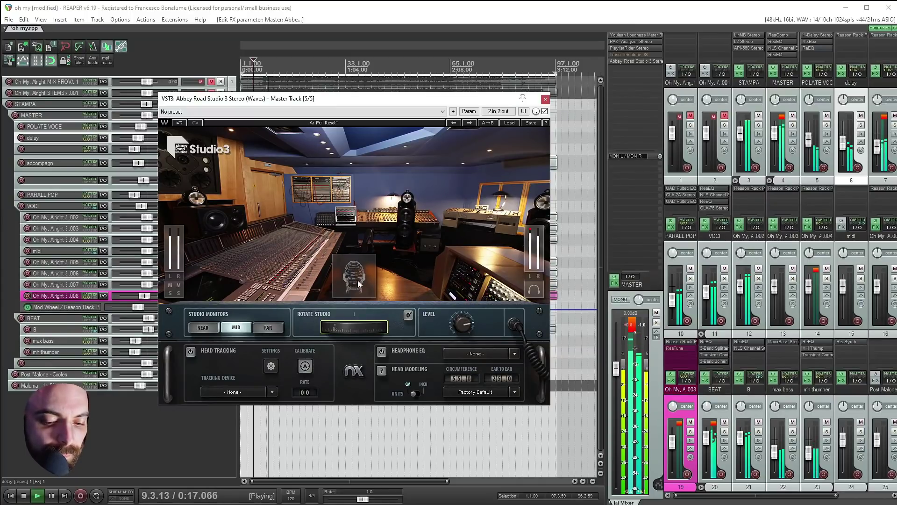
click(545, 99)
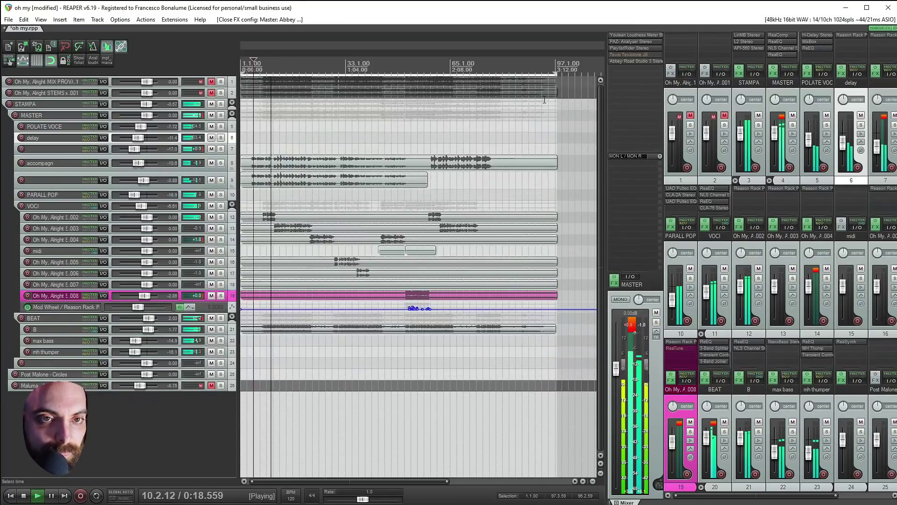
Bypass Abbey Road Studio 3 on the master track while the mix plays, then stop playback.
shift+click(631, 60)
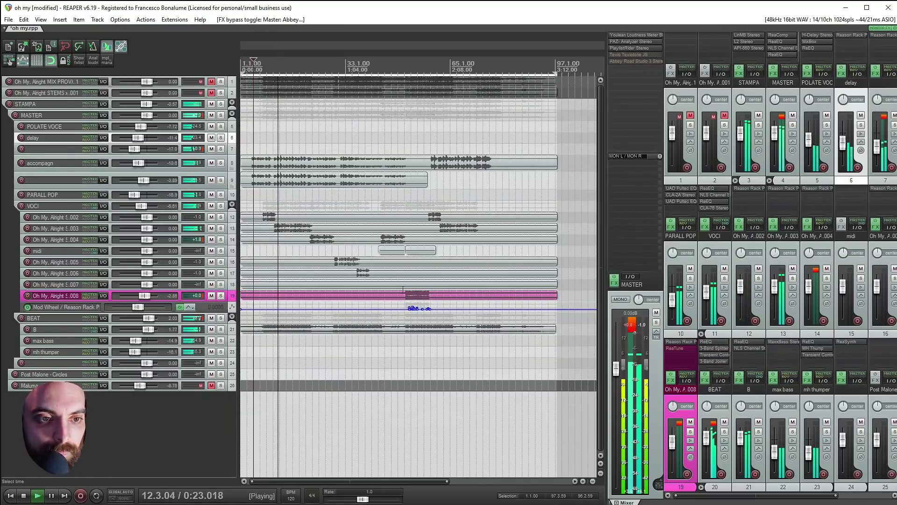
scroll(322, 247, up, 2)
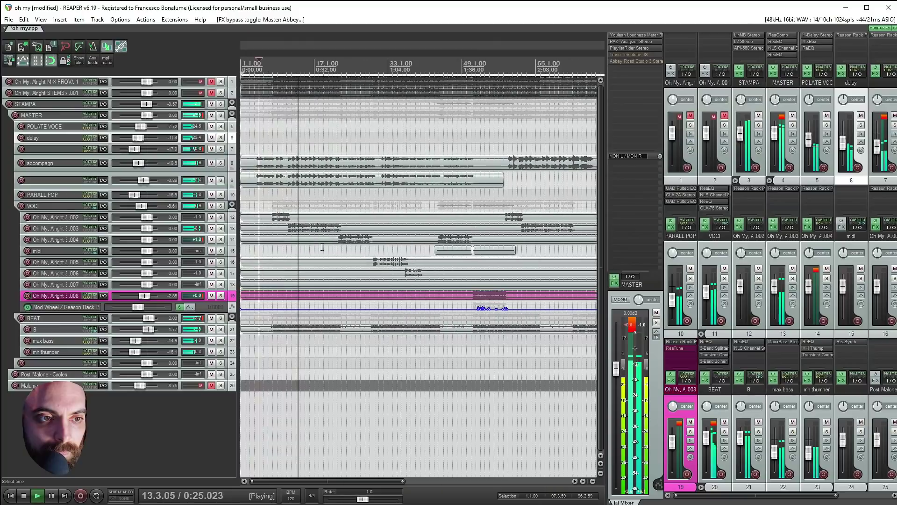
scroll(322, 246, up, 2)
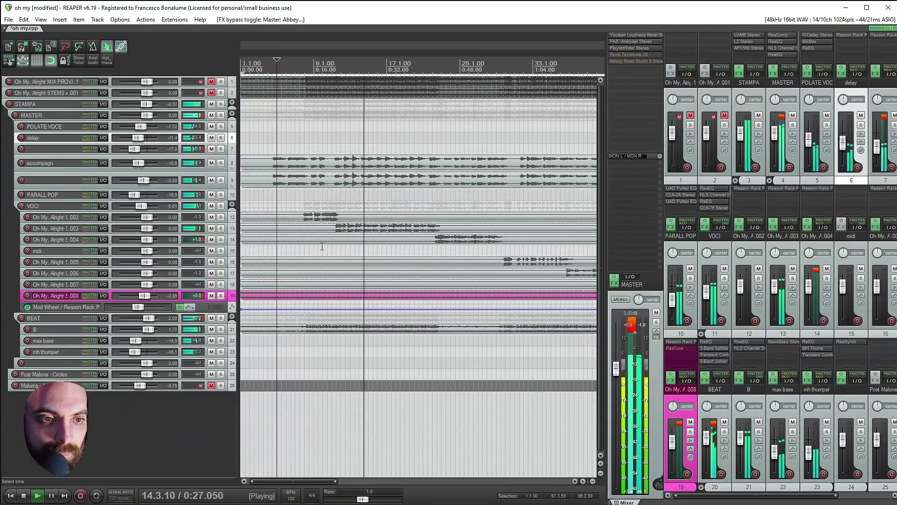
key(space)
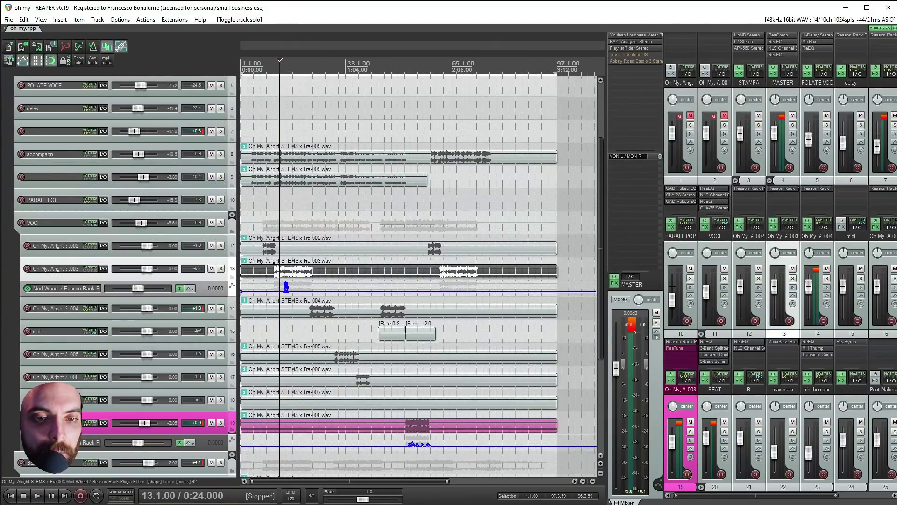
Enable the ReaTune effect on vocal track 19 and open its pitch correction settings.
shift+click(680, 348)
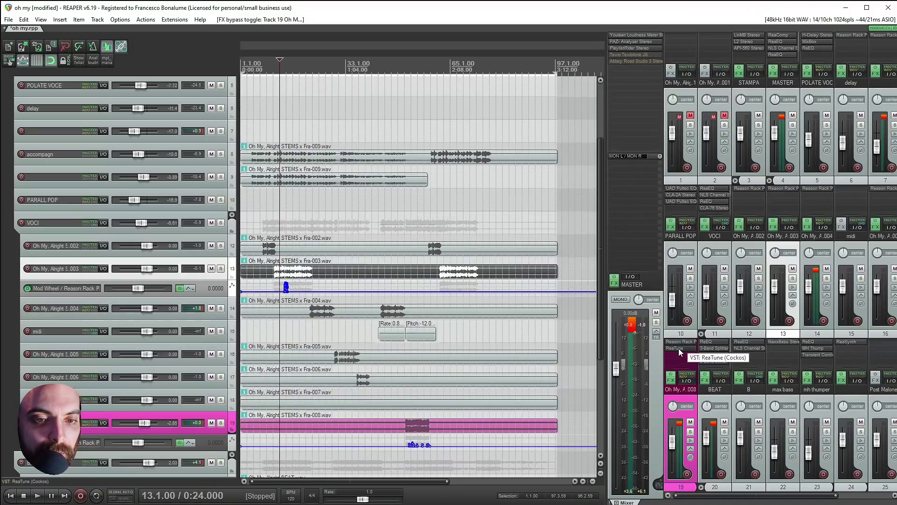
click(678, 348)
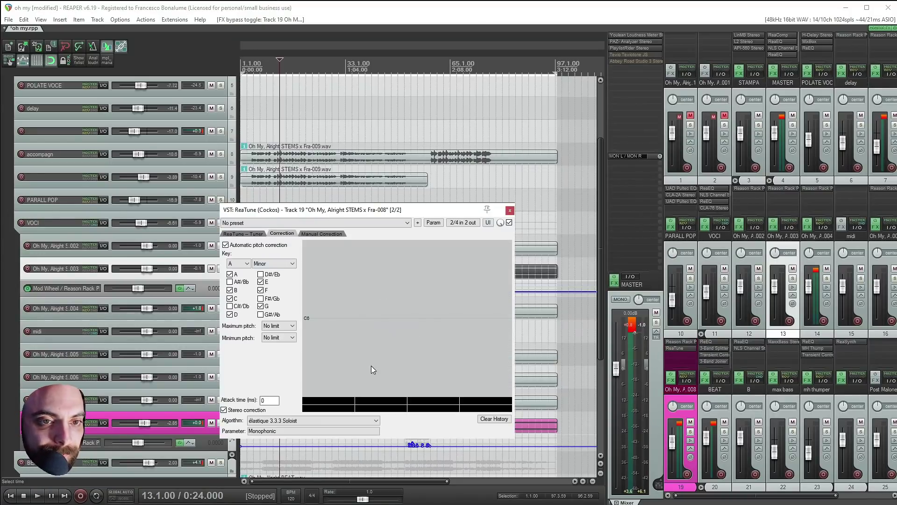
Close the ReaTune settings of vocal track 19 and save the project.
drag(450, 213, 408, 201)
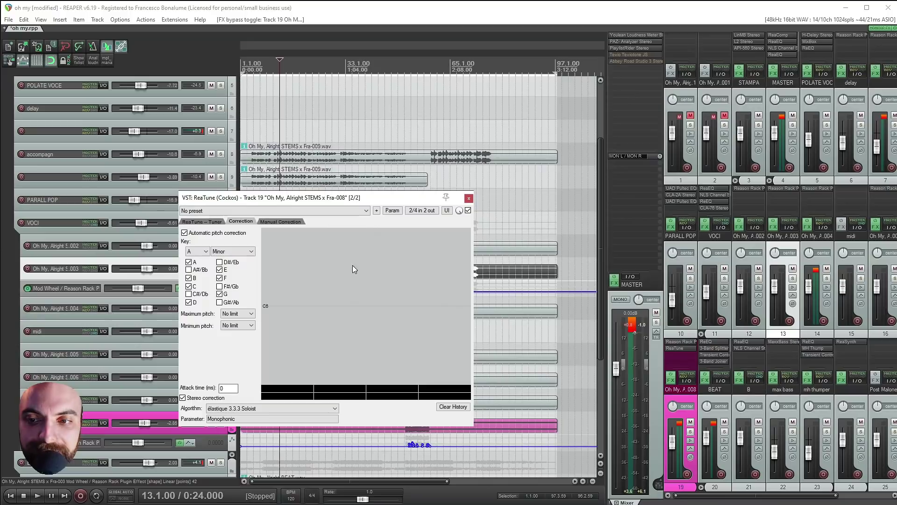
click(469, 198)
shift+click(679, 349)
click(356, 212)
key(ctrl+s)
key(Page_Down)
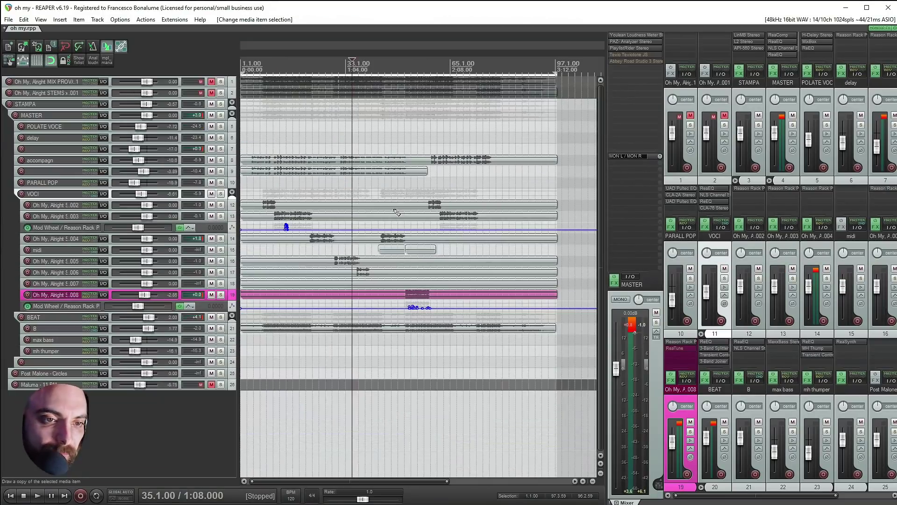
Examine the CLA-76 compressor and the second ReEQ on the VOCI folder track, closing each plugin window.
scroll(394, 210, down, 3)
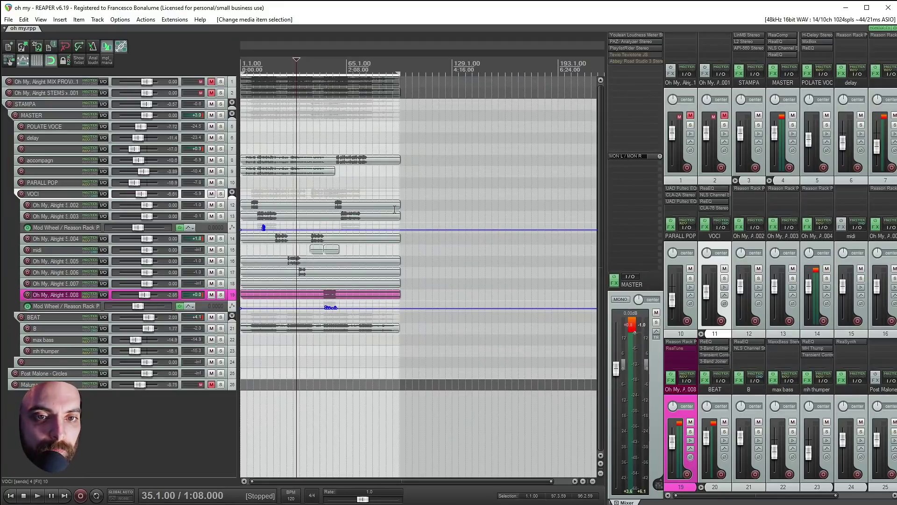
click(715, 208)
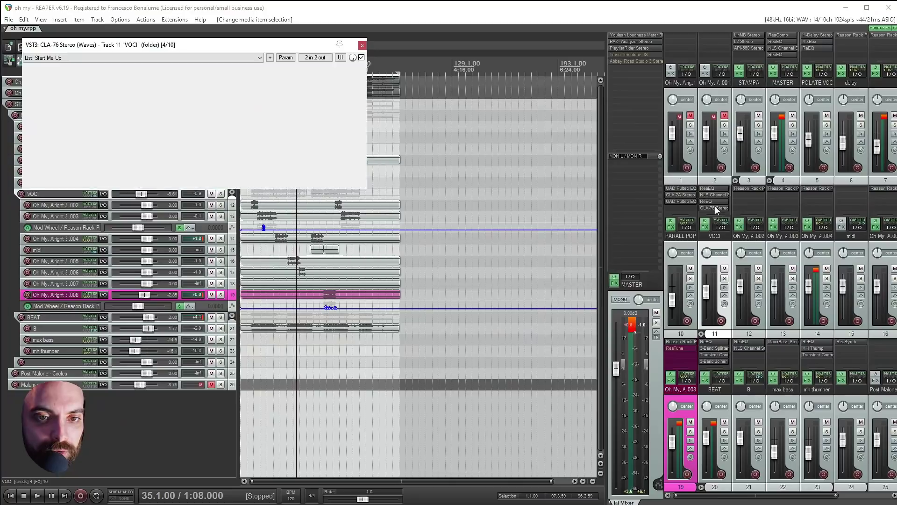
click(363, 45)
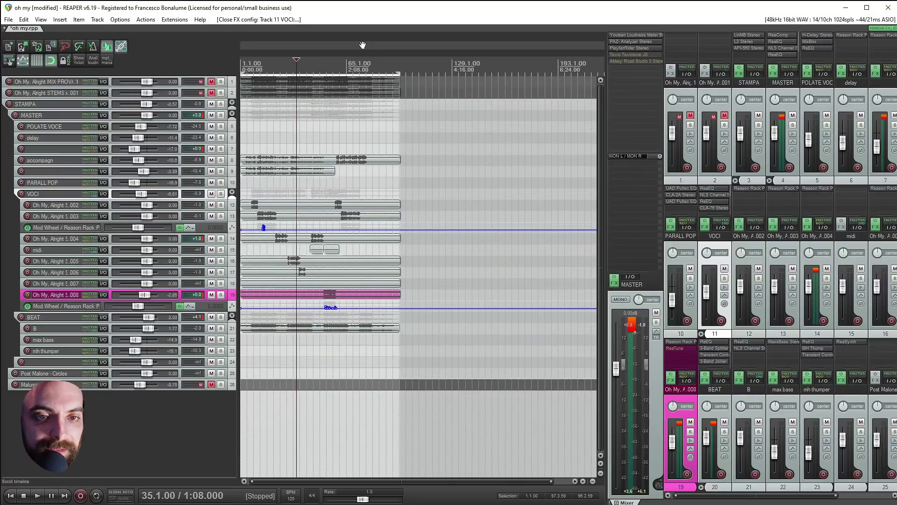
click(718, 202)
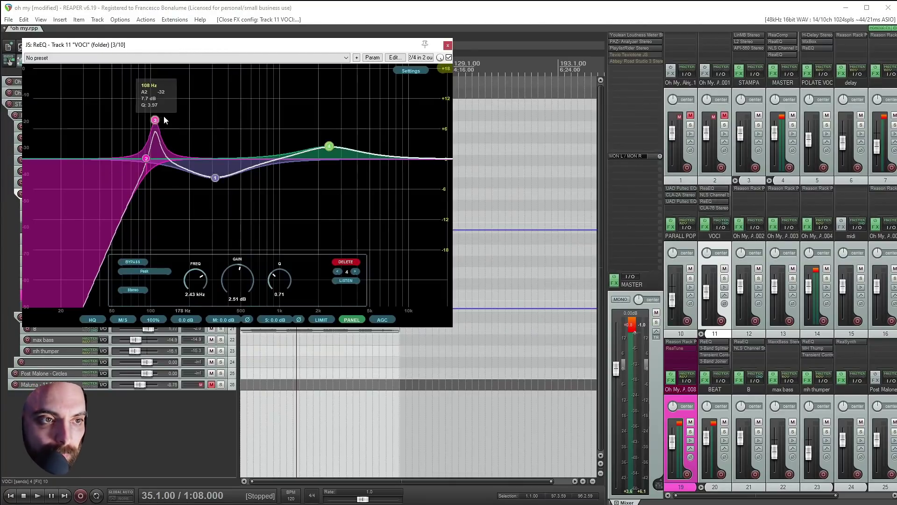
click(448, 45)
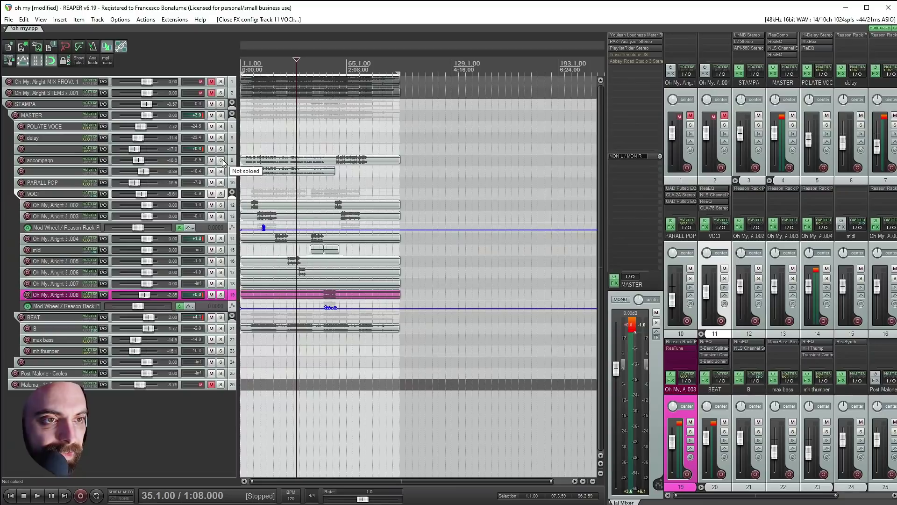
Solo accompaniment tracks 8 and 9, play them from bar 9, and view the master track's PAZ Analyzer.
drag(222, 160, 222, 173)
click(255, 162)
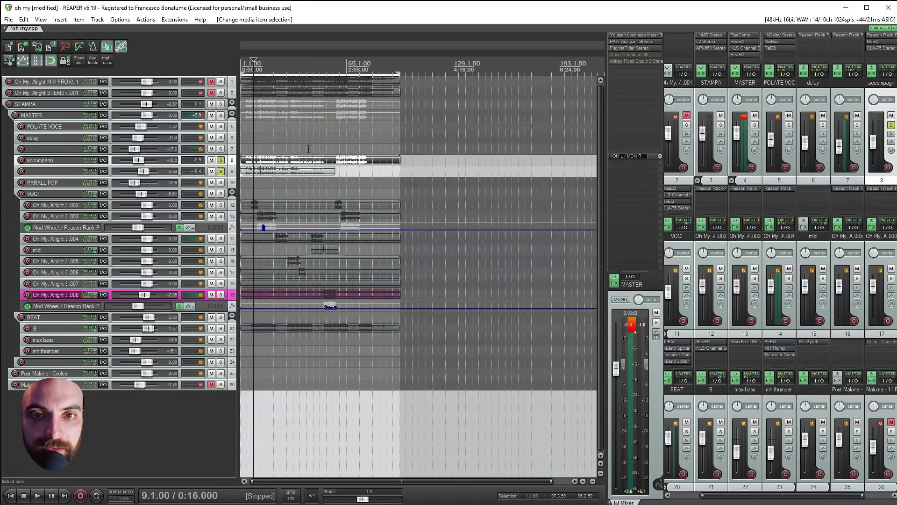
click(633, 41)
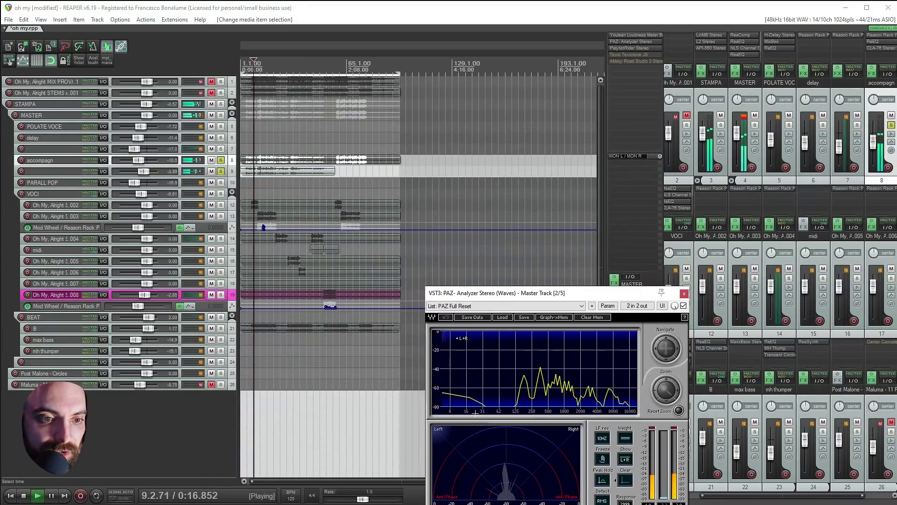
click(684, 294)
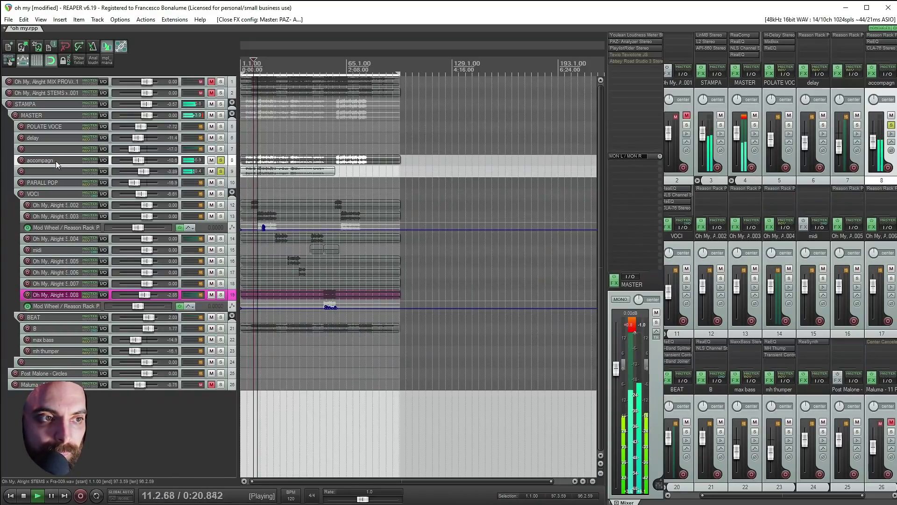
Add a ReEQ to the accompagn track and create an equalizer band at 120 Hz.
double_click(878, 56)
text(reeq)
double_click(396, 238)
double_click(155, 155)
Change the accompagn track's 120 Hz band to a low cut with a steeper slope and close ReEQ.
right_click(155, 155)
mouse_move(220, 194)
click(271, 207)
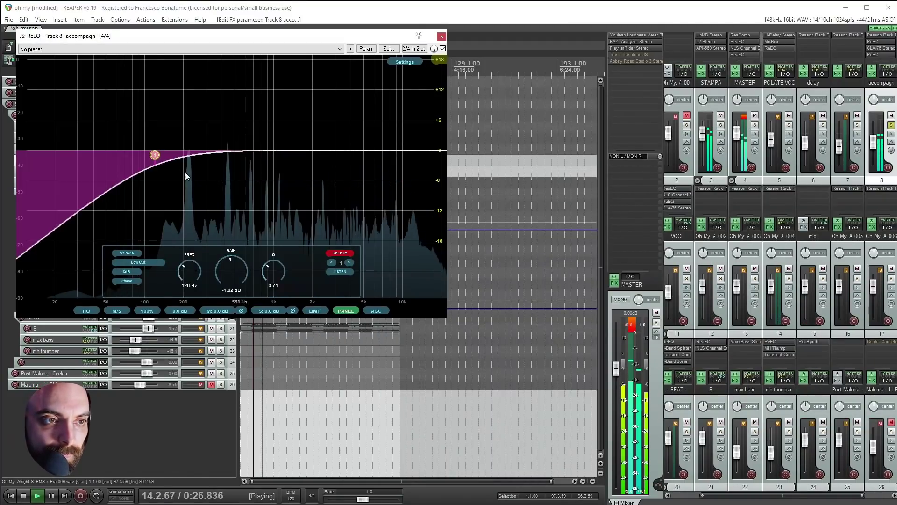
right_click(154, 154)
mouse_move(187, 202)
click(265, 248)
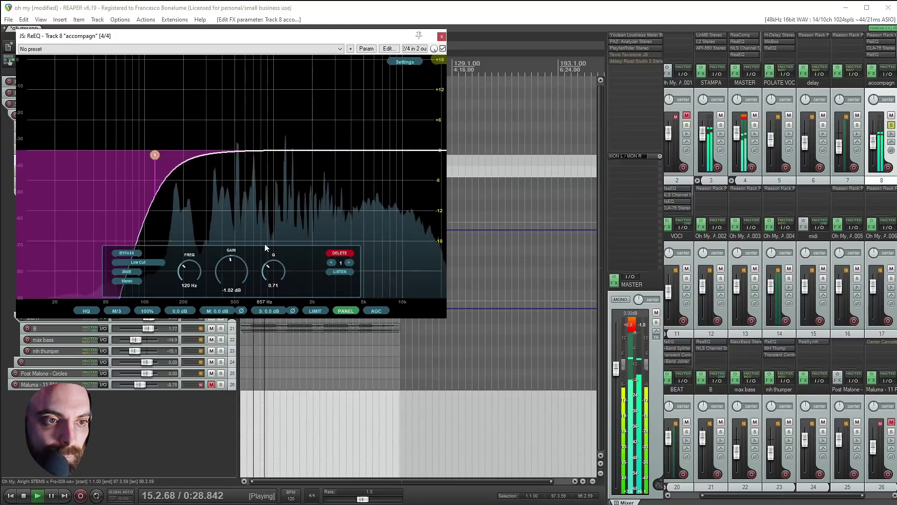
click(442, 36)
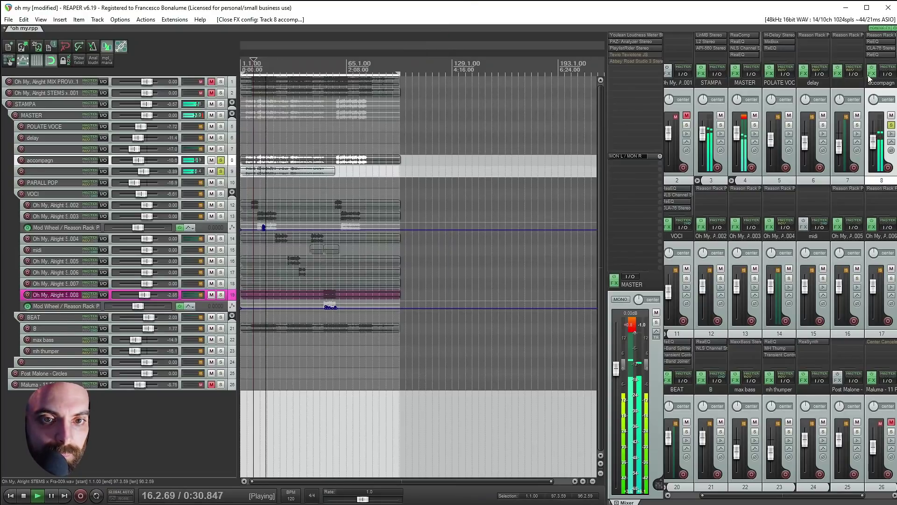
Clear the solo on accompaniment tracks 8 and 9 while the song plays, and save the project.
click(48, 173)
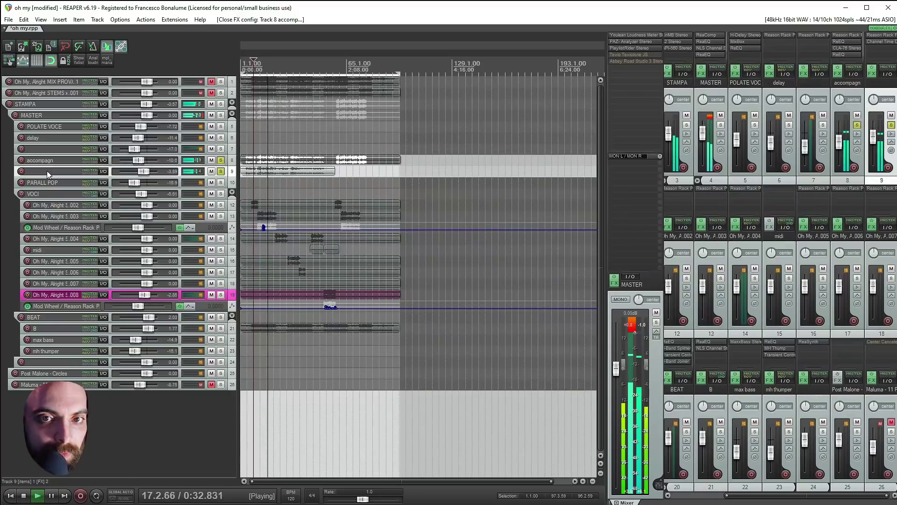
drag(875, 55, 878, 56)
click(857, 125)
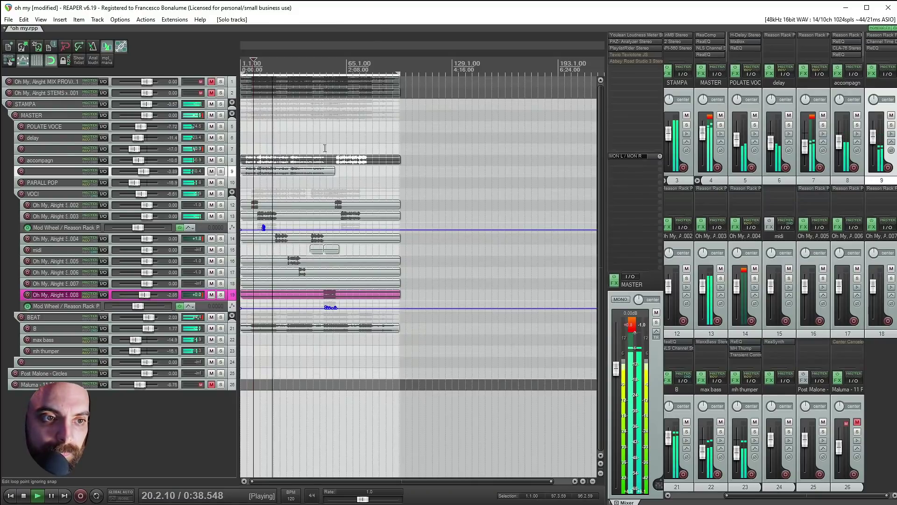
key(ctrl+s)
Compare the reference mix on track 1 with the current mix from bar 9 by toggling its solo, and stop playback.
scroll(352, 172, up, 2)
scroll(352, 172, up, 2)
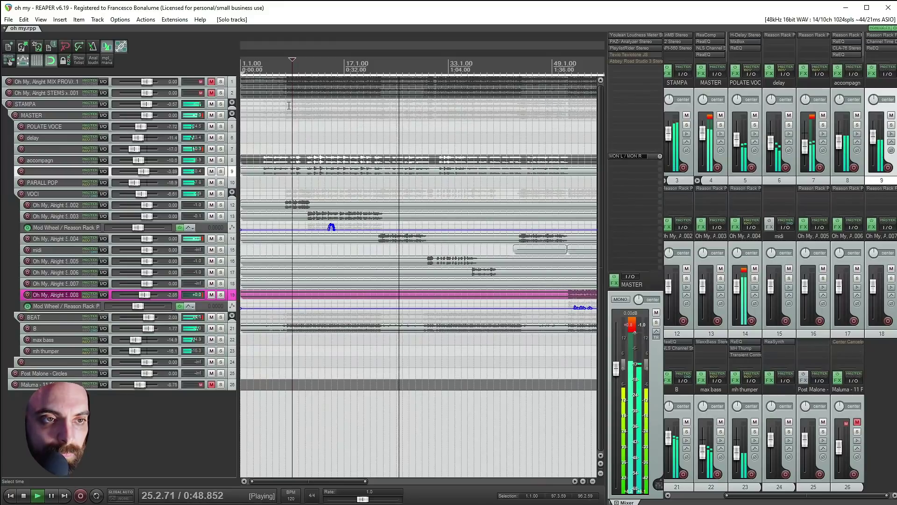
click(220, 81)
key(space)
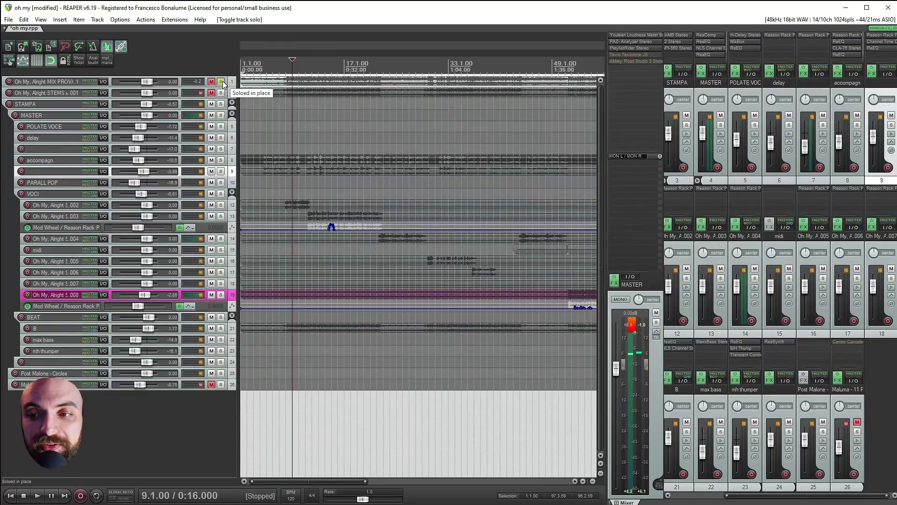
key(space)
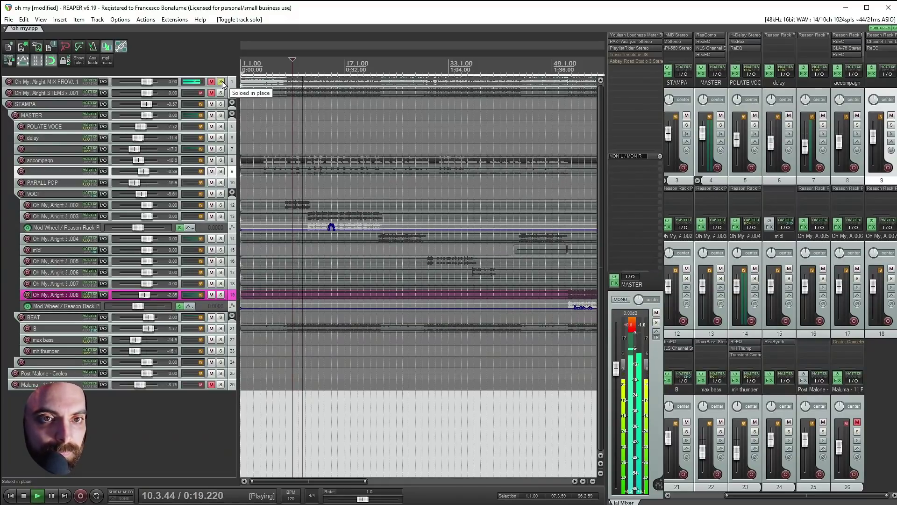
click(72, 81)
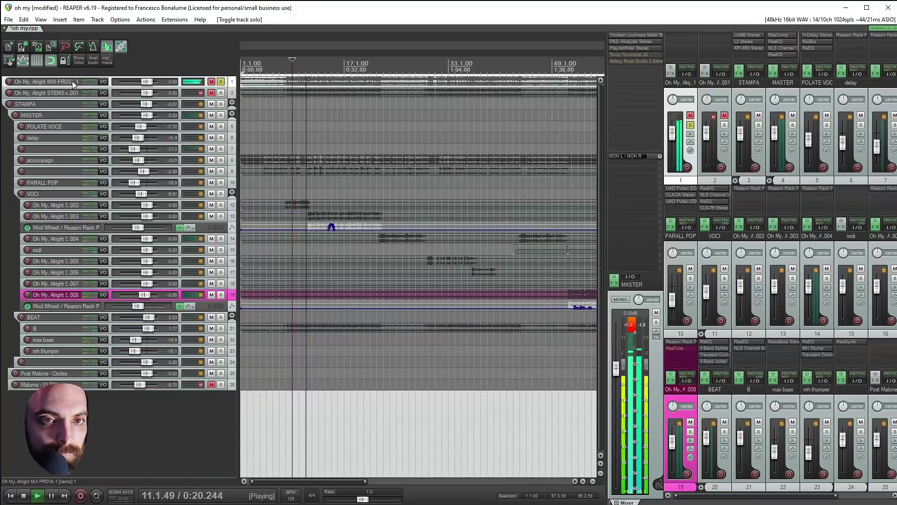
click(222, 82)
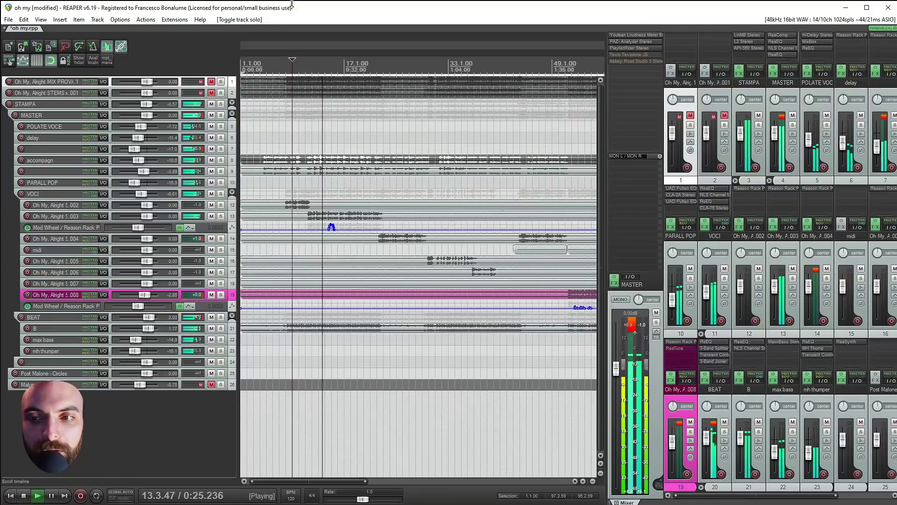
scroll(379, 199, down, 2)
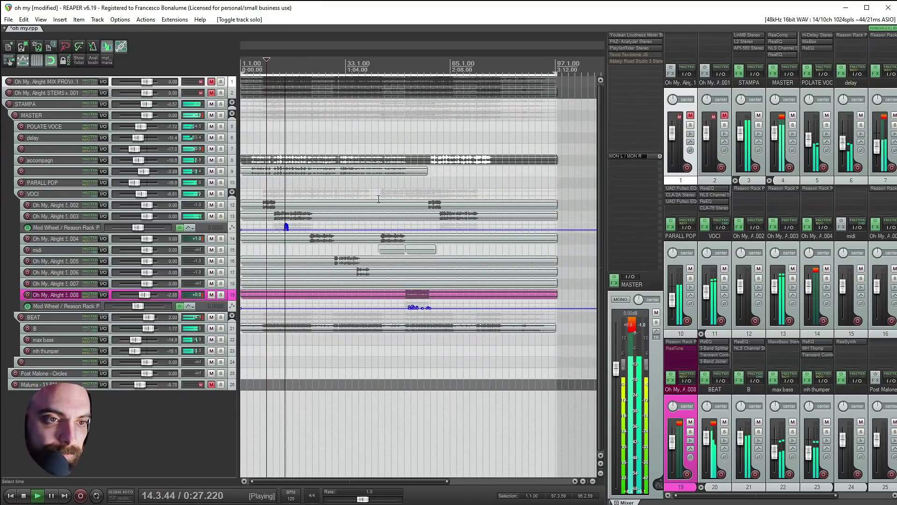
key(space)
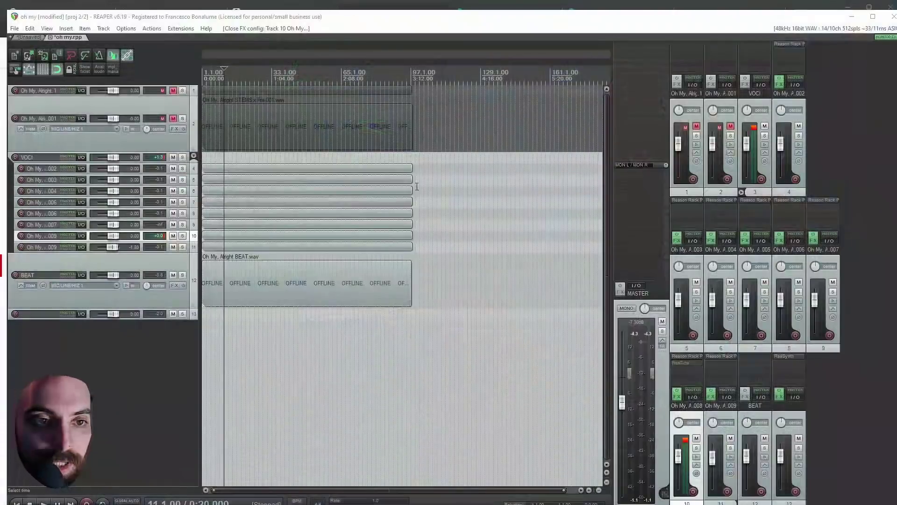
Switch to the unprocessed version of the project and examine the waveforms of the BEAT track and the vocal stems.
click(278, 237)
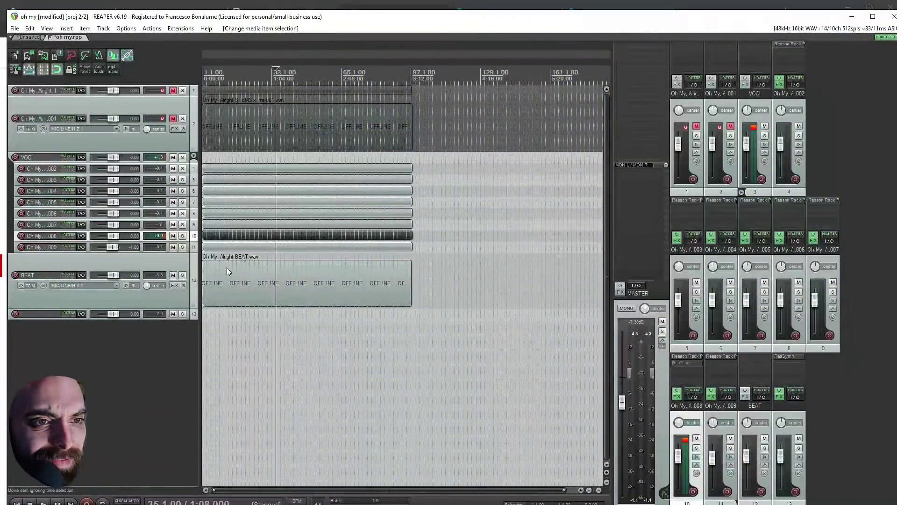
click(216, 291)
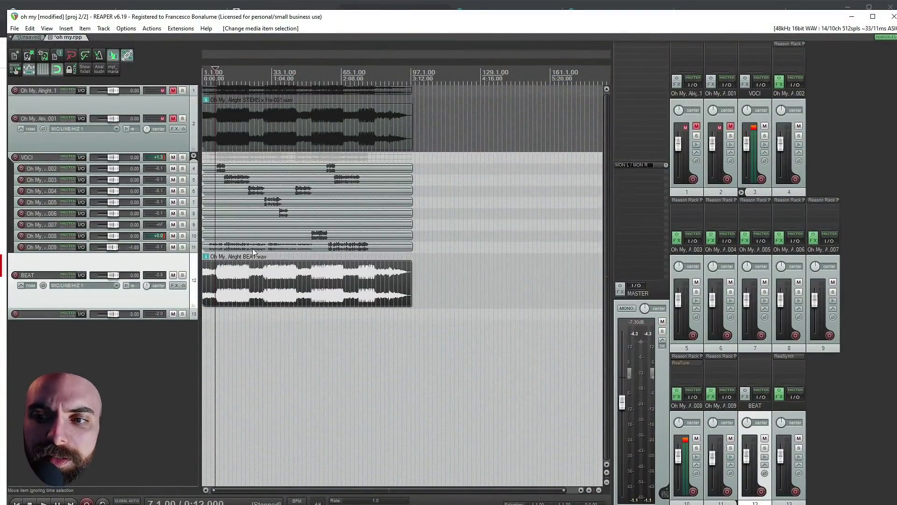
key(alt+Tab)
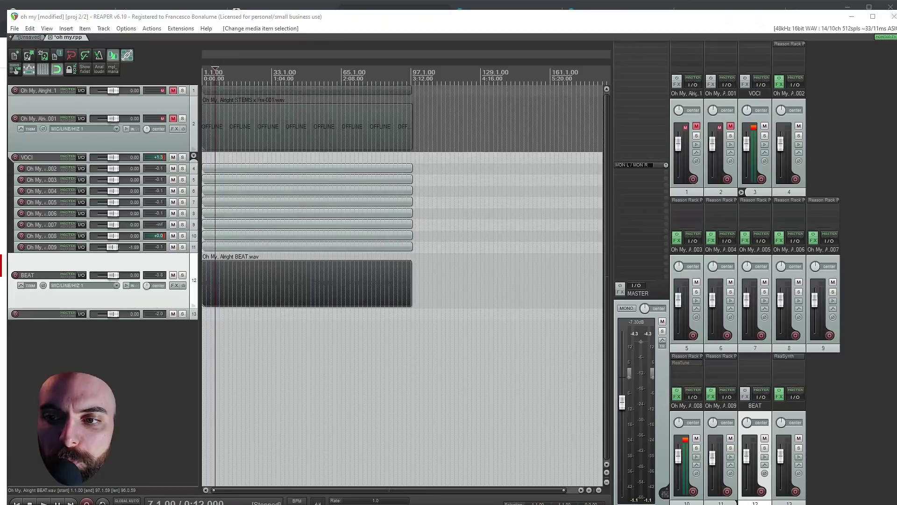
click(234, 213)
click(208, 281)
click(217, 275)
scroll(219, 281, up, 3)
click(268, 286)
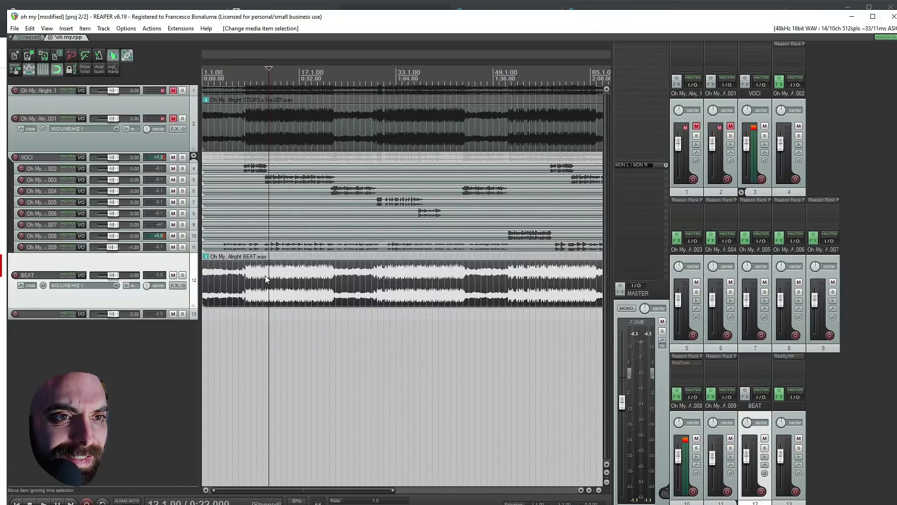
scroll(266, 280, down, 2)
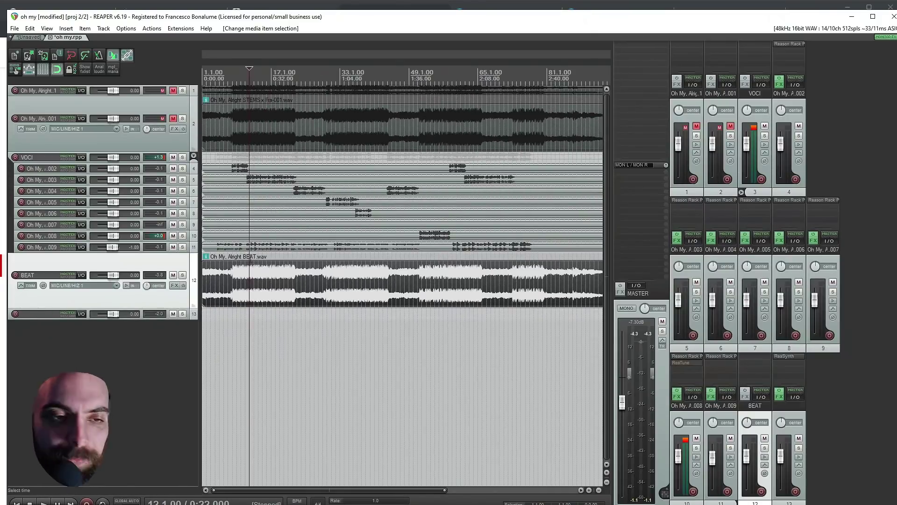
Play the unprocessed song from the start and add PlaylistRider Stereo with Tonal Character on to the master track.
double_click(257, 283)
scroll(275, 299, up, 2)
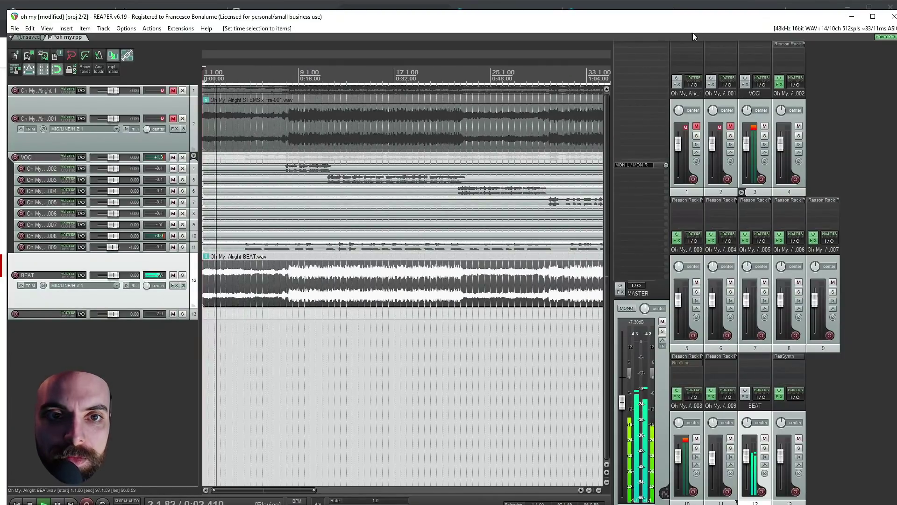
double_click(645, 46)
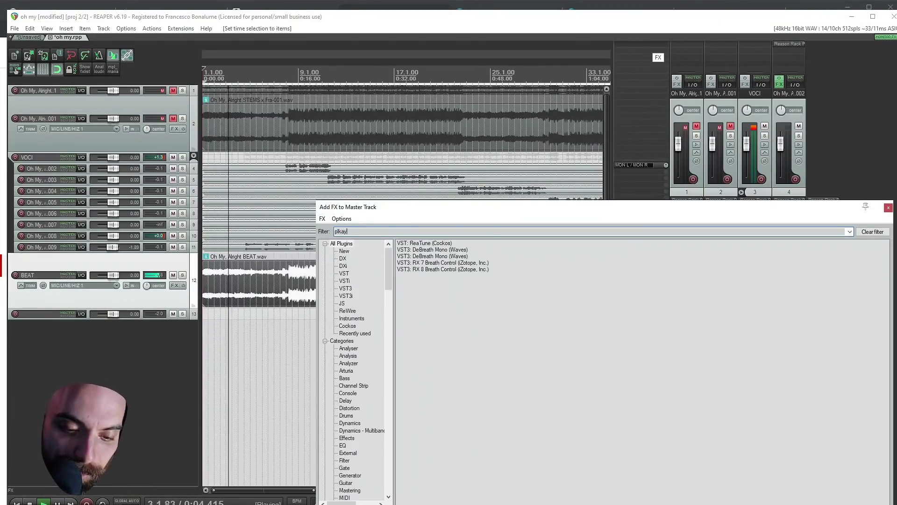
text(play)
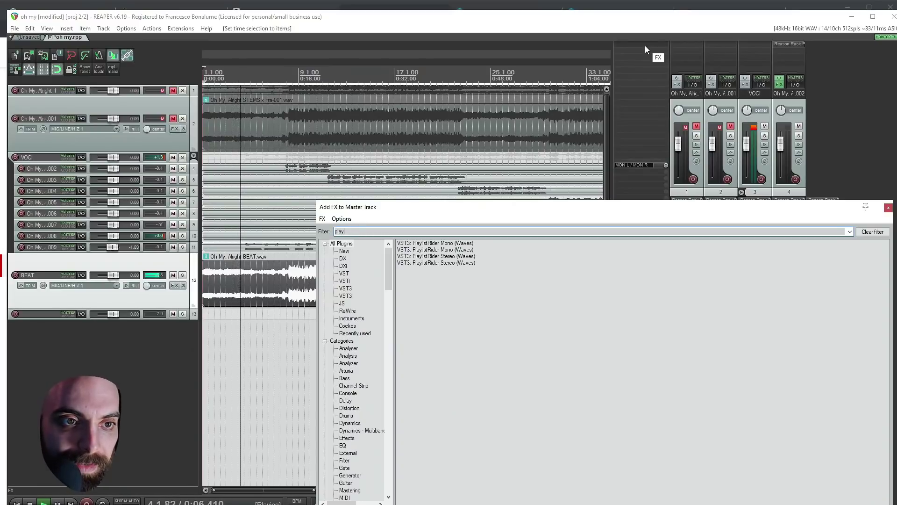
click(456, 263)
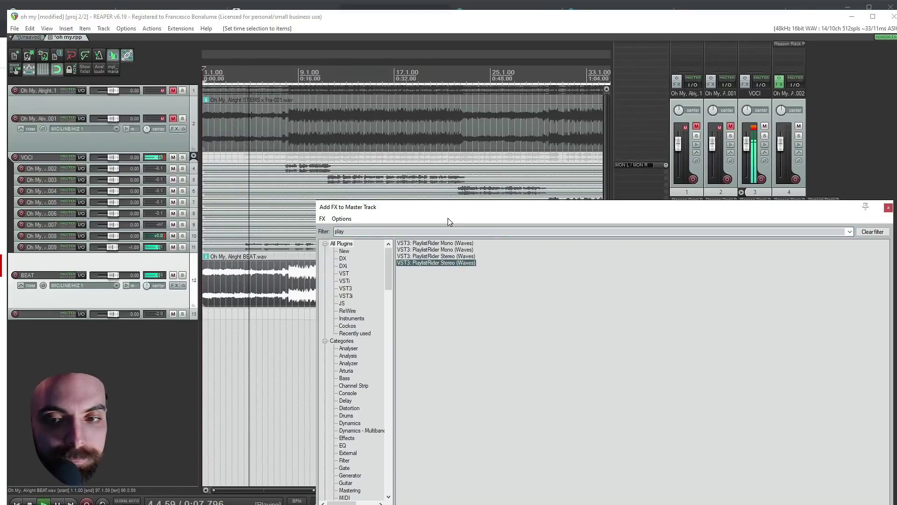
key(Return)
click(288, 272)
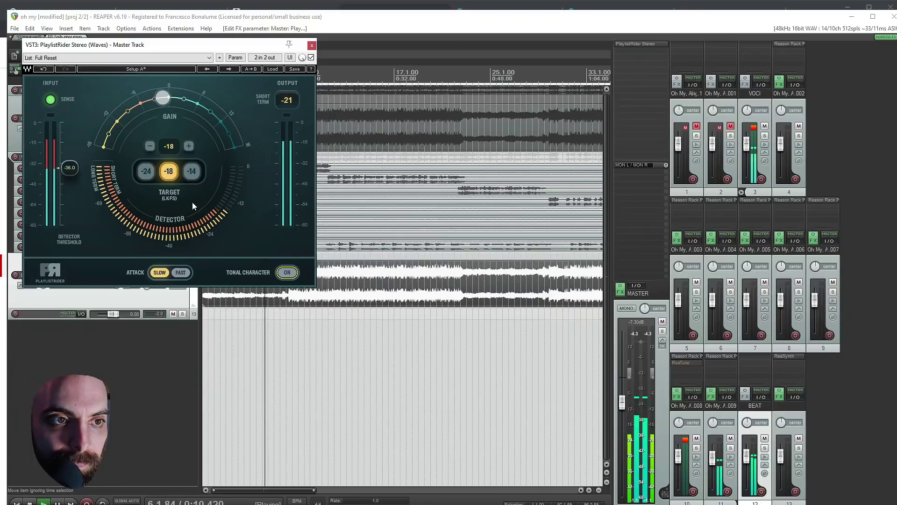
click(312, 45)
Set the master volume to 0.00 dB and select track 2.
drag(622, 401, 619, 381)
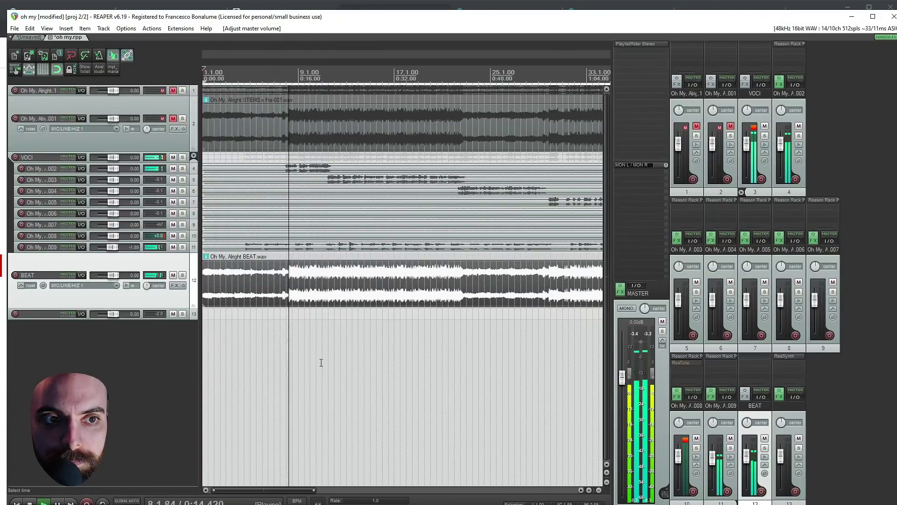
scroll(330, 312, down, 2)
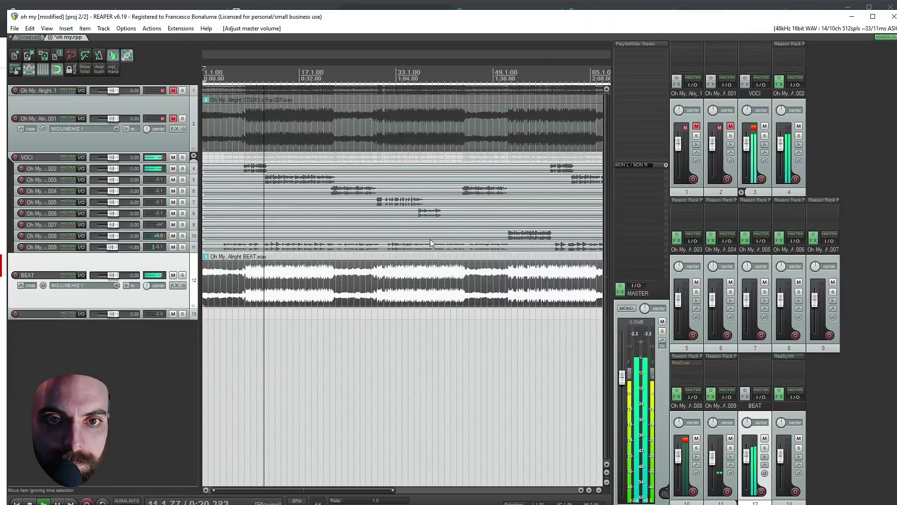
double_click(82, 138)
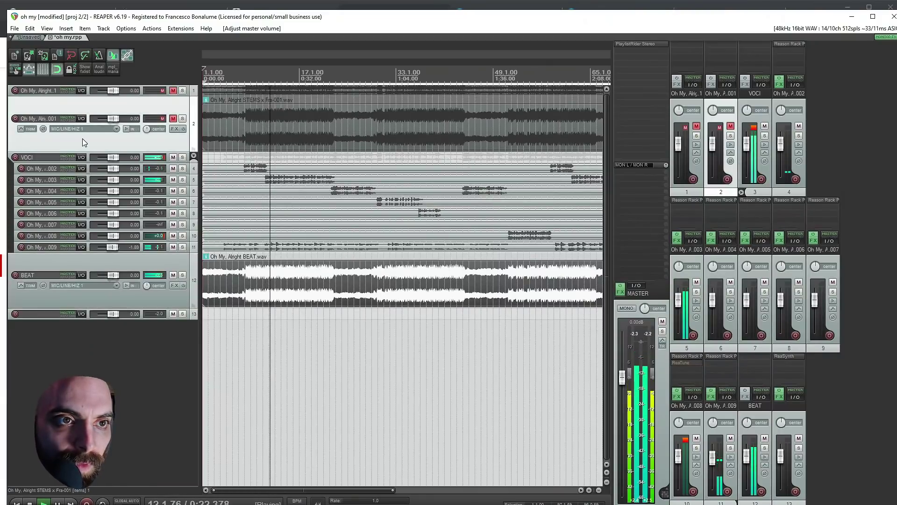
Insert a track named MASTER above VOCI and nest the VOCI folder, BEAT and the remaining track inside it.
double_click(48, 158)
text(MASTER)
key(Return)
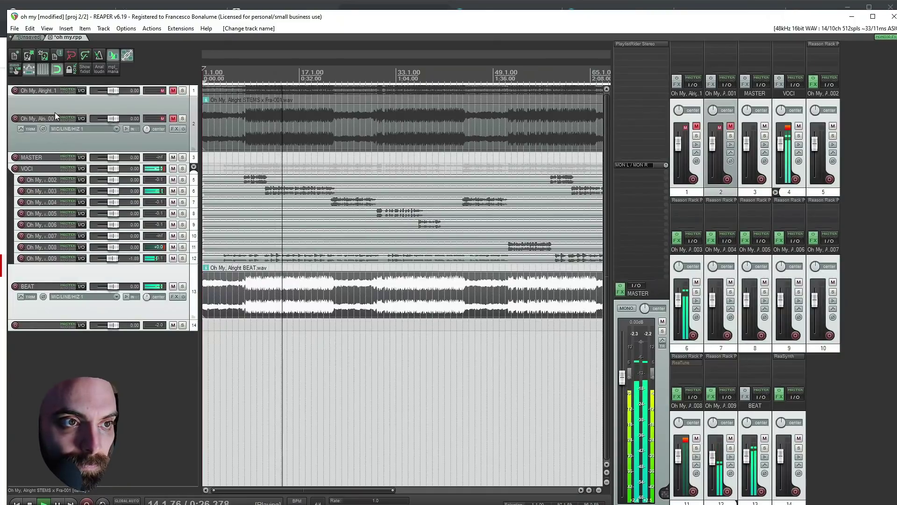
click(31, 98)
drag(33, 97, 33, 155)
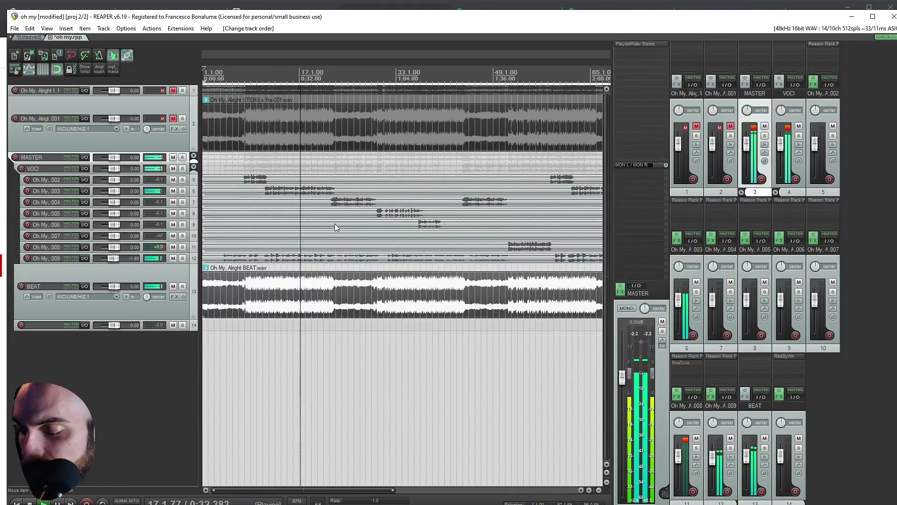
Solo the BEAT track and play it from just before the beat drop around bar 8.
click(312, 293)
scroll(312, 294, down, 2)
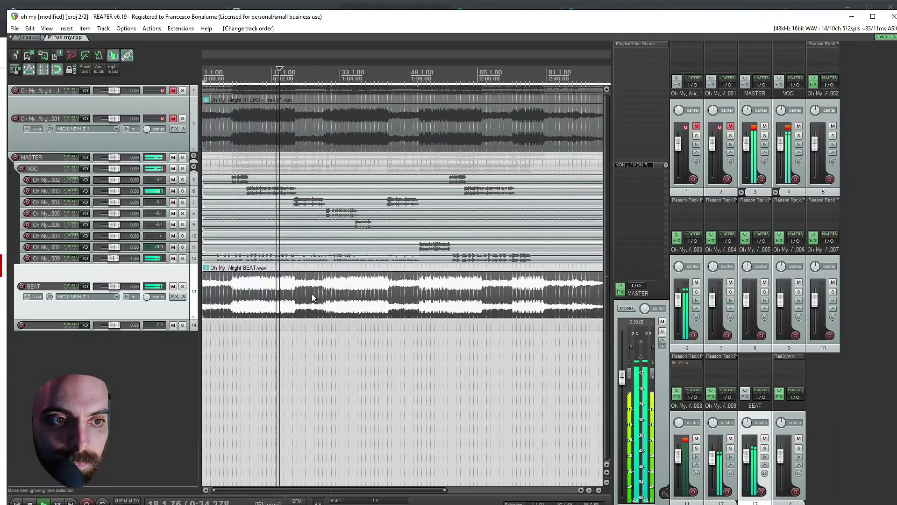
key(space)
click(256, 296)
drag(256, 298, 256, 298)
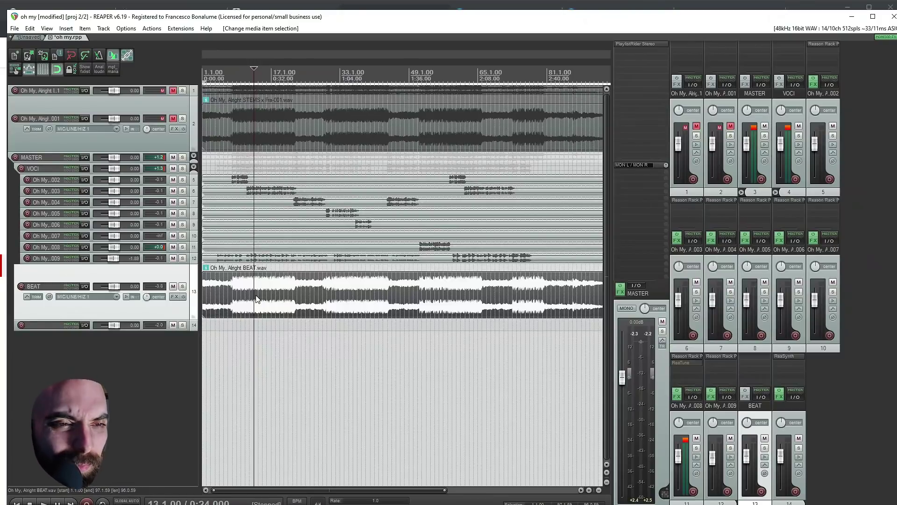
click(183, 286)
key(space)
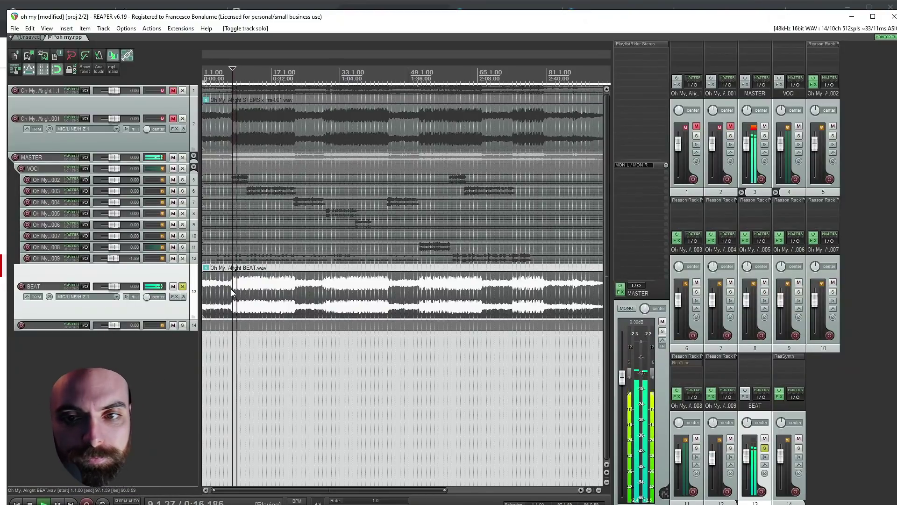
scroll(260, 296, up, 4)
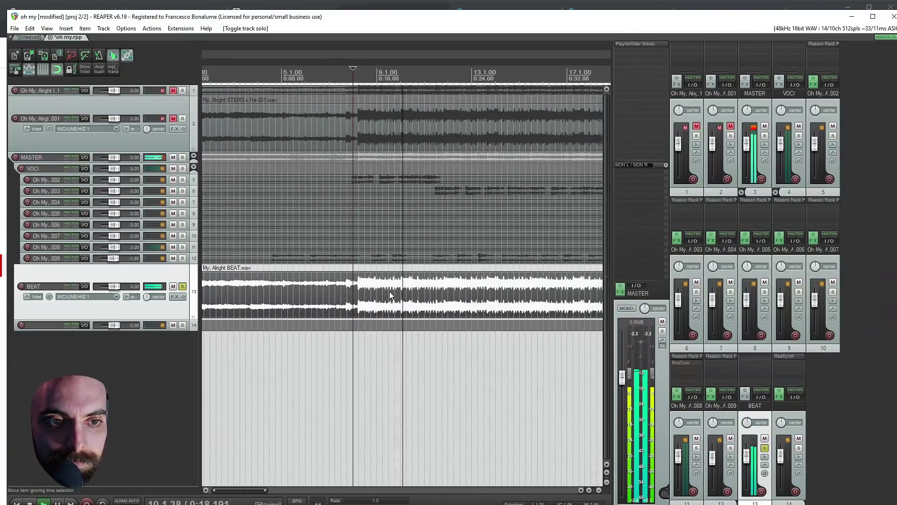
scroll(391, 295, down, 2)
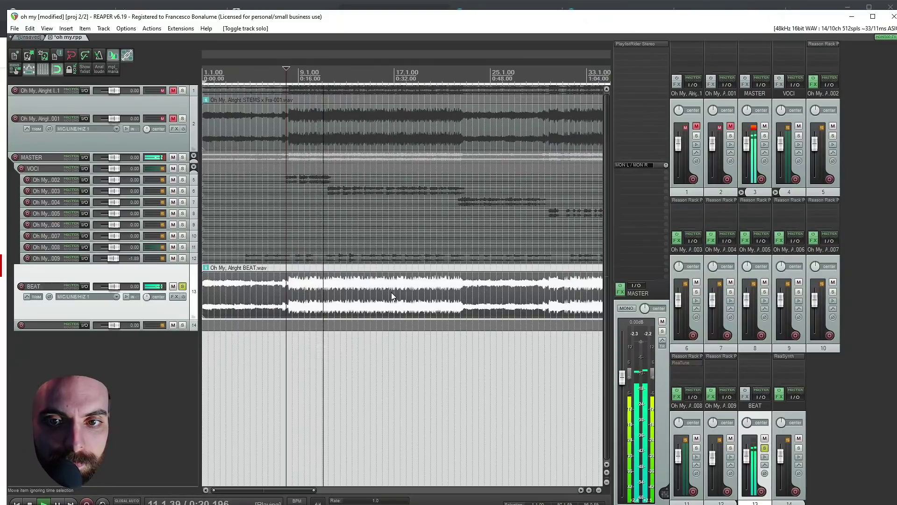
Add PAZ Analyzer Stereo to the master track ahead of PlaylistRider Stereo and load its RMS slow stereo preset.
double_click(647, 57)
text(paz an)
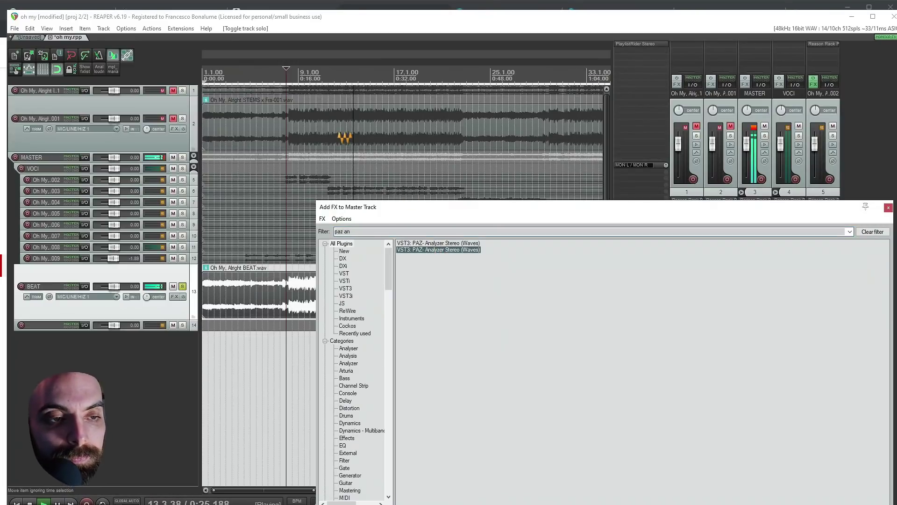
key(Return)
click(100, 69)
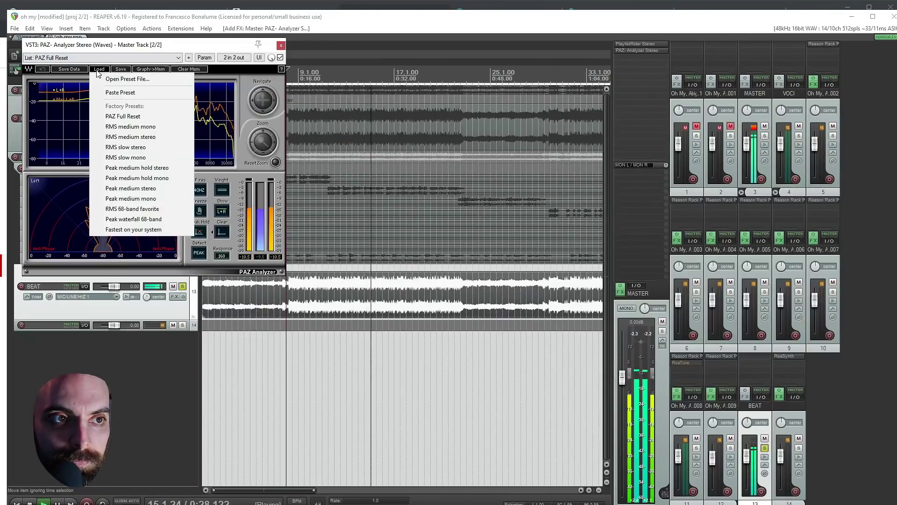
click(126, 147)
drag(140, 45, 401, 205)
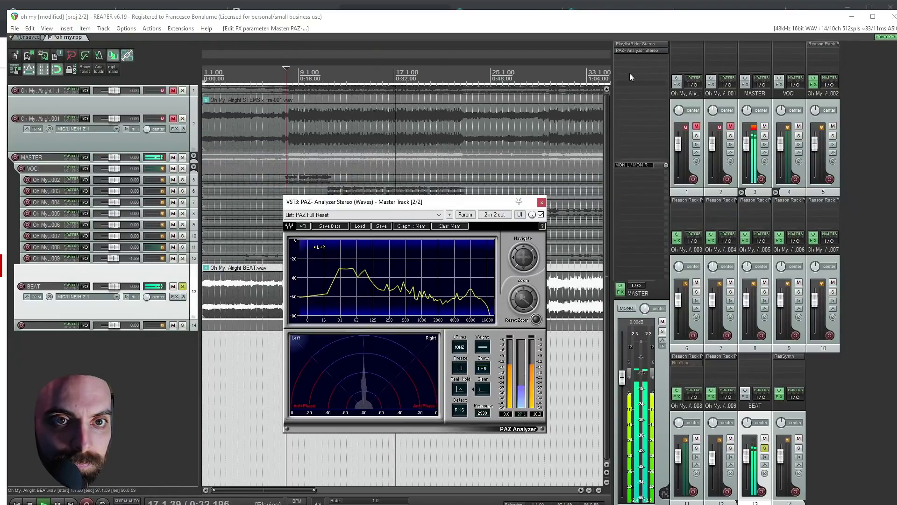
drag(635, 52, 635, 42)
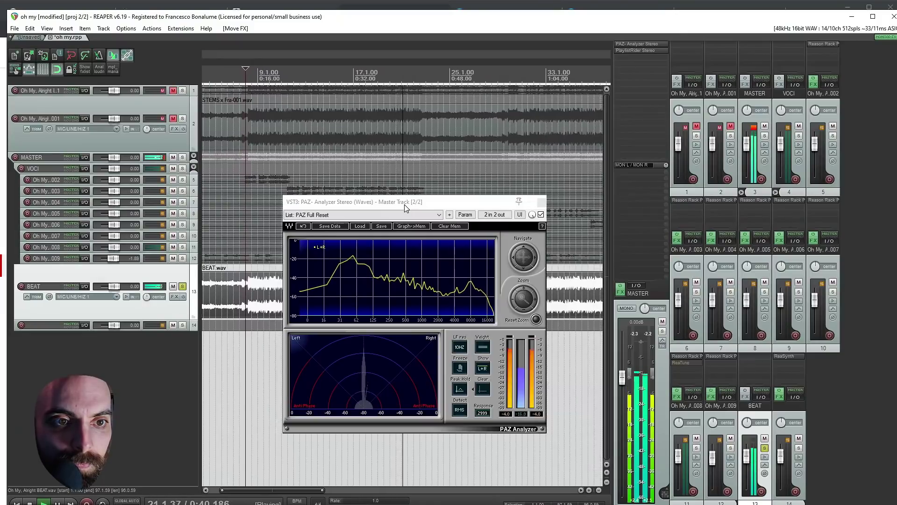
drag(405, 204, 493, 163)
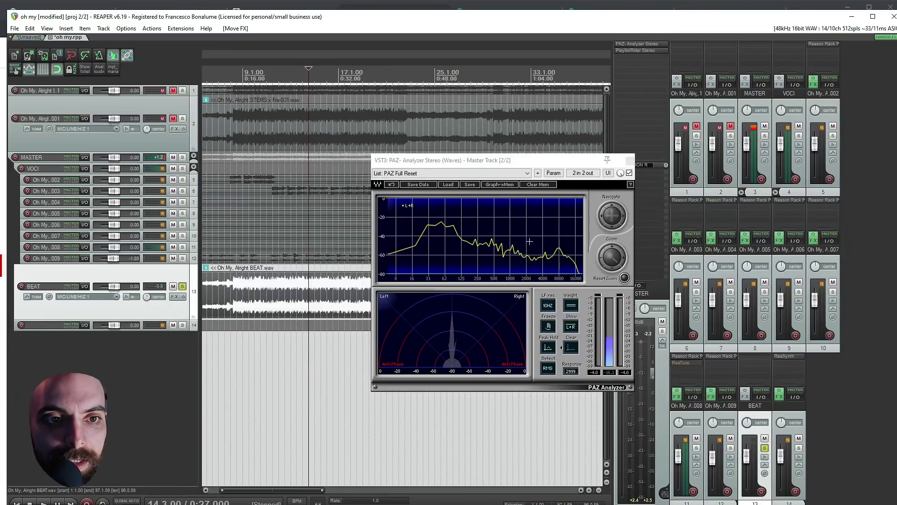
Play the soloed beat from bar 9, add Tevio Teviotone JS to the master track in bypass, and stop playback.
click(242, 309)
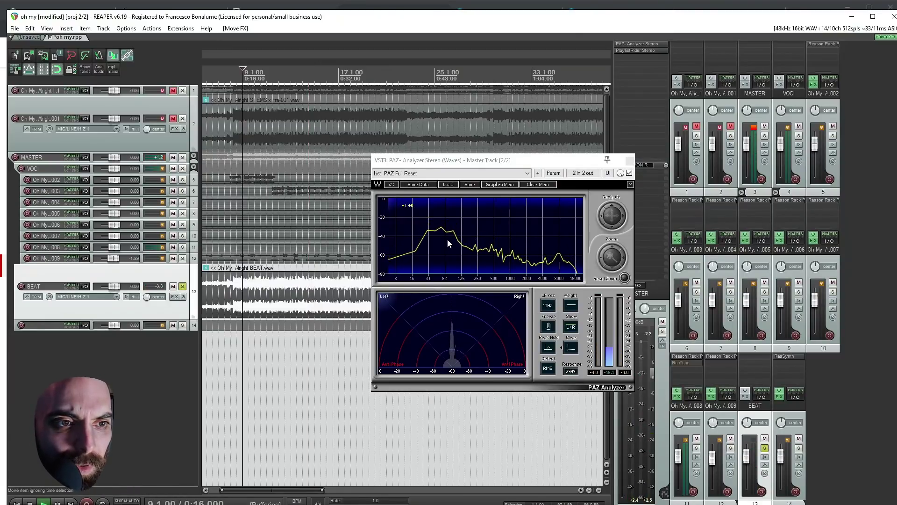
key(space)
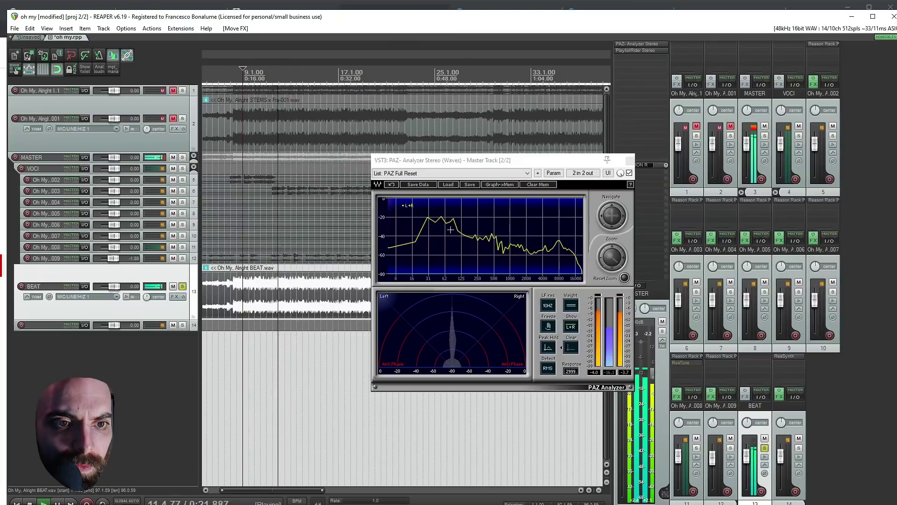
click(632, 69)
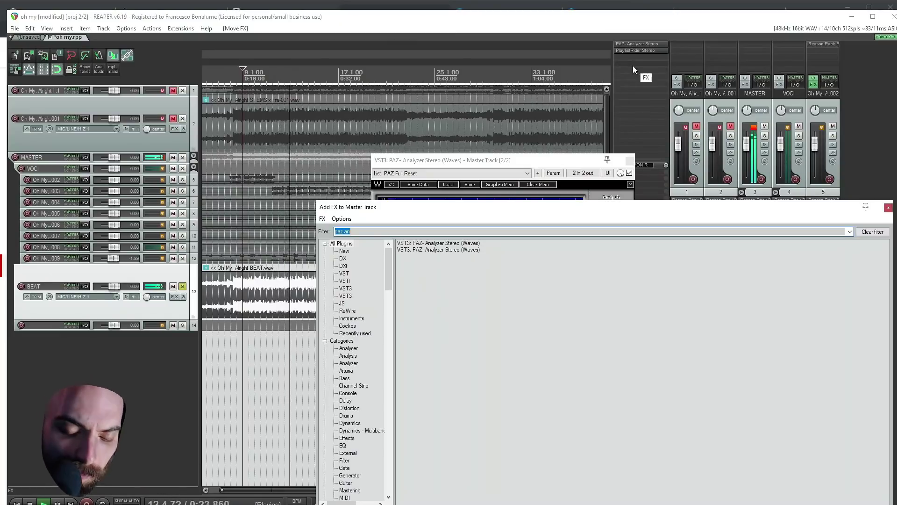
text(tevio)
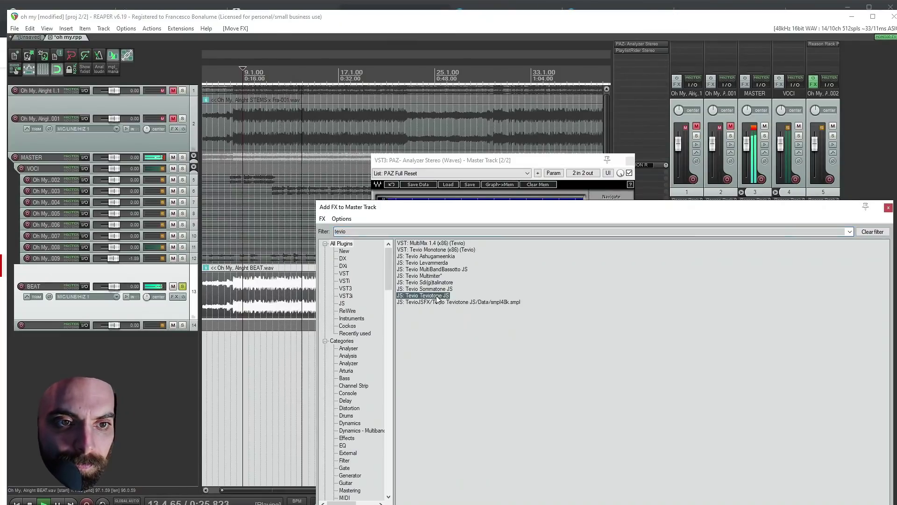
double_click(436, 296)
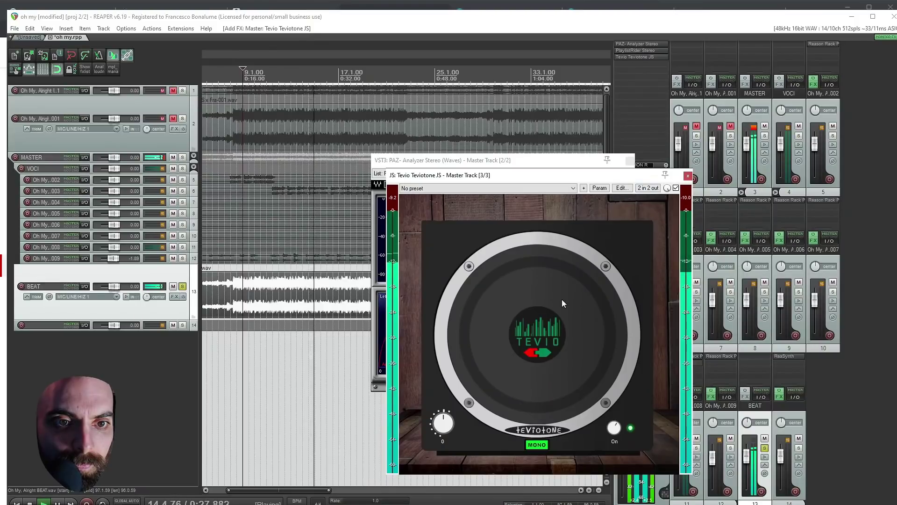
shift+click(641, 58)
click(688, 176)
key(space)
click(297, 304)
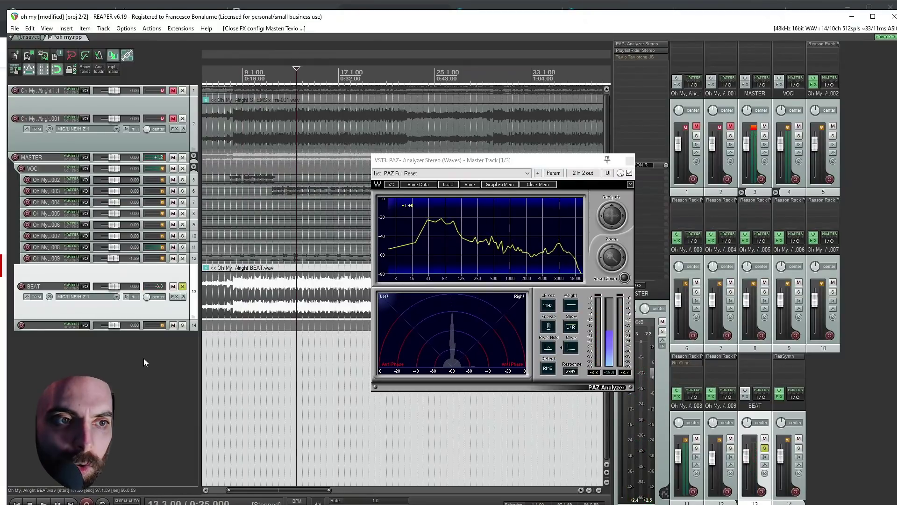
Add two tracks below BEAT, move the beat audio onto the first, and nest both inside the BEAT folder.
key(ctrl+t)
key(ctrl+t)
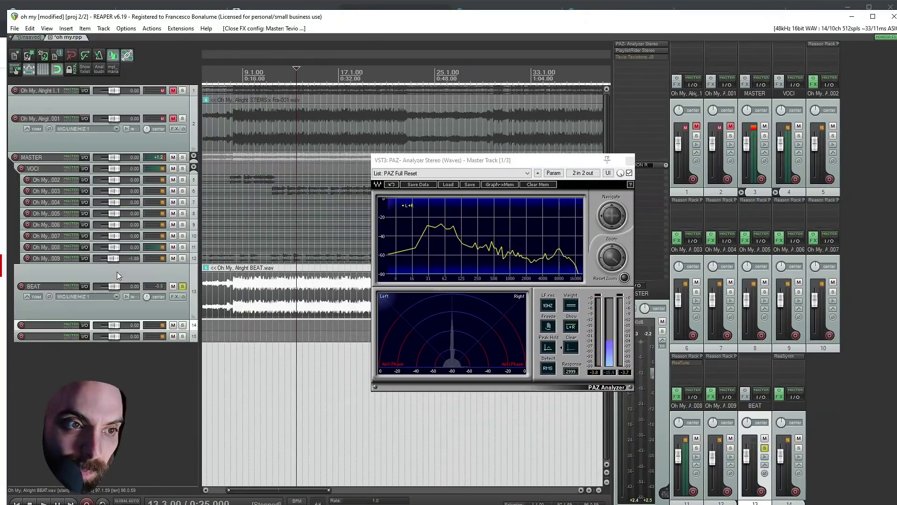
click(232, 307)
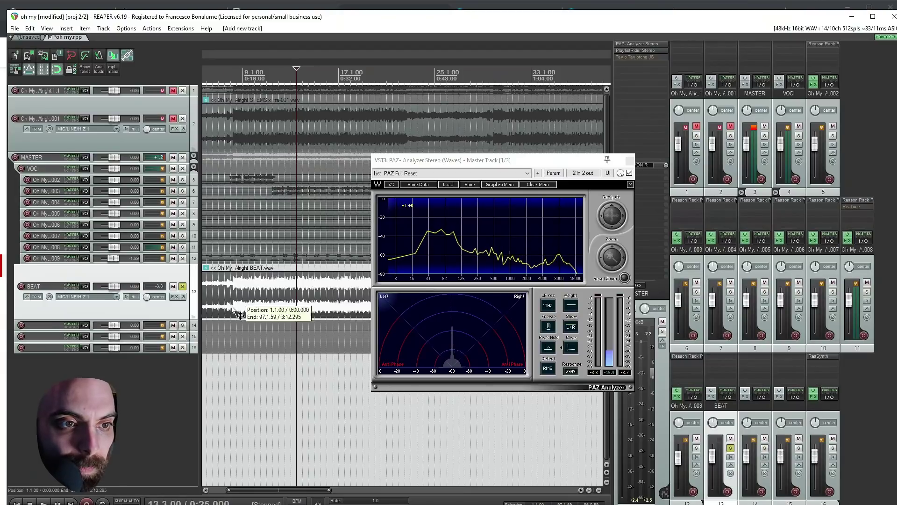
drag(227, 318, 227, 325)
click(39, 338)
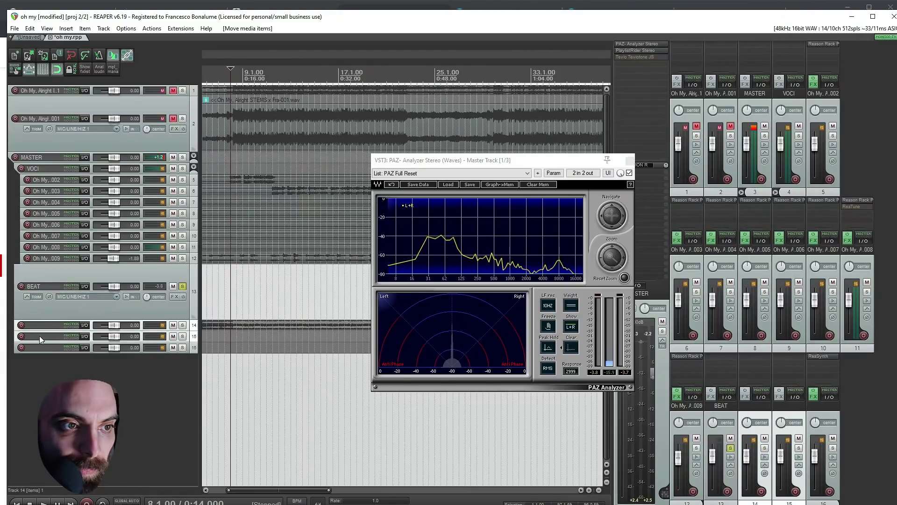
drag(42, 324, 57, 285)
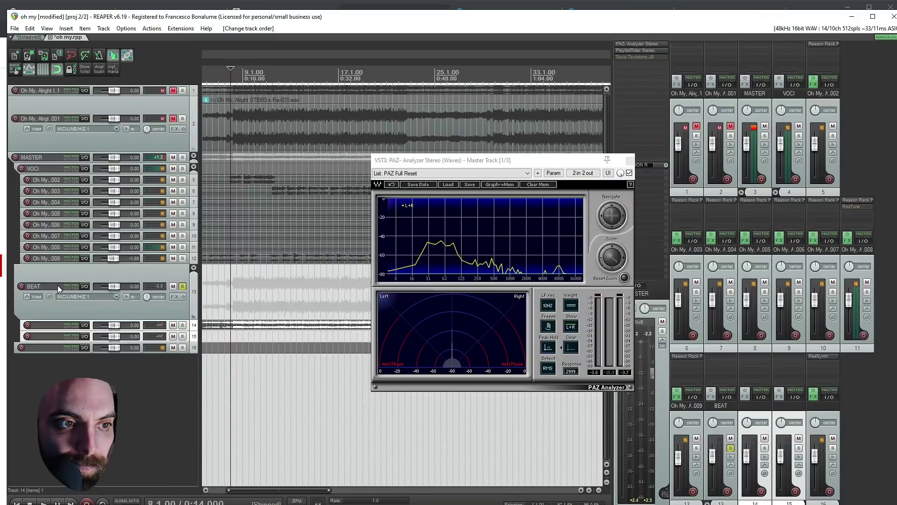
Play the beat and rename the two tracks nested in the BEAT folder as B and max bass.
key(space)
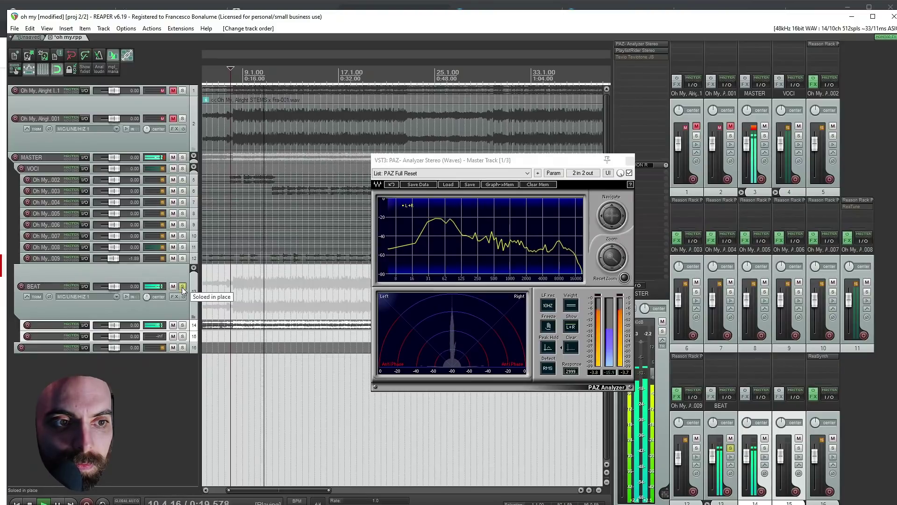
double_click(43, 324)
text(B)
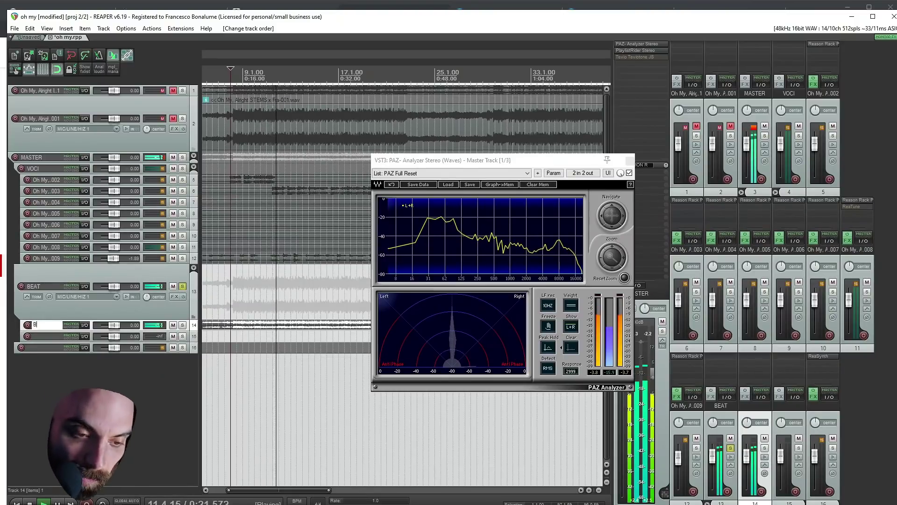
key(Return)
double_click(37, 335)
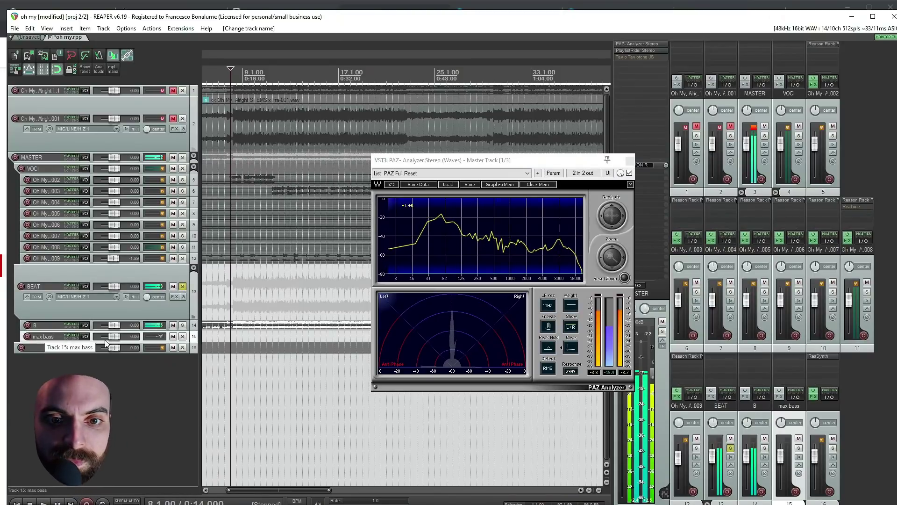
Add MaxxBass Stereo to the max bass track and load its PC Laptop preset.
double_click(778, 360)
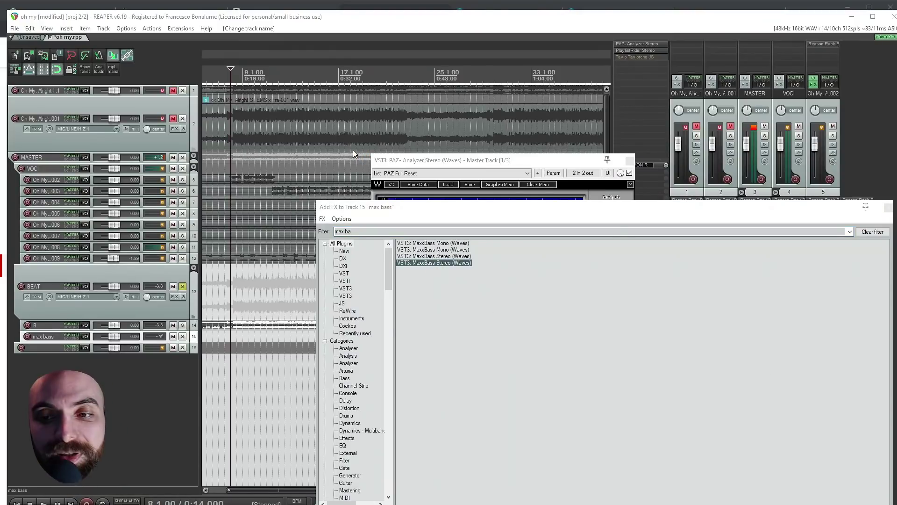
key(Return)
click(580, 200)
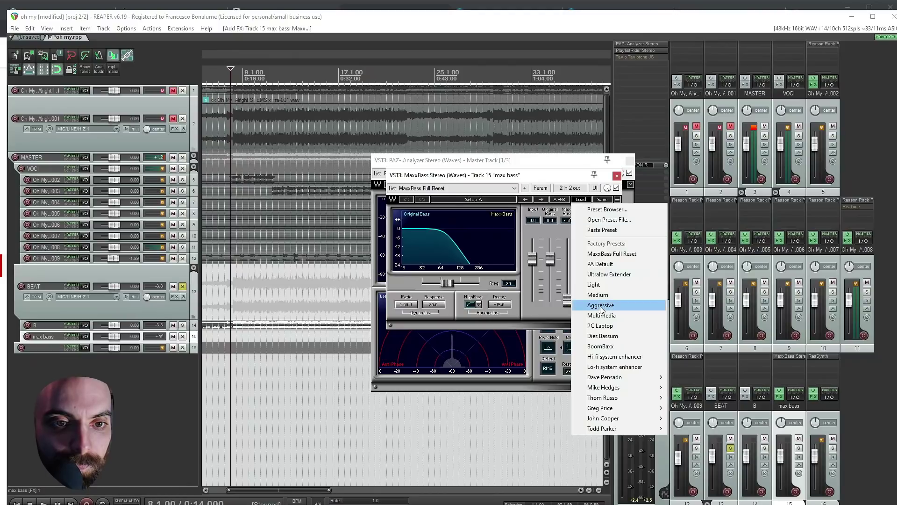
click(611, 327)
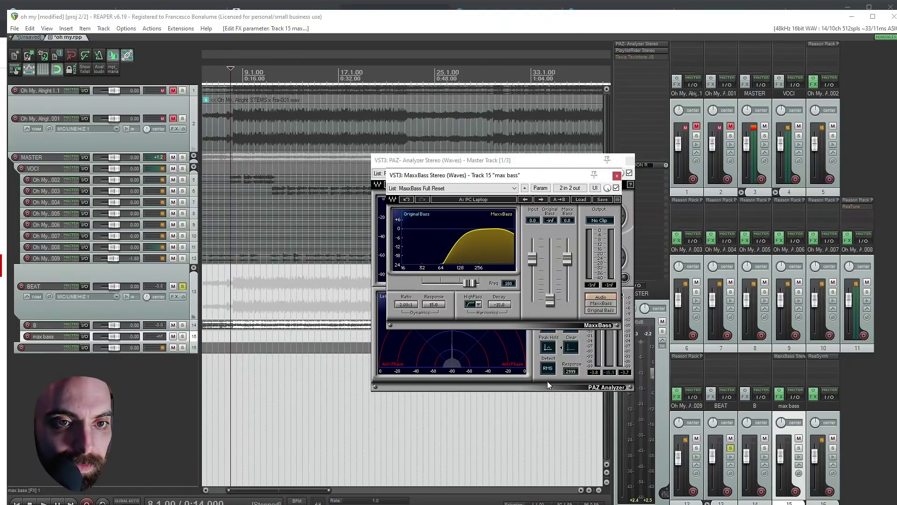
Send track B to the max bass track, listen to the blend, and close the MaxxBass and PAZ Analyzer windows.
mouse_move(85, 328)
mouse_down()
mouse_move(68, 339)
mouse_move(91, 341)
mouse_up()
click(201, 343)
key(space)
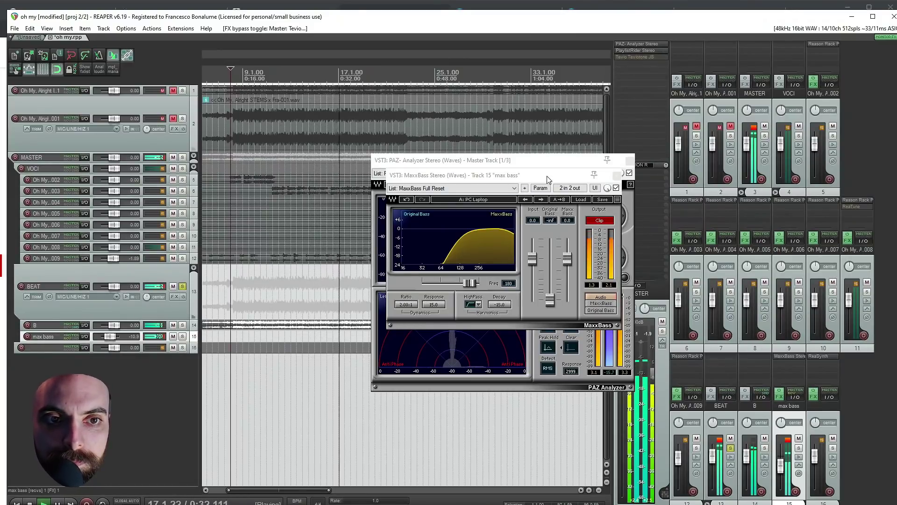
drag(566, 176, 462, 330)
click(515, 329)
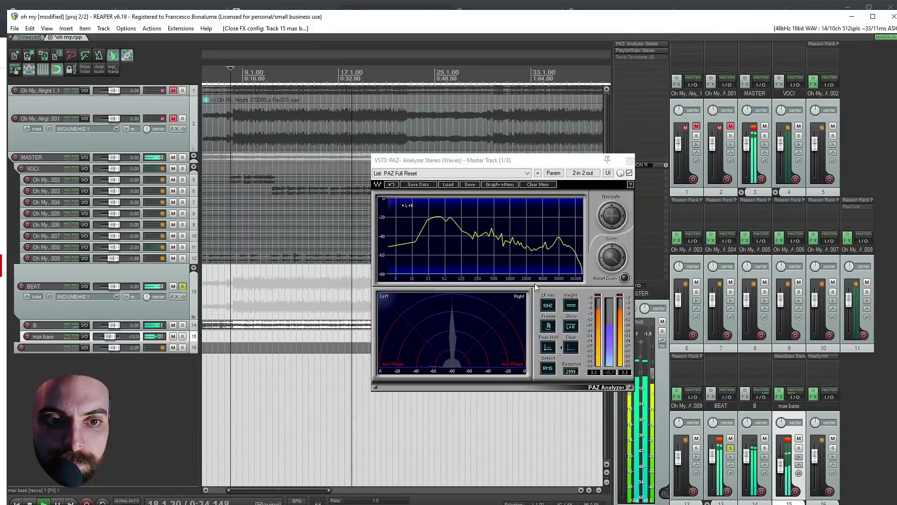
click(627, 162)
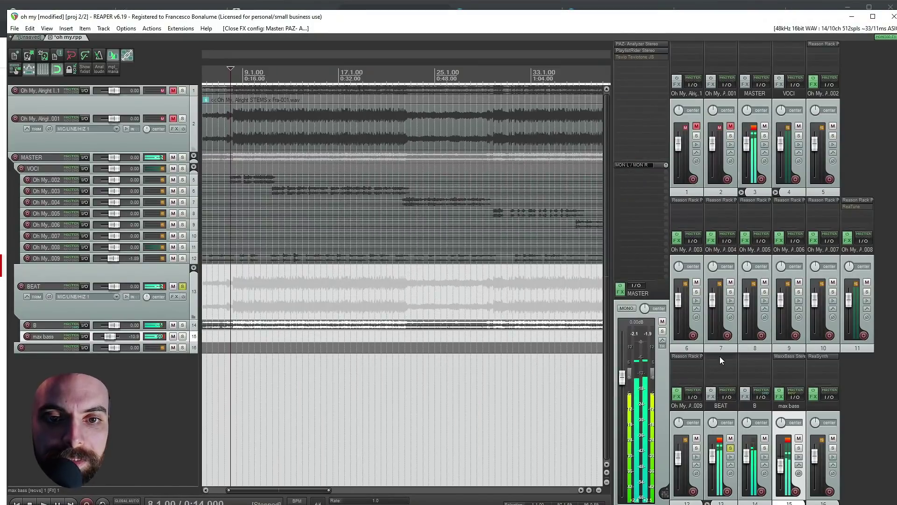
Add ReEQ to the BEAT folder track and create a low shelf band at about 21 Hz.
double_click(720, 357)
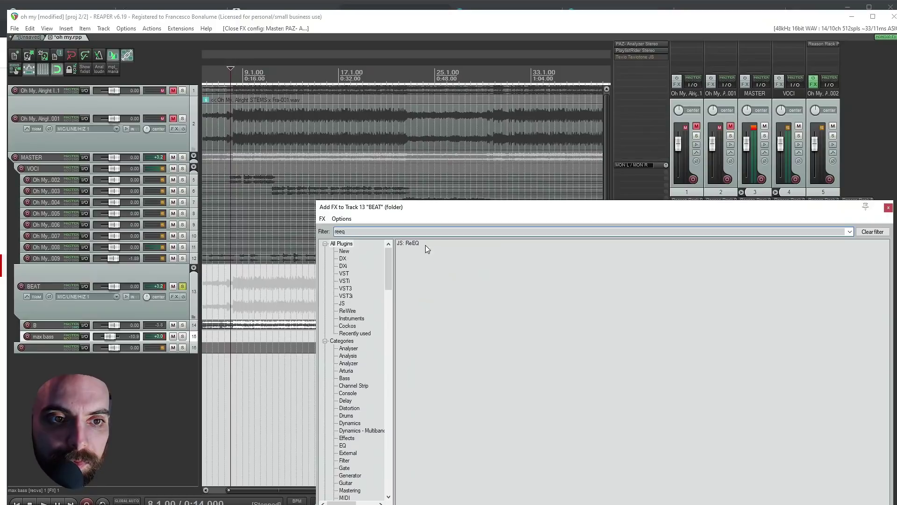
double_click(414, 243)
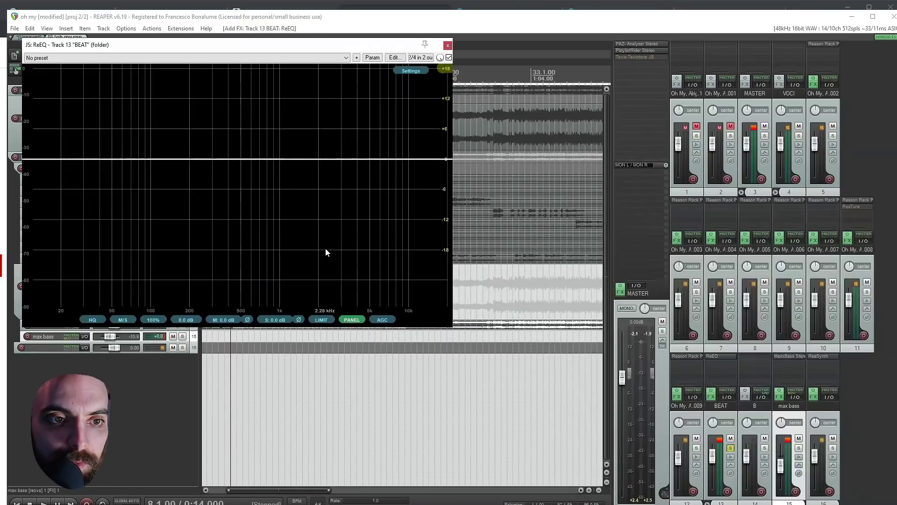
double_click(64, 159)
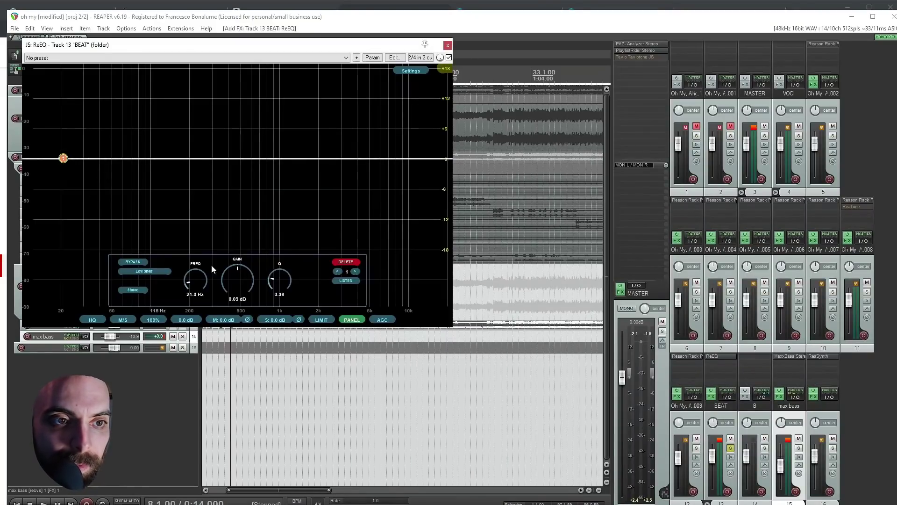
Play the beat, audition the low shelf band in Listen mode, and move it to about 46 Hz at -0.6 dB.
click(345, 280)
key(space)
drag(64, 158, 97, 158)
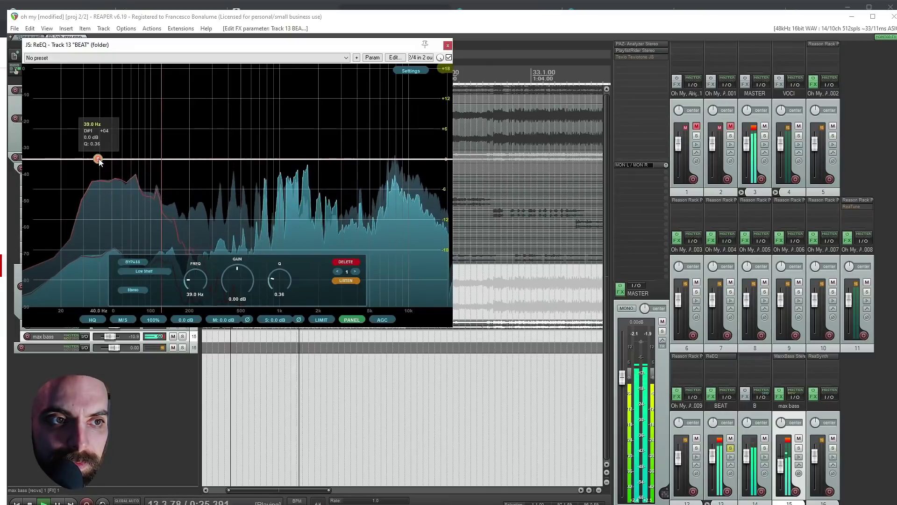
click(344, 281)
mouse_move(96, 161)
mouse_down()
mouse_move(140, 160)
mouse_move(156, 178)
mouse_move(107, 162)
mouse_up()
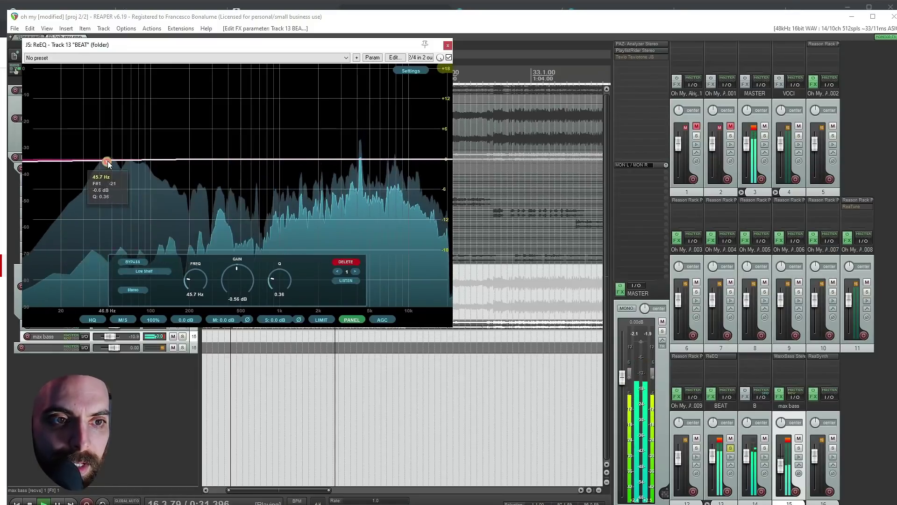
Change ReEQ's first band to Peak and cut about 7.2 dB at 214 Hz with a Q of 1.60.
click(135, 272)
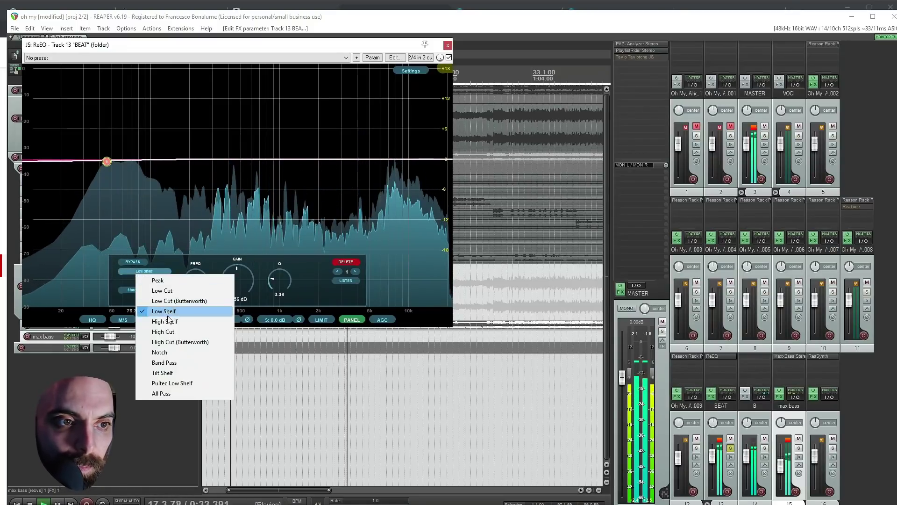
click(179, 279)
drag(107, 161, 194, 250)
mouse_move(237, 274)
mouse_down()
mouse_move(231, 252)
mouse_move(226, 265)
mouse_up()
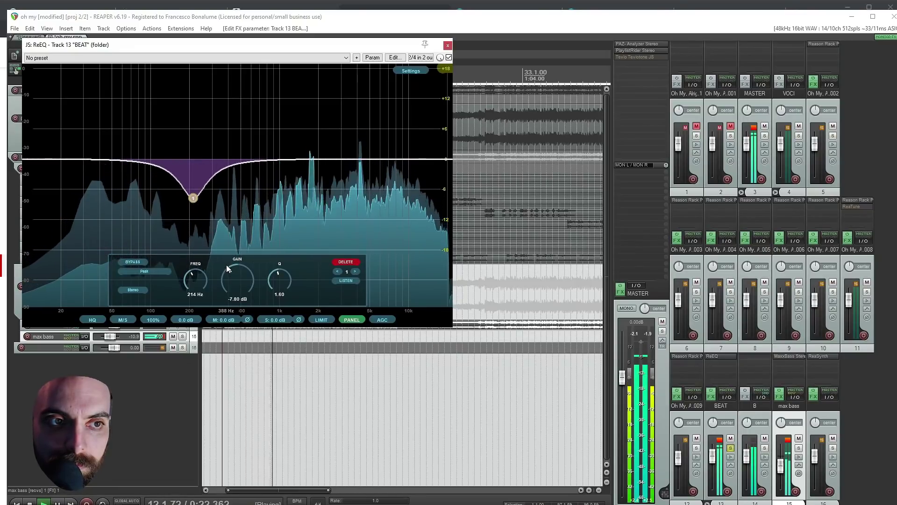
drag(227, 263, 227, 263)
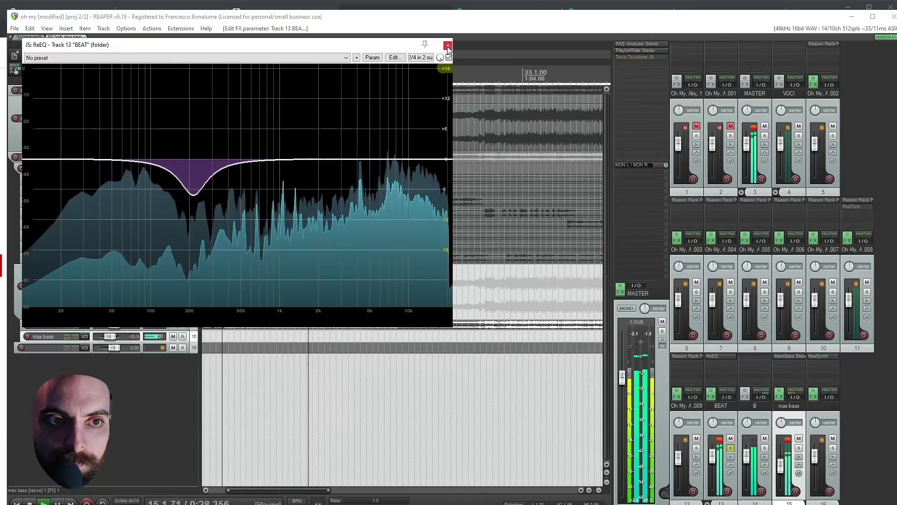
Create a second ReEQ peak band at about 34 Hz and -0.3 dB while auditioning it in Listen mode.
mouse_move(81, 154)
key(space)
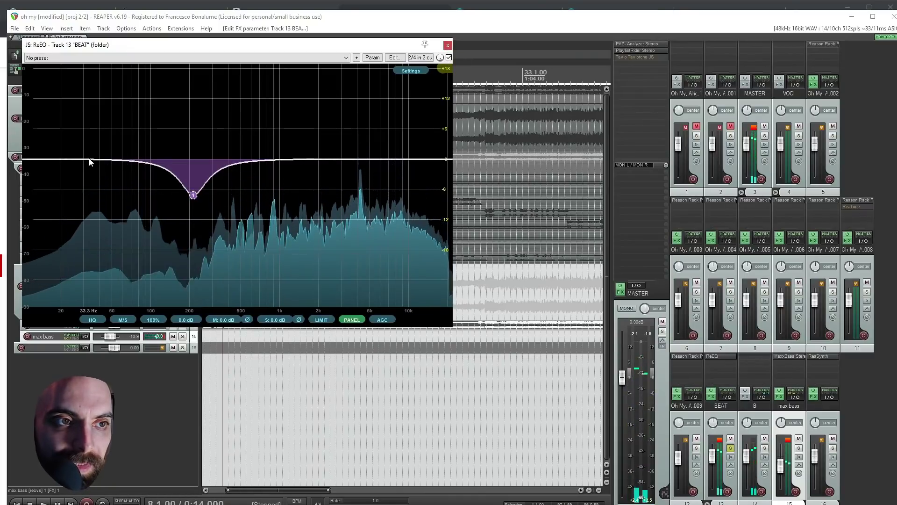
click(89, 158)
click(352, 281)
key(space)
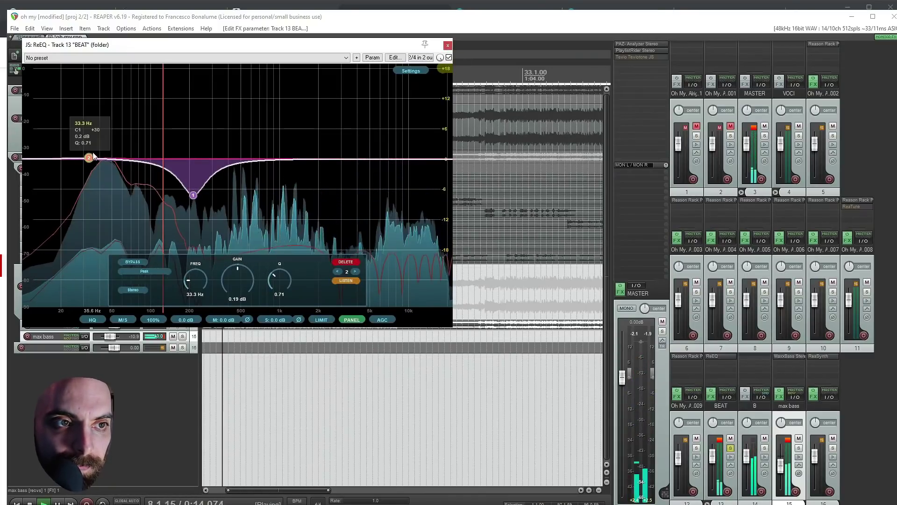
drag(91, 155, 91, 157)
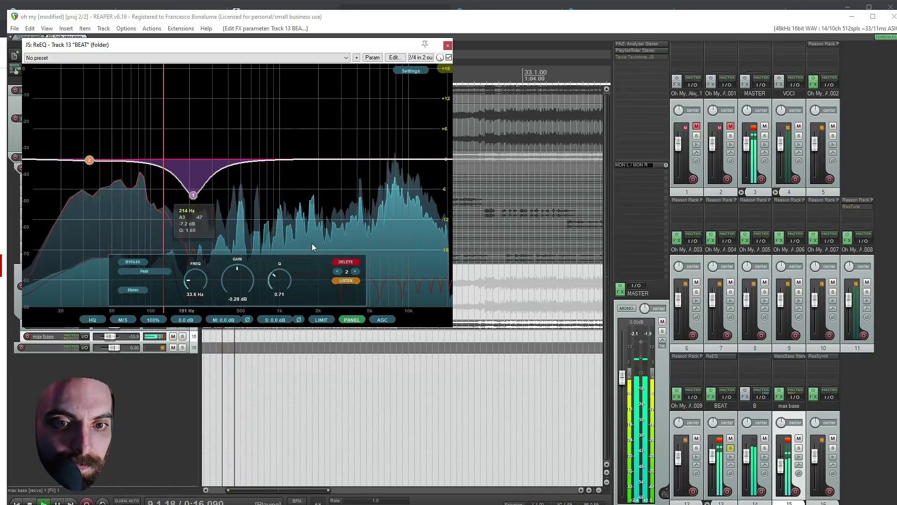
Load the 3-Band Splitter, L2 Stereo and 3-Band Joiner chain on BEAT, remove L2 Stereo, and open the splitter and joiner.
right_click(723, 363)
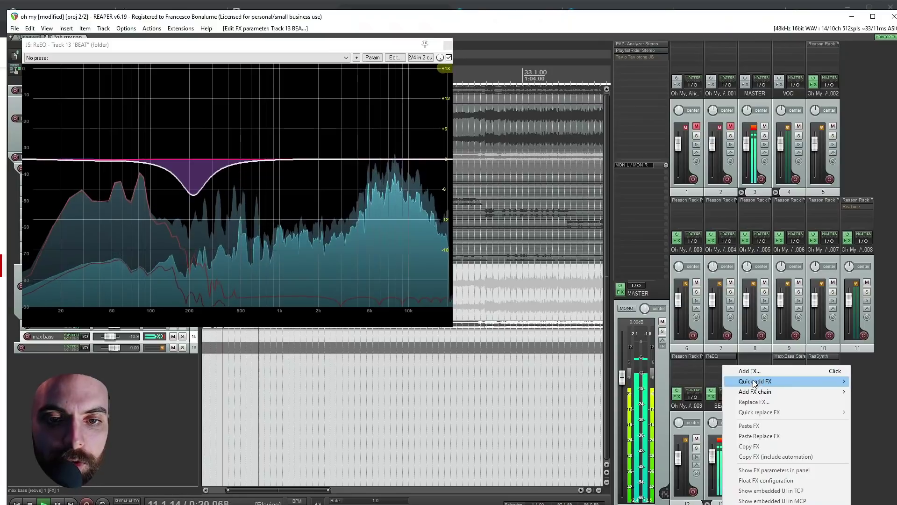
mouse_move(772, 395)
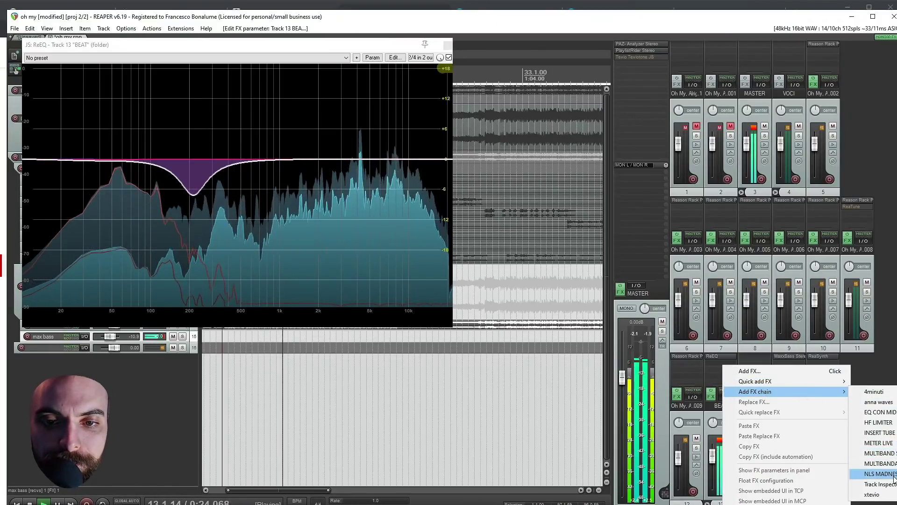
click(893, 429)
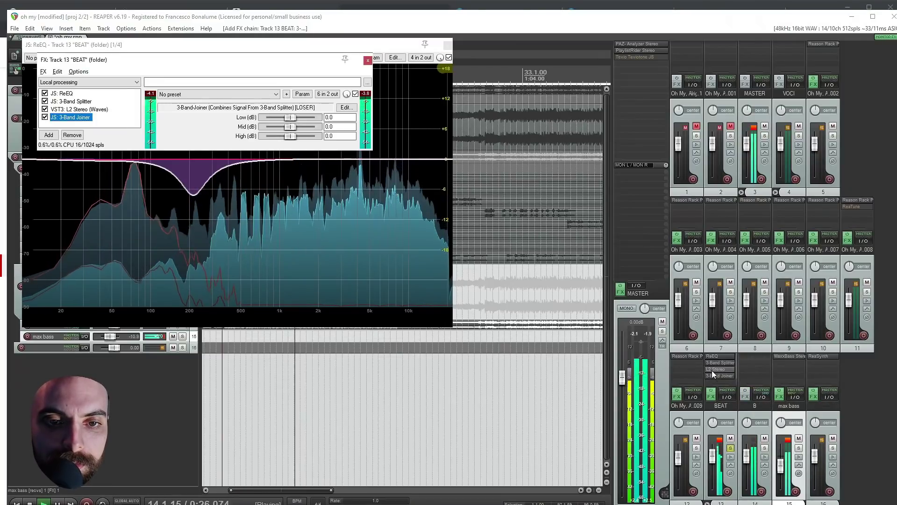
click(718, 363)
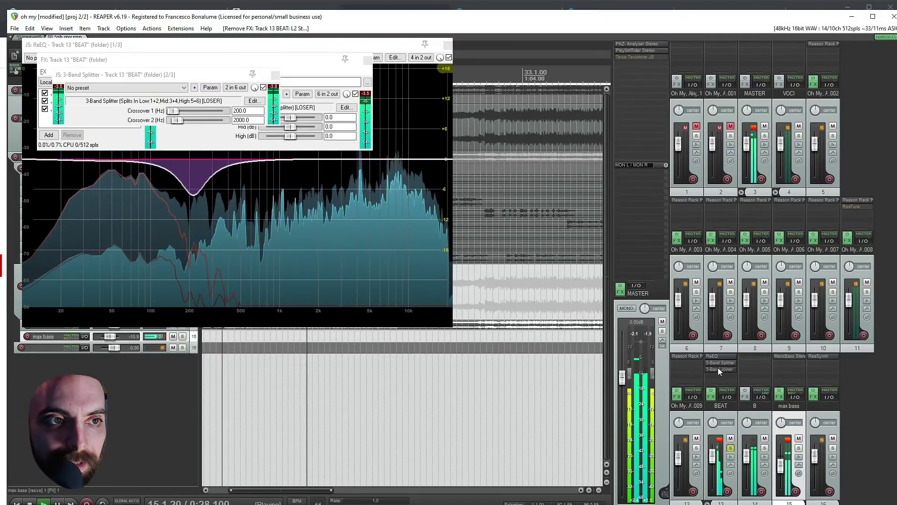
click(718, 368)
drag(223, 89, 198, 158)
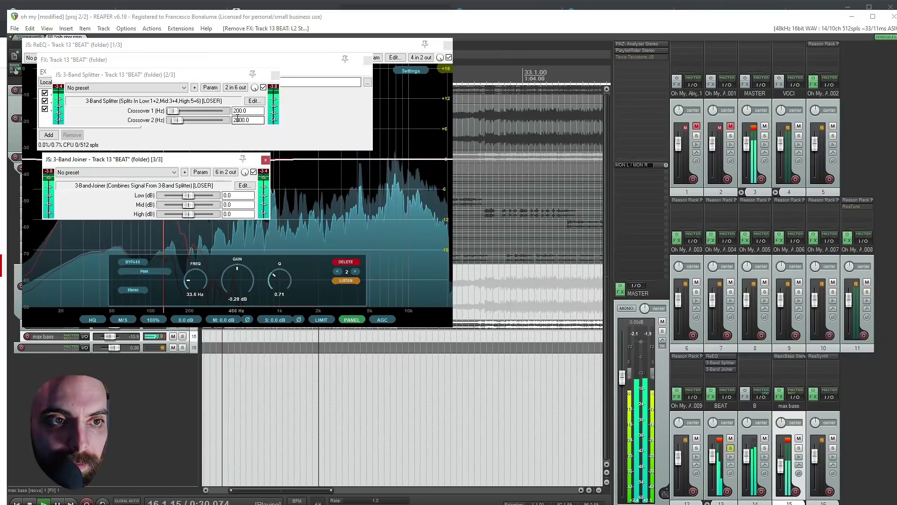
Add the JS Transient Controller to BEAT and place it between the 3-Band Splitter and 3-Band Joiner.
double_click(726, 375)
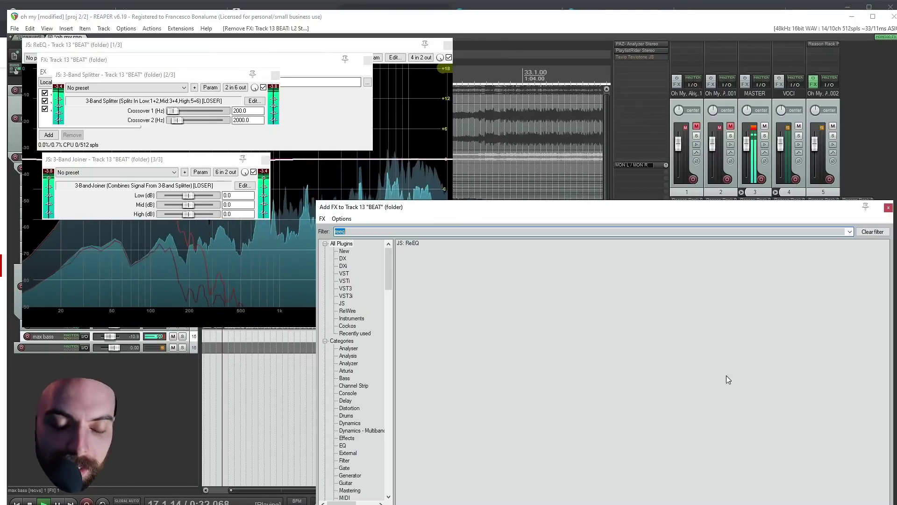
text(transi)
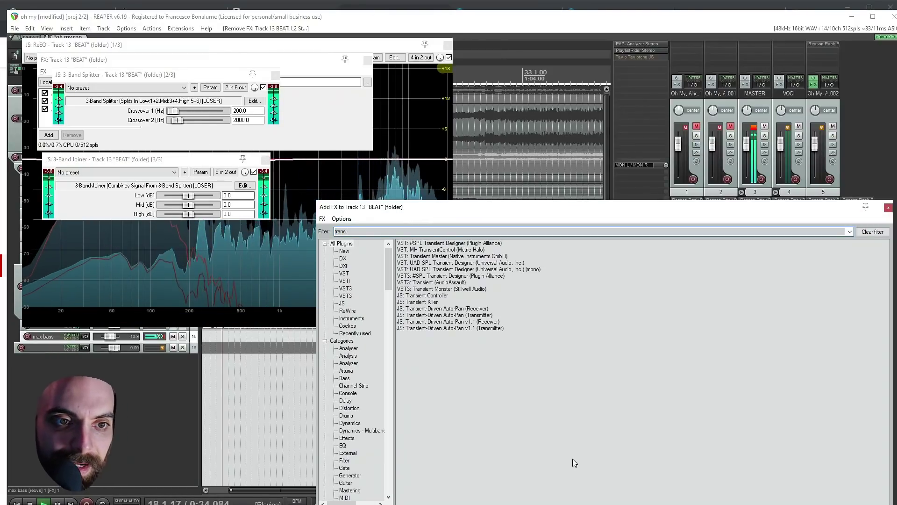
double_click(431, 296)
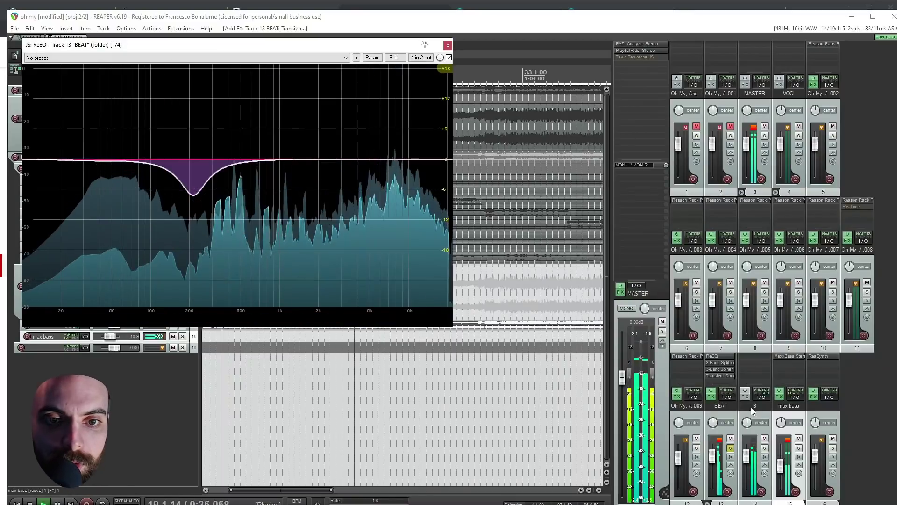
drag(717, 377, 717, 369)
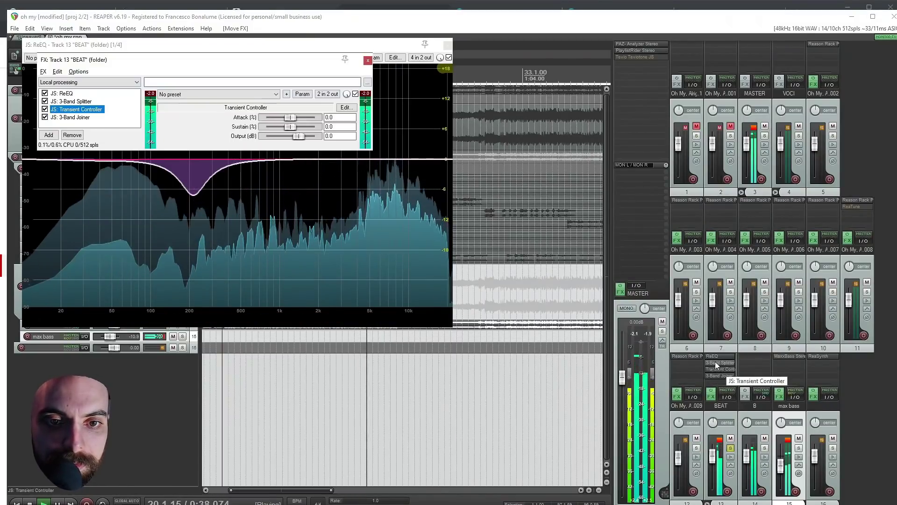
Isolate ReEQ's 34 Hz band with Listen and arrange the ReEQ and 3-Band Joiner windows so both are accessible.
click(717, 356)
click(717, 355)
click(89, 160)
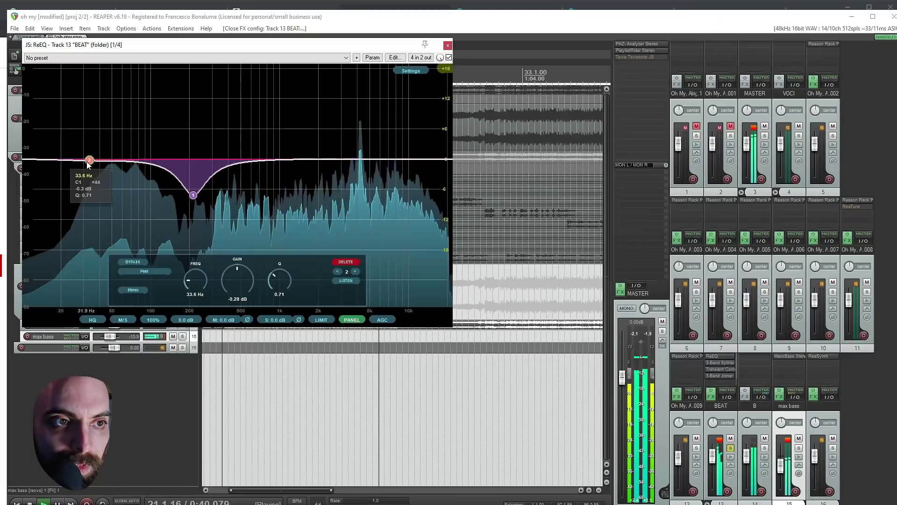
click(347, 282)
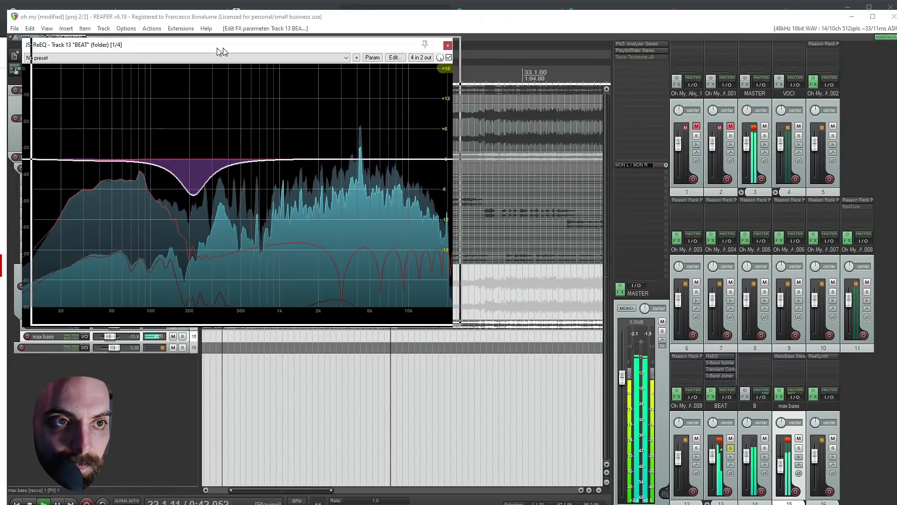
drag(217, 47, 556, 70)
click(180, 160)
drag(182, 163, 170, 164)
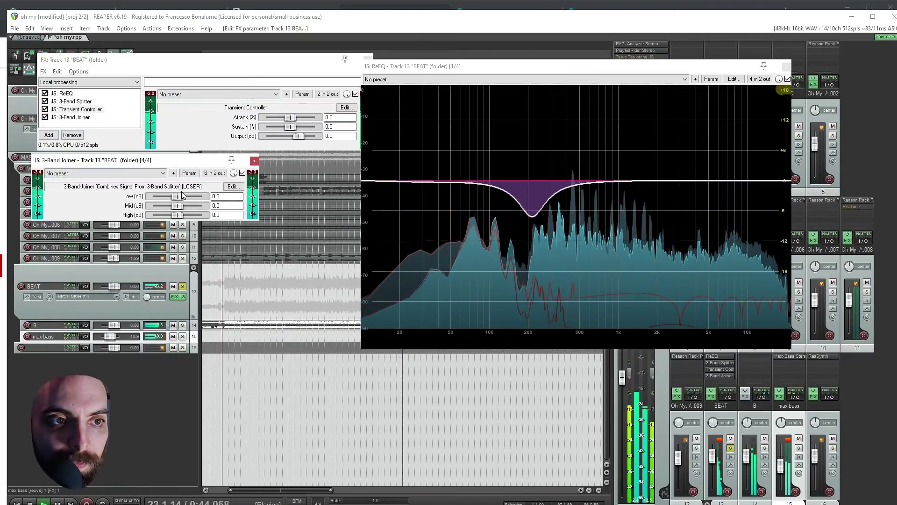
Try 3-Band Joiner levels of 10.2 dB for Low and -5.8 dB for Mid, and reset both to 0 dB.
drag(176, 196, 191, 199)
drag(169, 209, 176, 210)
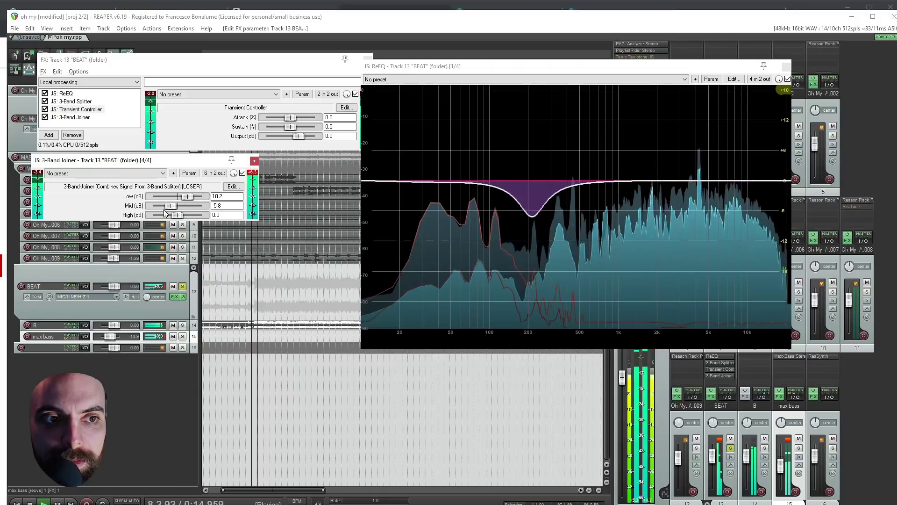
double_click(186, 196)
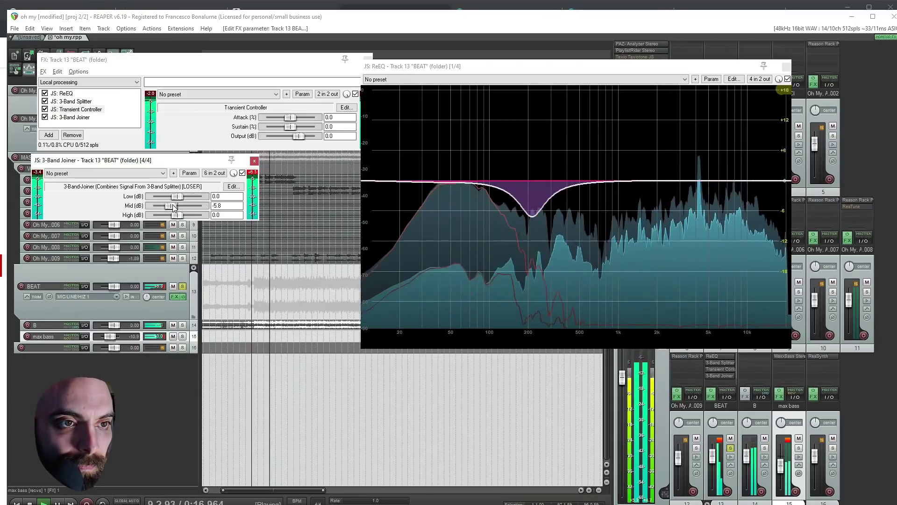
double_click(186, 206)
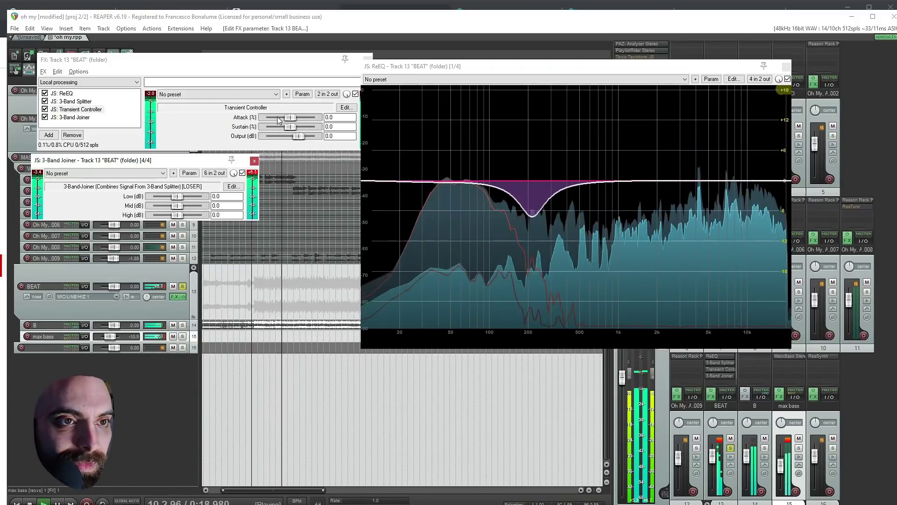
Set Transient Controller's Attack to 45% and Sustain to -32%, compare it with bypass, and turn off ReEQ's Listen mode.
mouse_move(290, 117)
mouse_down()
mouse_move(303, 117)
mouse_move(282, 127)
mouse_move(307, 115)
mouse_up()
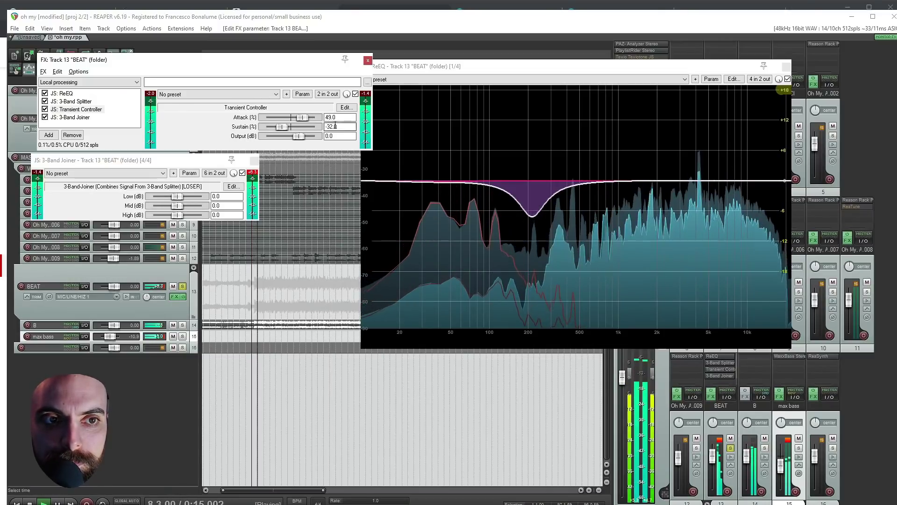
click(356, 94)
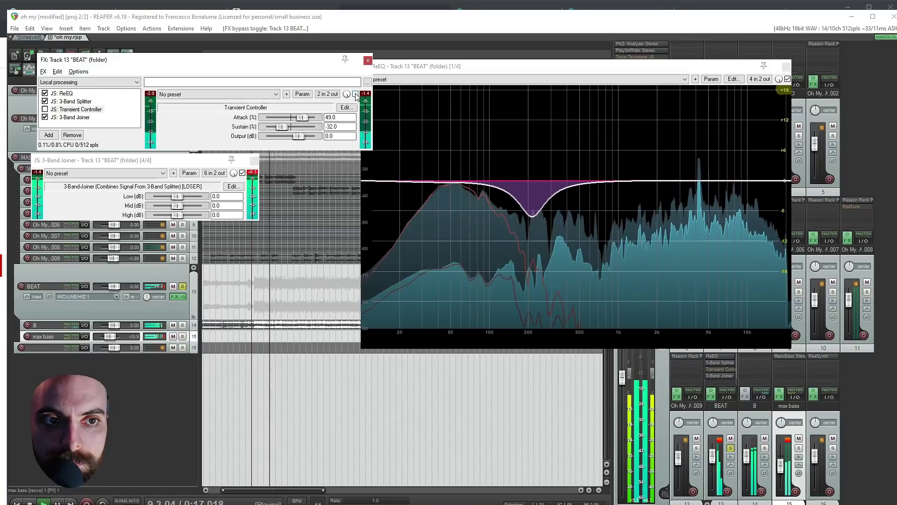
click(355, 94)
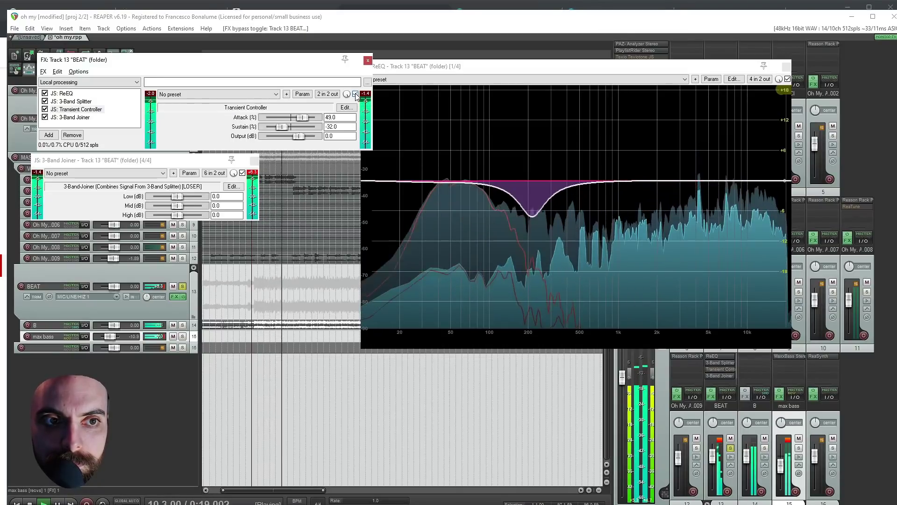
drag(304, 118, 303, 119)
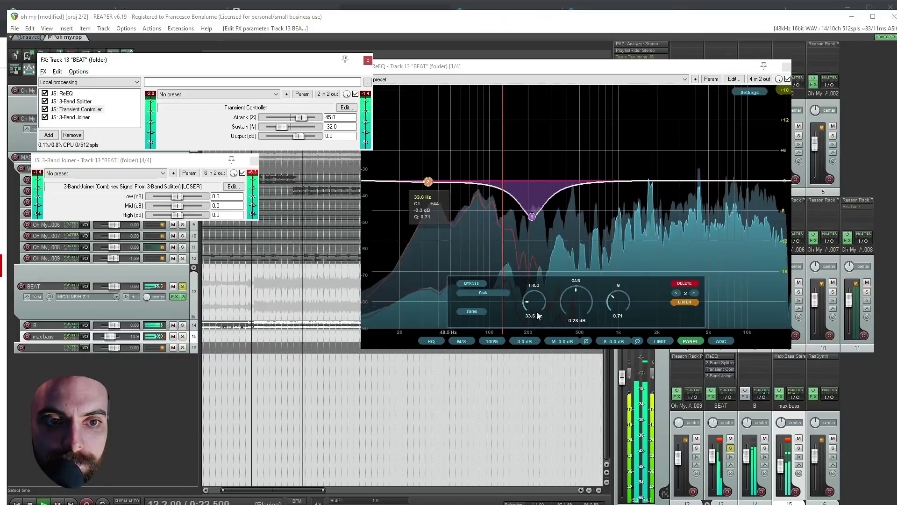
click(681, 301)
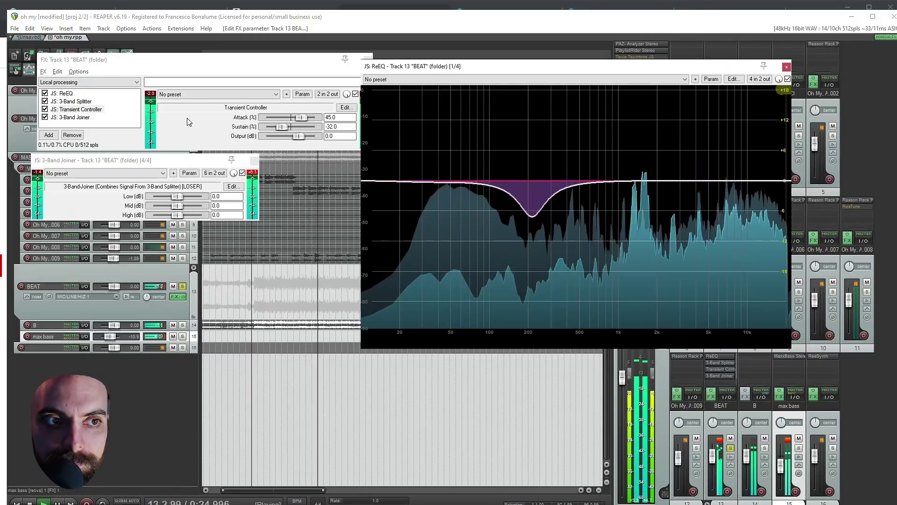
Check the Transient Controller's pin routing, listen to the processed beat, and close all of BEAT's effect windows.
click(94, 109)
click(325, 94)
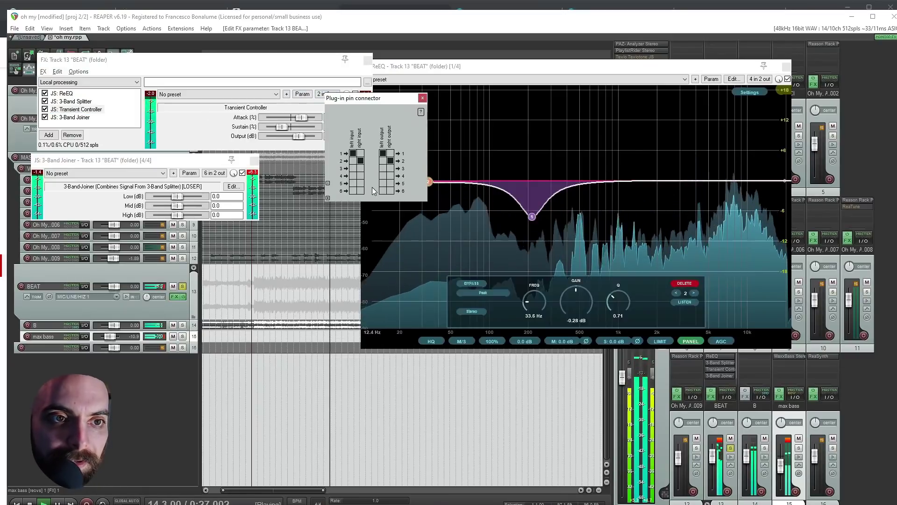
click(422, 98)
click(368, 59)
click(255, 162)
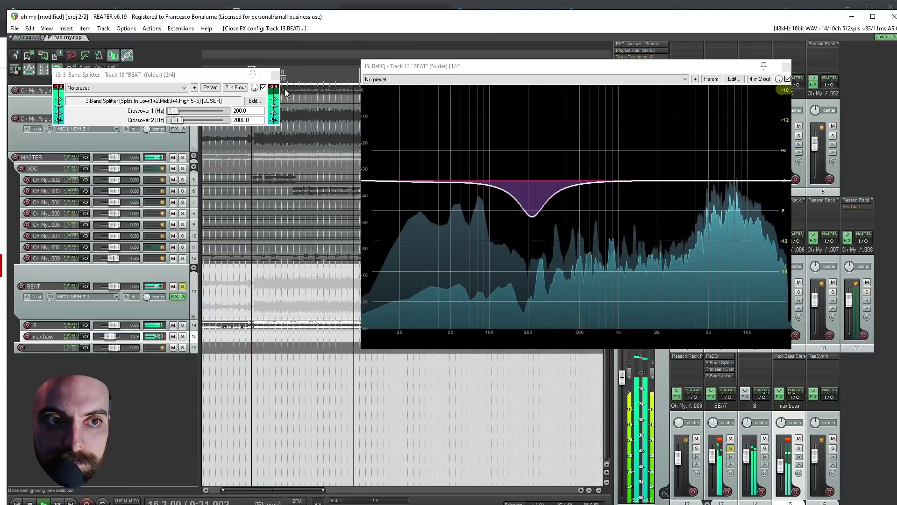
click(274, 75)
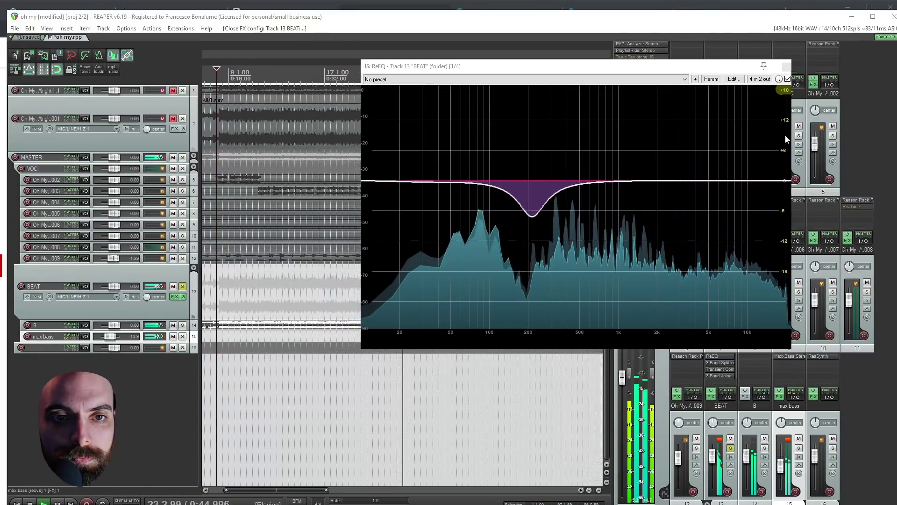
click(786, 66)
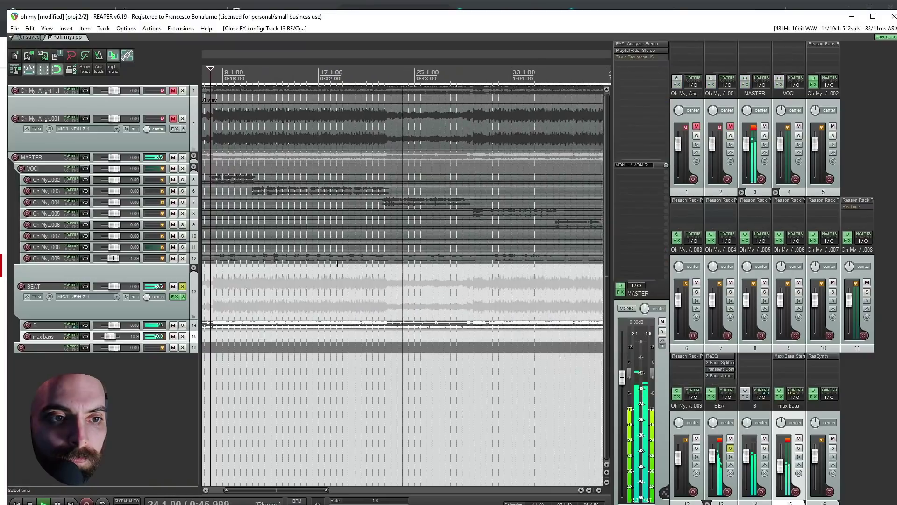
Stop playback and play the soloed BEAT track from the start of the song.
click(183, 287)
scroll(280, 292, down, 5)
click(209, 274)
key(space)
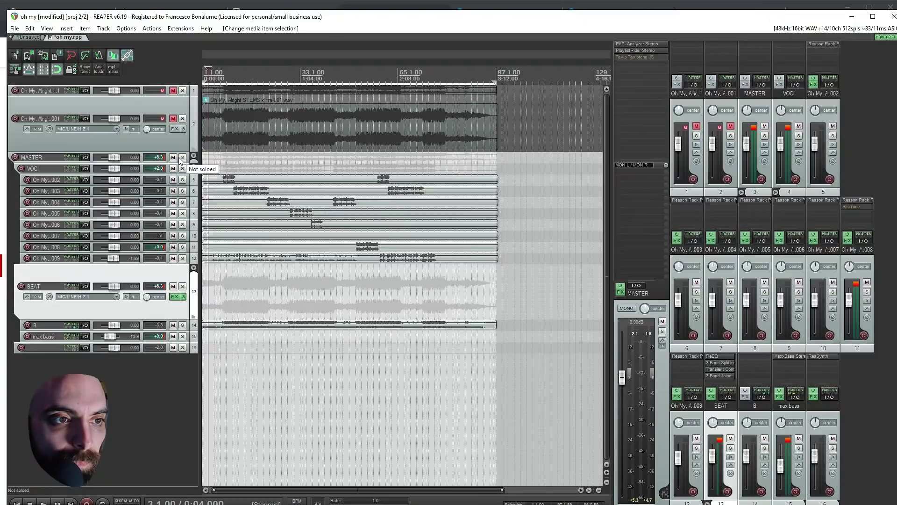
click(182, 287)
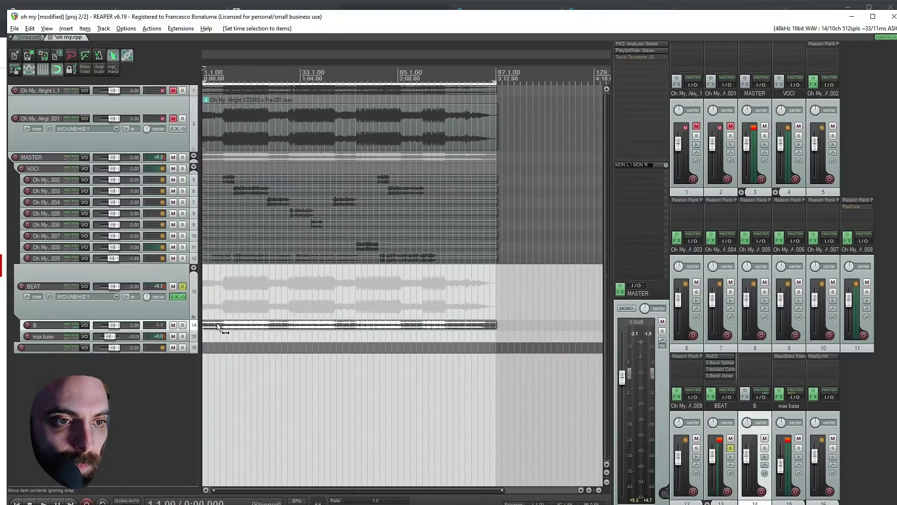
key(space)
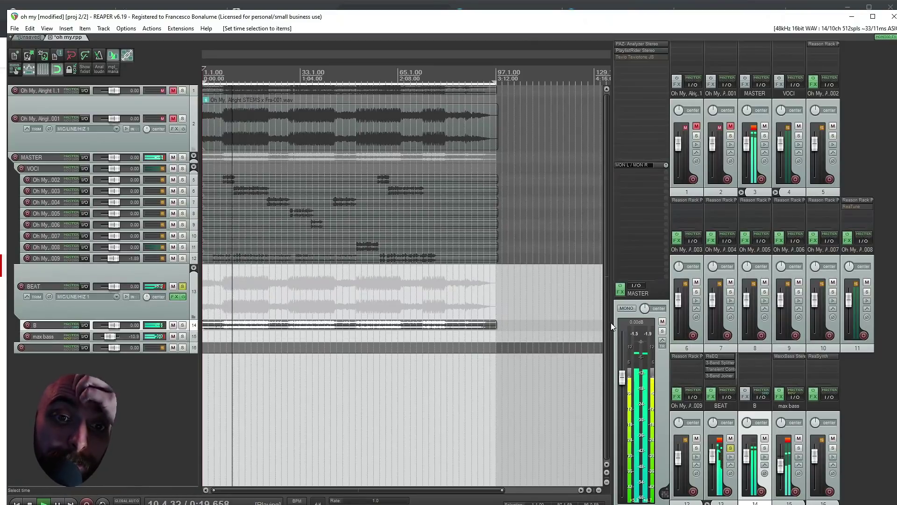
Add TDR VOS SlickEQ after 3-Band Joiner in BEAT's effect chain.
click(710, 396)
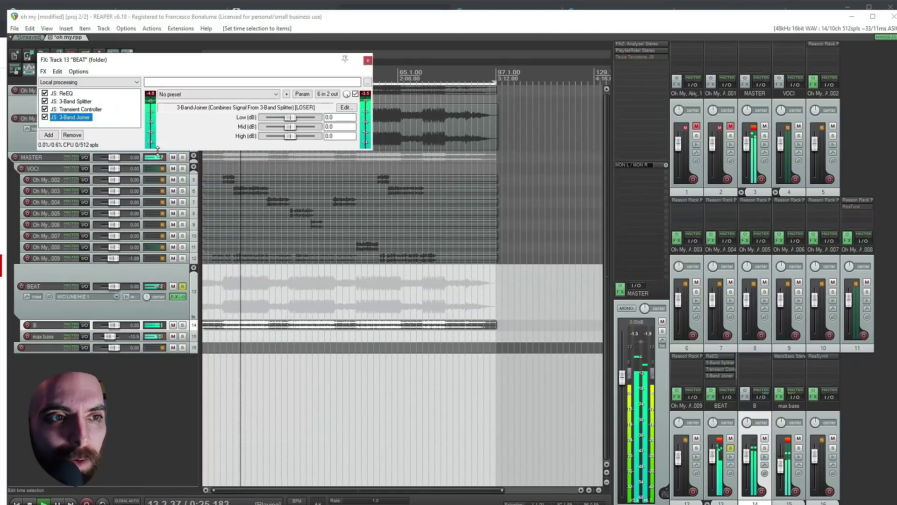
click(47, 136)
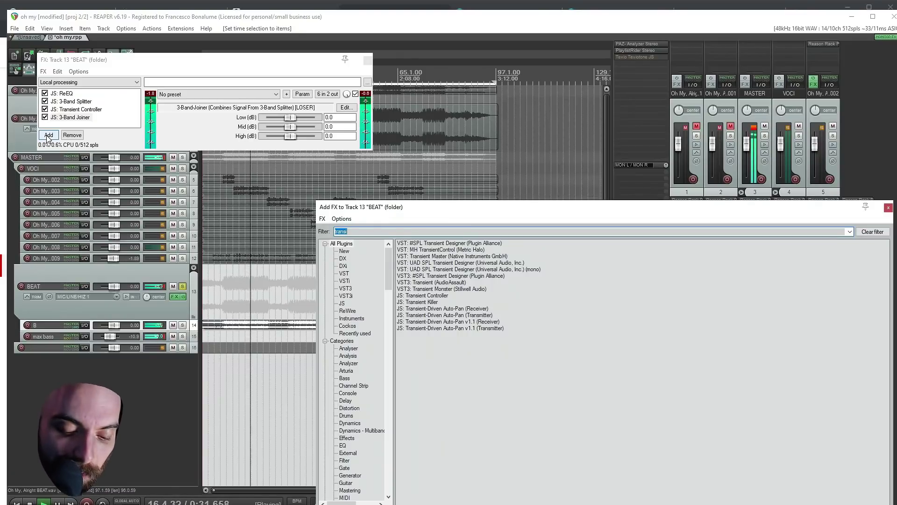
text(r)
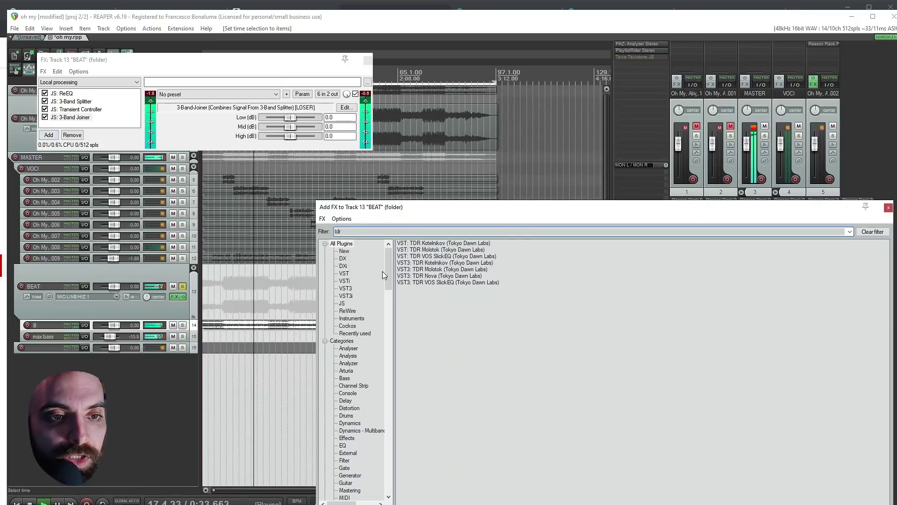
double_click(433, 282)
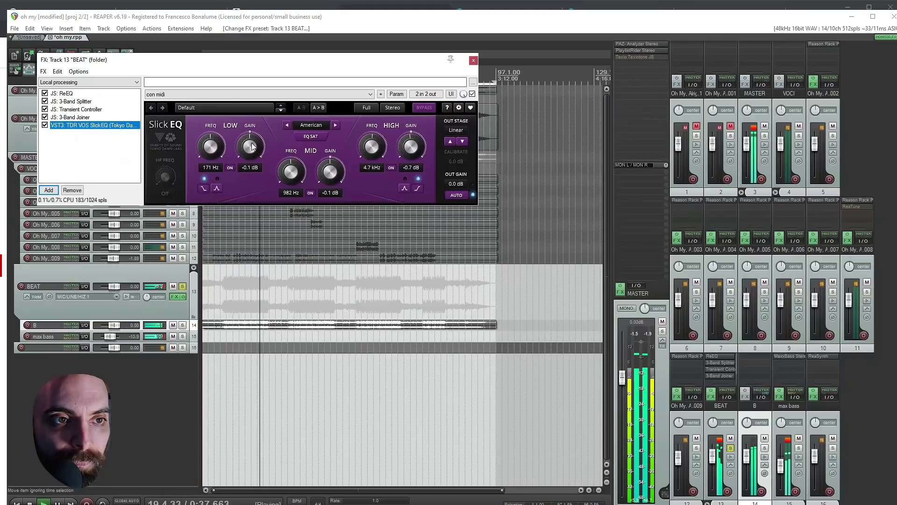
Set SlickEQ's low band to a bell shape at 90 Hz with 15.0 dB gain while playing the beat.
drag(250, 147, 250, 95)
drag(212, 145, 213, 172)
drag(249, 142, 249, 98)
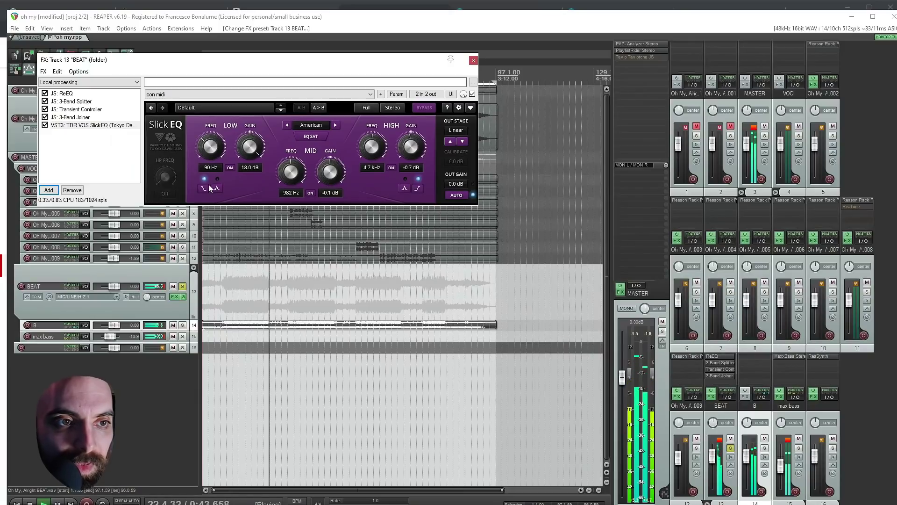
key(space)
key(space)
click(226, 328)
key(space)
drag(253, 142, 253, 149)
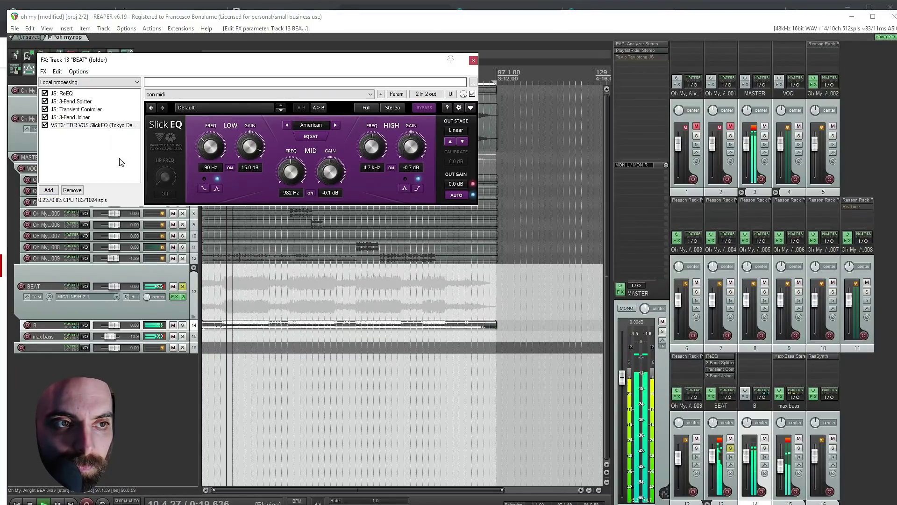
Add ReaComp to BEAT's effect chain after SlickEQ.
click(49, 190)
text(reacom)
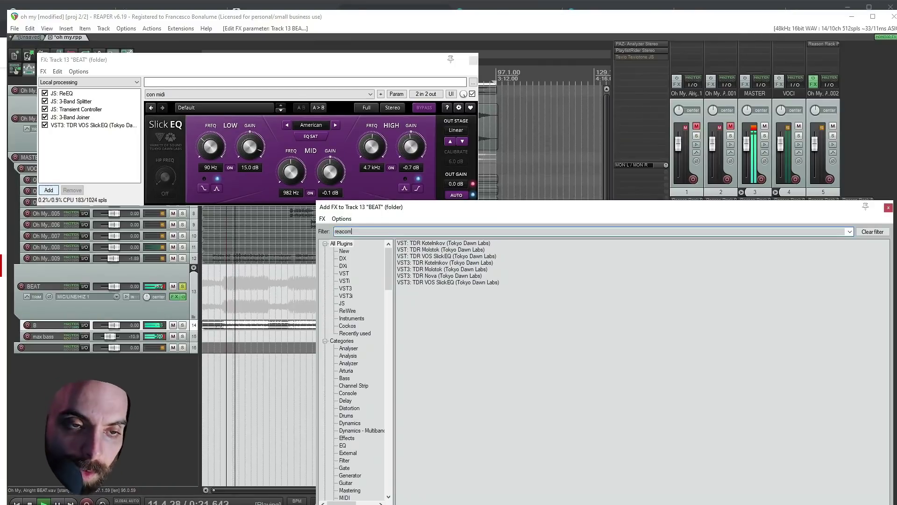
double_click(436, 244)
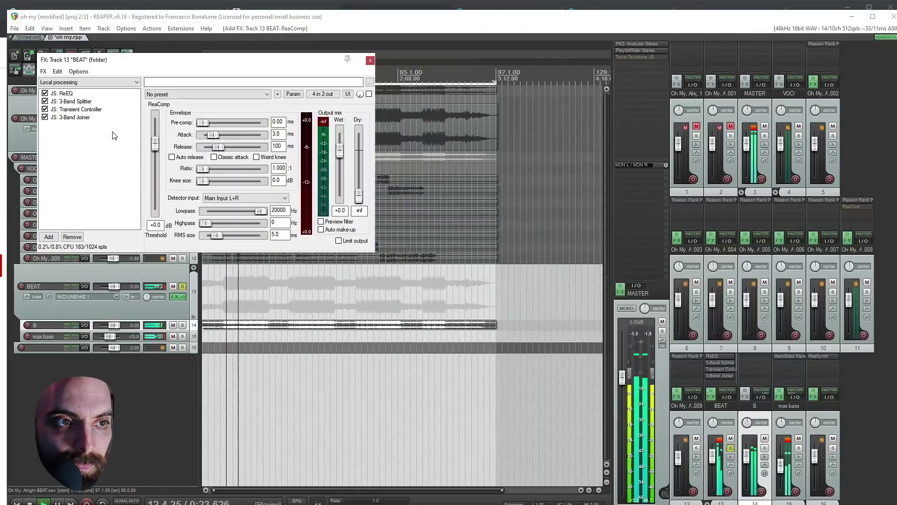
Copy SlickEQ to the slot after ReaComp and set the copy's low-band gain to -15 dB.
click(80, 126)
mouse_move(80, 130)
mouse_down()
mouse_move(85, 158)
mouse_move(86, 146)
mouse_up()
drag(237, 153, 246, 187)
click(249, 168)
text(-15)
key(Return)
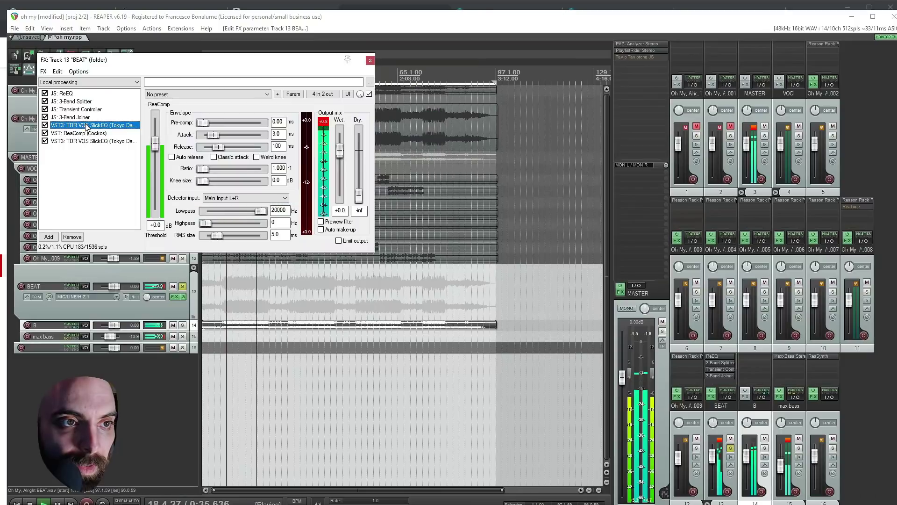
Set the second SlickEQ's output gain to 3.0 dB and compare both SlickEQs and ReaComp with bypass.
shift+click(86, 141)
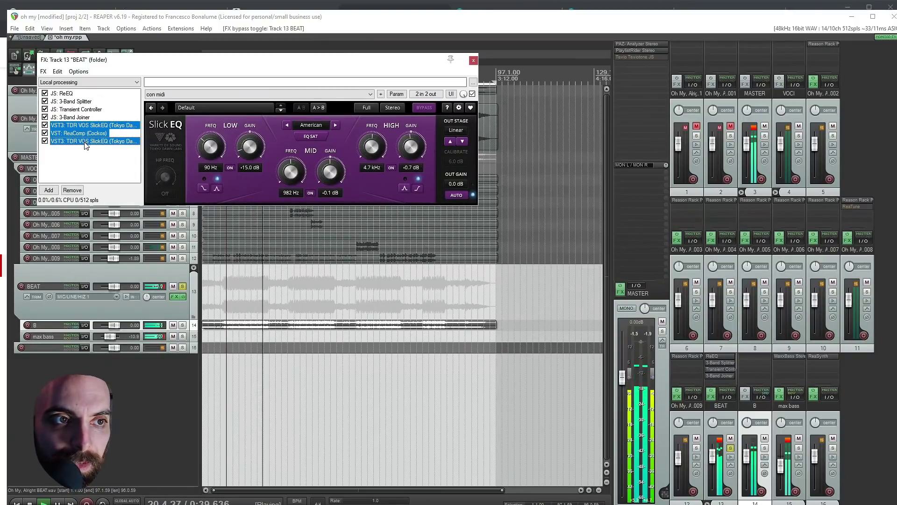
click(85, 142)
drag(461, 187, 462, 181)
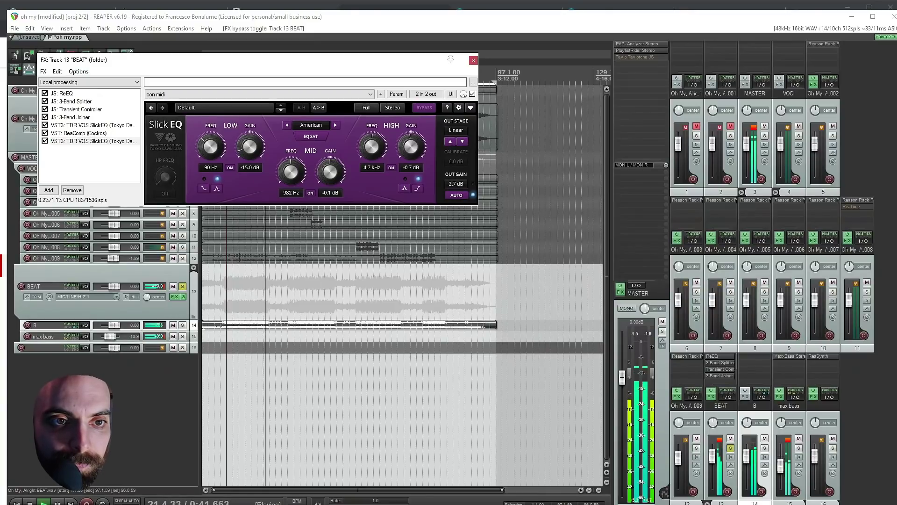
click(93, 126)
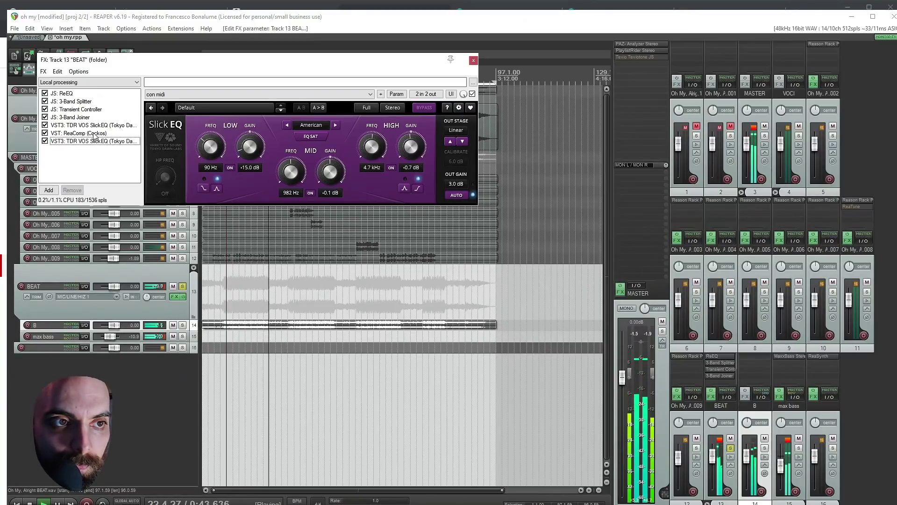
shift+click(93, 142)
key(ctrl+b)
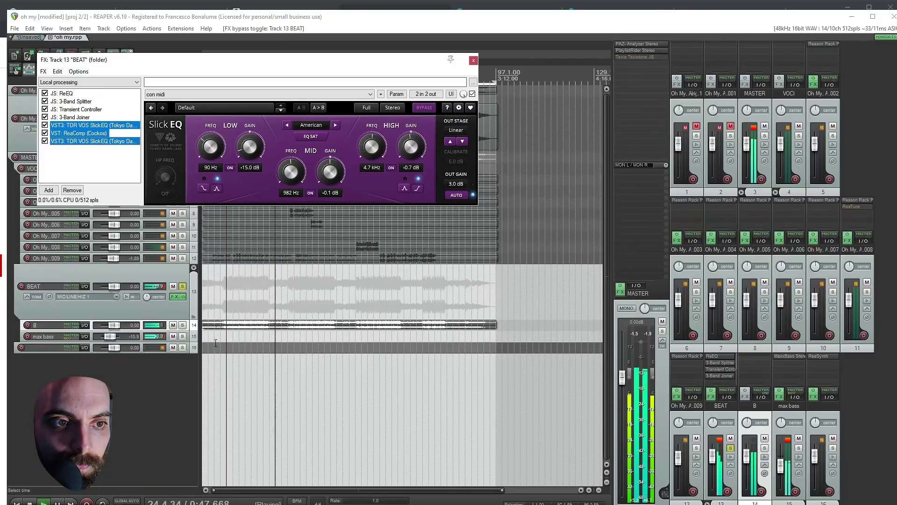
click(235, 333)
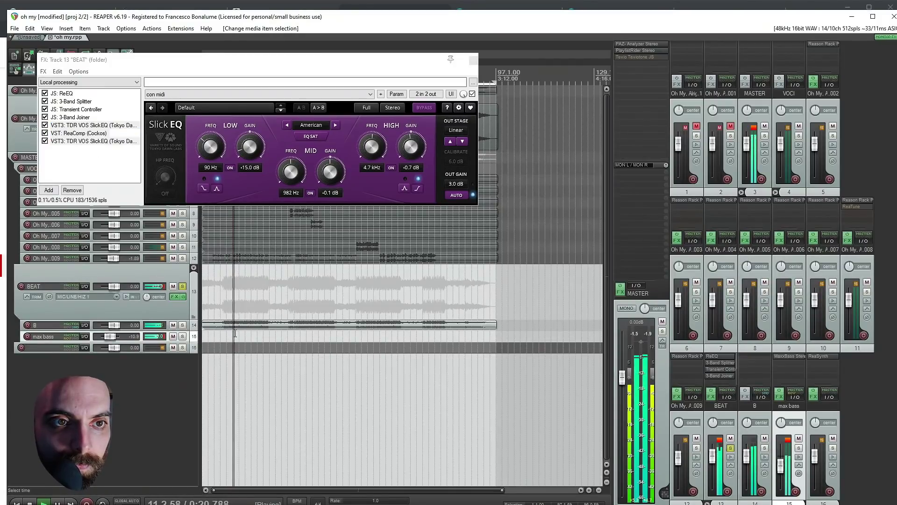
Set ReaComp's threshold to -14.3 dB, ratio to 3.74:1, attack to 253 ms and detector input to Feedback (pre-fader).
click(84, 135)
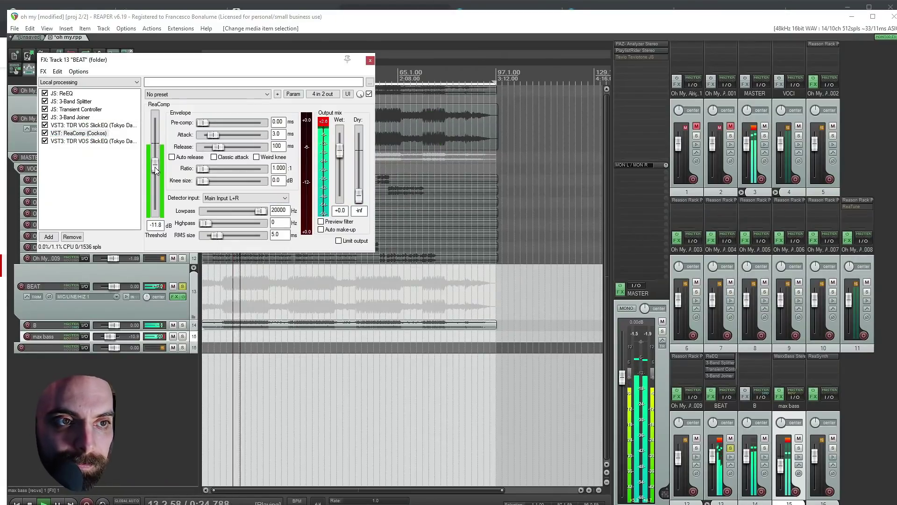
drag(202, 168, 226, 173)
drag(213, 137, 238, 143)
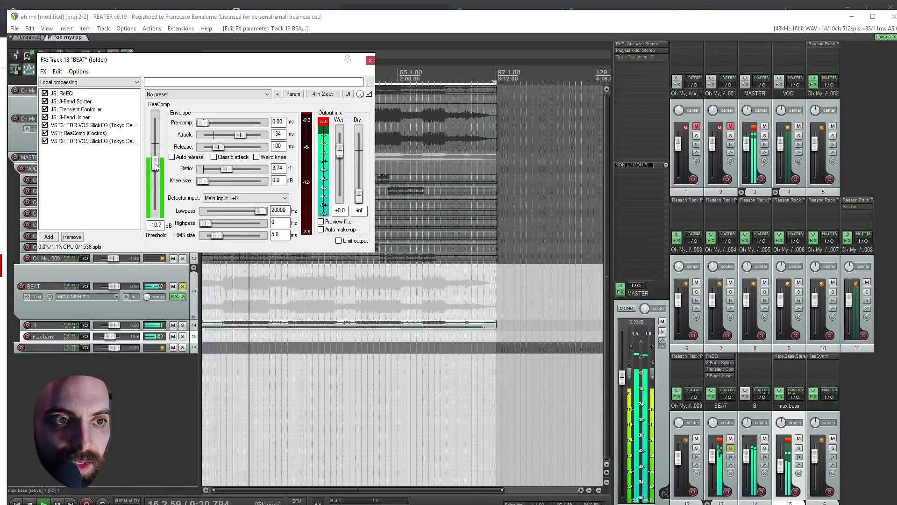
drag(236, 136, 251, 136)
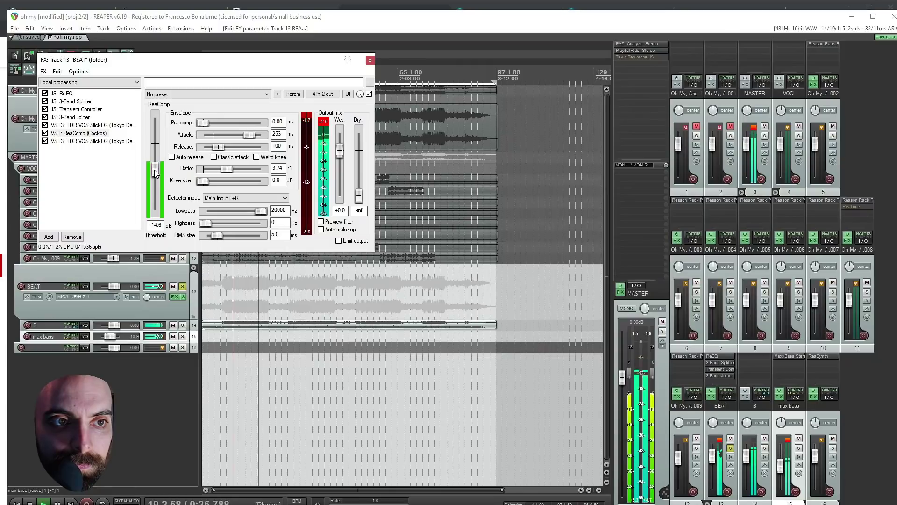
click(244, 197)
click(234, 233)
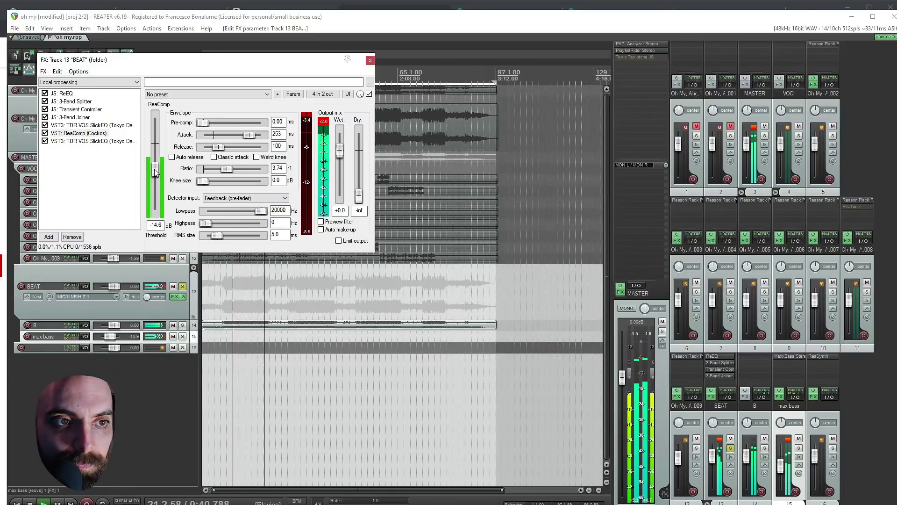
Raise ReaComp's wet output to +3.3 dB and compare the SlickEQ, ReaComp and SlickEQ group with bypass.
click(90, 125)
shift+click(82, 140)
key(ctrl+b)
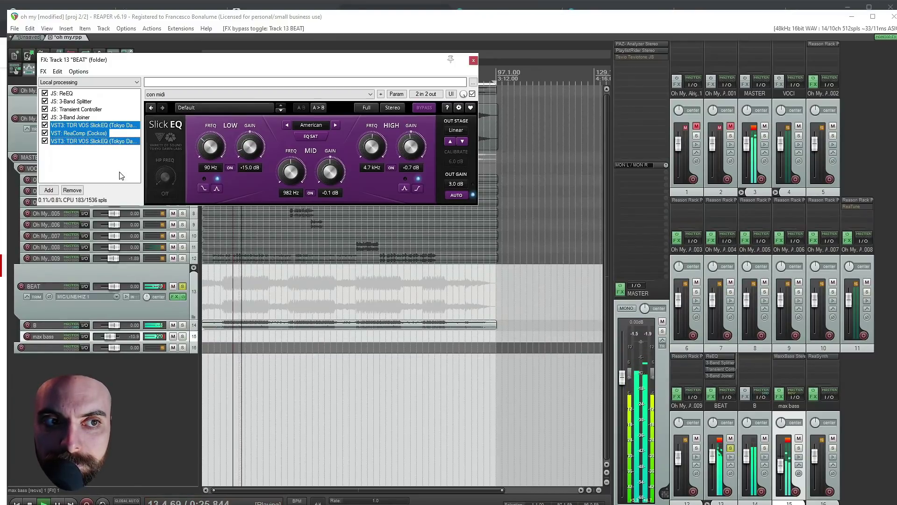
click(97, 133)
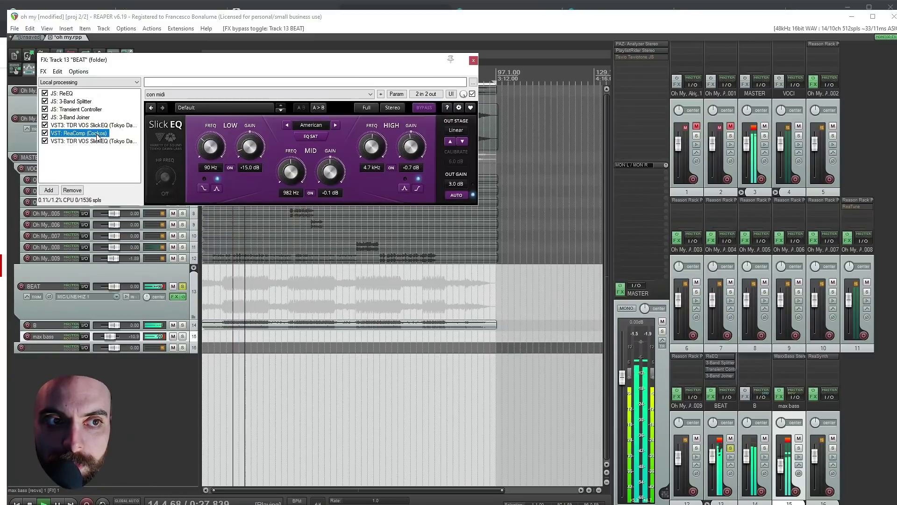
click(342, 151)
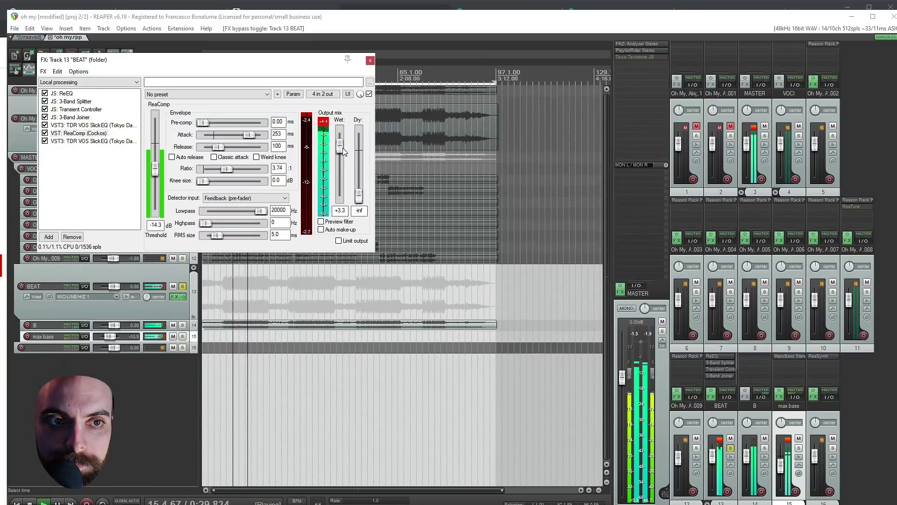
click(68, 126)
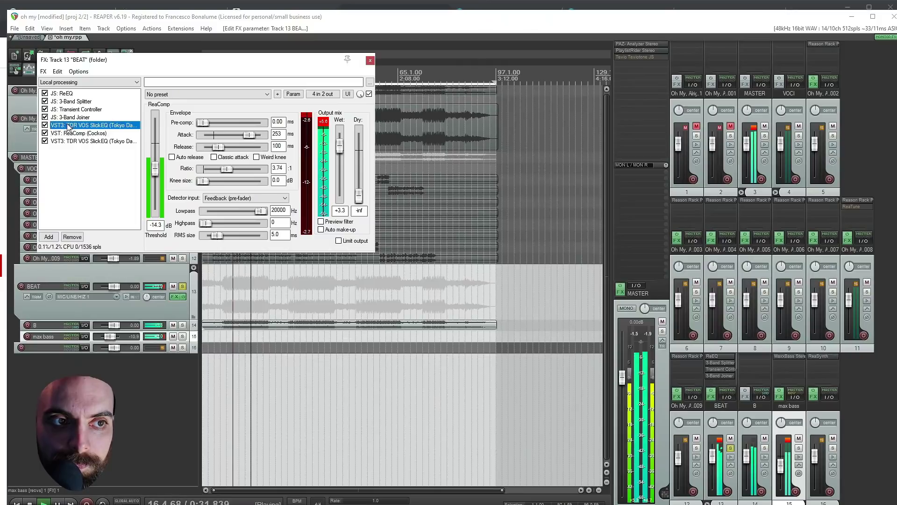
shift+click(80, 141)
key(space)
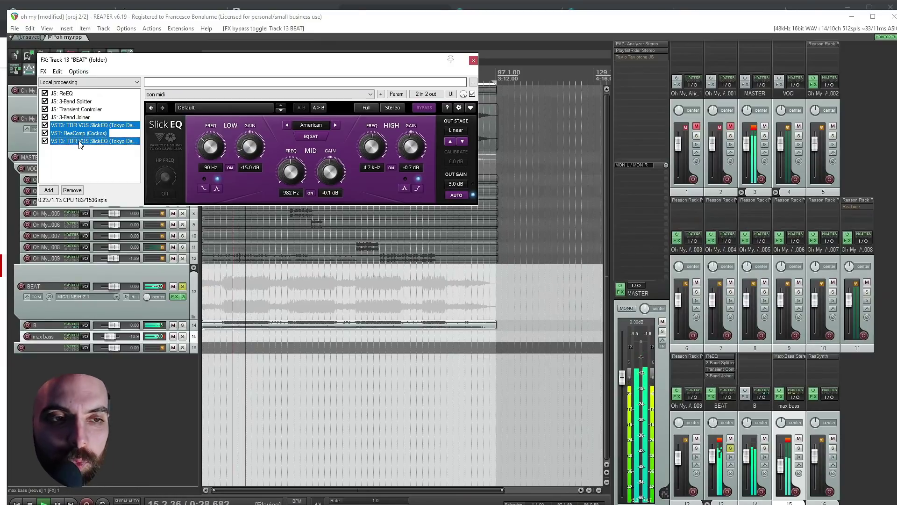
Close BEAT's effect chain and solo MASTER instead of BEAT to listen to the full mix.
click(91, 134)
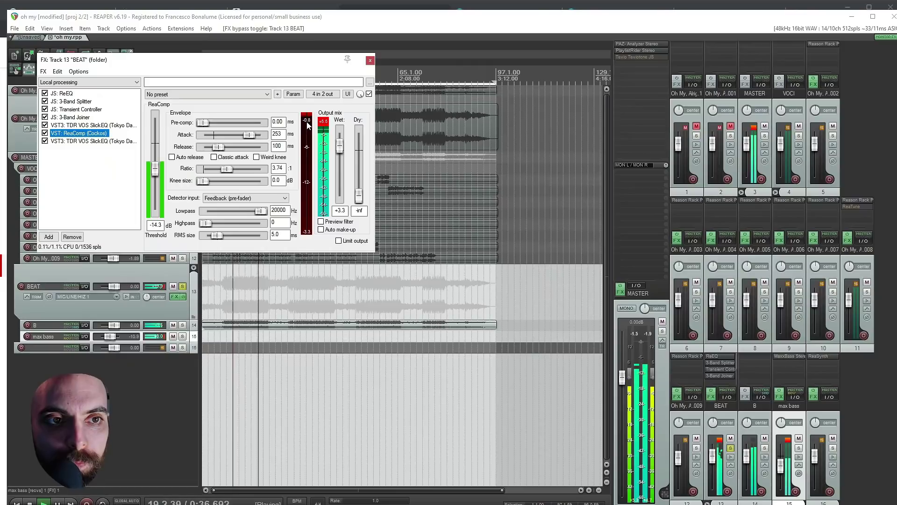
click(370, 60)
click(183, 286)
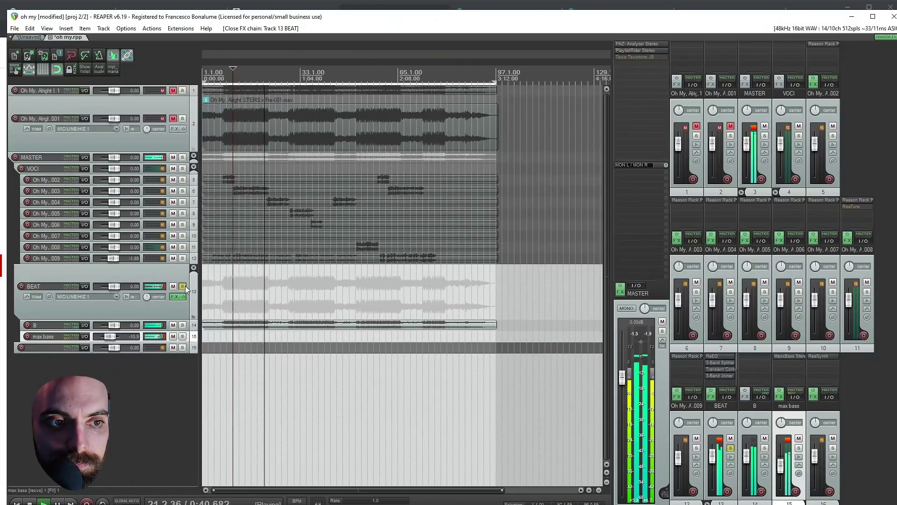
key(space)
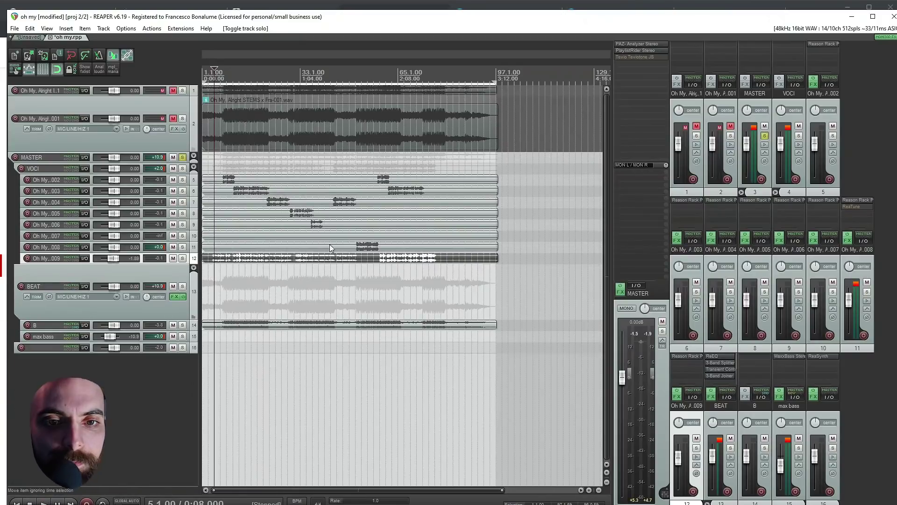
Solo vocal track 009 exclusively and play it with Reason Rack bypassed.
ctrl+click(183, 259)
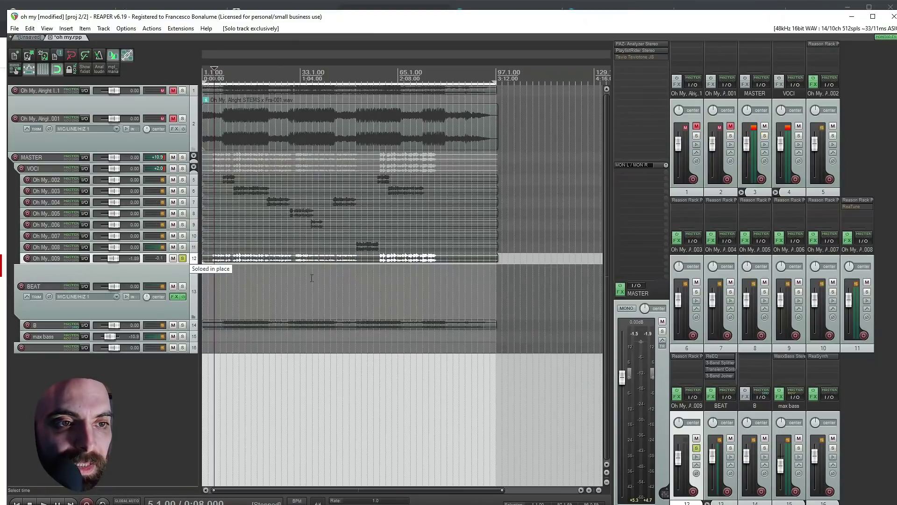
shift+click(689, 355)
key(space)
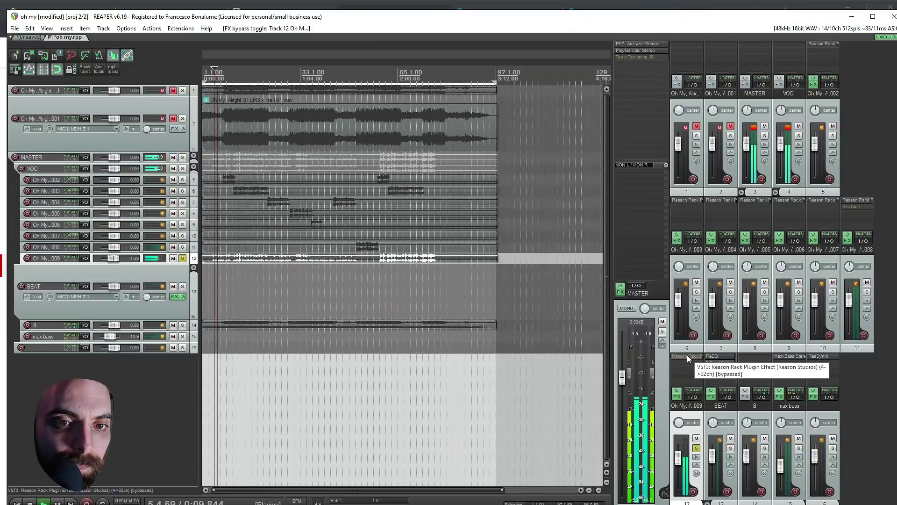
Re-enable Reason Rack on track 009, try a Formant Shift of 48 in Neptune, and turn the shift back down.
click(687, 355)
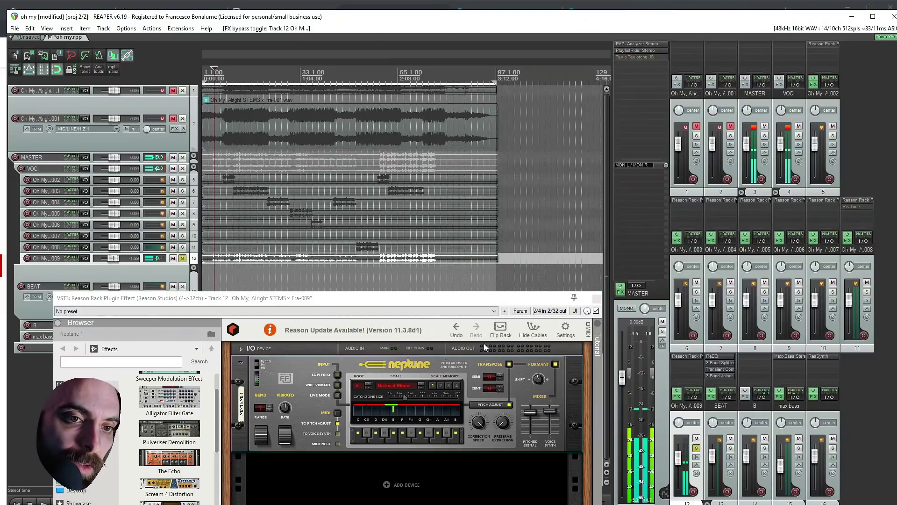
click(539, 381)
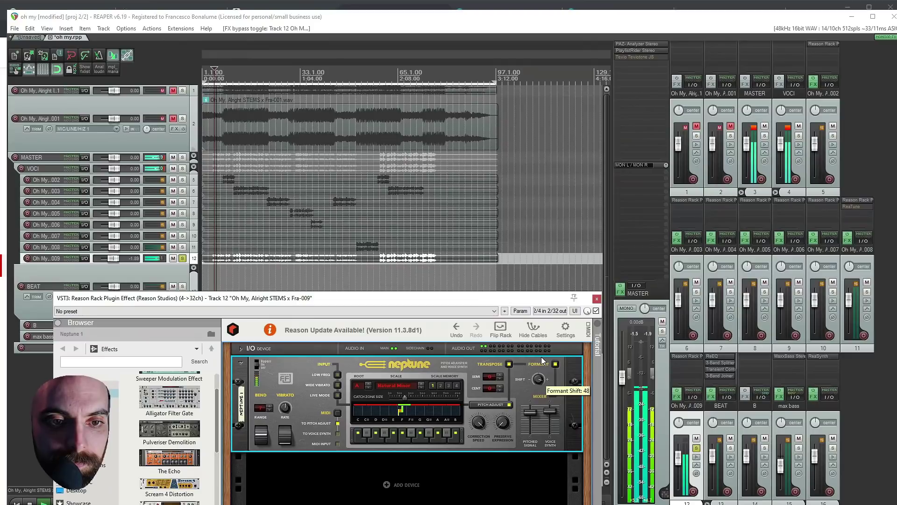
drag(543, 364, 540, 382)
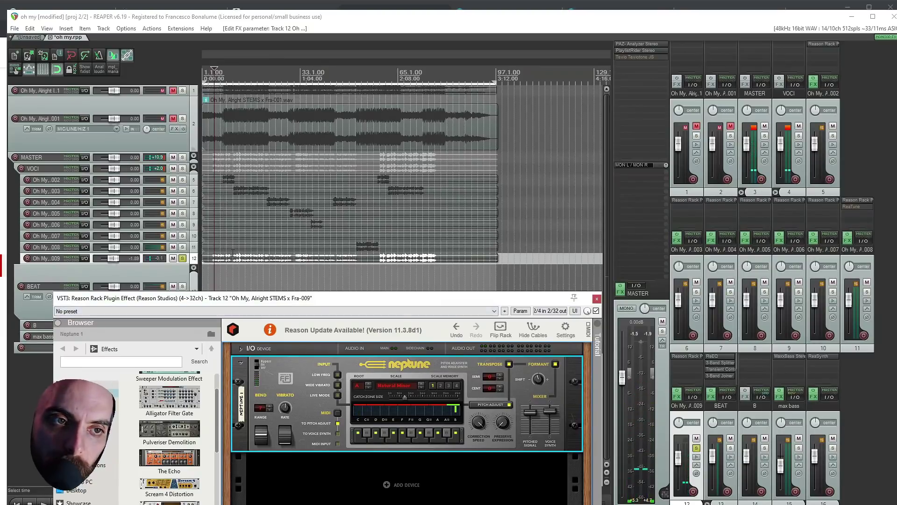
Solo vocal track 002 together with track 009.
scroll(249, 260, up, 3)
click(182, 180)
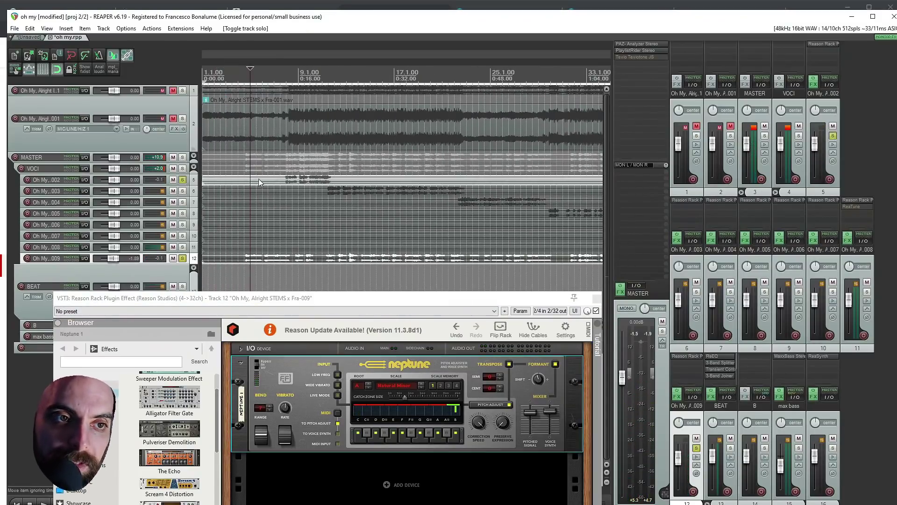
Play tracks 002 and 009 together from where the 002 vocal enters, and close track 009's Reason Rack.
click(287, 183)
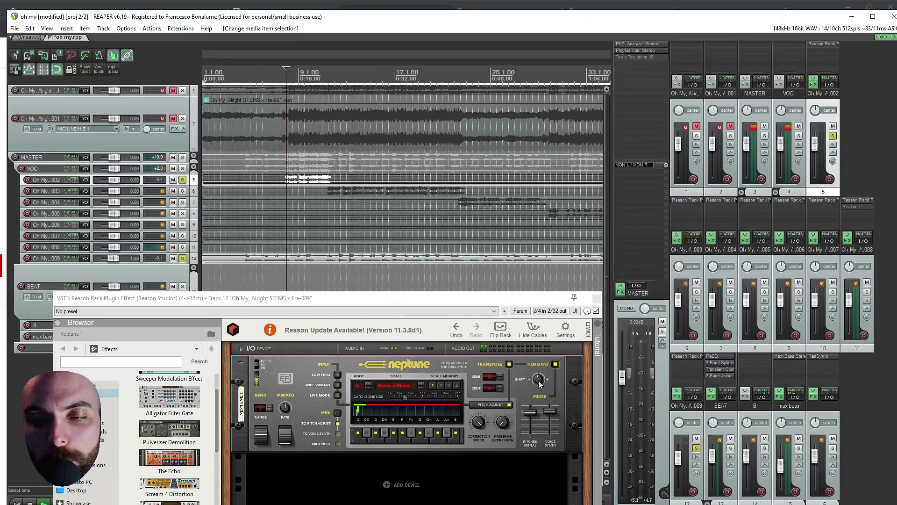
key(space)
mouse_move(539, 382)
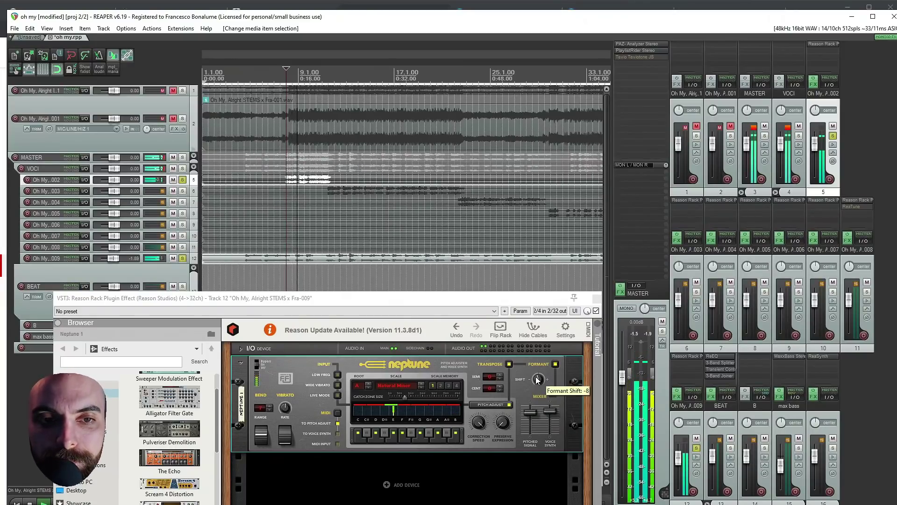
click(596, 299)
key(space)
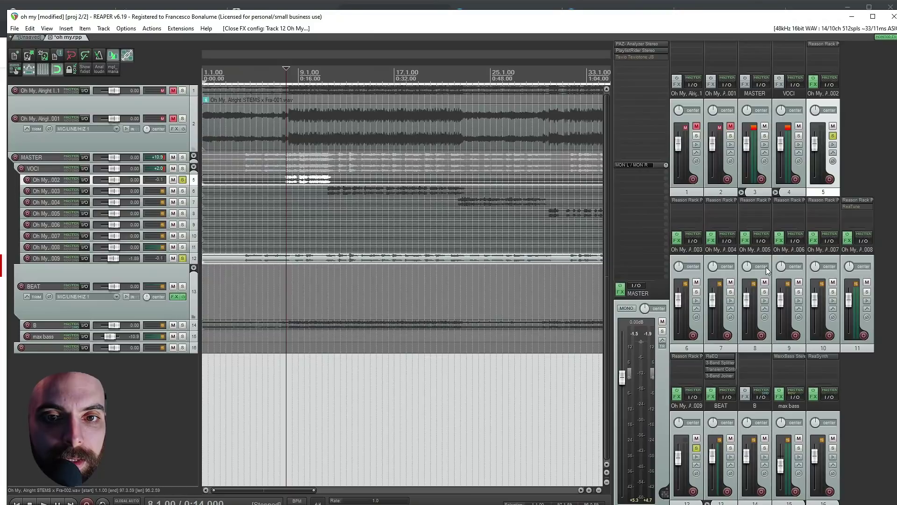
Solo only vocal track 008 in place of 002 and 009, and play it from bar 53.
click(860, 251)
scroll(361, 263, down, 3)
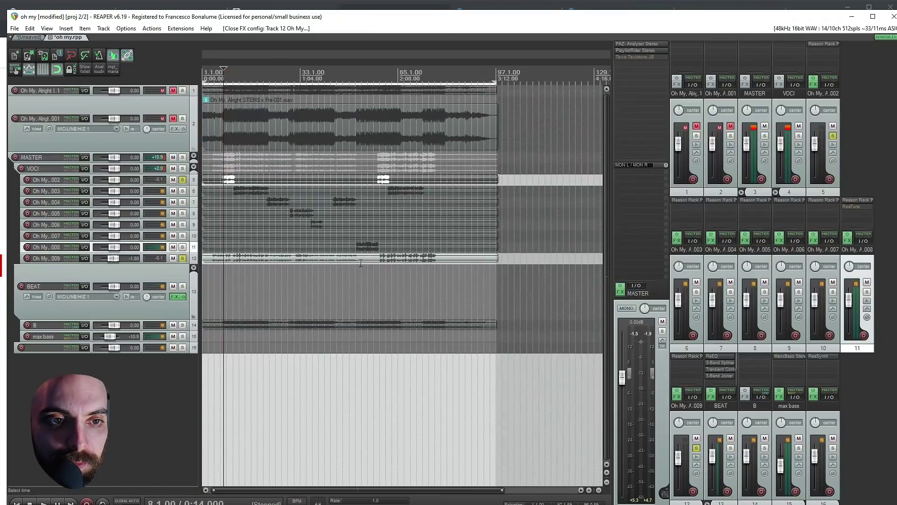
click(183, 258)
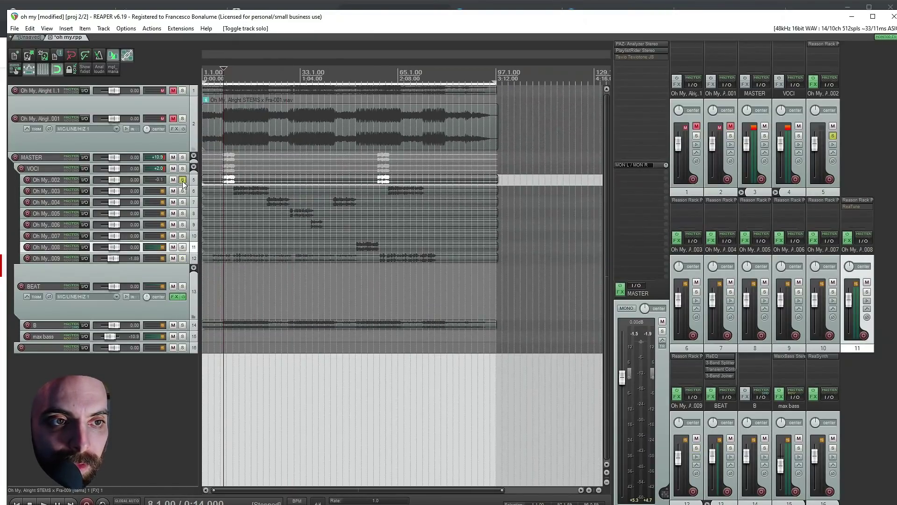
click(183, 180)
click(361, 274)
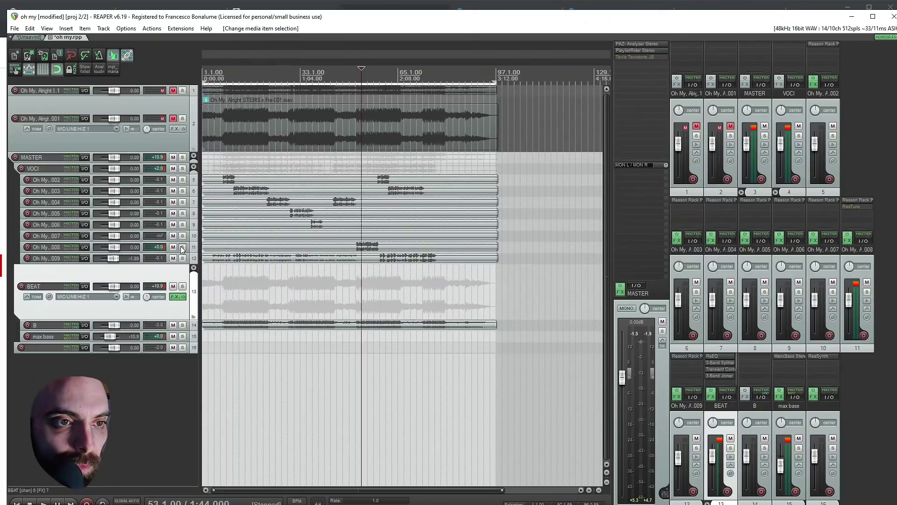
click(182, 247)
key(space)
scroll(335, 272, up, 4)
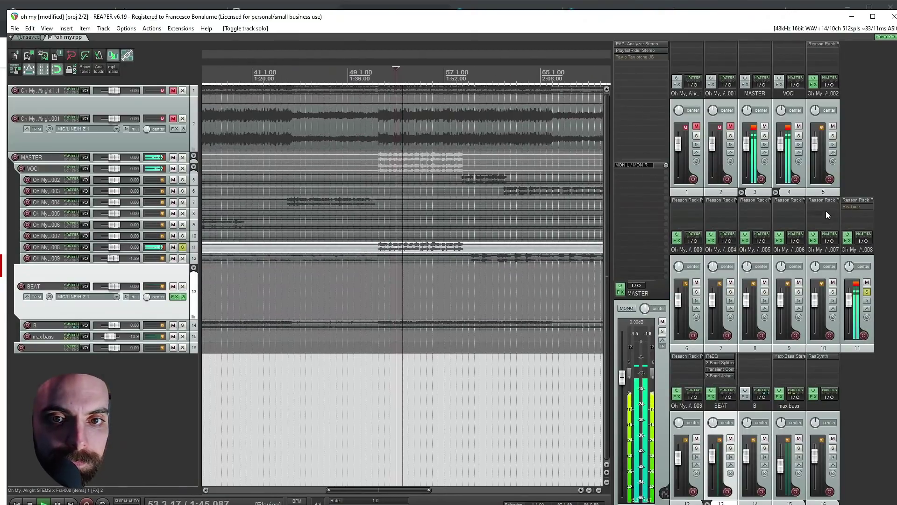
Open both effects on track 008 and listen with Reason Rack bypassed and ReaTune enabled instead.
click(858, 201)
click(856, 206)
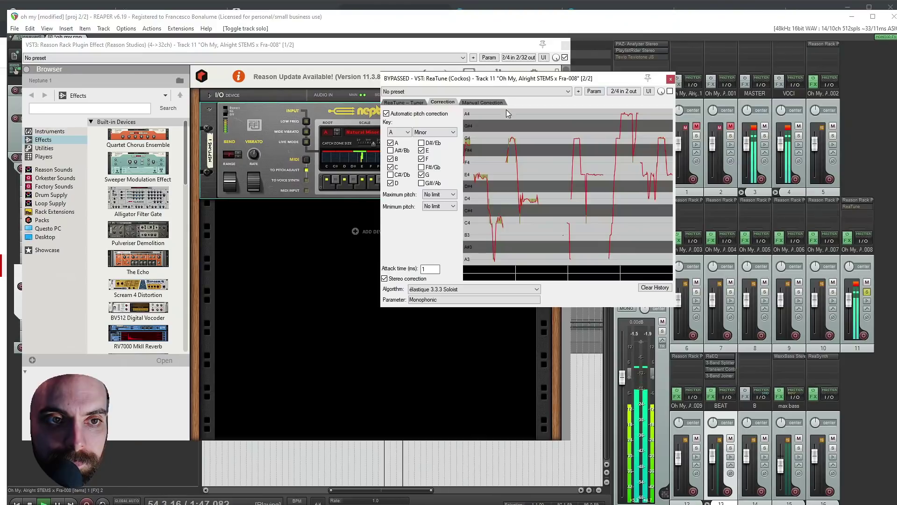
drag(533, 91, 731, 103)
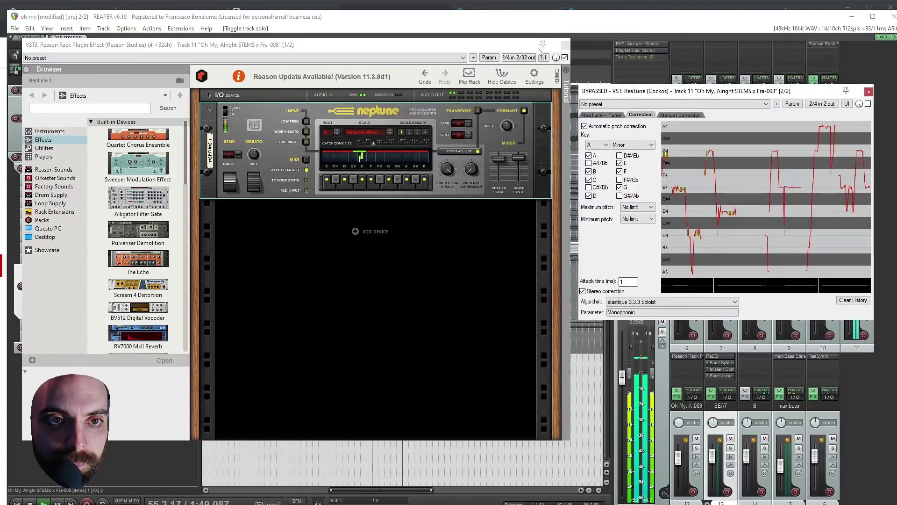
click(564, 57)
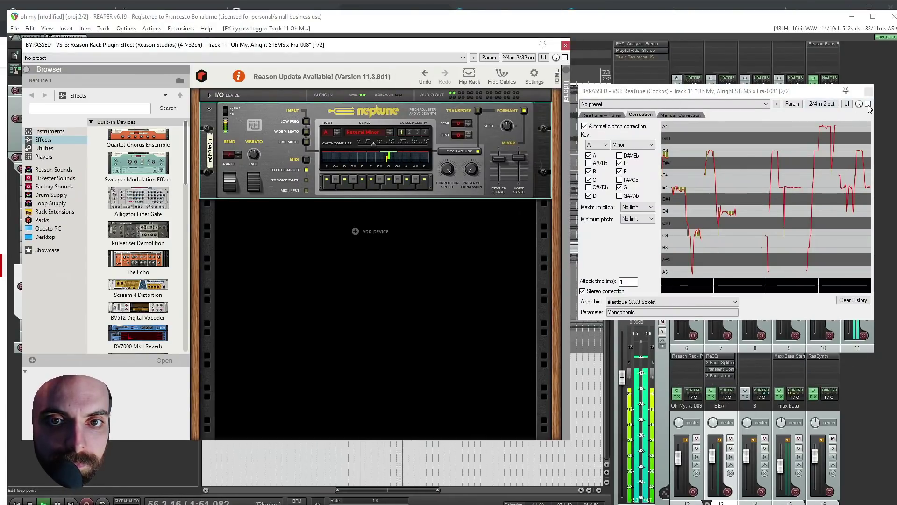
click(867, 104)
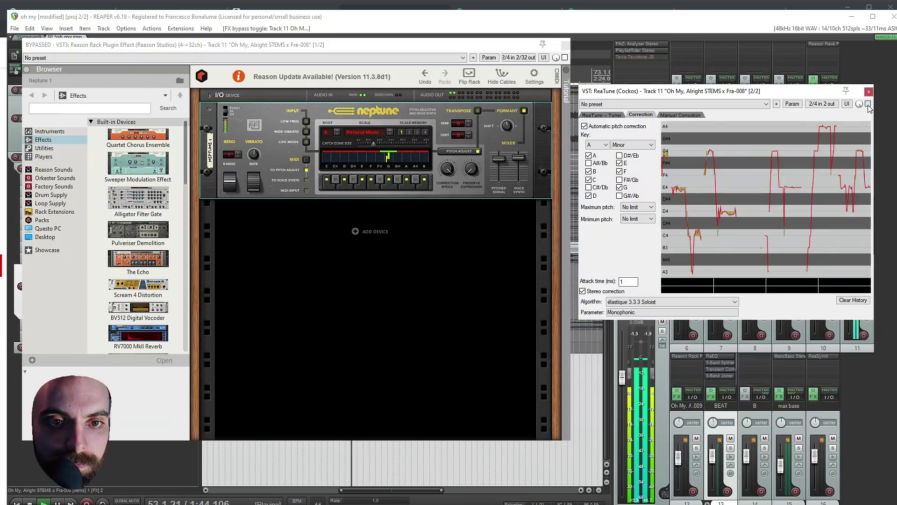
key(space)
Keep ReaTune's key on A Minor and play track 008 while trying attack times of 1 ms and 0 ms.
drag(751, 98, 359, 222)
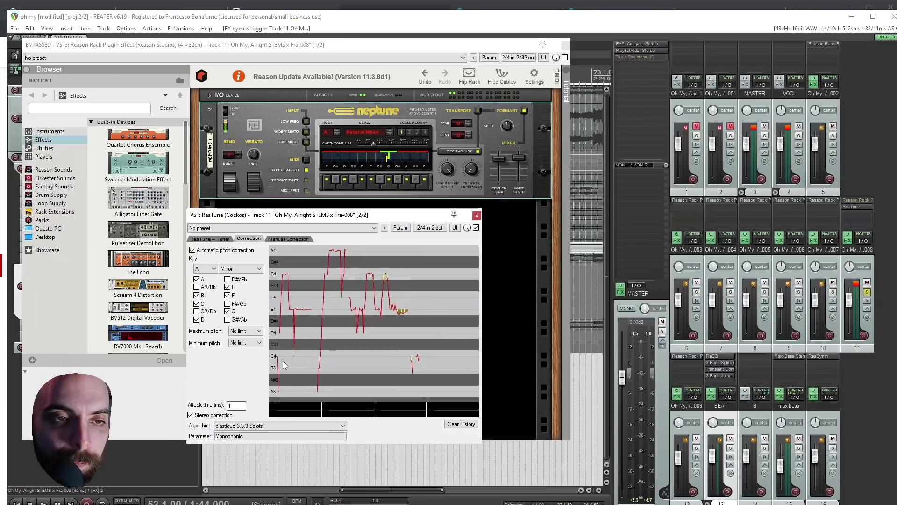
drag(290, 215, 323, 210)
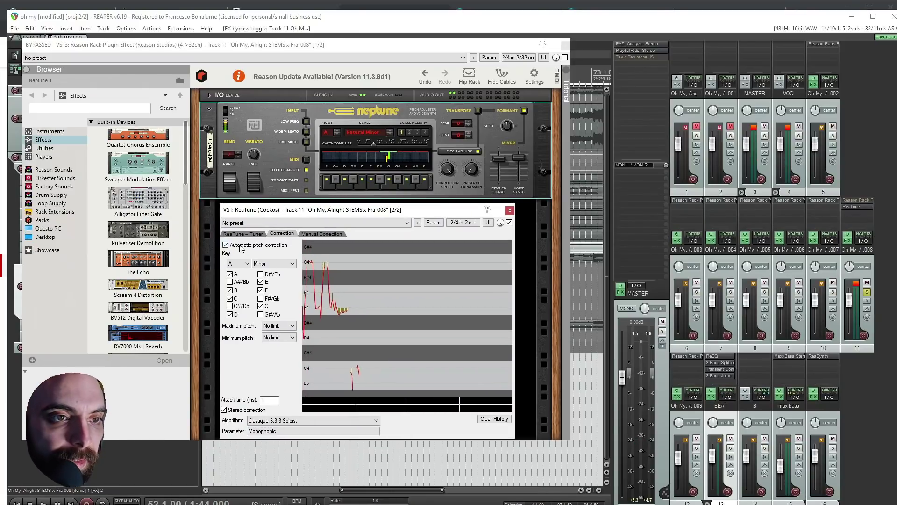
click(239, 263)
click(238, 271)
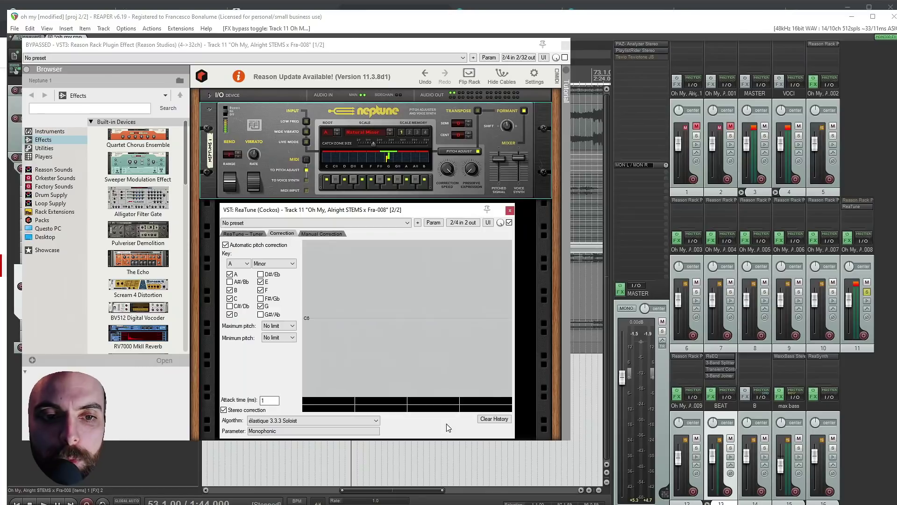
key(space)
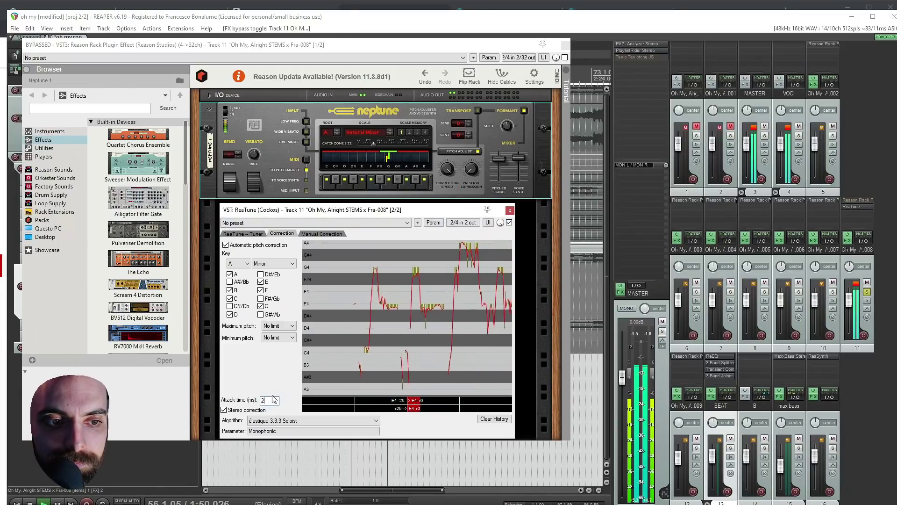
text(1)
key(Tab)
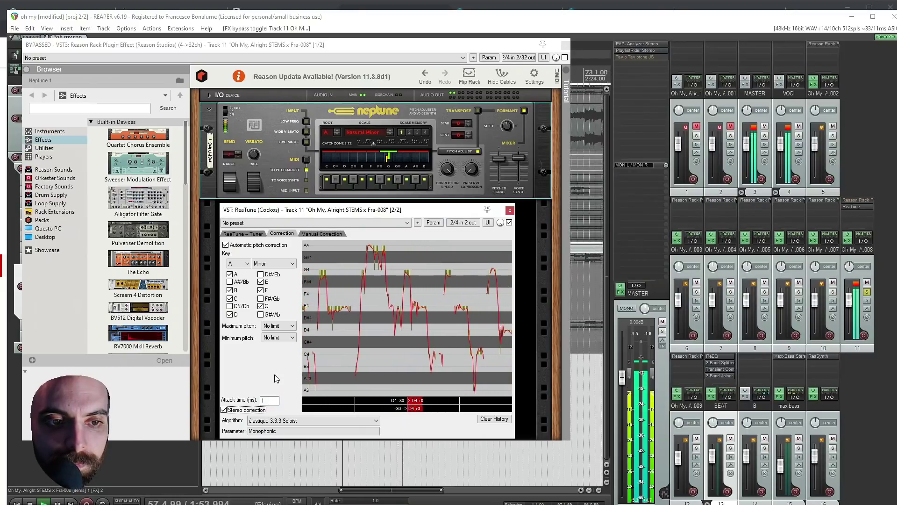
key(space)
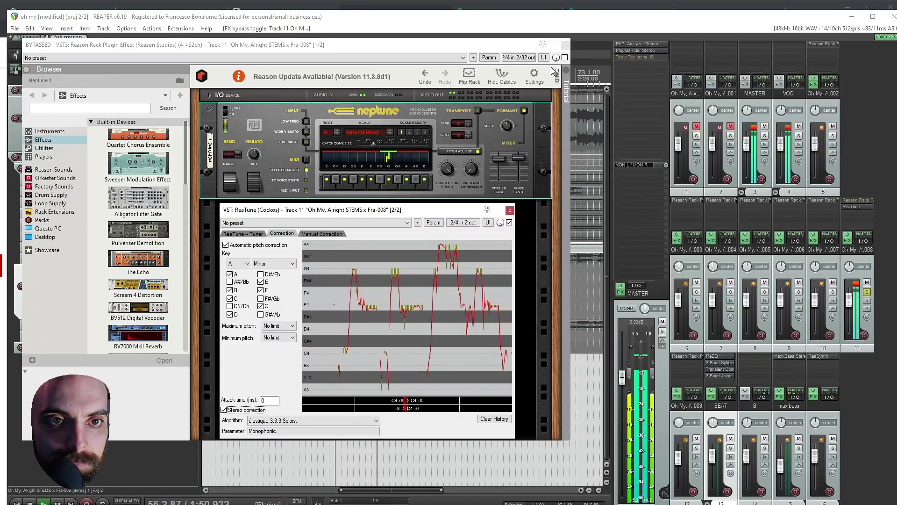
Re-enable Reason Rack on track 008, and bypass and close ReaTune.
click(510, 210)
key(space)
click(564, 57)
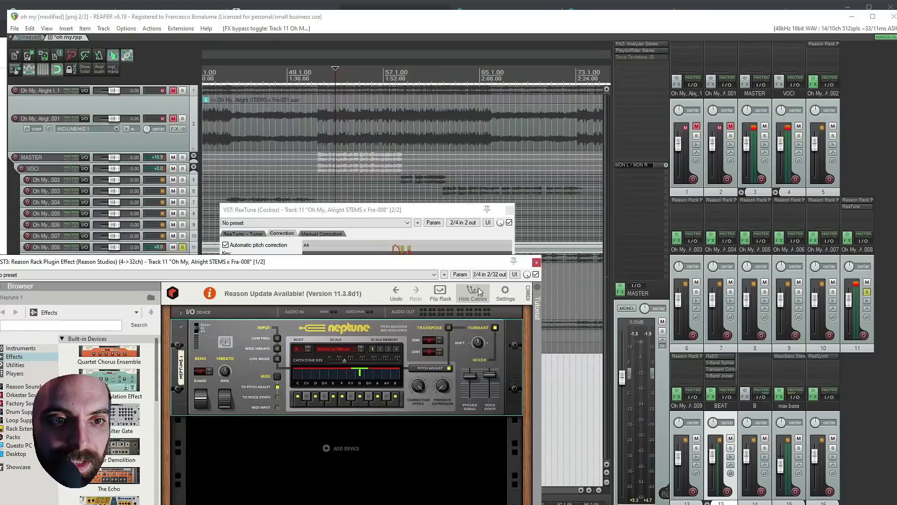
click(510, 210)
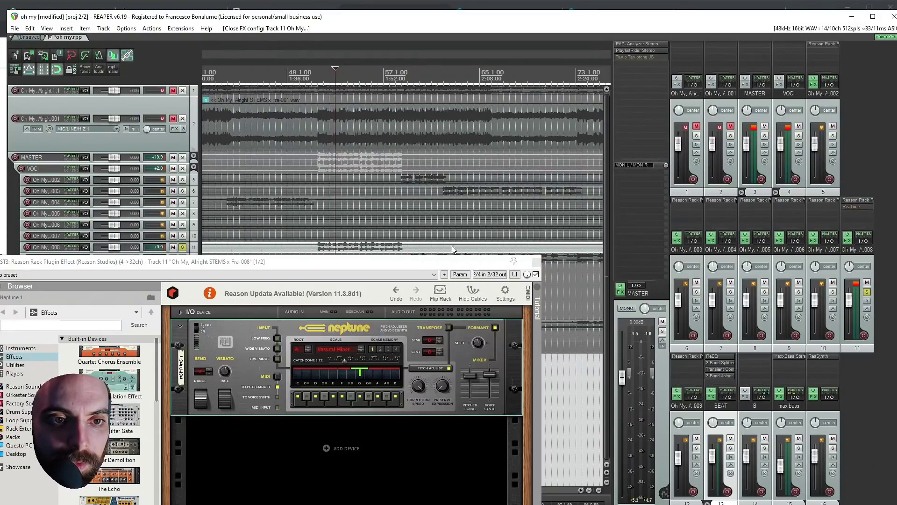
drag(365, 266, 380, 211)
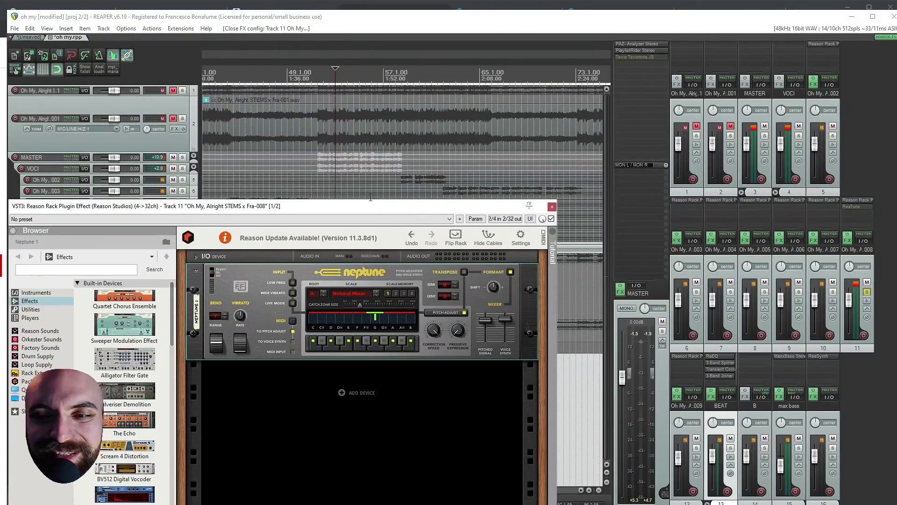
Play track 008 while adjusting Neptune's Correction Speed, raising the Mod Wheel to 127 and setting the Vibrato Rate to 91.
key(space)
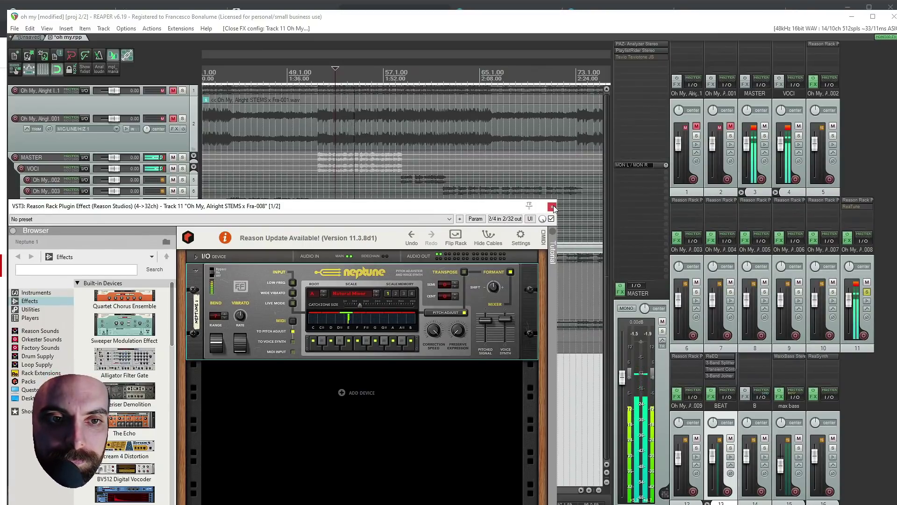
drag(435, 332, 427, 484)
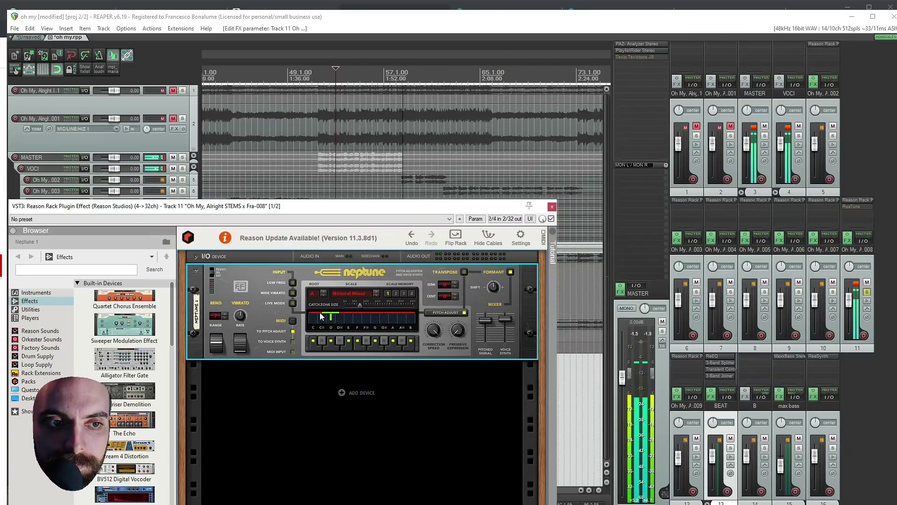
drag(240, 319, 239, 301)
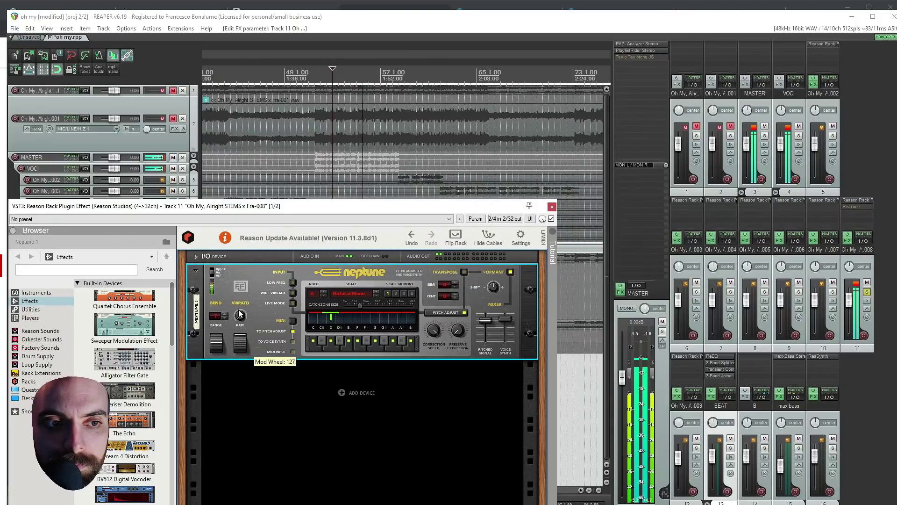
drag(240, 314, 243, 287)
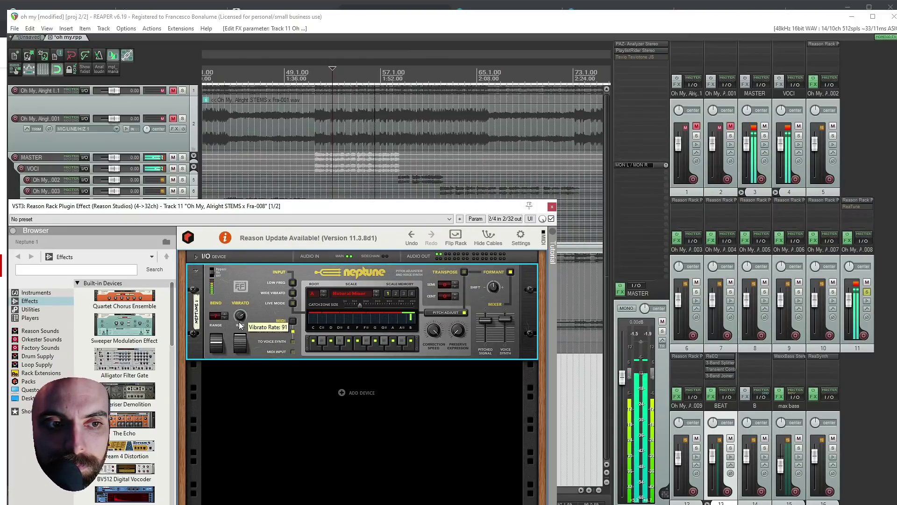
Return Neptune's Mod Wheel to 0, show its track envelope on track 008 and close Reason Rack.
drag(237, 355, 238, 369)
key(space)
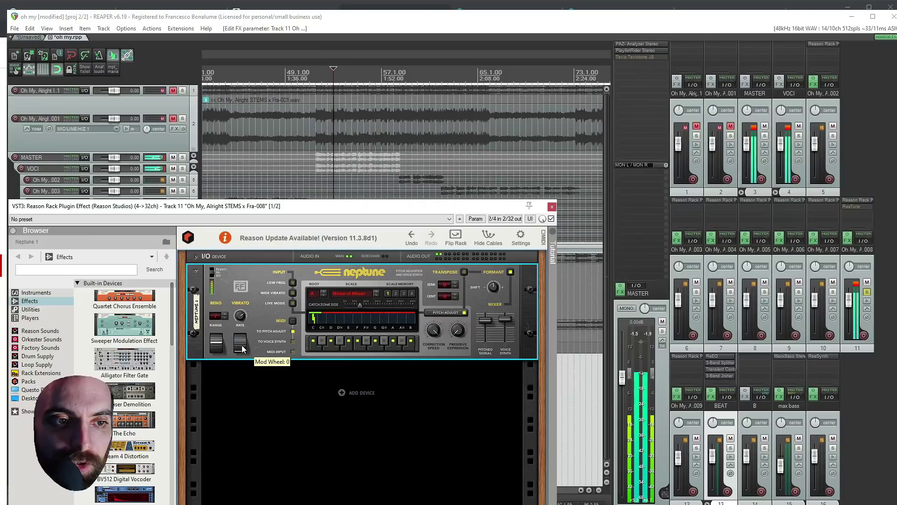
drag(242, 343, 240, 351)
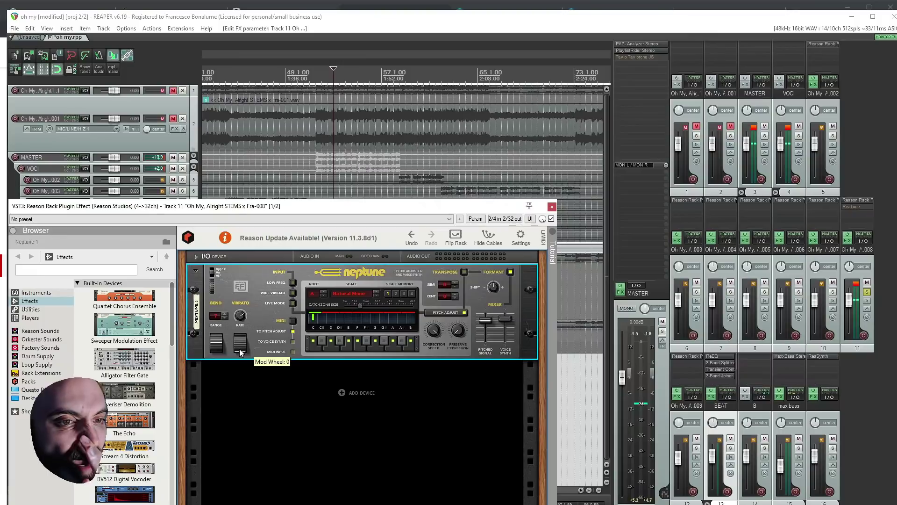
right_click(243, 345)
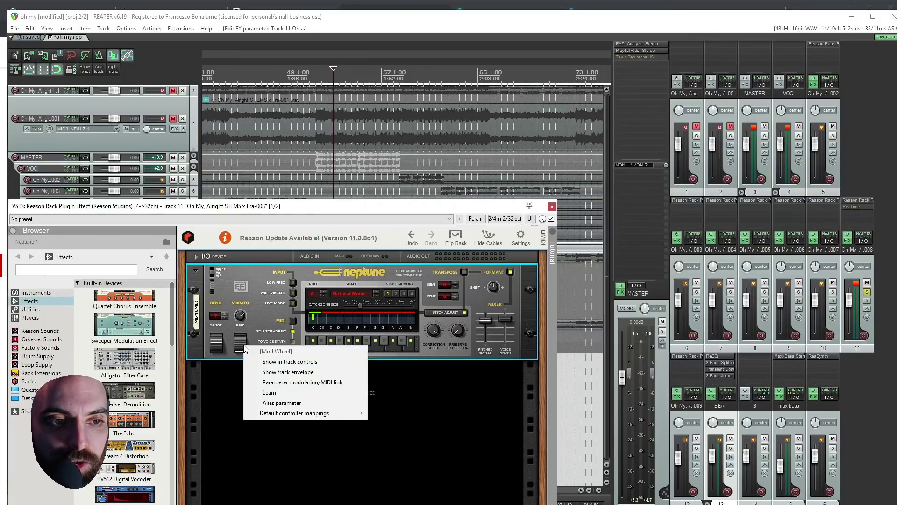
click(298, 373)
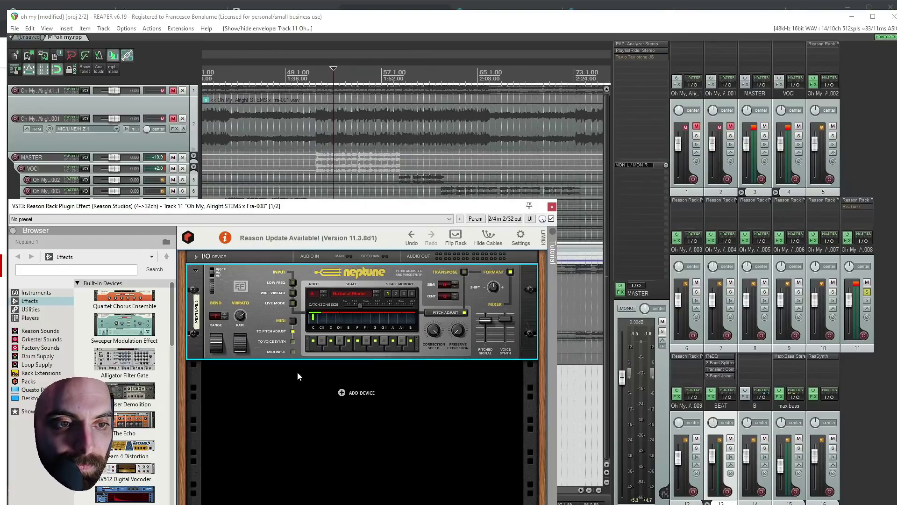
click(552, 207)
Enlarge the Mod Wheel envelope lane and track 008, and place the play position at 51.3.
key(space)
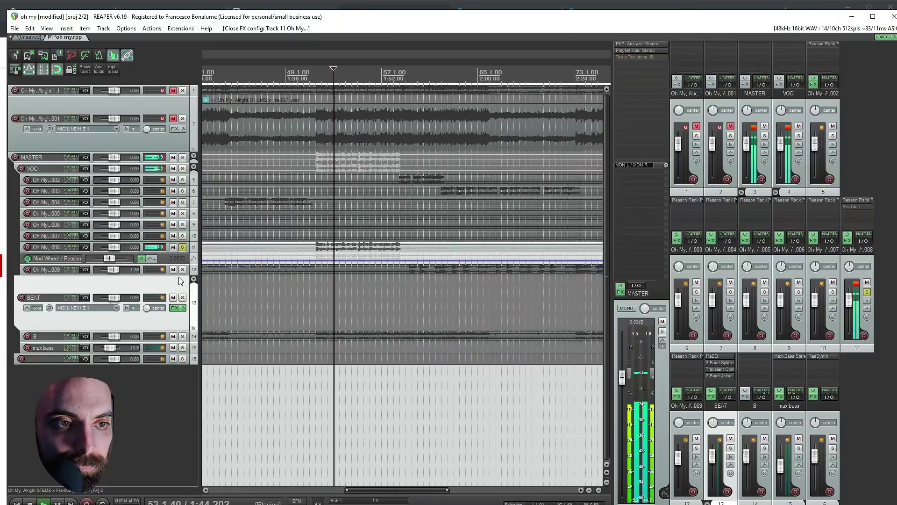
drag(181, 264, 180, 342)
key(space)
click(318, 287)
scroll(318, 287, up, 6)
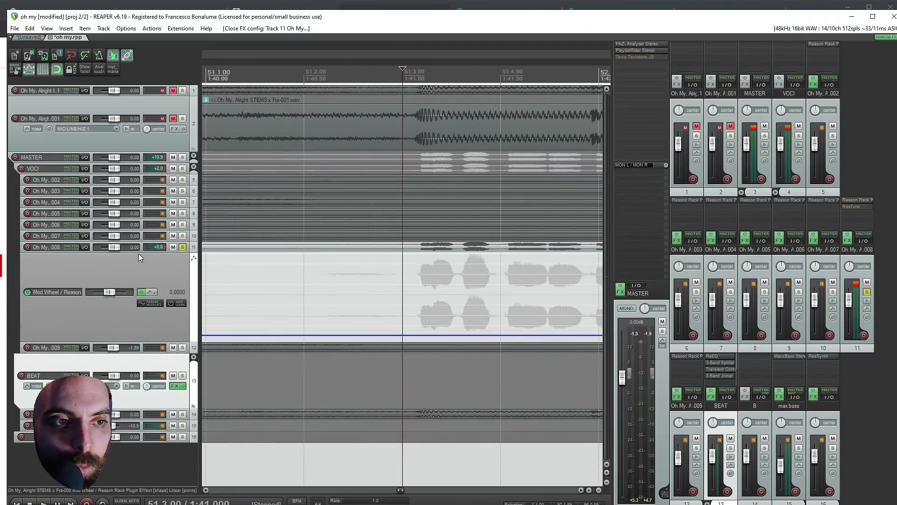
drag(140, 253, 159, 341)
key(space)
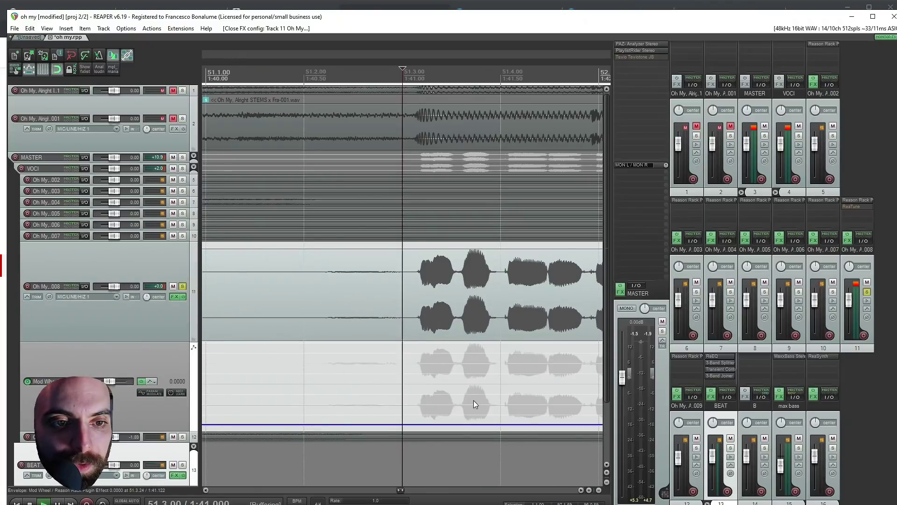
Draw vibrato bumps in the Mod Wheel envelope on track 008's sustained notes around 52.3, 53.1 and 53.3, checking by playback.
key(space)
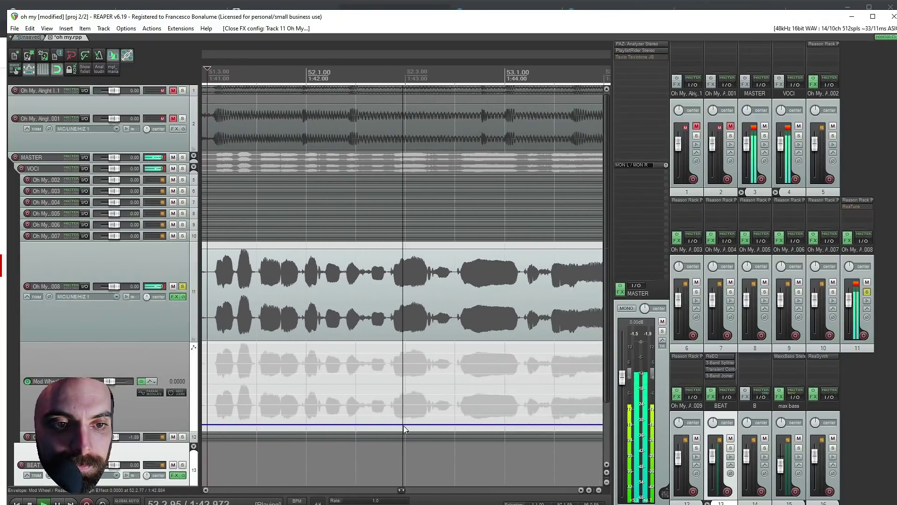
mouse_move(395, 425)
mouse_down()
mouse_move(407, 369)
mouse_move(426, 425)
mouse_up()
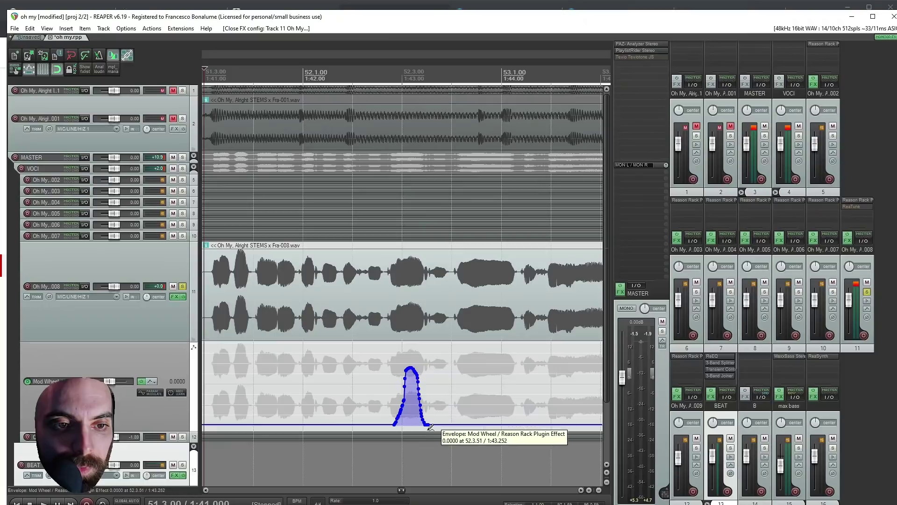
click(372, 376)
key(space)
key(space)
mouse_move(363, 398)
mouse_down()
mouse_move(377, 395)
mouse_move(396, 421)
mouse_move(427, 408)
mouse_move(435, 424)
mouse_up()
key(space)
key(space)
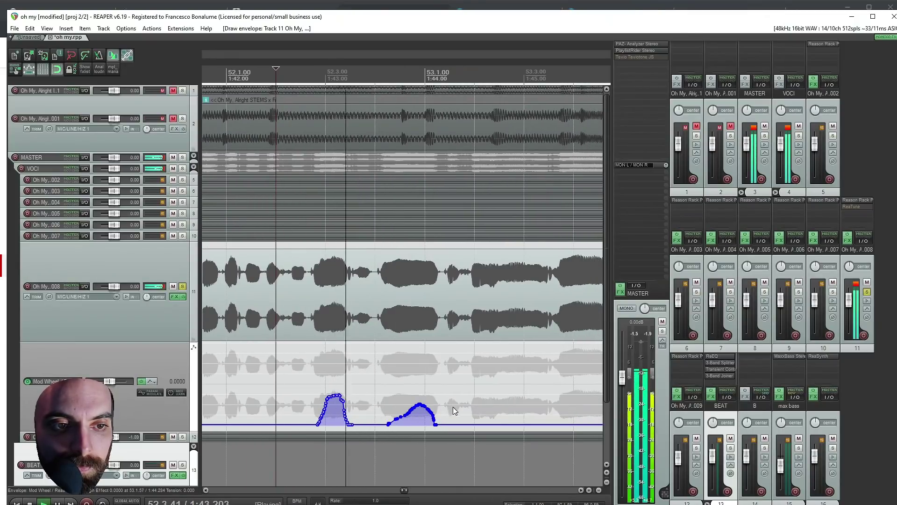
mouse_move(390, 423)
mouse_down()
mouse_move(420, 397)
mouse_move(453, 424)
mouse_up()
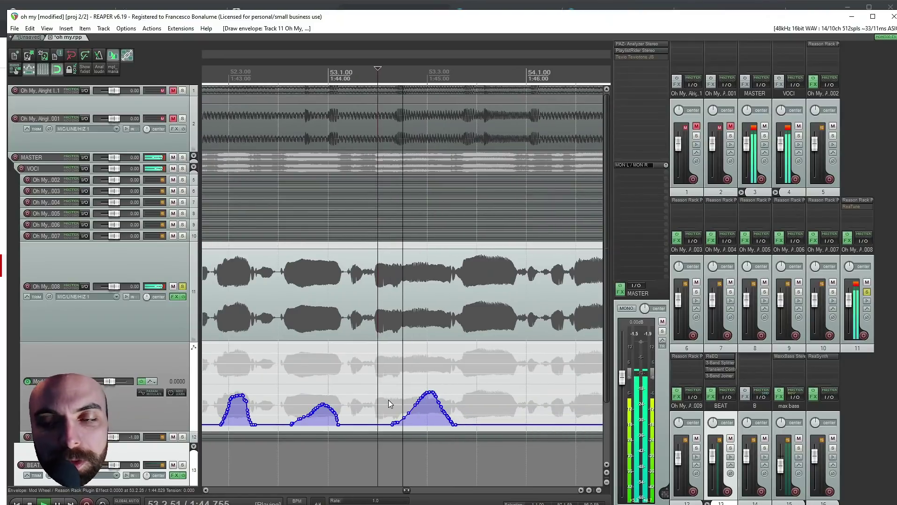
Draw vibrato bumps in track 008's Mod Wheel envelope around 53.4 and from about 54.3 to 55.1, checking by playback.
key(space)
mouse_move(378, 424)
mouse_down()
mouse_move(397, 401)
mouse_move(429, 424)
mouse_up()
key(space)
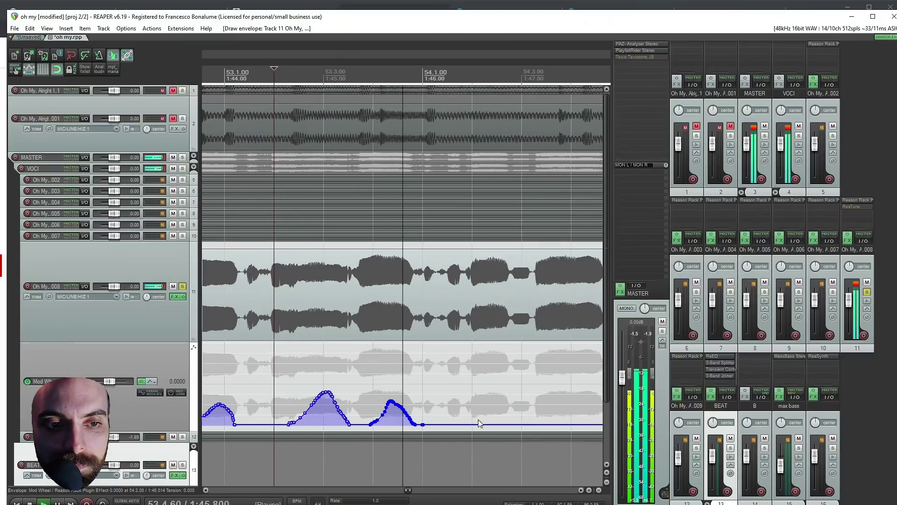
key(space)
mouse_move(382, 424)
mouse_down()
mouse_move(433, 407)
mouse_move(461, 425)
mouse_up()
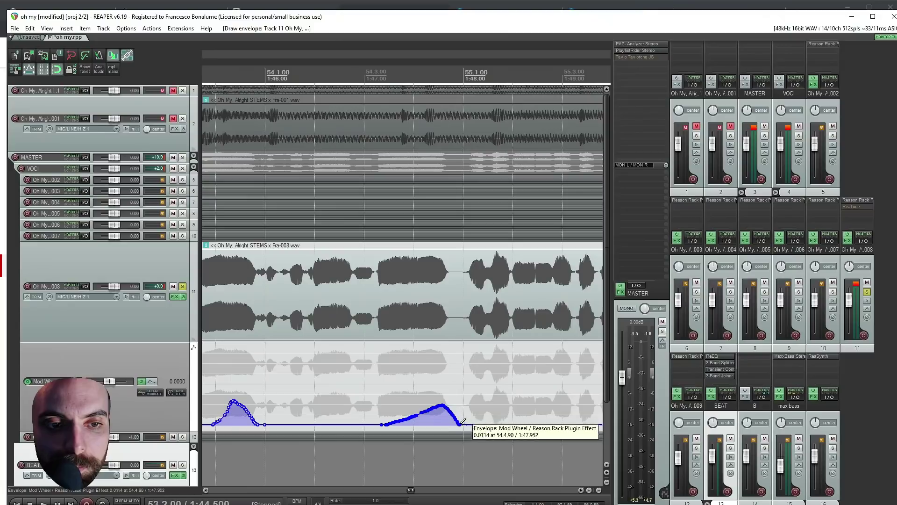
key(space)
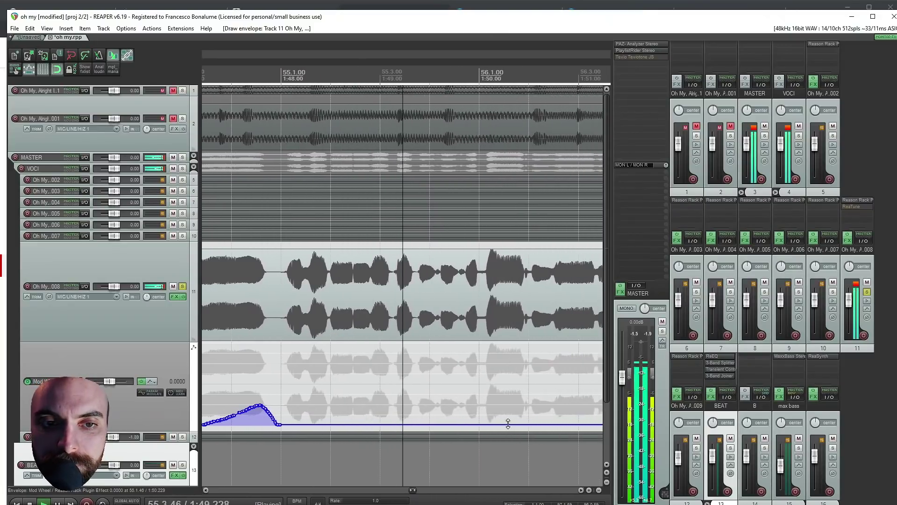
Draw vibrato bumps in track 008's Mod Wheel envelope around 56.3, 58.1 and 58.3, checking the last two by playback.
key(space)
drag(363, 423, 397, 404)
key(space)
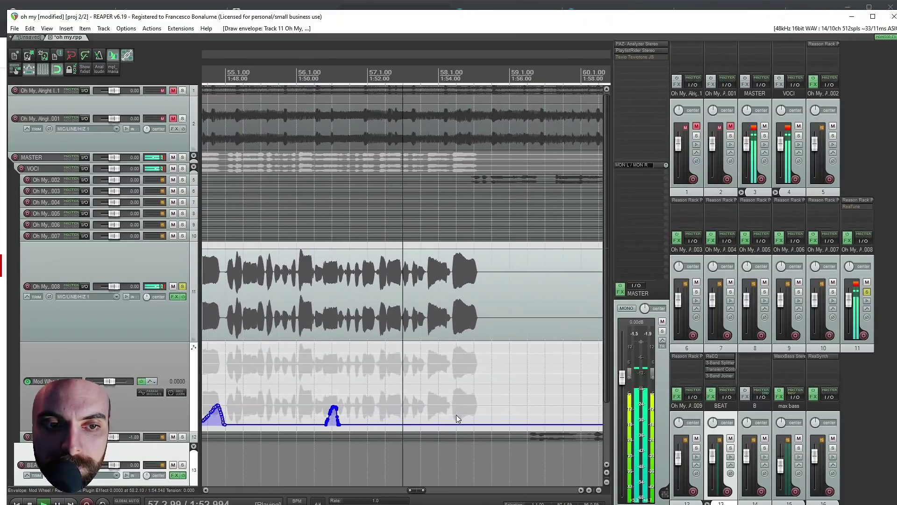
key(space)
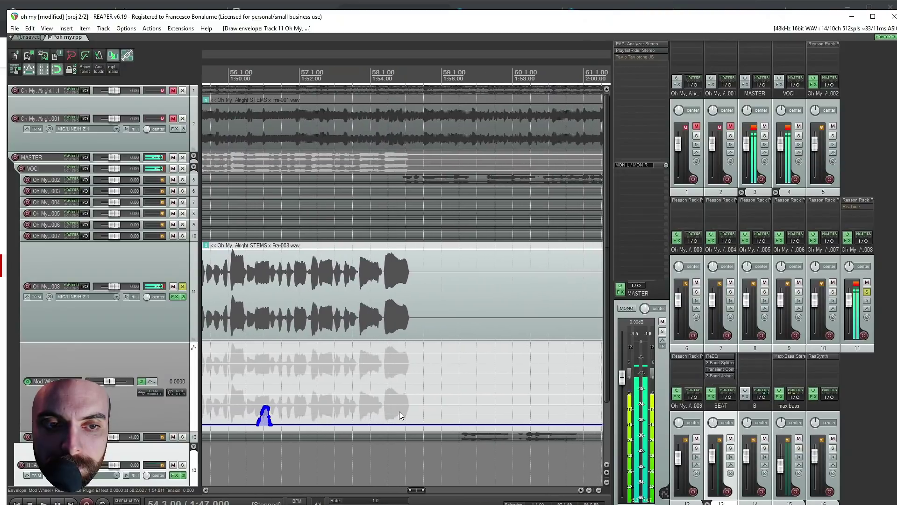
mouse_move(387, 423)
mouse_down()
mouse_move(405, 400)
mouse_move(422, 423)
mouse_up()
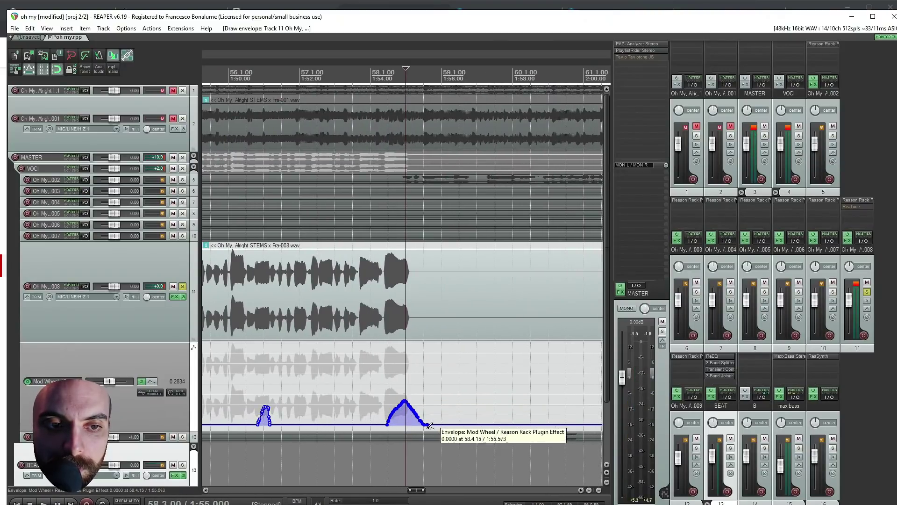
mouse_move(360, 423)
mouse_down()
mouse_move(373, 408)
mouse_move(384, 424)
mouse_up()
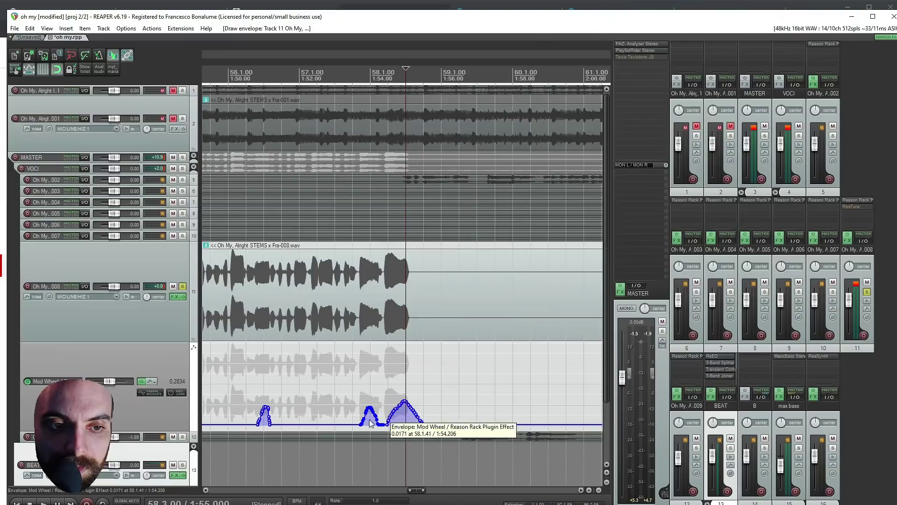
click(352, 410)
key(space)
key(space)
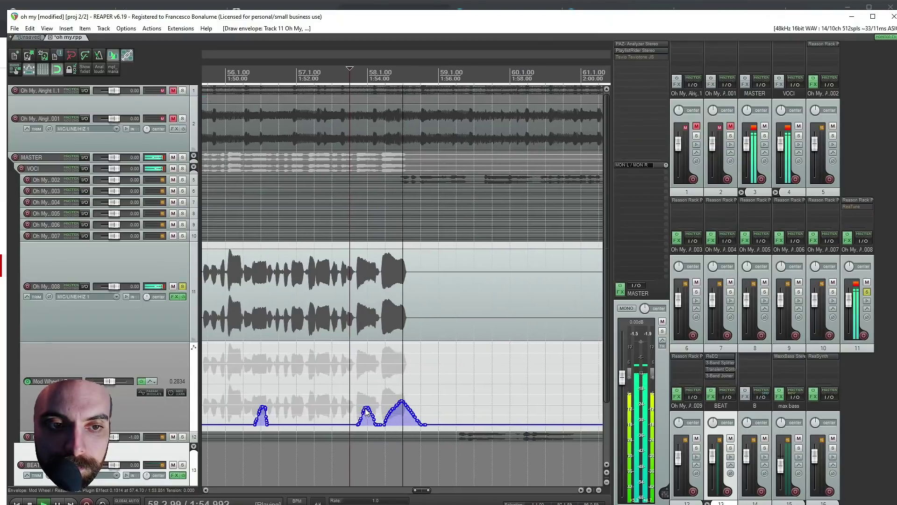
Unsolo track 008 and play the full mix from near the song's start.
scroll(363, 380, down, 5)
click(188, 287)
click(183, 286)
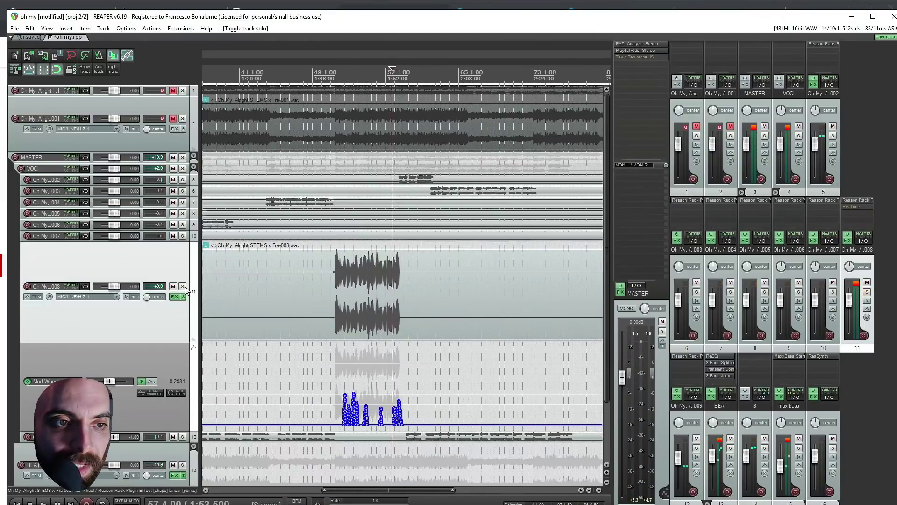
scroll(276, 287, down, 5)
click(227, 288)
scroll(223, 286, down, 5)
click(213, 284)
key(space)
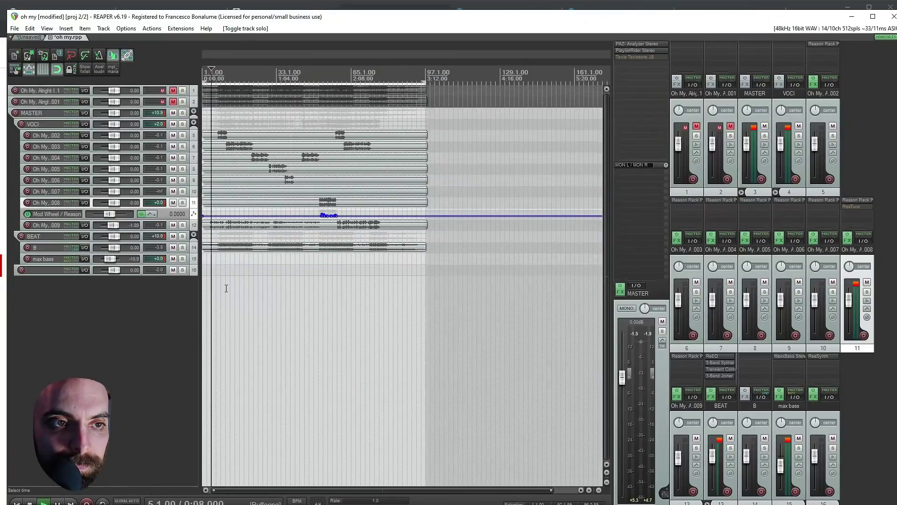
Select track 002, play its first vocal phrase and check its Neptune settings in Reason Rack.
scroll(249, 289, up, 3)
scroll(255, 285, up, 2)
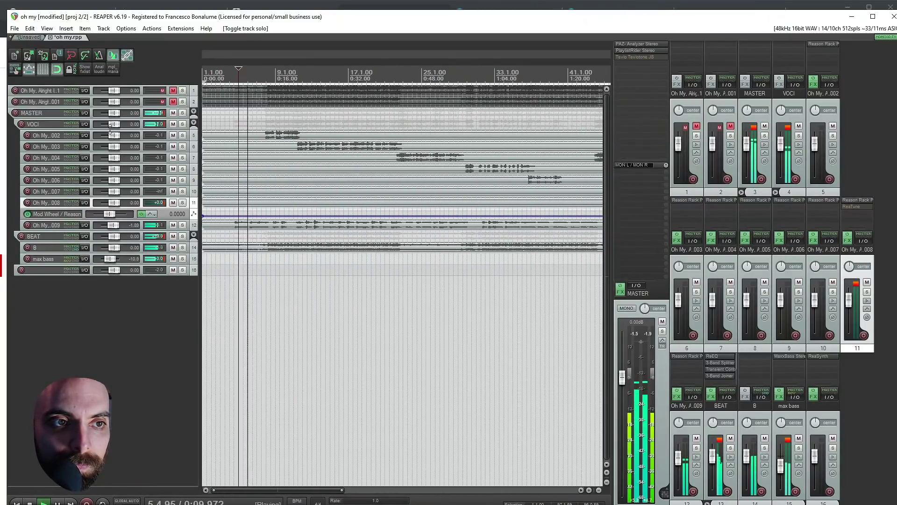
click(64, 138)
click(276, 138)
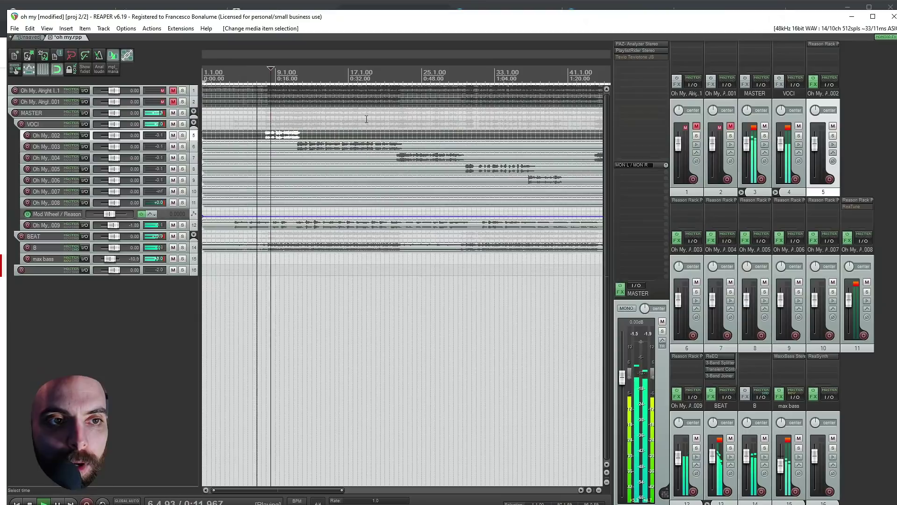
click(819, 44)
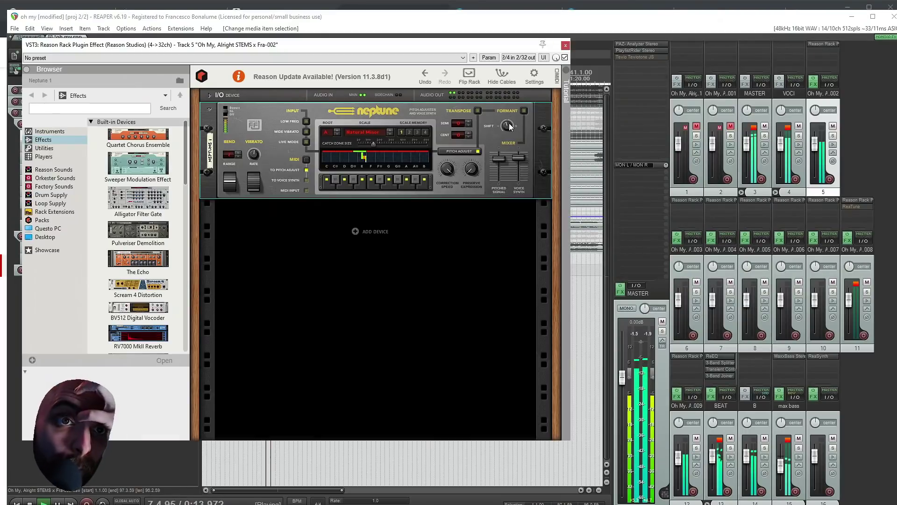
click(566, 46)
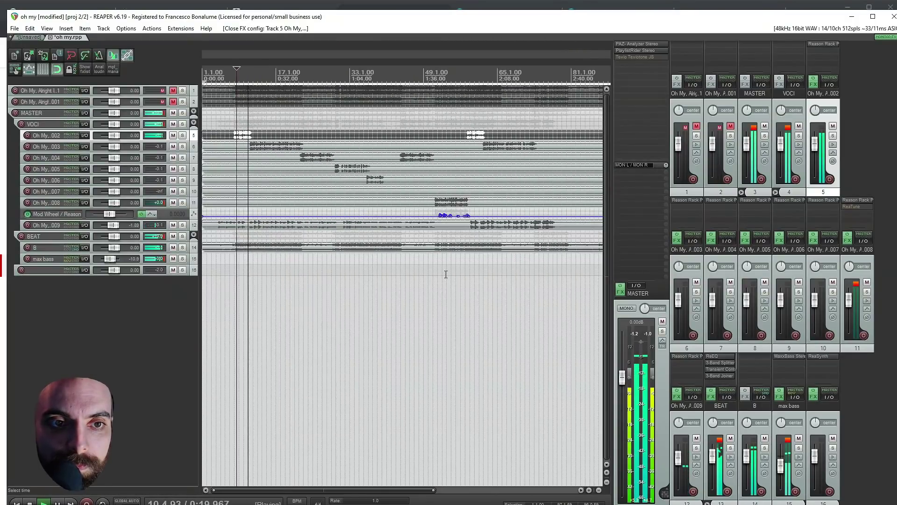
Play track 008's vocal in the mix, try Neptune's Formant Shift and formant switch, and close Reason Rack.
click(65, 203)
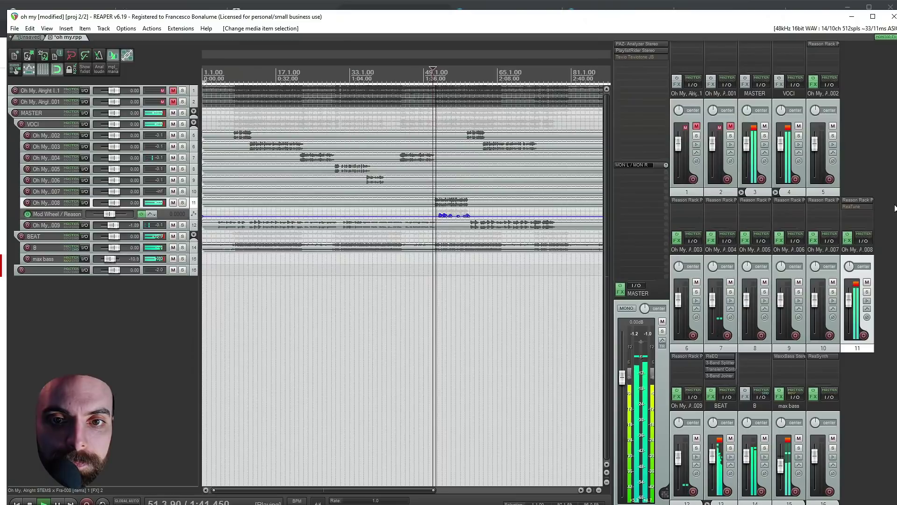
click(856, 201)
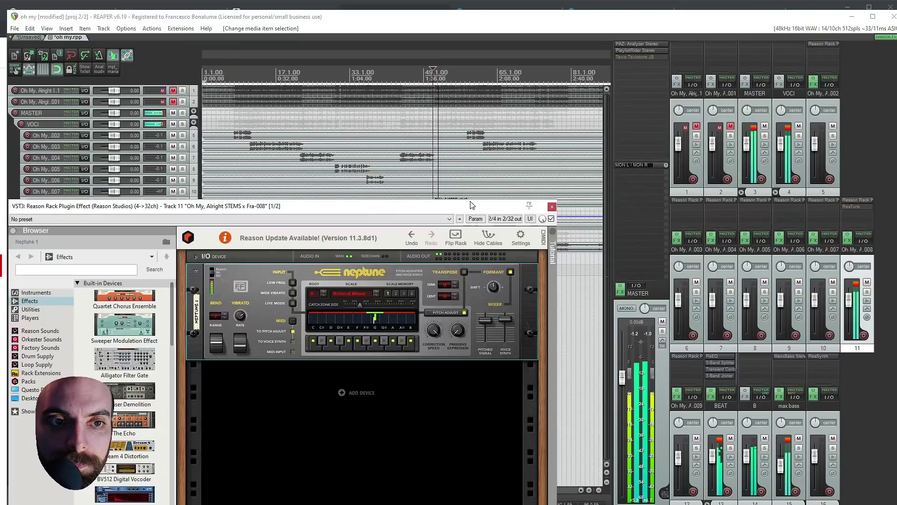
click(494, 289)
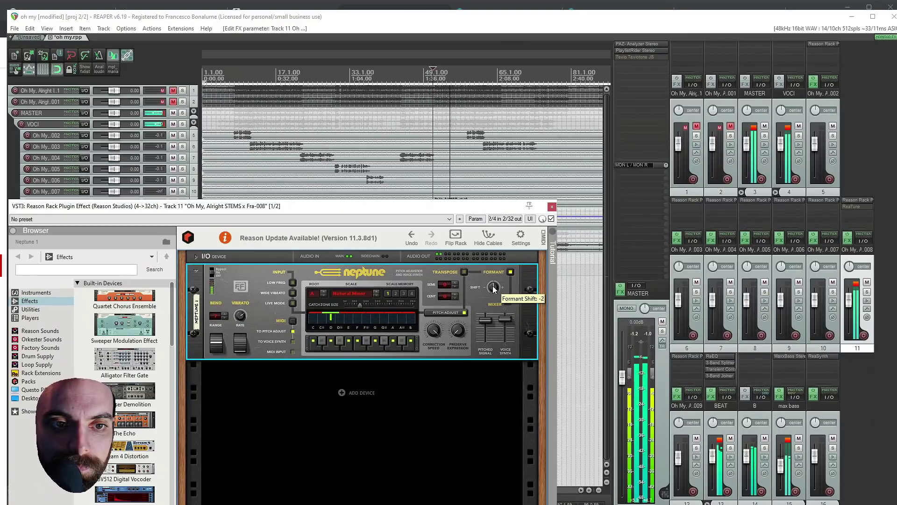
click(511, 272)
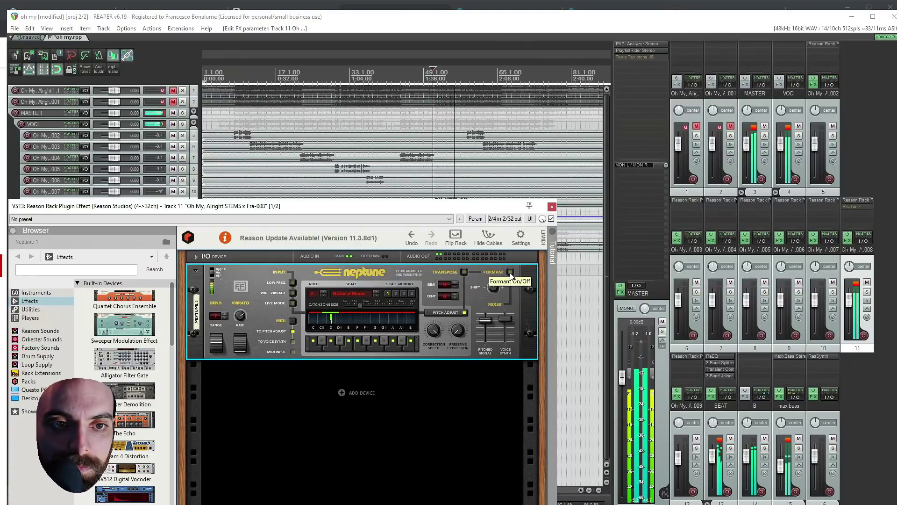
click(552, 207)
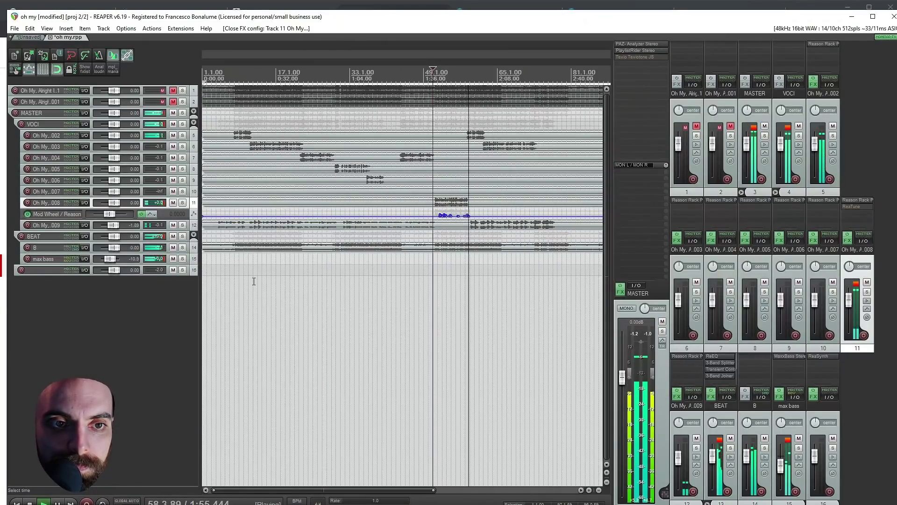
Play from track 002's first phrase, enlarge track 002 and solo the VOCI folder.
click(233, 266)
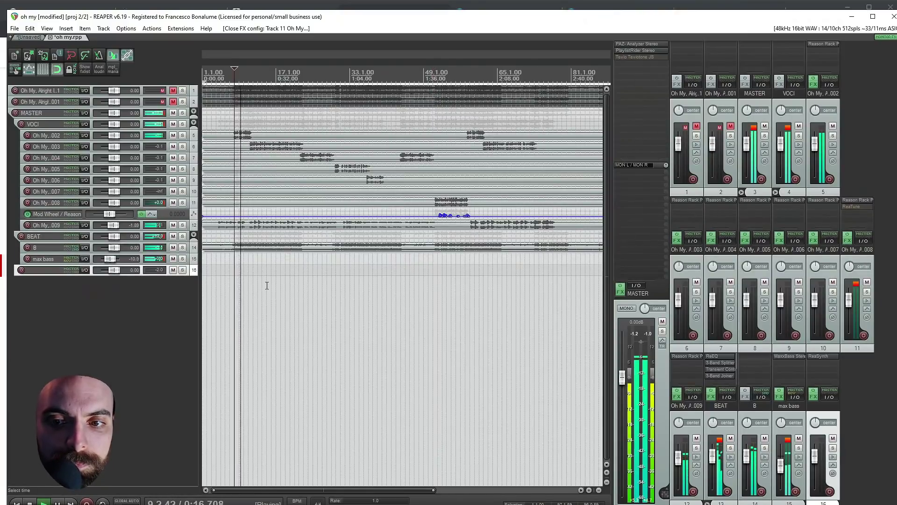
scroll(267, 284, up, 3)
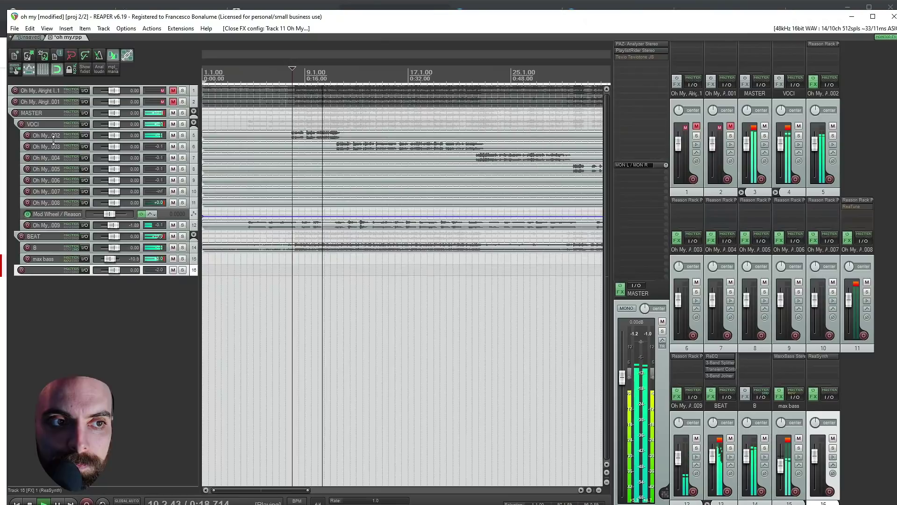
drag(55, 141, 54, 154)
click(182, 123)
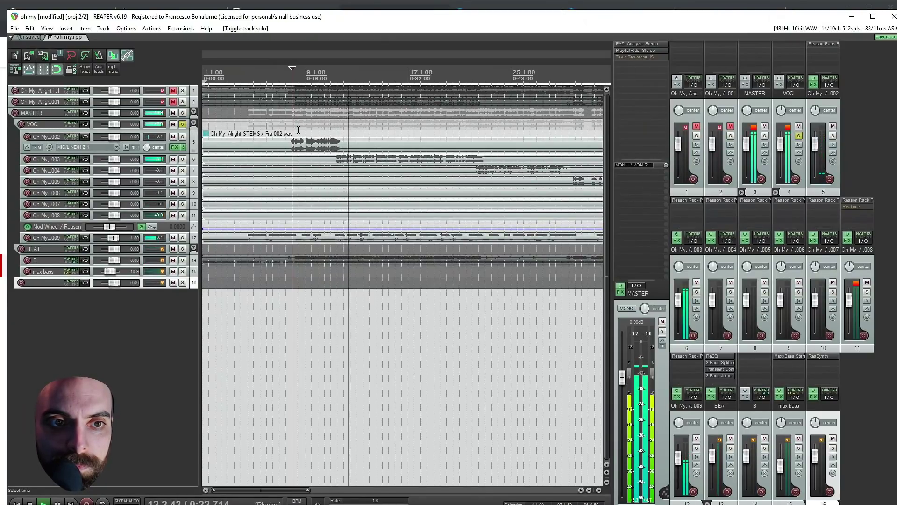
Move track 009 out of VOCI to directly under MASTER and rename it accompagn.
scroll(331, 135, down, 2)
drag(53, 238, 55, 124)
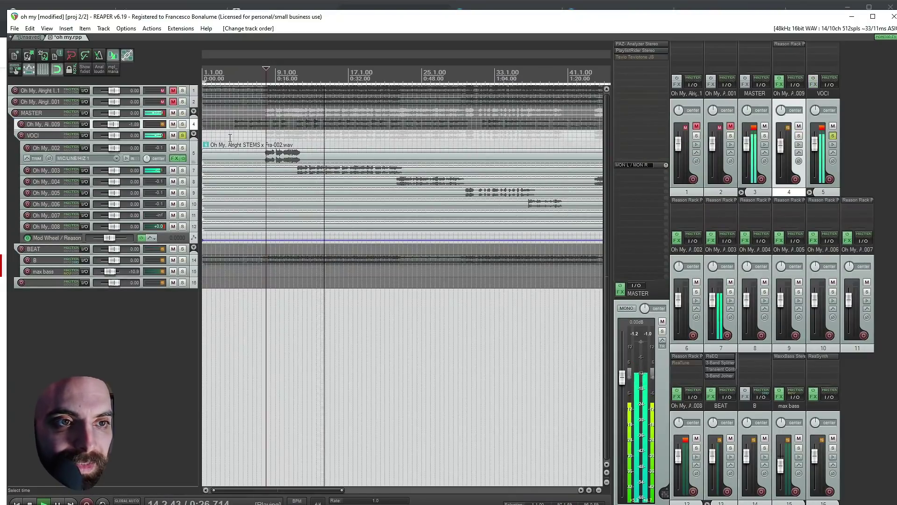
double_click(47, 124)
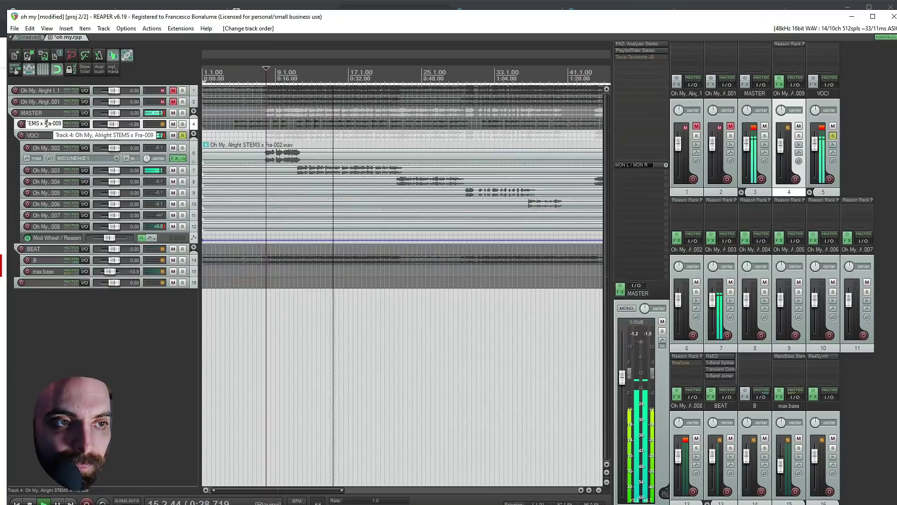
key(ctrl+a)
text(accompagn)
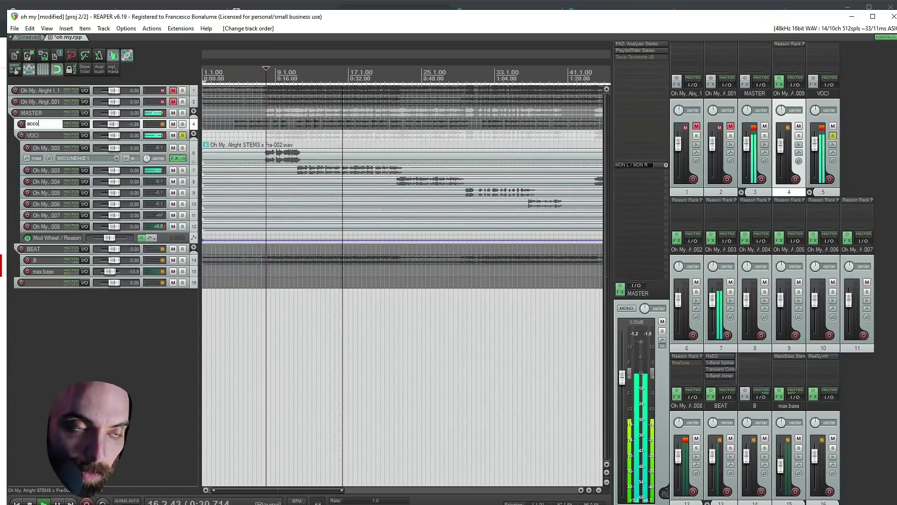
key(Return)
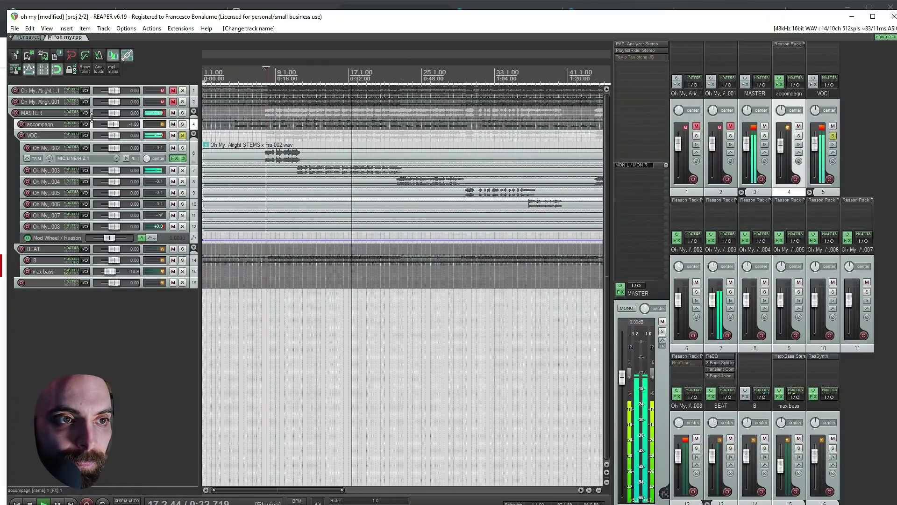
Add ReaEQ (Cockos) to the VOCI folder track and lower its overall gain to -38.9 dB.
click(55, 135)
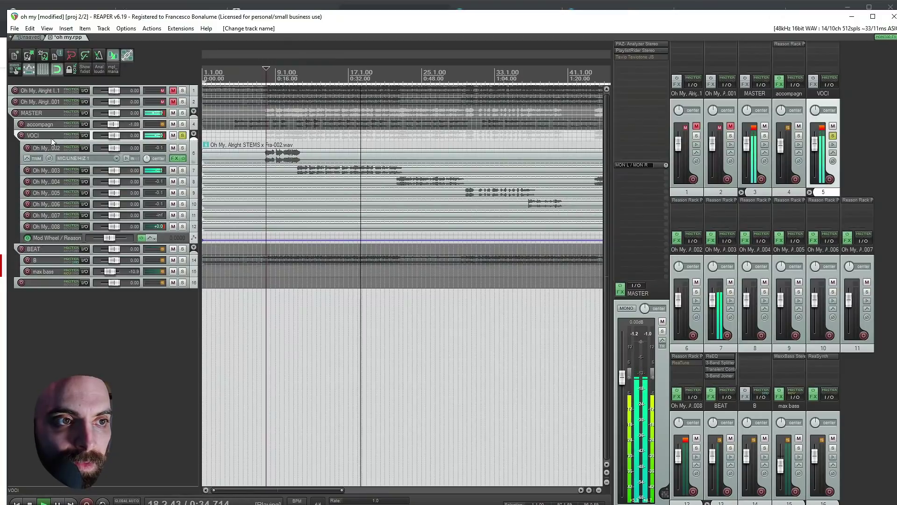
double_click(817, 44)
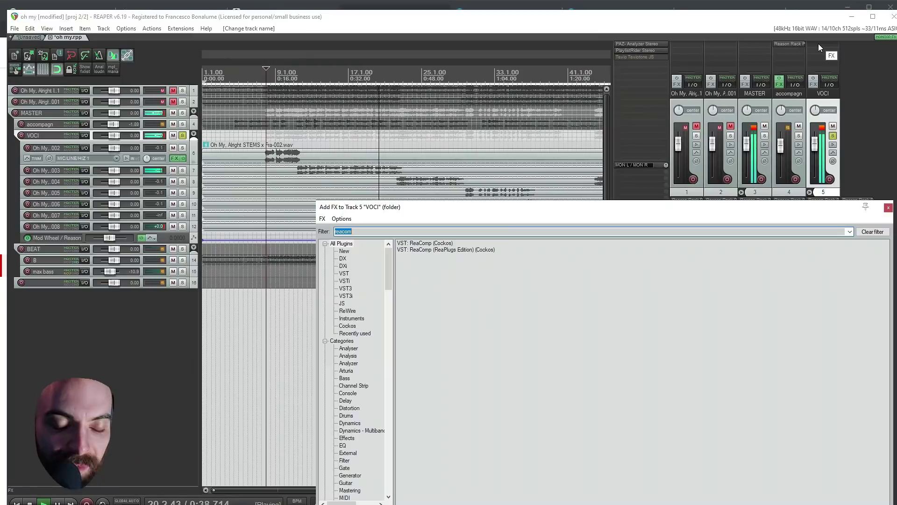
text(reaeq)
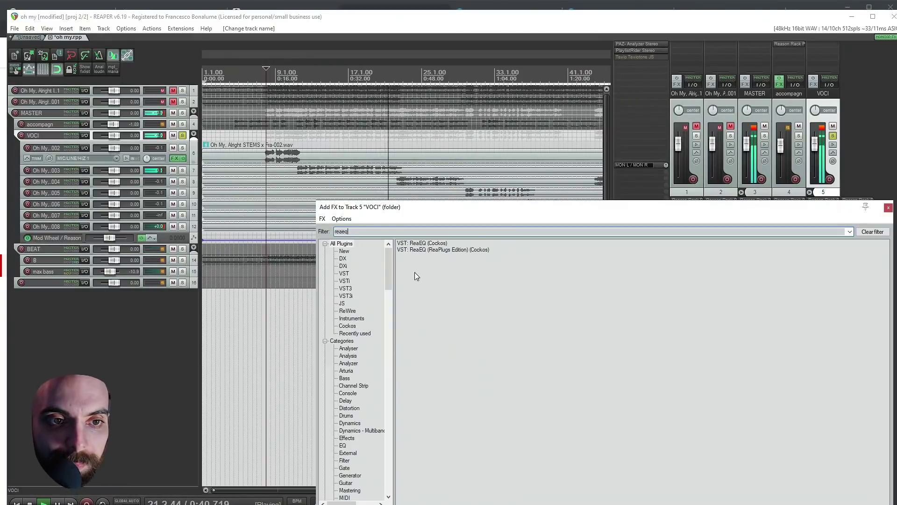
double_click(417, 244)
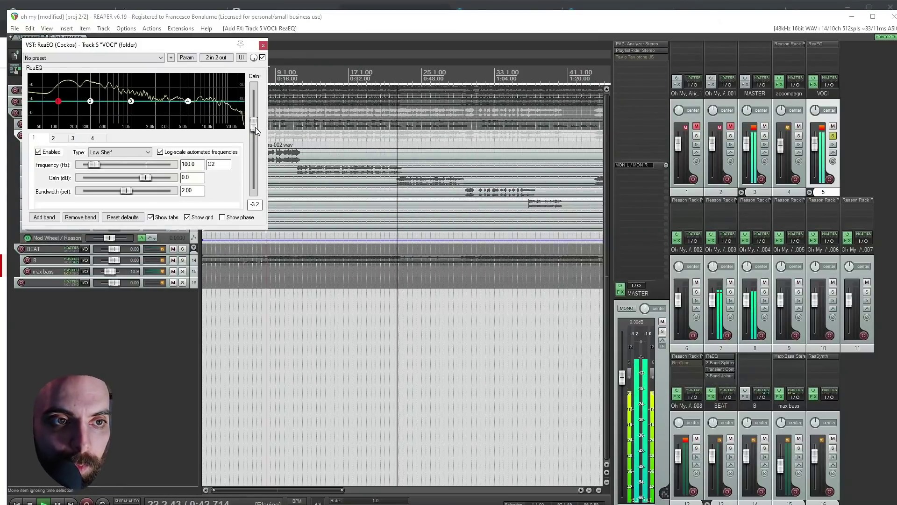
Add NLS Channel Stereo (Waves) to the VOCI folder track, with Drive at maximum and Output at 12.0.
double_click(826, 55)
text(nls)
click(435, 289)
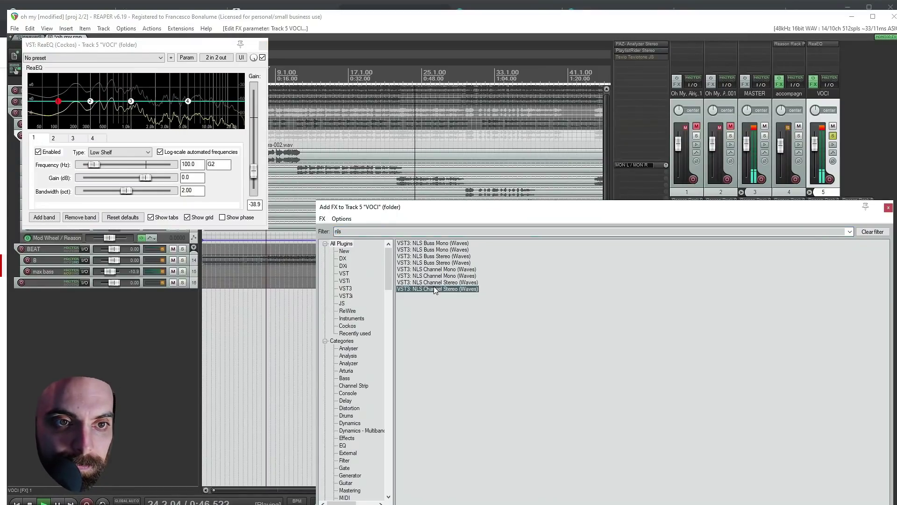
key(Return)
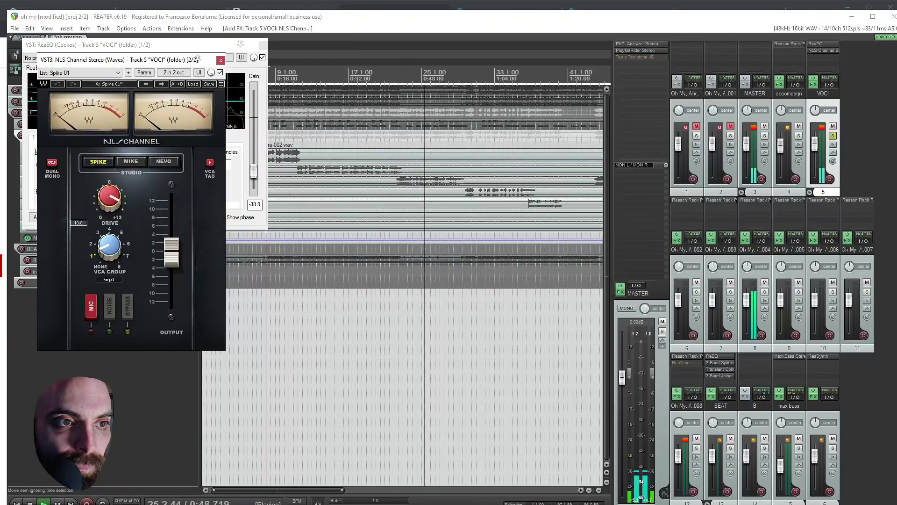
drag(172, 252, 172, 202)
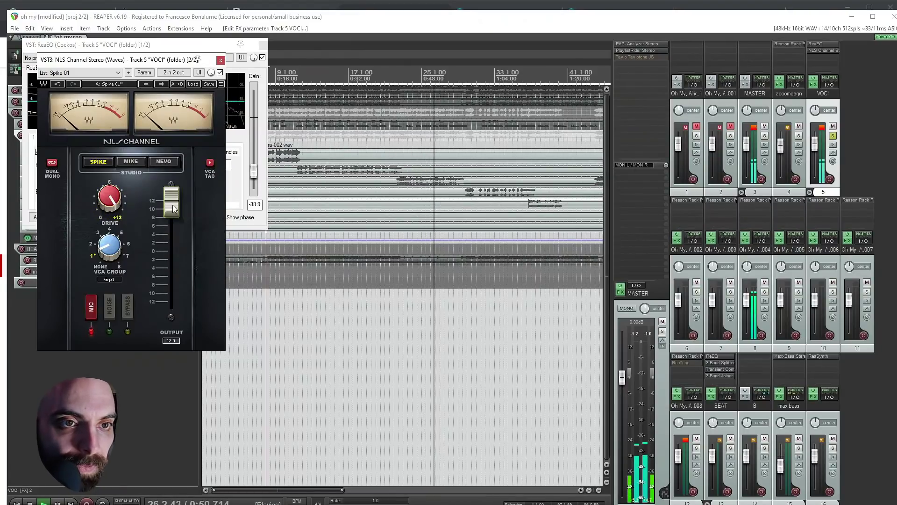
Play the vocals from around bar 14, set ReaEQ's overall gain to -26.4 dB and move the NLS Channel window clear.
key(space)
click(326, 337)
key(space)
drag(254, 172, 254, 164)
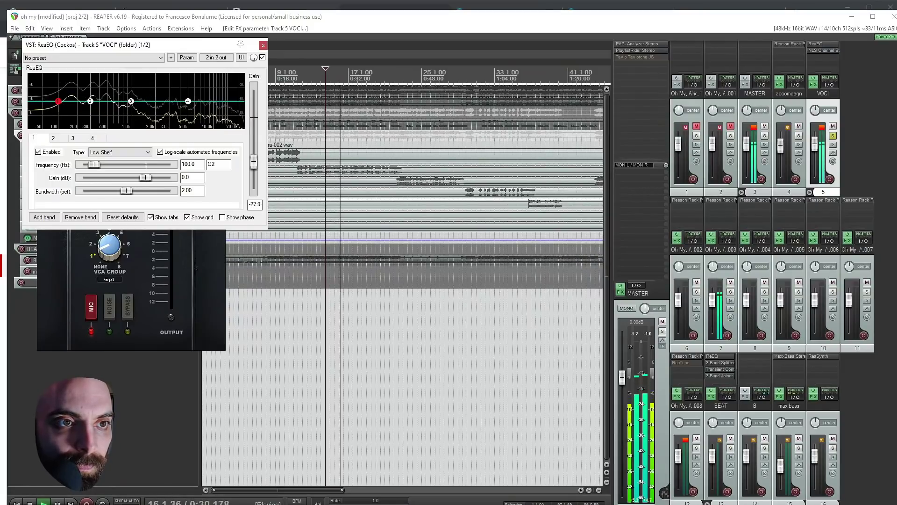
click(218, 241)
drag(149, 61, 193, 191)
drag(254, 159, 253, 161)
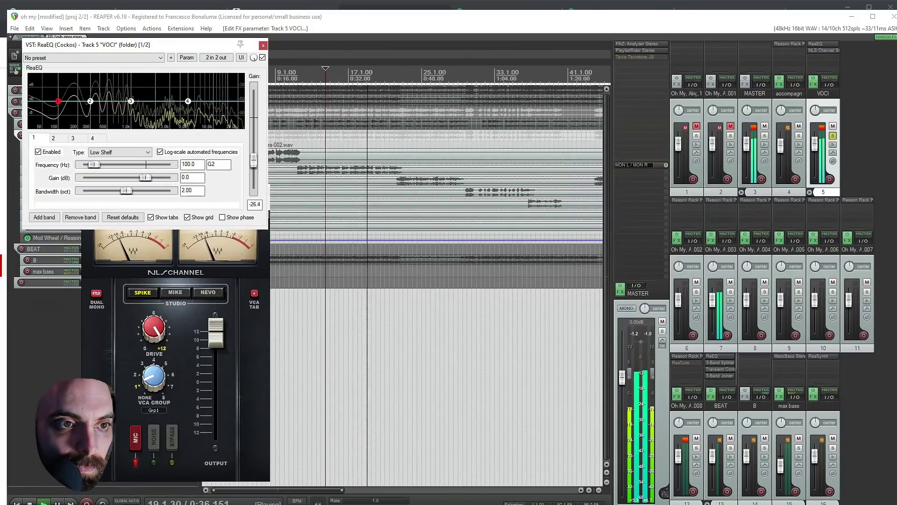
Set ReaEQ's overall gain on VOCI to -26.9 dB and close the ReaEQ and NLS Channel windows.
click(242, 250)
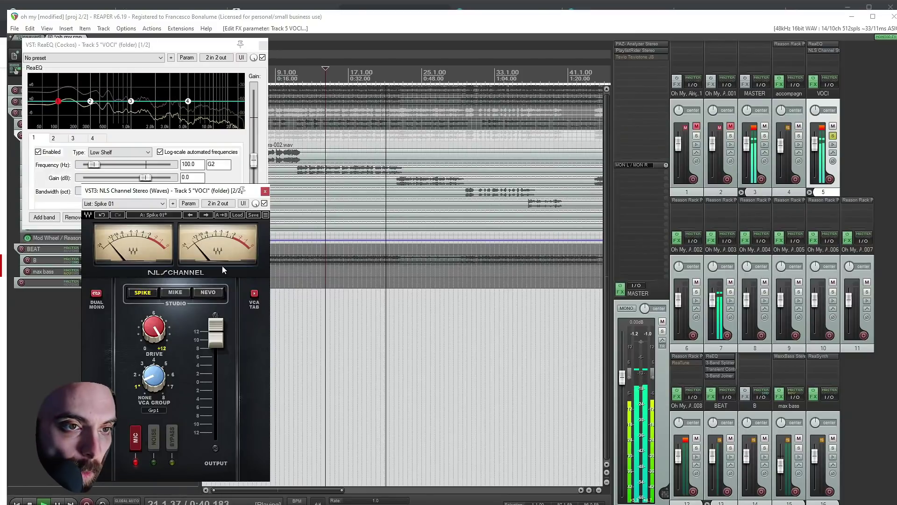
mouse_move(253, 168)
mouse_down()
mouse_move(256, 148)
mouse_move(254, 161)
mouse_up()
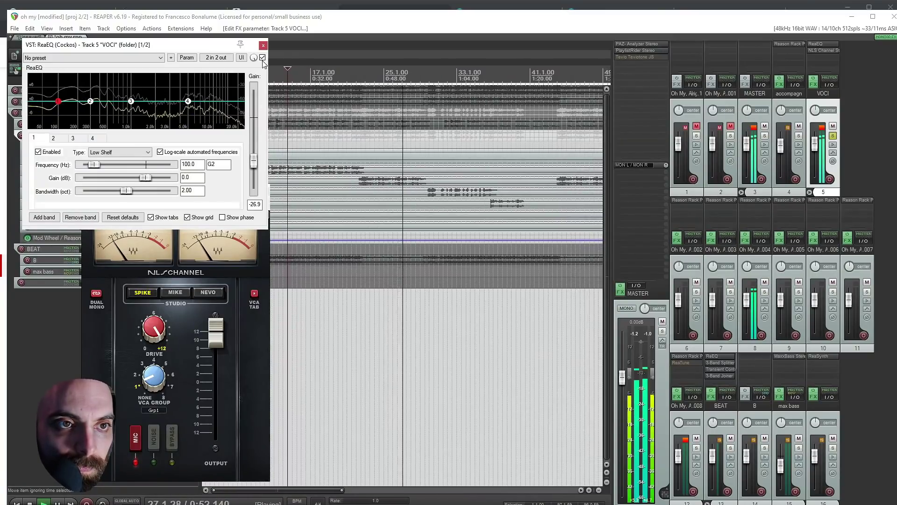
click(263, 45)
click(265, 191)
Play from the first vocal clip and add JS ReEQ to the VOCI folder track with a dip of about 3.7 dB near 322 Hz.
scroll(387, 187, down, 3)
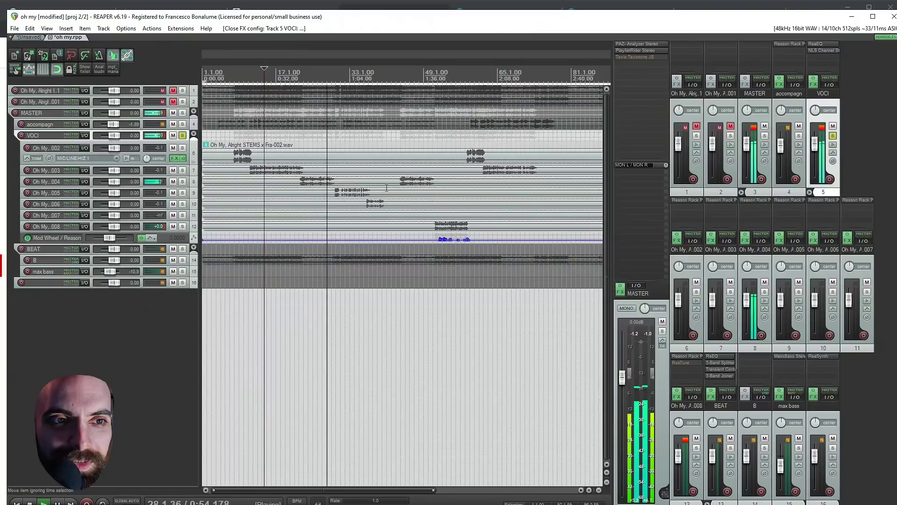
click(237, 157)
key(space)
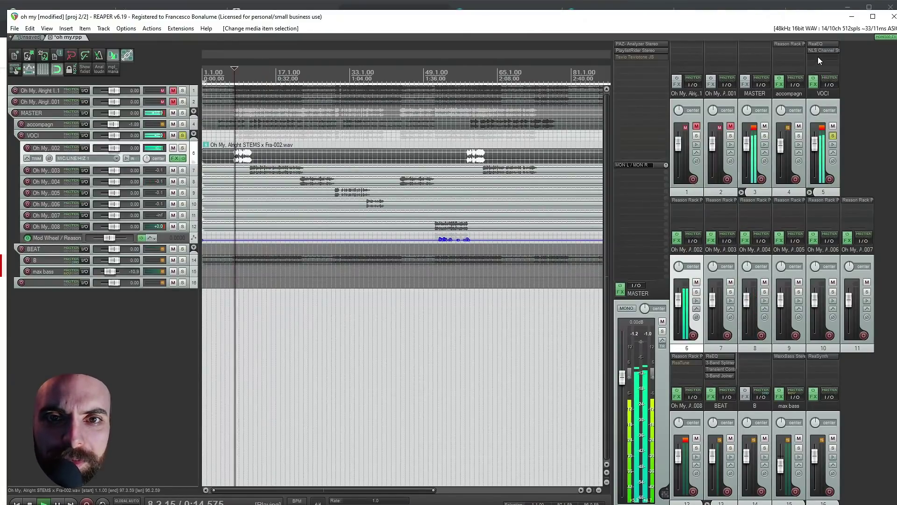
double_click(818, 58)
double_click(407, 244)
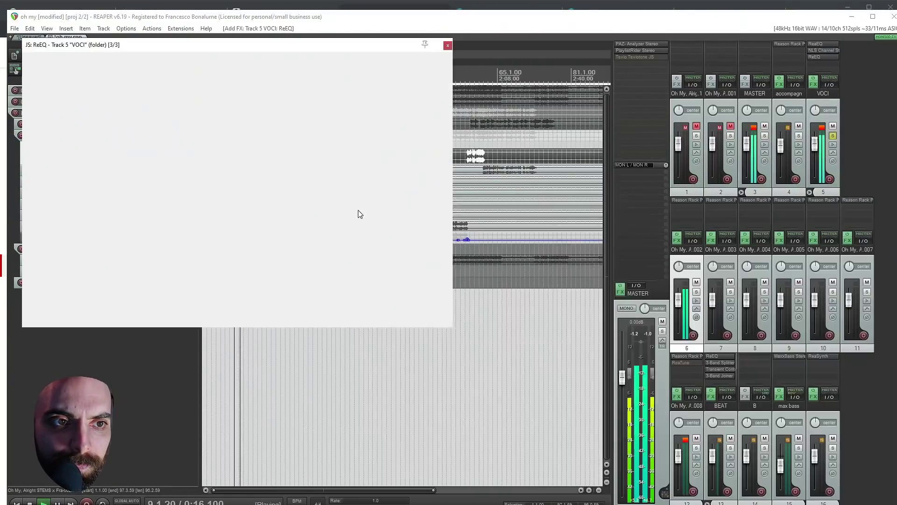
double_click(214, 113)
drag(214, 113, 215, 178)
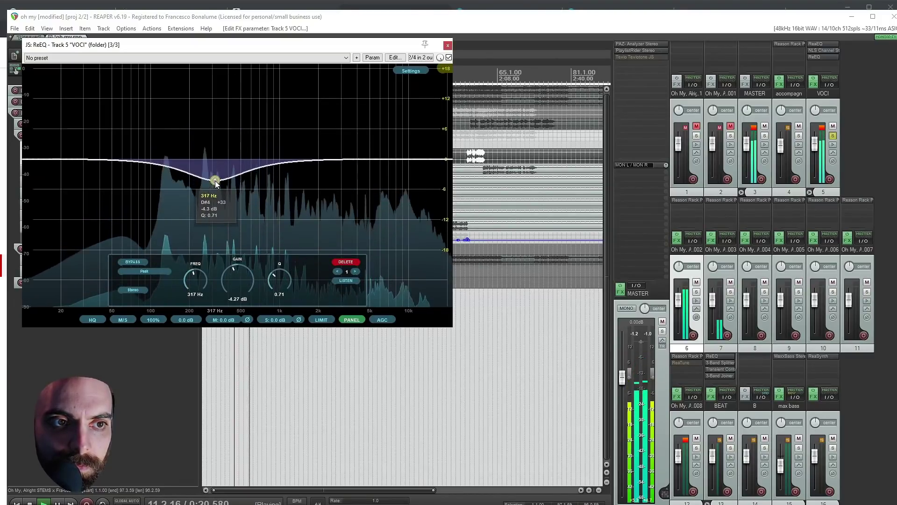
Add a Butterworth low-cut band to ReEQ at about 90.6 Hz with an 18 dB slope.
right_click(153, 163)
mouse_move(177, 198)
click(258, 217)
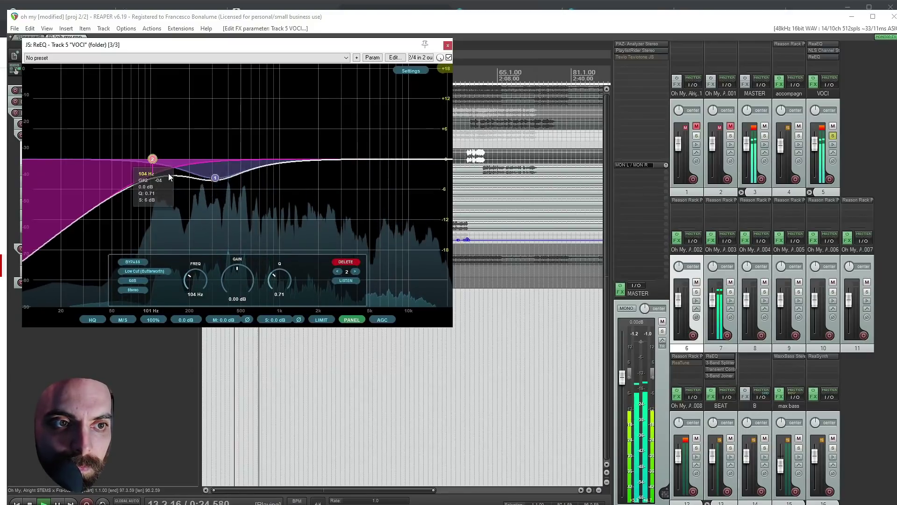
right_click(153, 160)
mouse_move(204, 215)
click(256, 231)
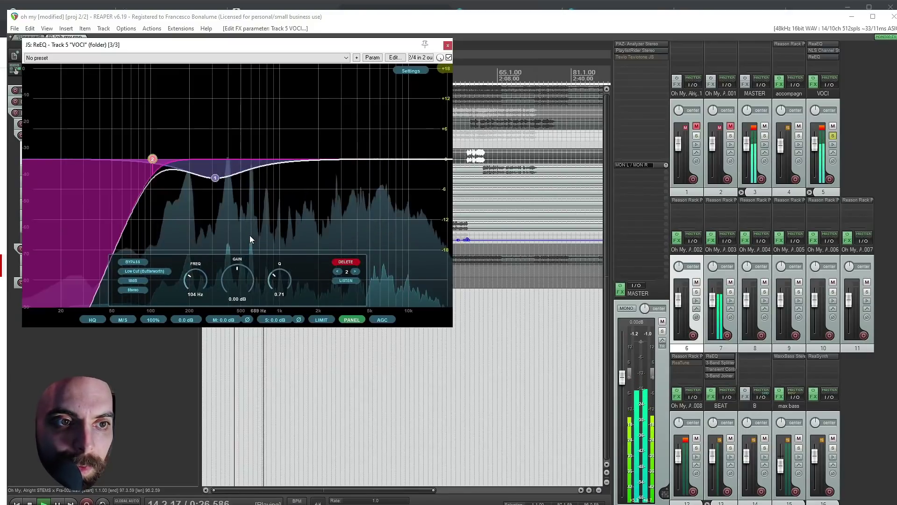
drag(152, 159, 147, 159)
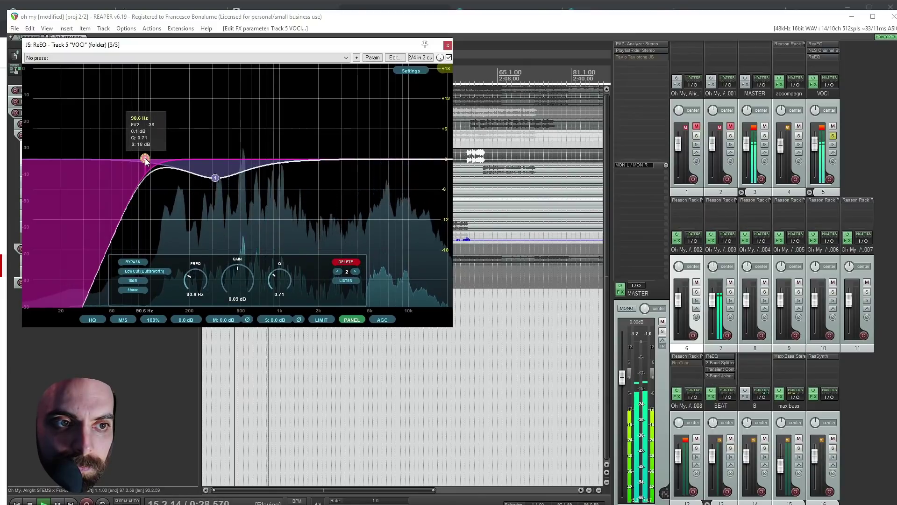
click(215, 179)
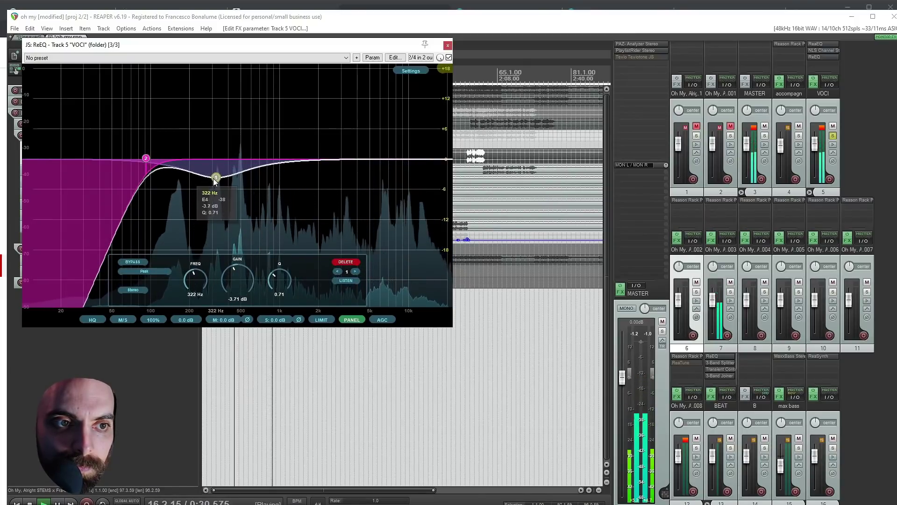
Add a narrow peak boost near 107 Hz with Q 3.97, compare it bypassed, lower its gain slightly and close ReEQ.
double_click(172, 134)
drag(173, 135, 155, 119)
scroll(150, 130, up, 7)
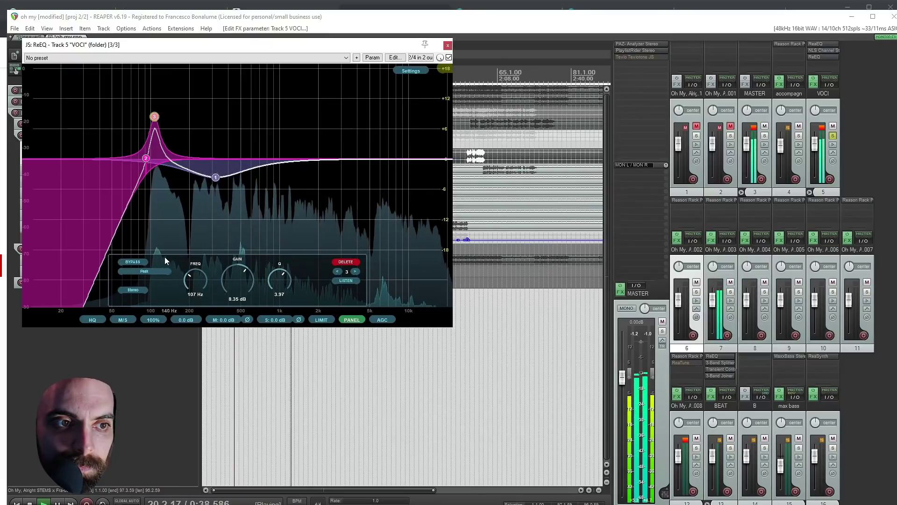
click(134, 262)
click(133, 262)
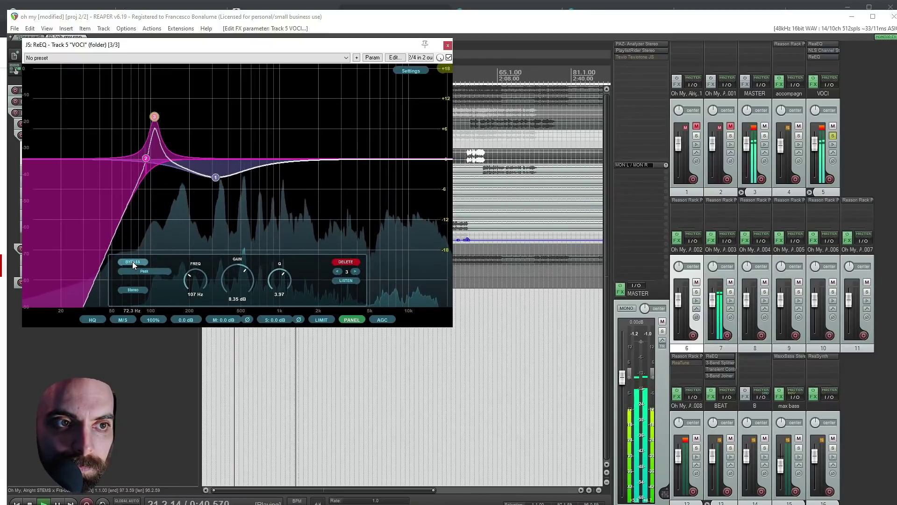
mouse_move(155, 120)
drag(153, 118, 154, 121)
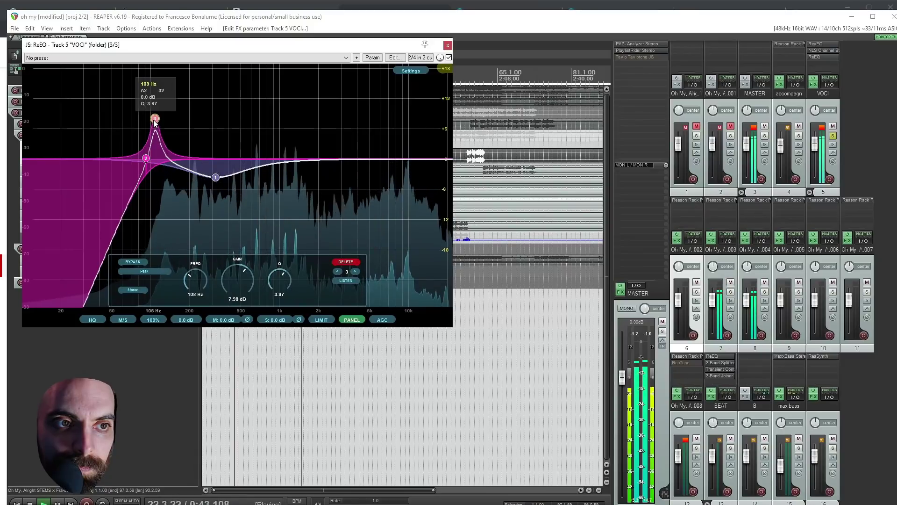
click(214, 176)
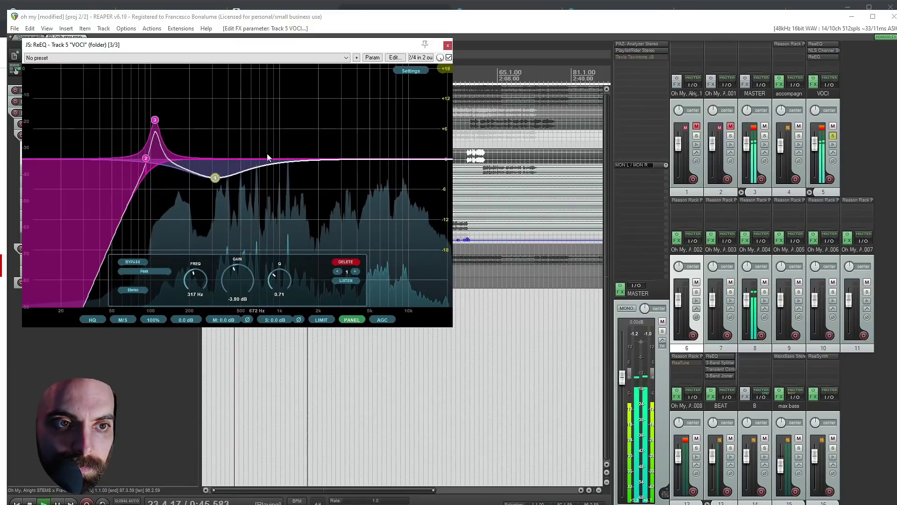
click(447, 46)
Unsolo VOCI, add CLA-76 Stereo (Waves) to its effects and play the full mix.
click(833, 136)
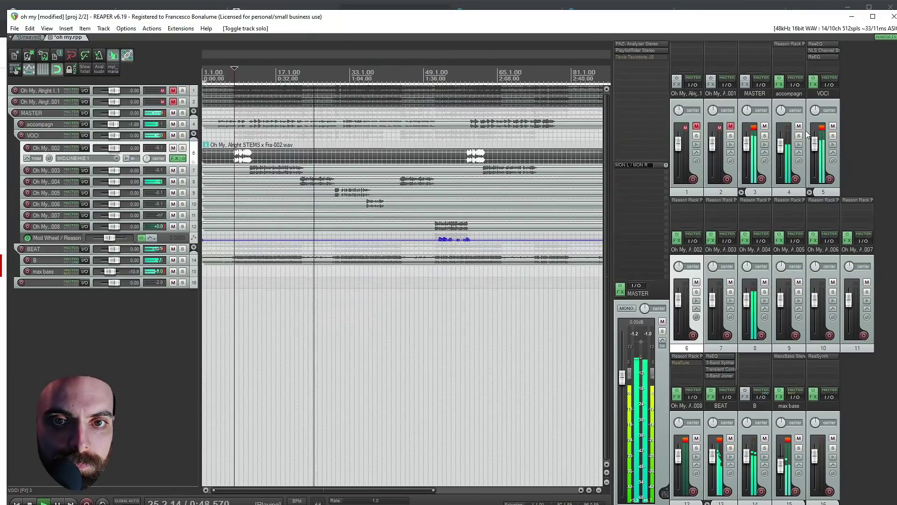
click(815, 63)
text(76)
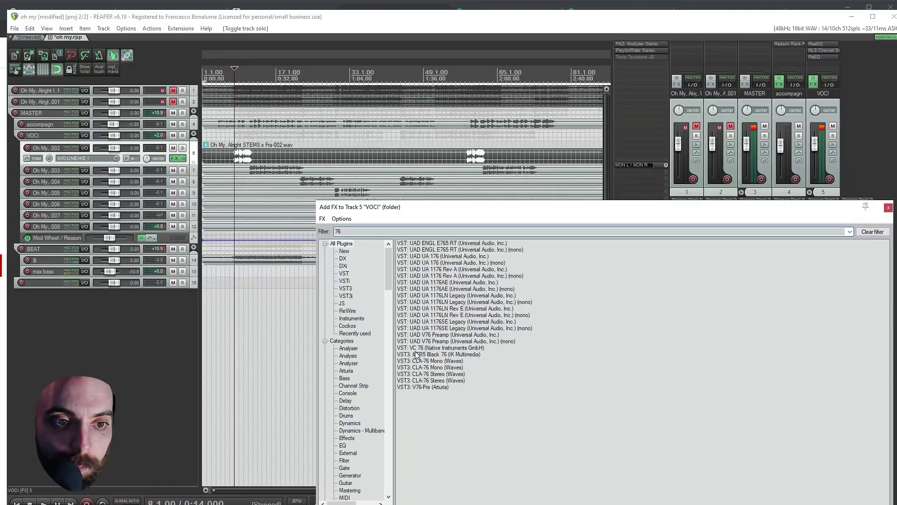
double_click(420, 381)
key(space)
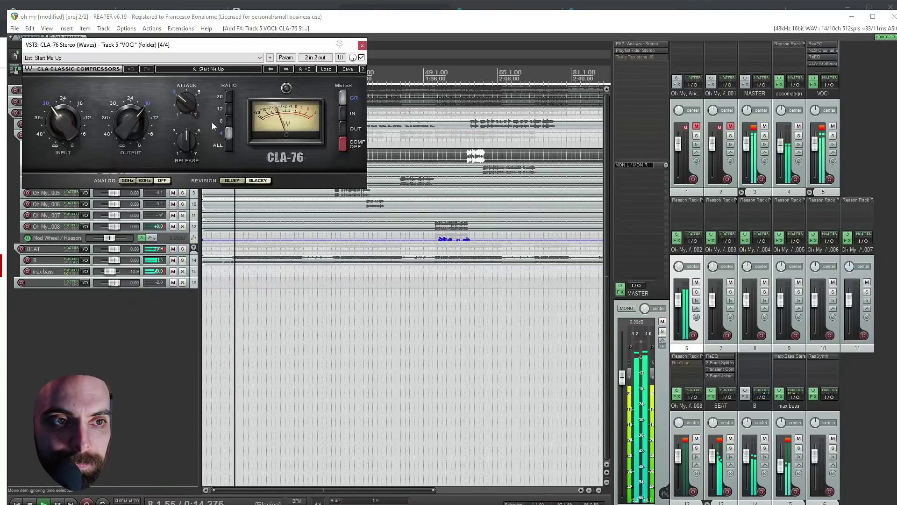
Set the CLA-76 attack to about 5.24 and its output to -15.0.
drag(185, 112, 185, 119)
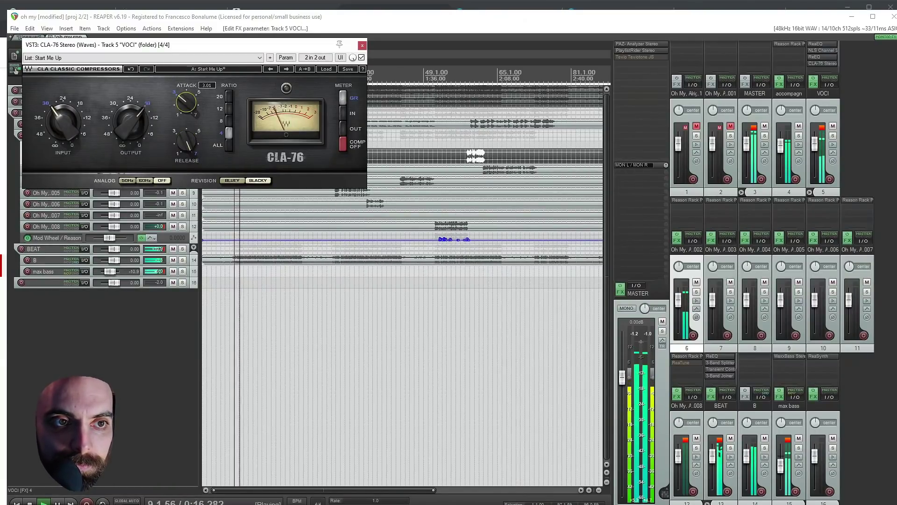
mouse_move(186, 103)
mouse_down()
mouse_move(186, 82)
mouse_move(186, 124)
mouse_move(186, 107)
mouse_up()
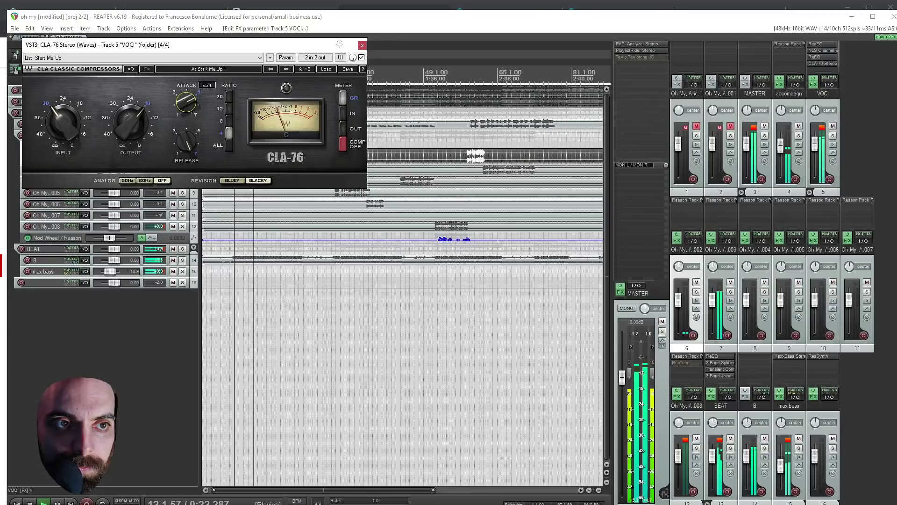
drag(134, 123, 135, 126)
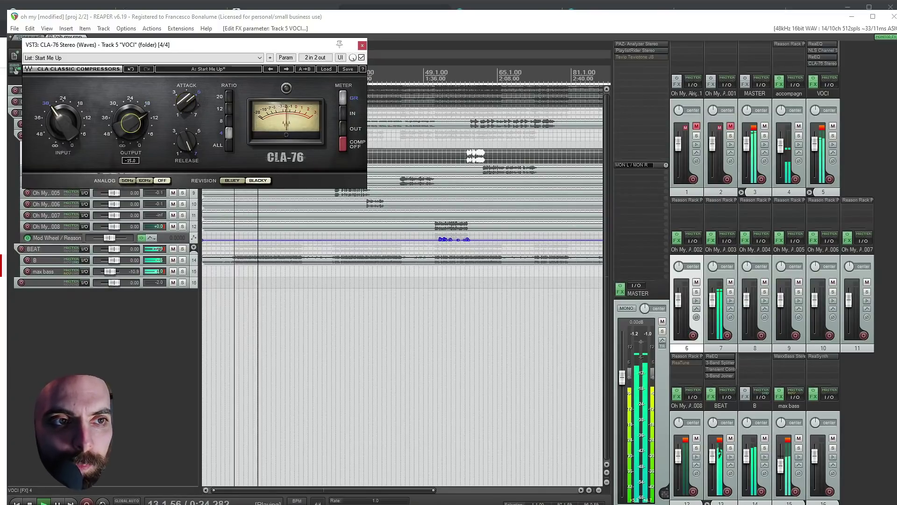
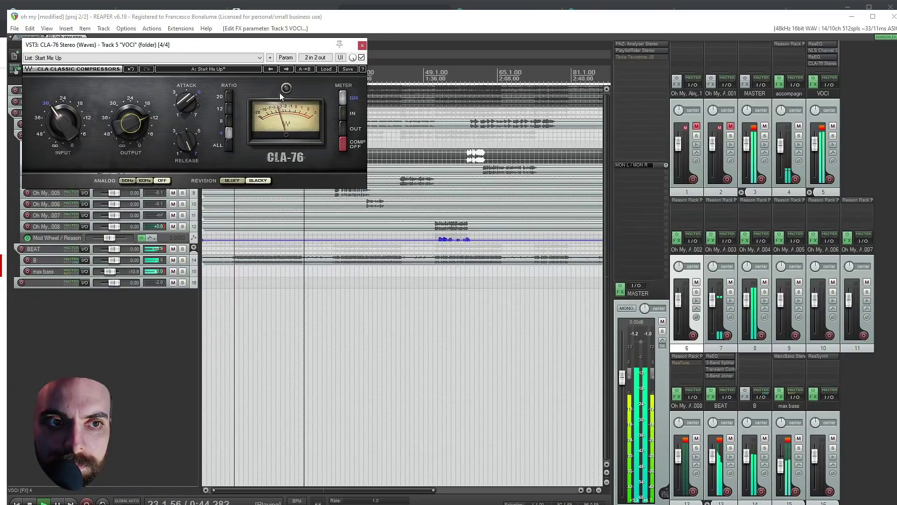
Set the release of the VOCI CLA-76 to 6.77 and close the compressor.
click(186, 142)
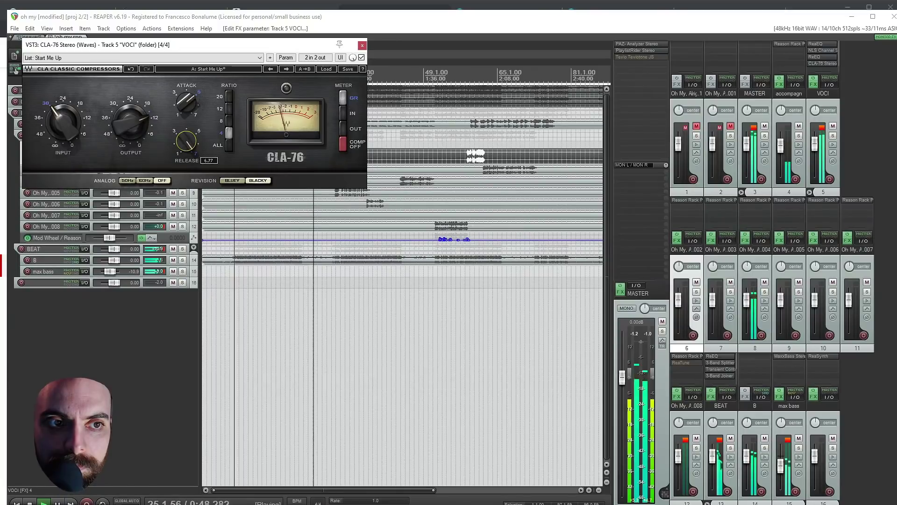
click(362, 46)
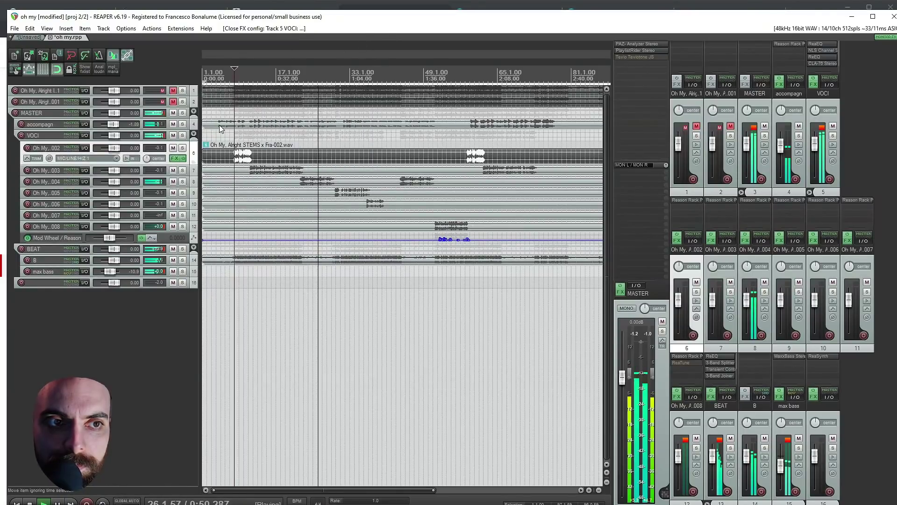
Solo accompagn, copy CLA-76 Stereo from VOCI to it and adjust the copy's attack.
click(52, 123)
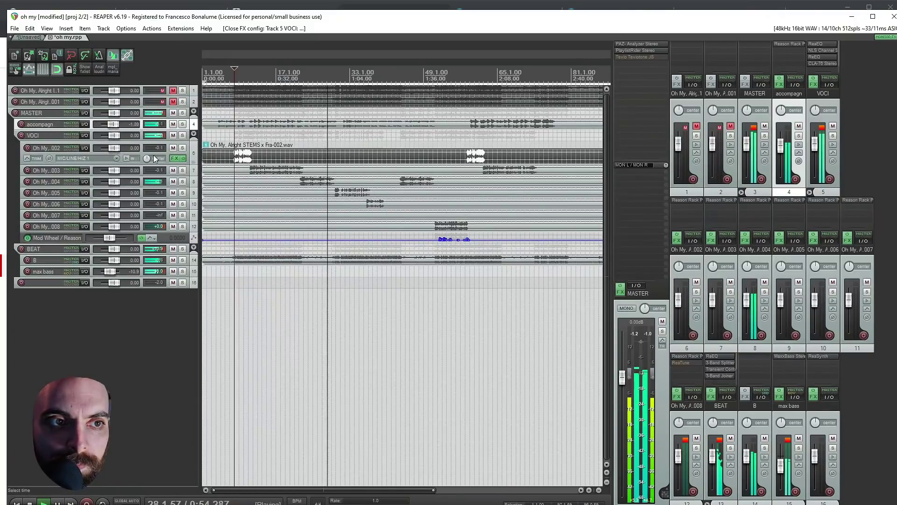
click(183, 124)
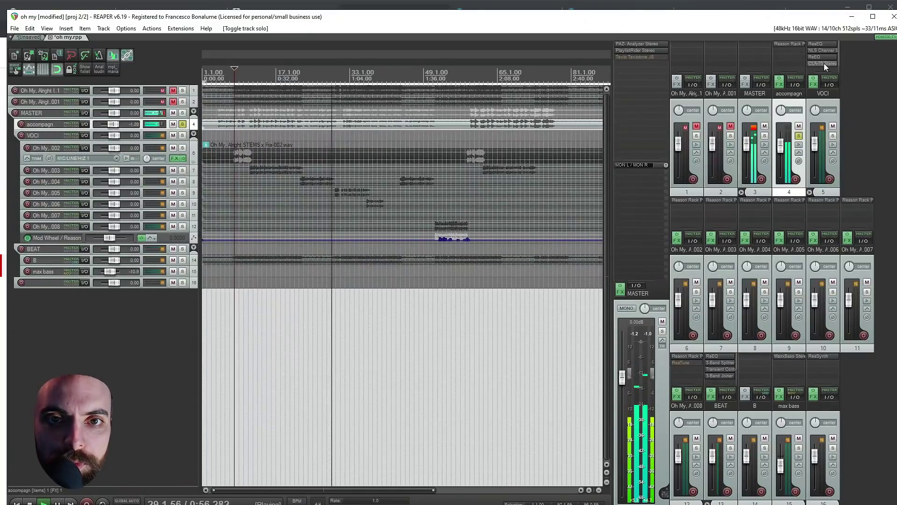
drag(822, 64, 782, 52)
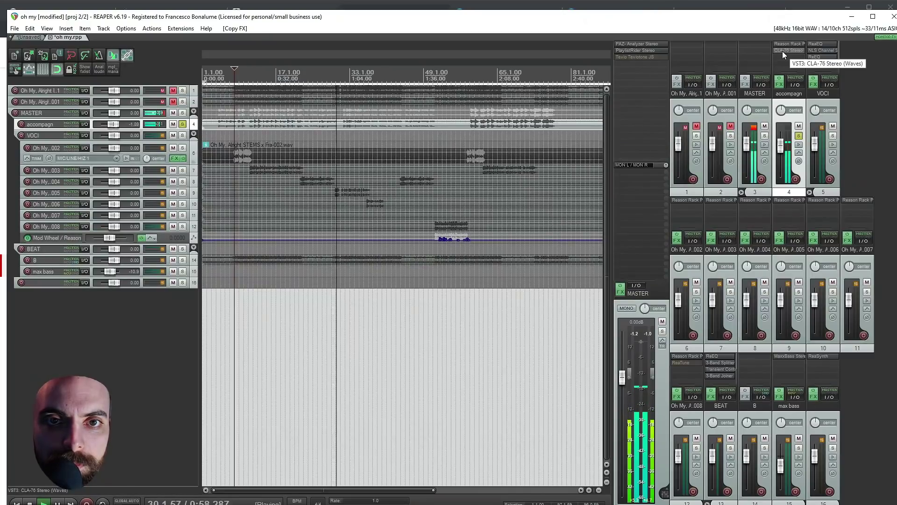
click(783, 51)
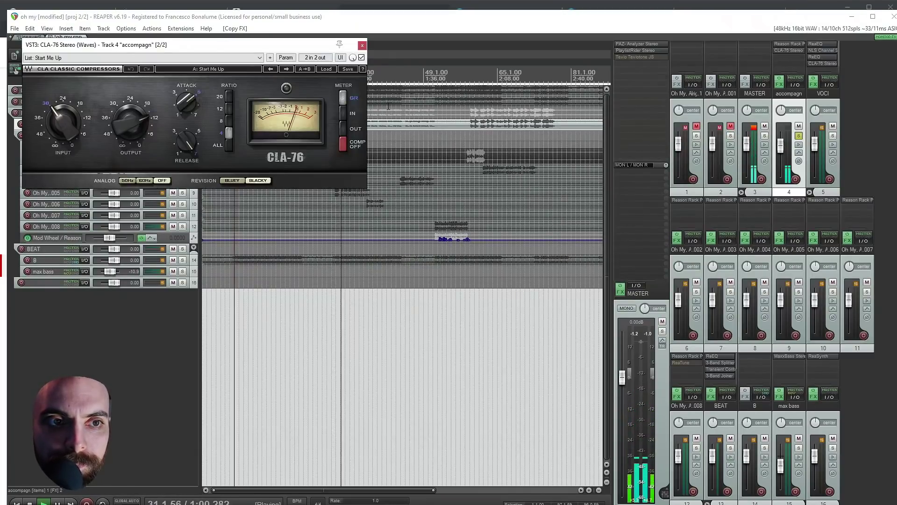
drag(181, 106, 185, 103)
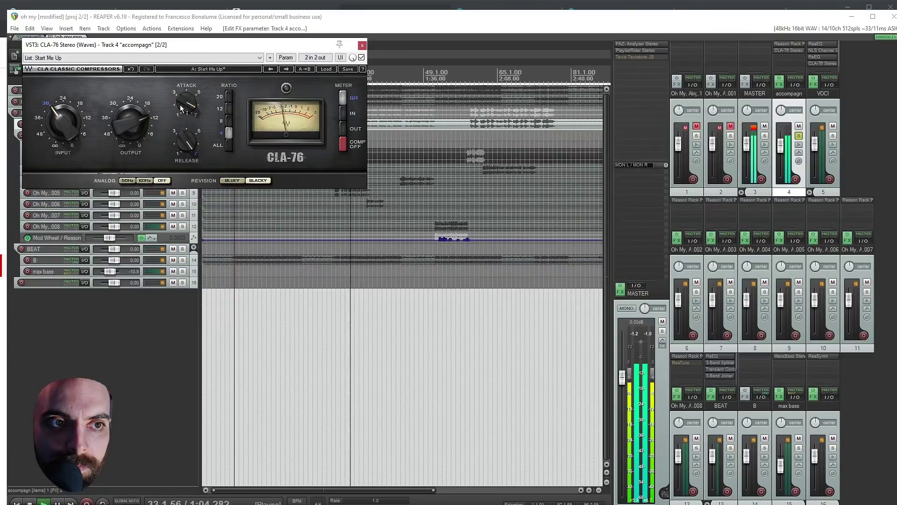
click(362, 45)
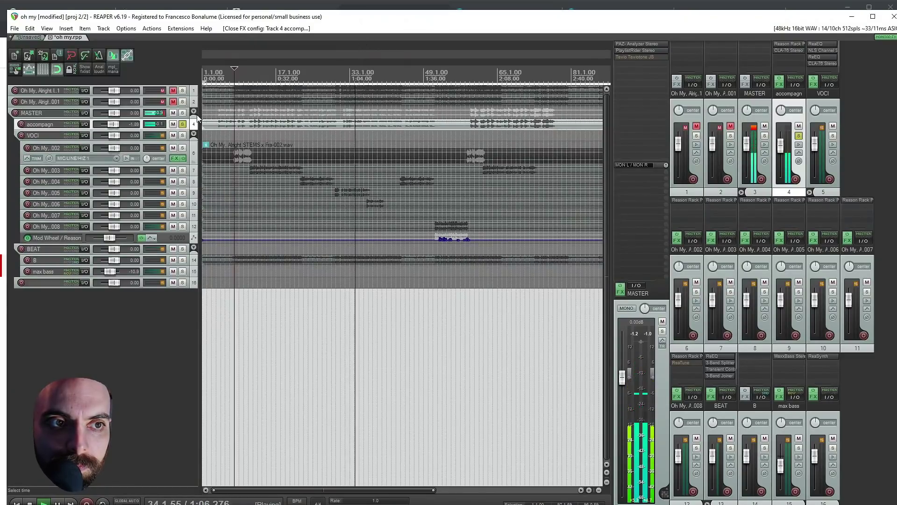
Unsolo accompagn and lower its volume to about -7.2 dB.
click(182, 124)
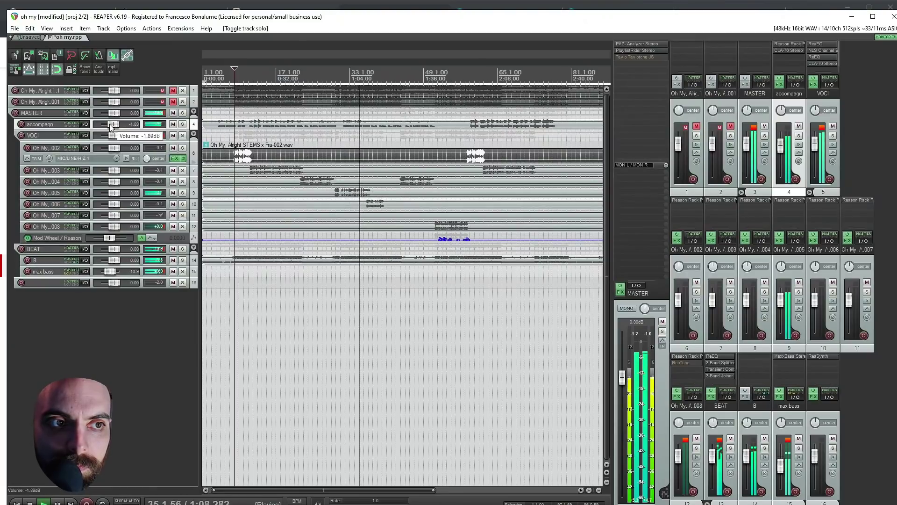
drag(781, 146, 781, 152)
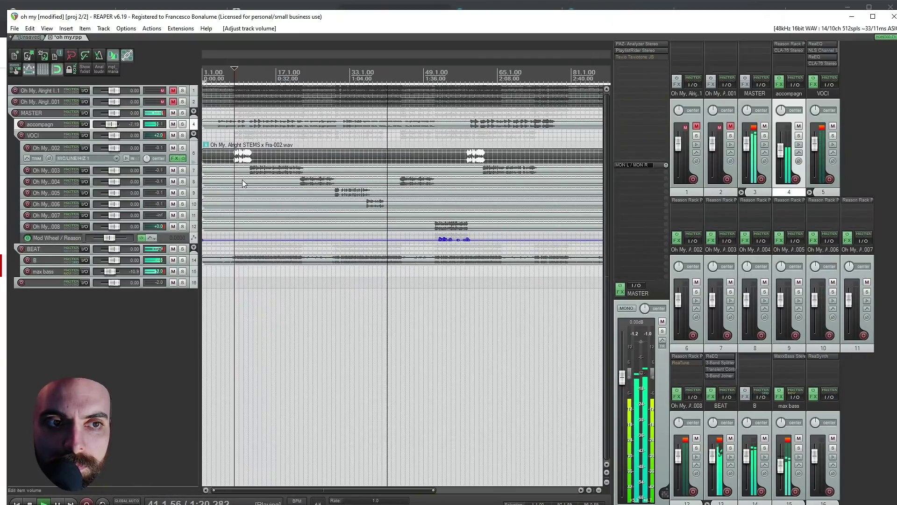
Replay from just before the first vocal, solo VOCI and add TDR Nova (Tokyo Dawn Labs) to its effects.
click(229, 136)
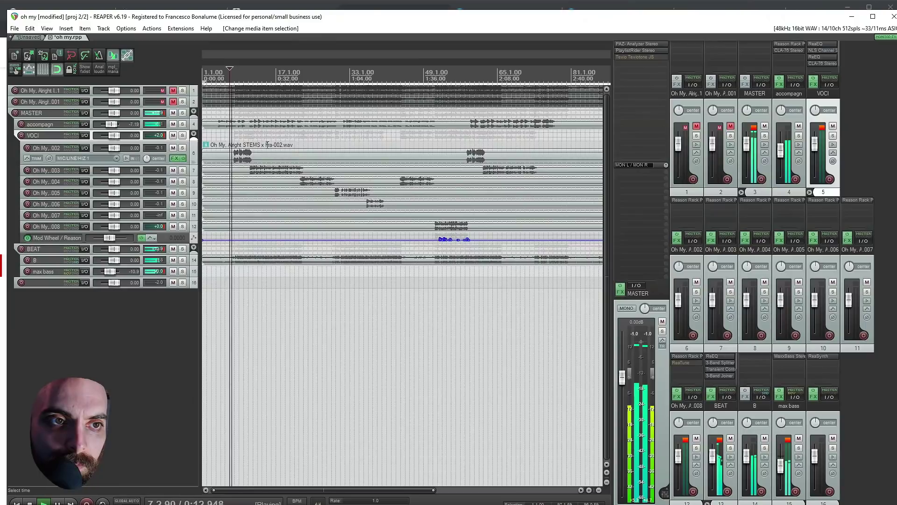
scroll(291, 156, up, 3)
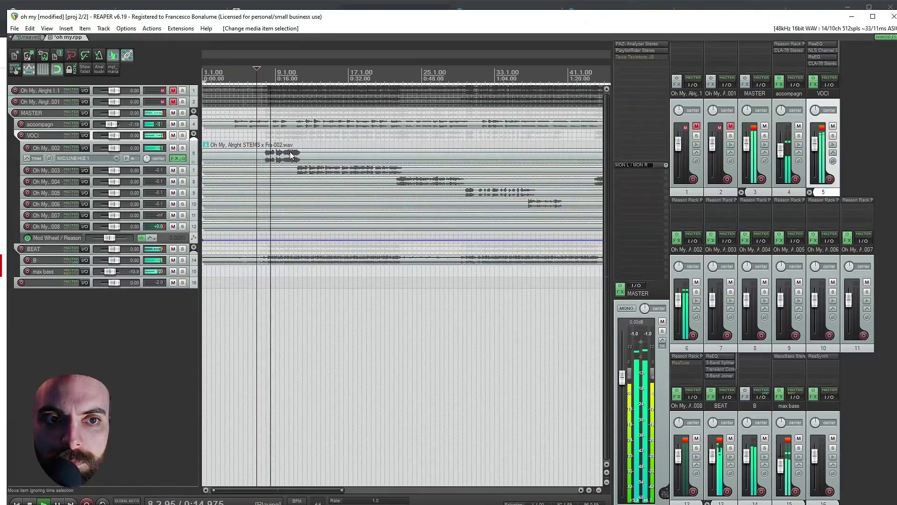
click(182, 148)
click(182, 148)
click(182, 135)
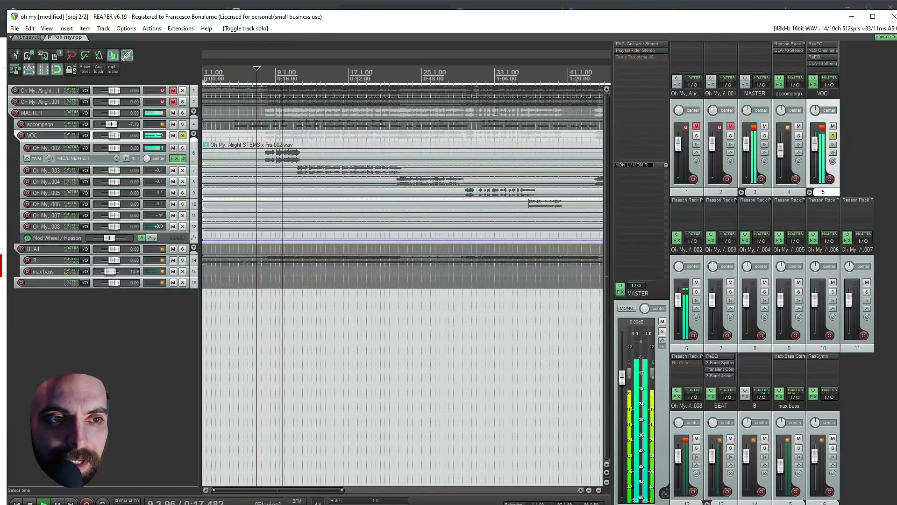
click(813, 83)
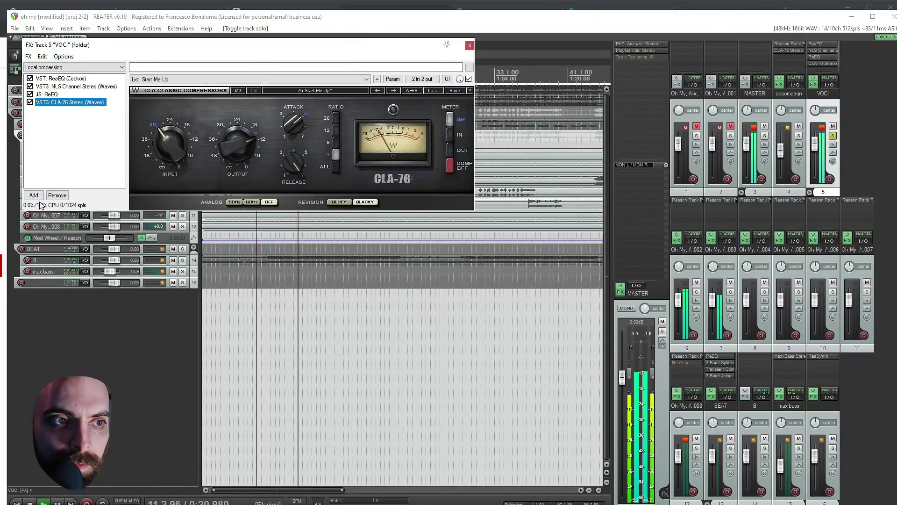
click(33, 195)
text(tdr)
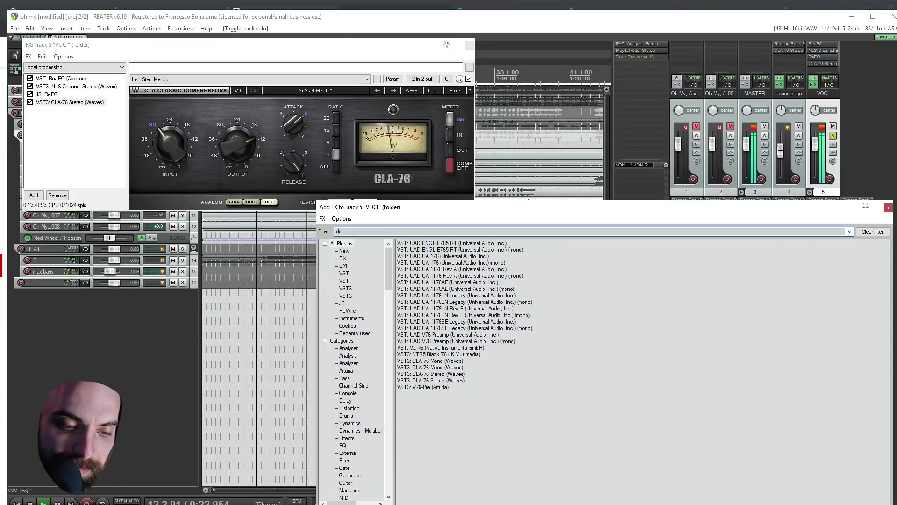
double_click(423, 277)
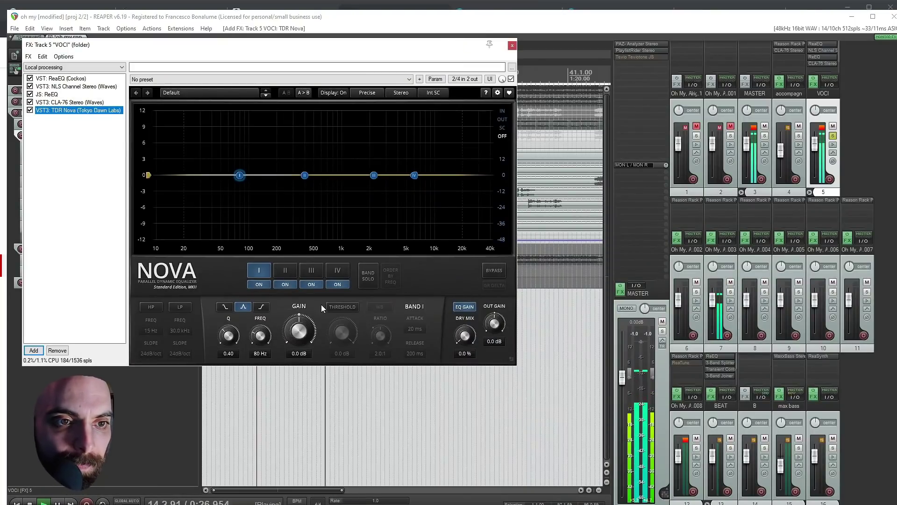
Make Nova's band I a low shelf and tune it to 122 Hz with 0.2 dB gain while soloing the band.
click(226, 308)
click(370, 279)
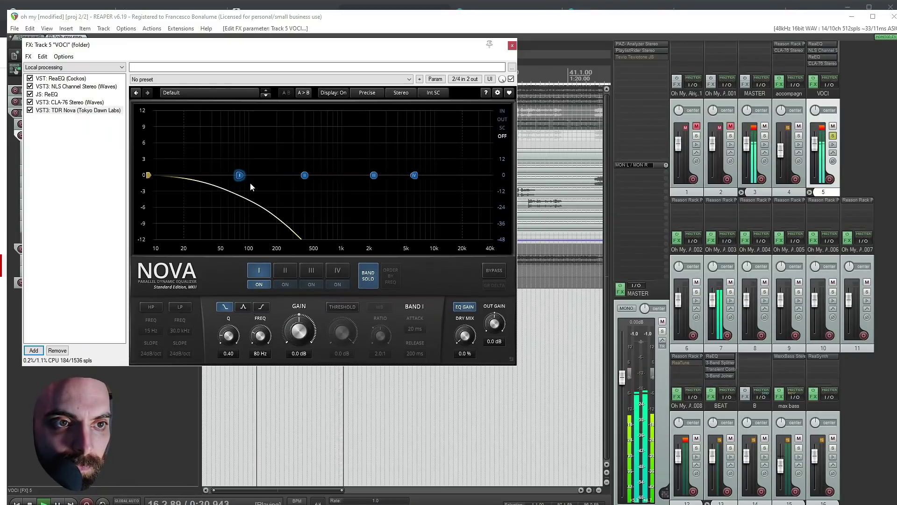
drag(240, 177, 257, 175)
click(362, 278)
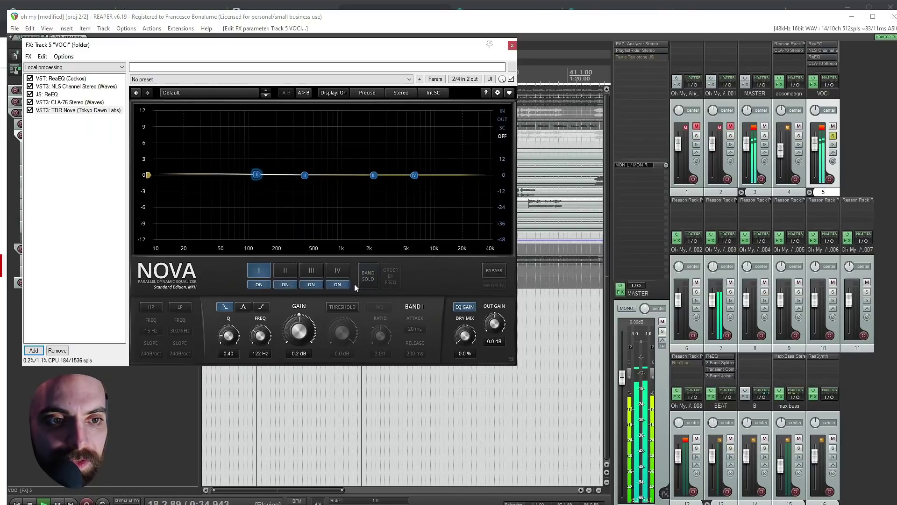
Enable band I's threshold at -22.6 dB with 356 ms attack and 78 ms release, and compare Nova bypassed before closing it.
click(343, 307)
drag(342, 333, 342, 360)
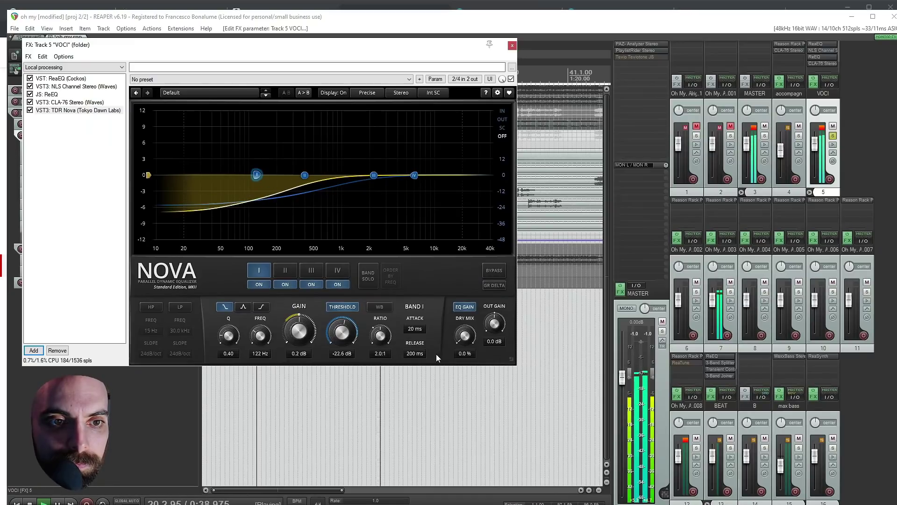
drag(415, 329, 415, 363)
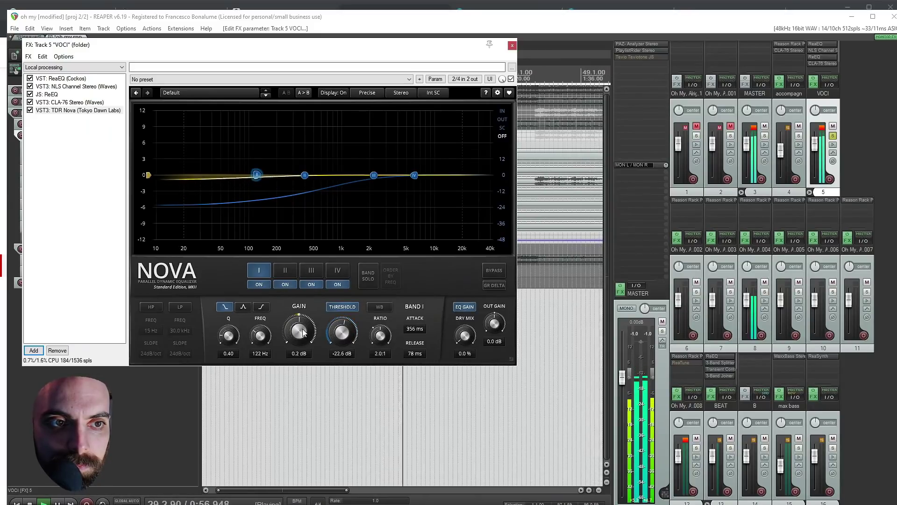
click(511, 80)
click(511, 79)
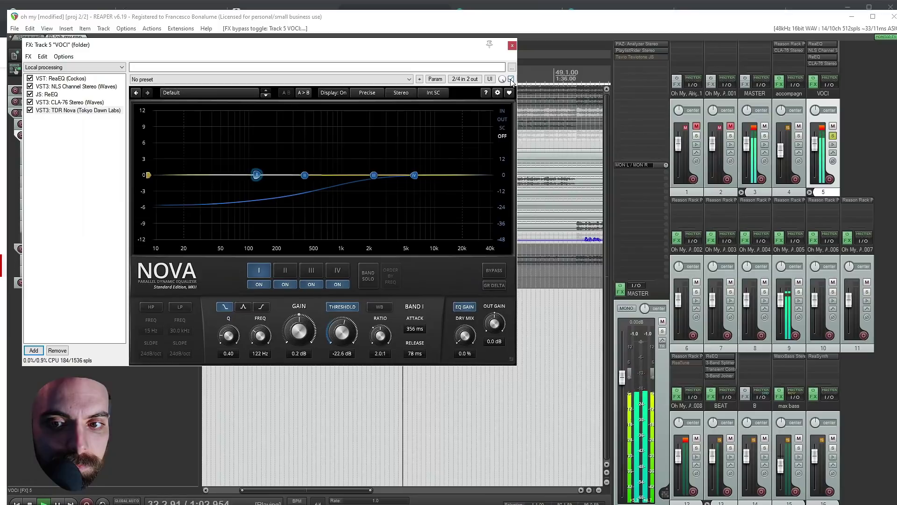
click(512, 45)
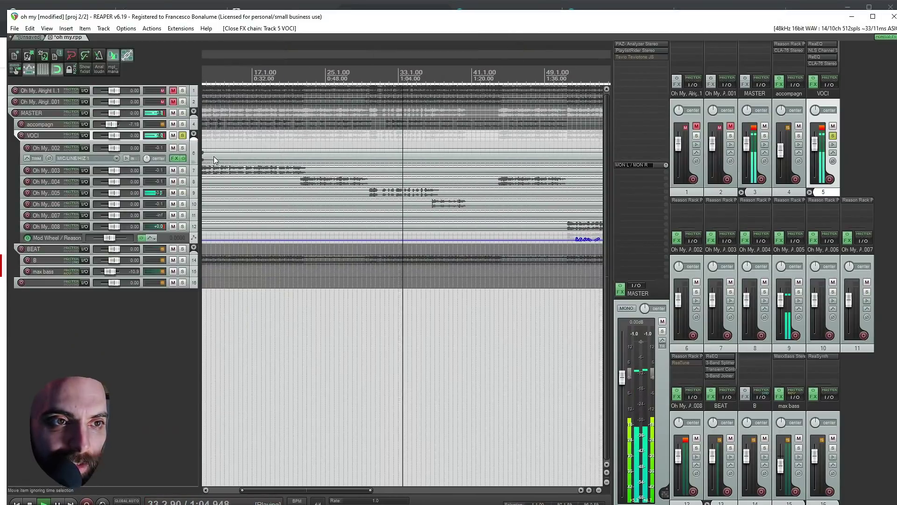
Unsolo VOCI and replay the full mix from just before the first vocal.
click(182, 136)
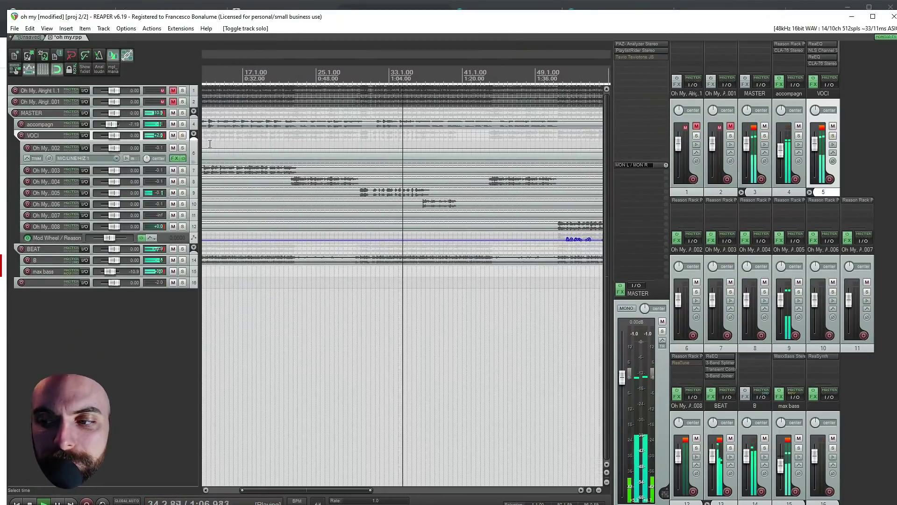
scroll(309, 186, down, 2)
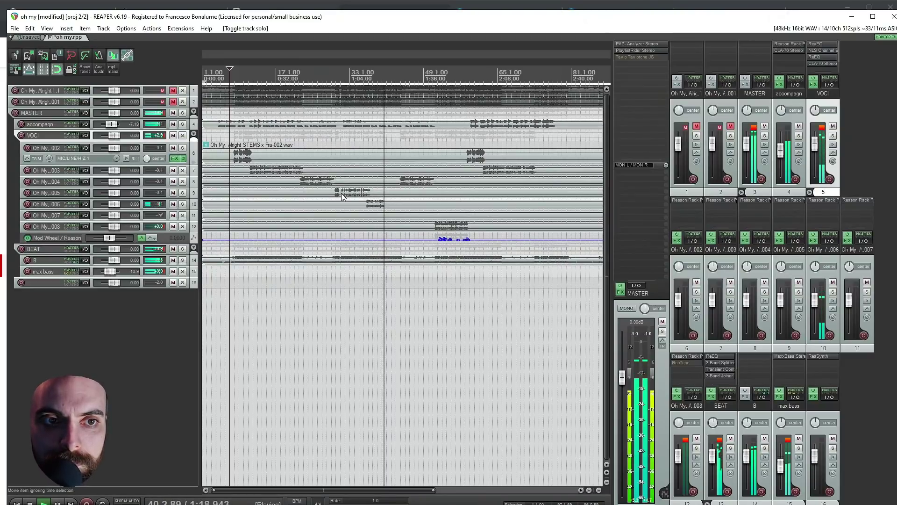
click(225, 135)
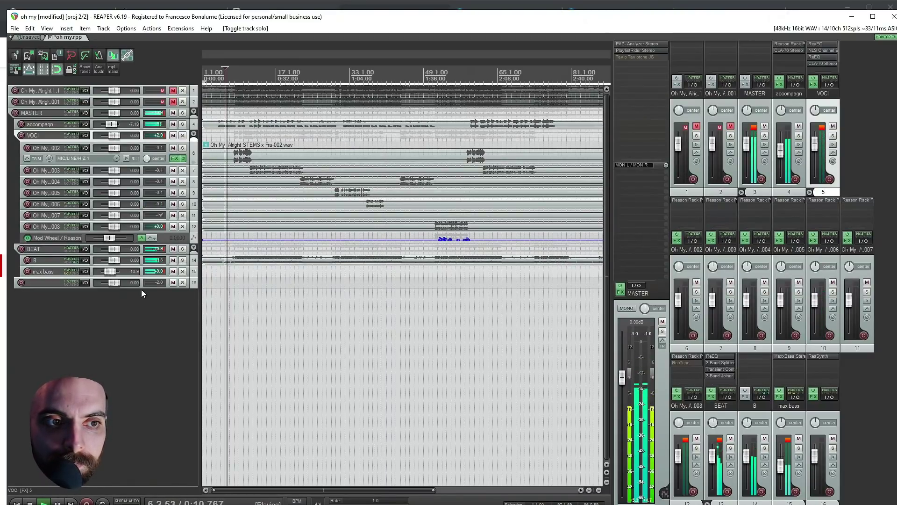
Enlarge the B track, stop playback and add ReaComp (Cockos) to the MASTER folder track.
drag(60, 265, 60, 287)
click(757, 51)
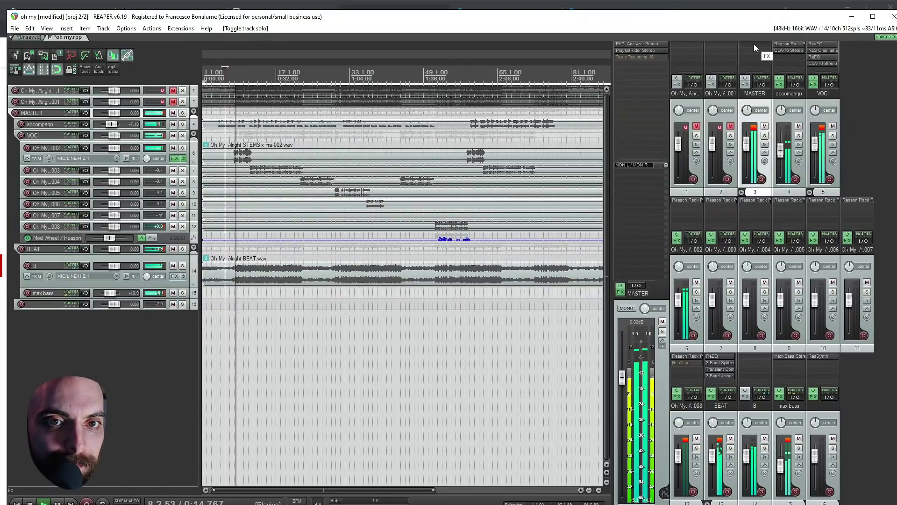
key(space)
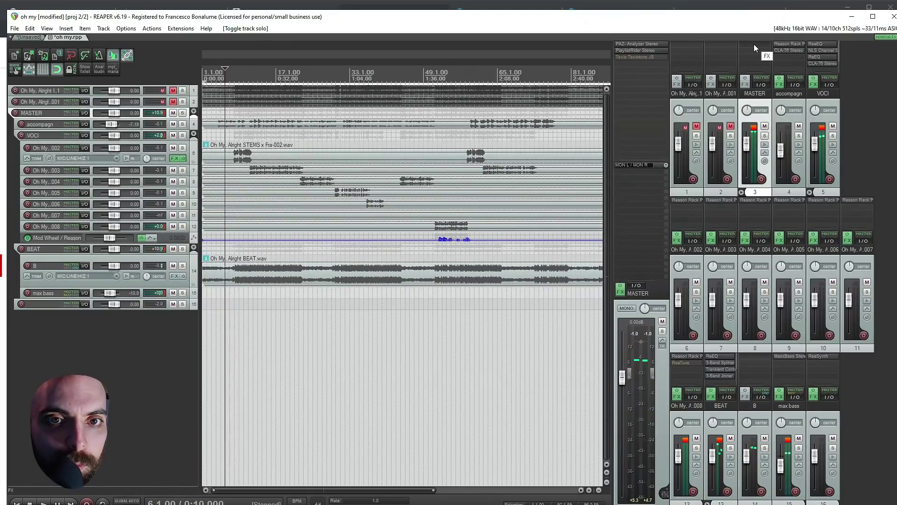
double_click(753, 44)
text(reas)
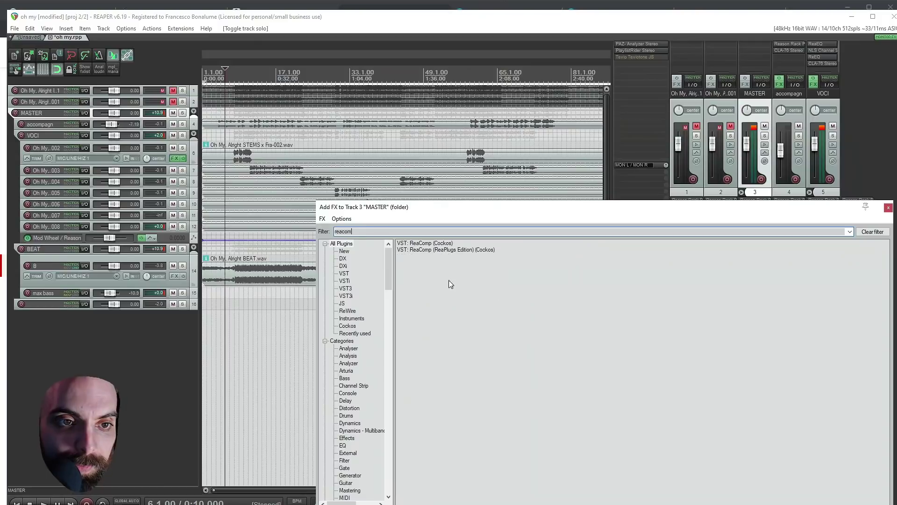
double_click(432, 243)
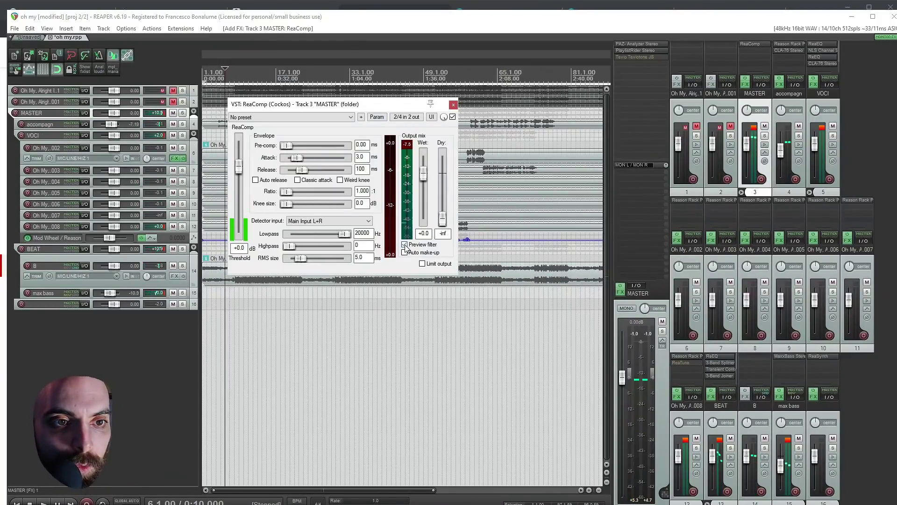
Set ReaComp's detector filters to 6765 Hz lowpass and 2355 Hz highpass, using the filter preview during playback.
key(space)
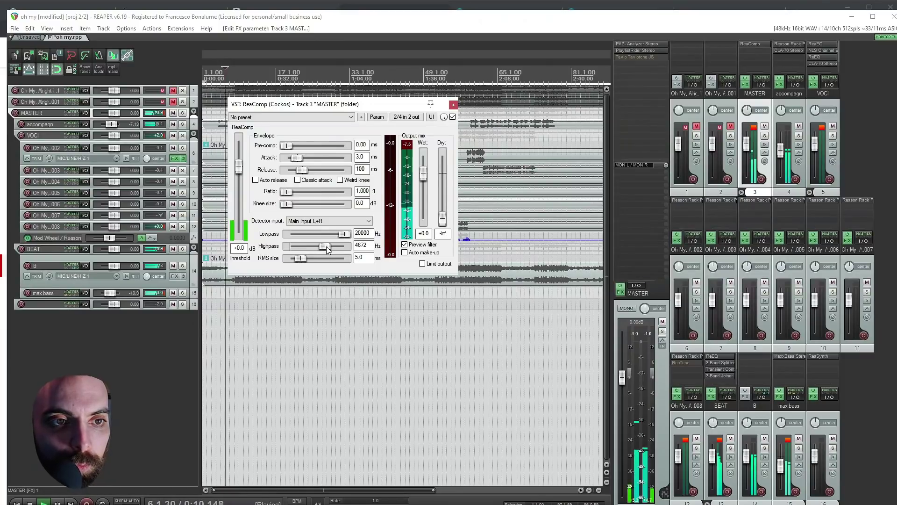
drag(321, 250, 339, 238)
drag(323, 107, 377, 128)
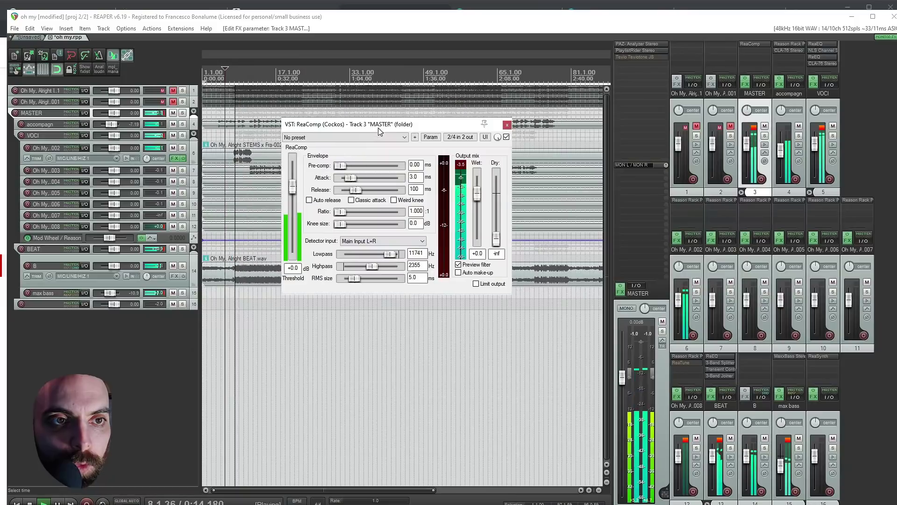
drag(393, 256, 381, 255)
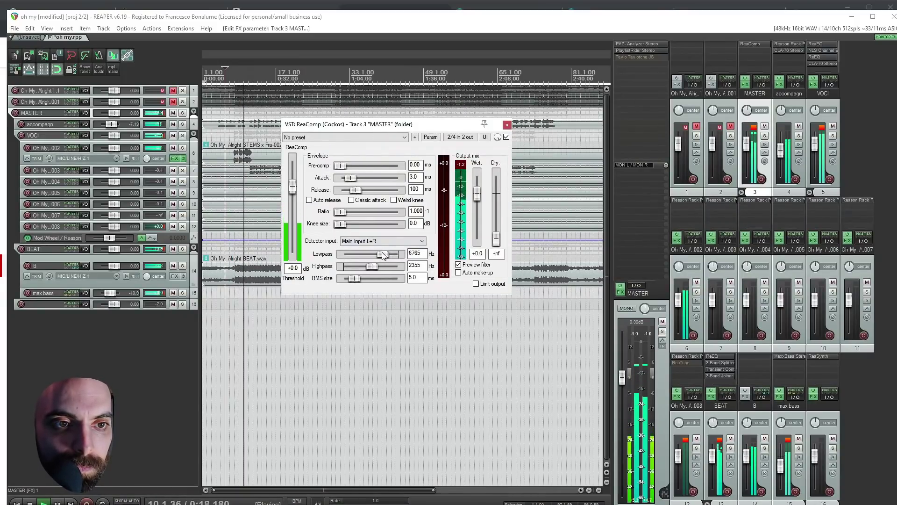
click(459, 264)
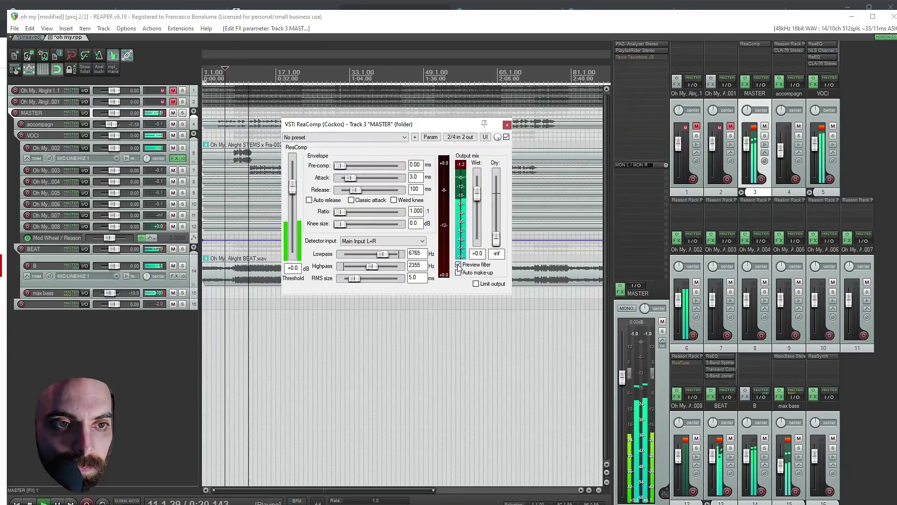
Set ReaComp's detector input to Feedback (pre-fader), its ratio to 2.15 and its threshold to about -30.8 dB.
drag(296, 194, 295, 216)
click(360, 241)
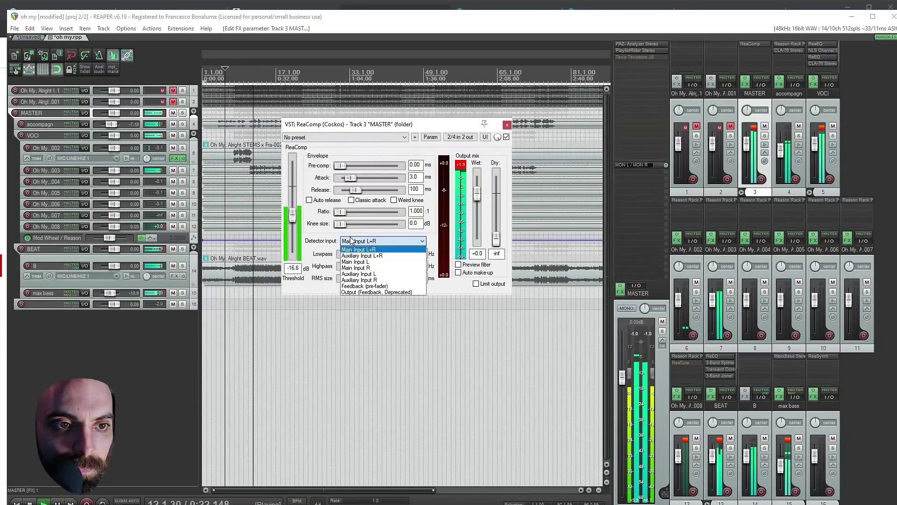
click(360, 286)
drag(340, 211, 359, 212)
drag(293, 215, 295, 238)
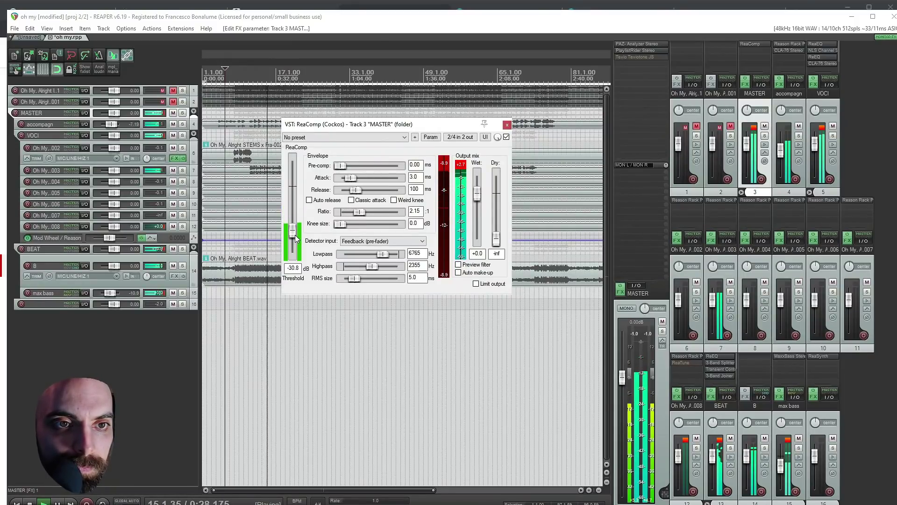
Set ReaComp's attack to 161 ms and its release to 447 ms.
mouse_move(356, 190)
mouse_down()
mouse_move(370, 194)
mouse_move(383, 181)
mouse_move(367, 192)
mouse_up()
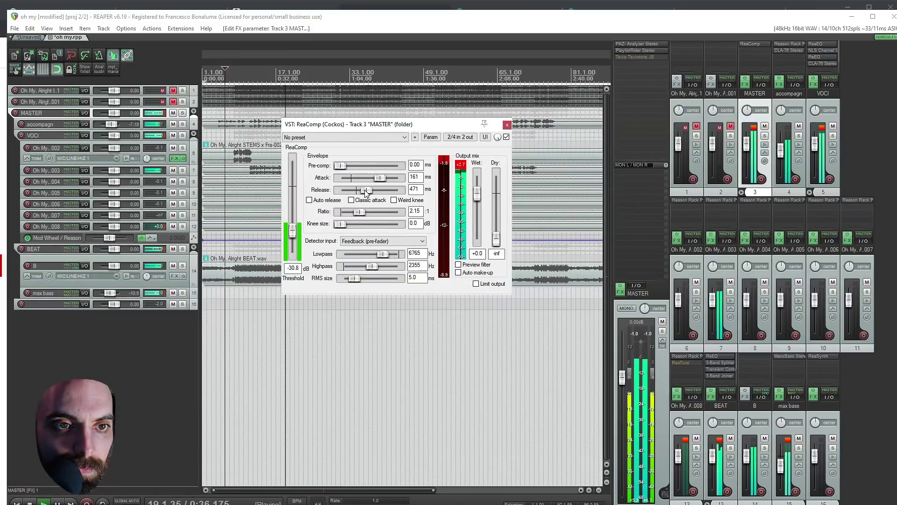
drag(366, 192, 365, 192)
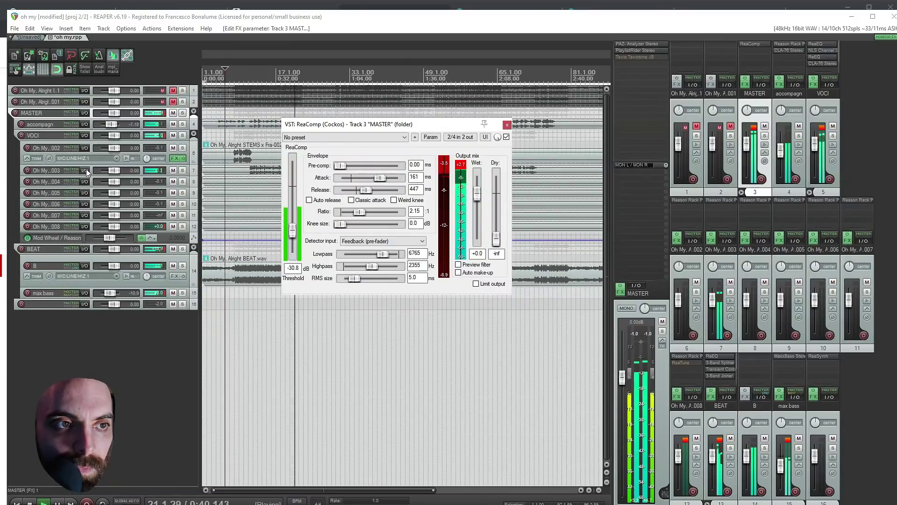
Lower the accompagn volume to about -9.2 dB and the VOCI volume to about -2 dB during playback.
click(789, 93)
shift+click(823, 94)
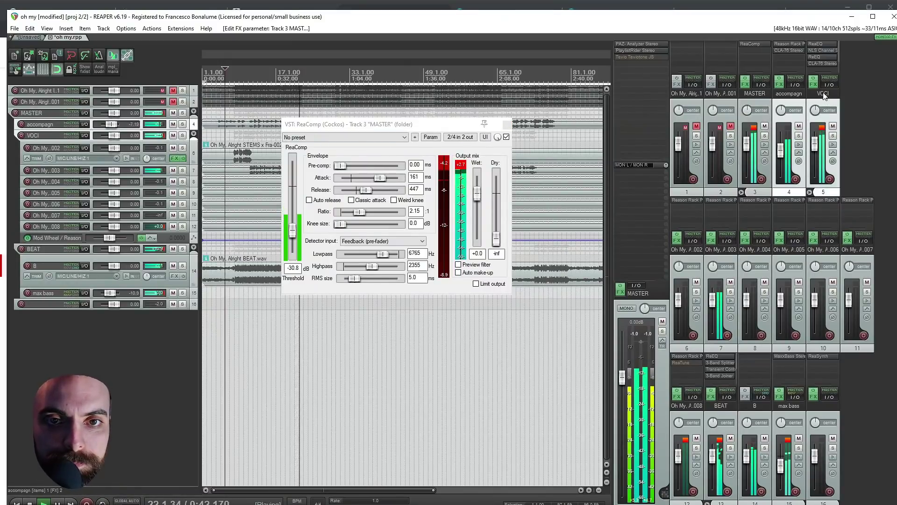
drag(815, 143, 817, 151)
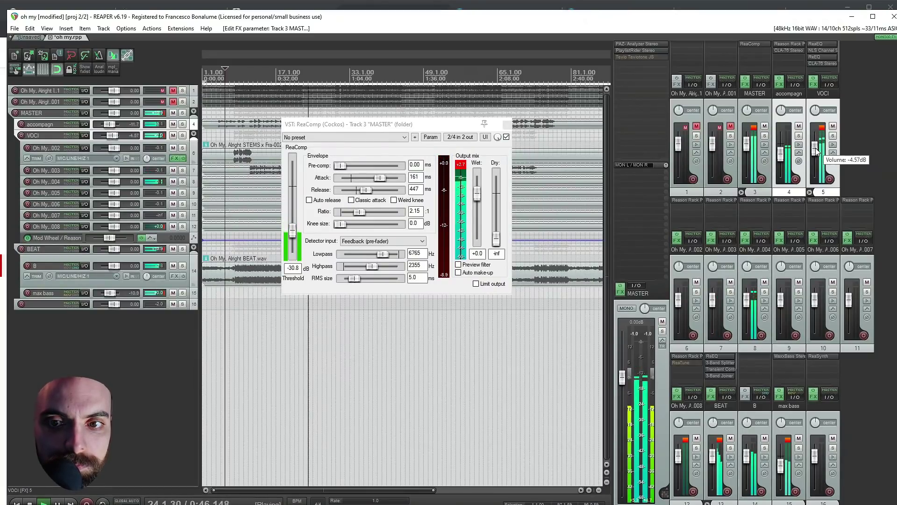
drag(817, 150, 816, 148)
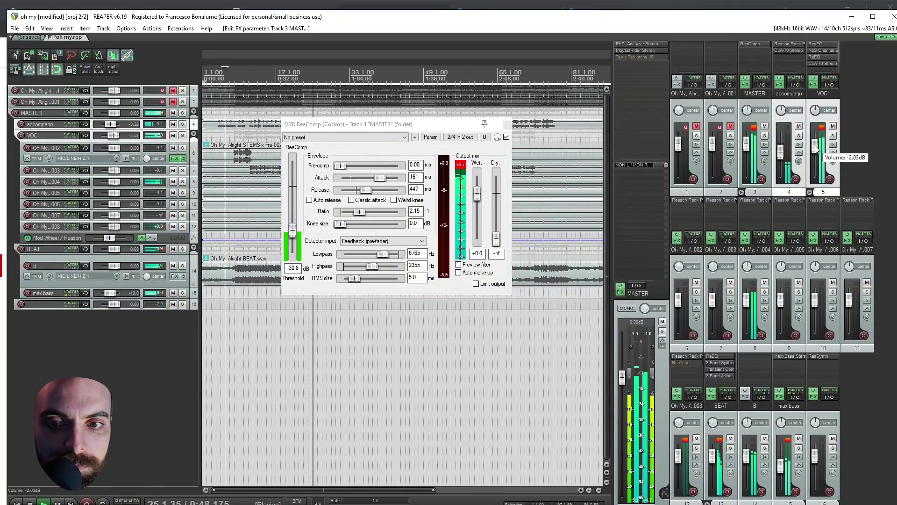
Move the ReaComp window below the track items and set its attack to 319 ms.
drag(420, 126, 358, 308)
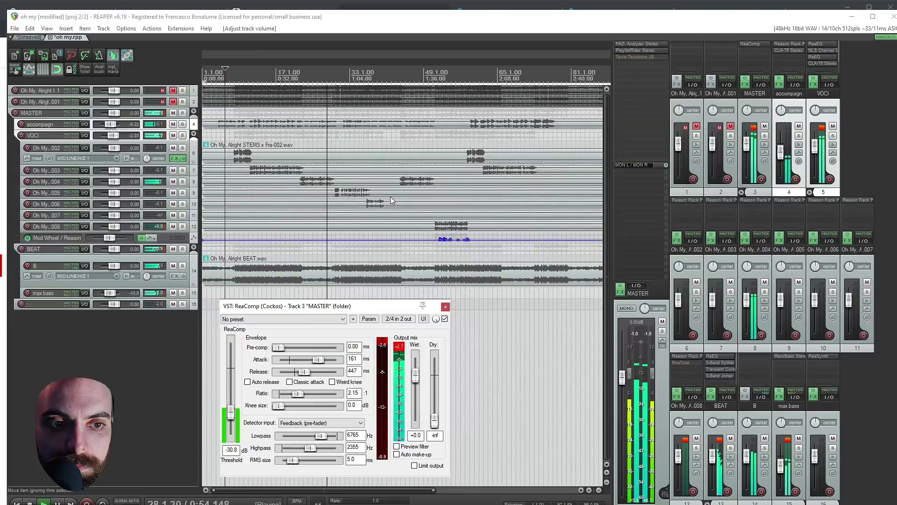
click(330, 362)
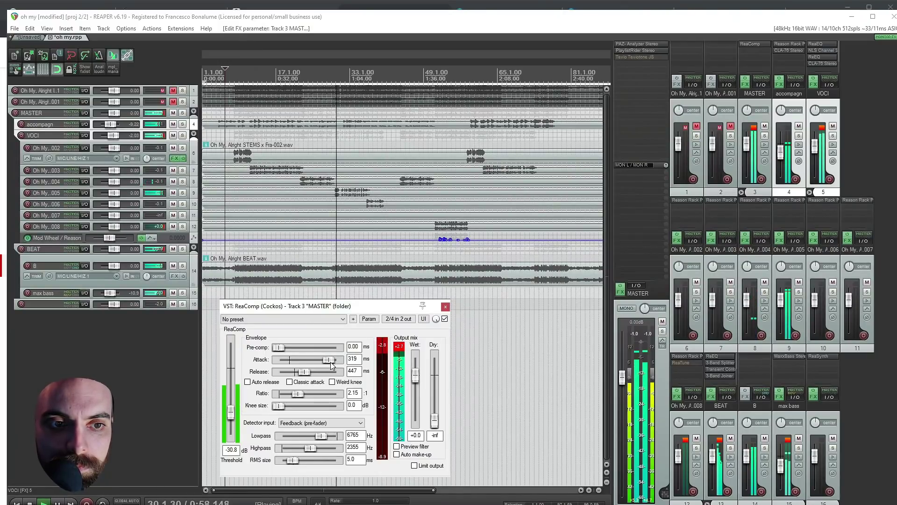
Replay the mix from the 005 vocal clip and from the first 002 vocal clip, closing ReaComp.
click(343, 197)
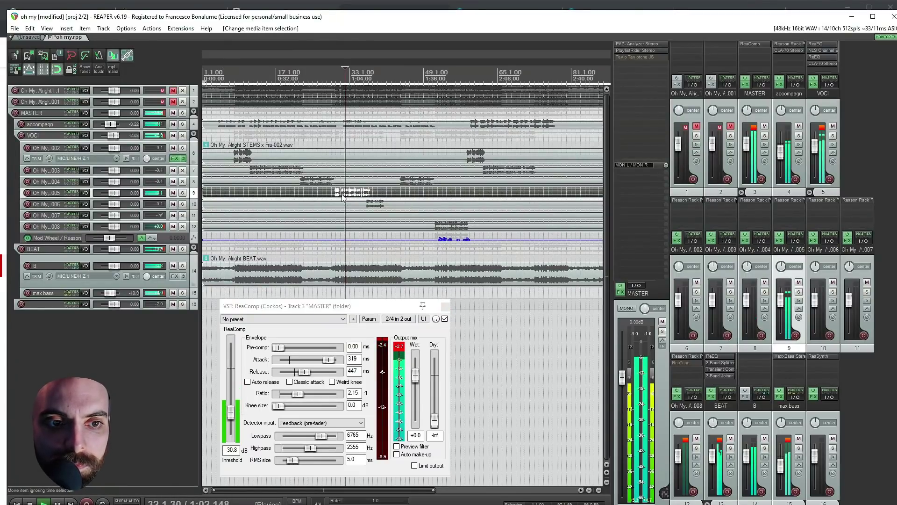
click(235, 154)
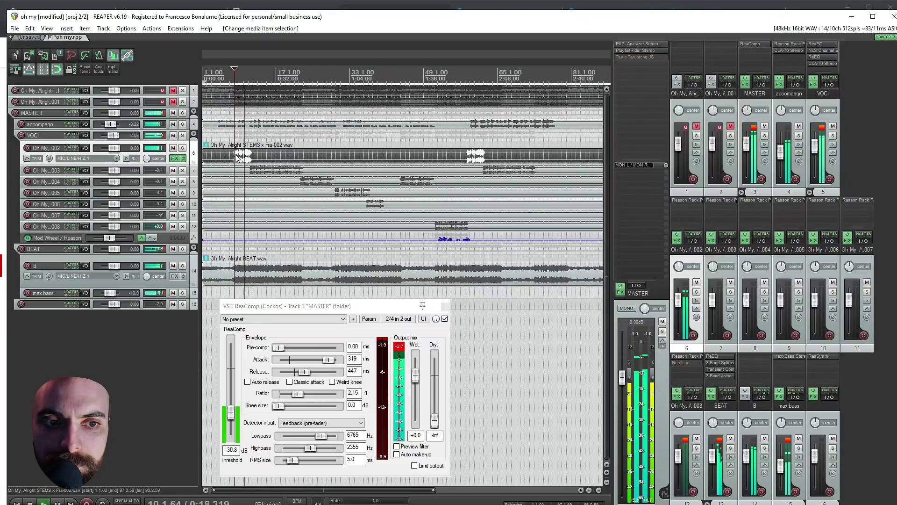
click(445, 307)
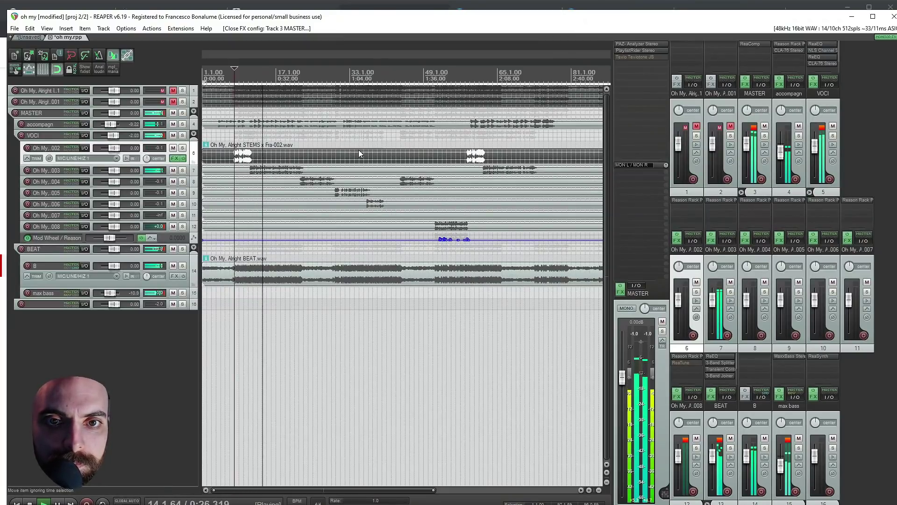
Solo VOCI, insert a new track directly above it named PARALL POP, and stop playback.
click(183, 135)
click(49, 136)
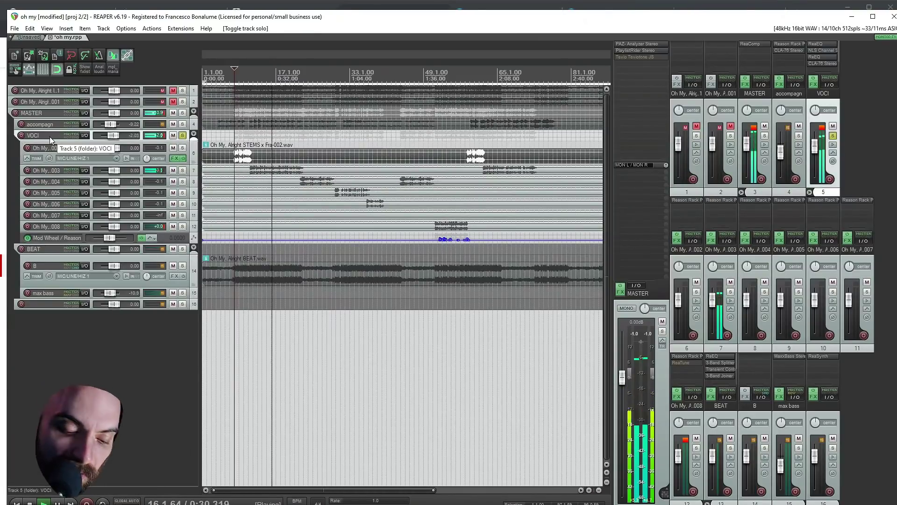
key(ctrl+t)
drag(41, 147, 40, 132)
double_click(40, 134)
text(PARALL)
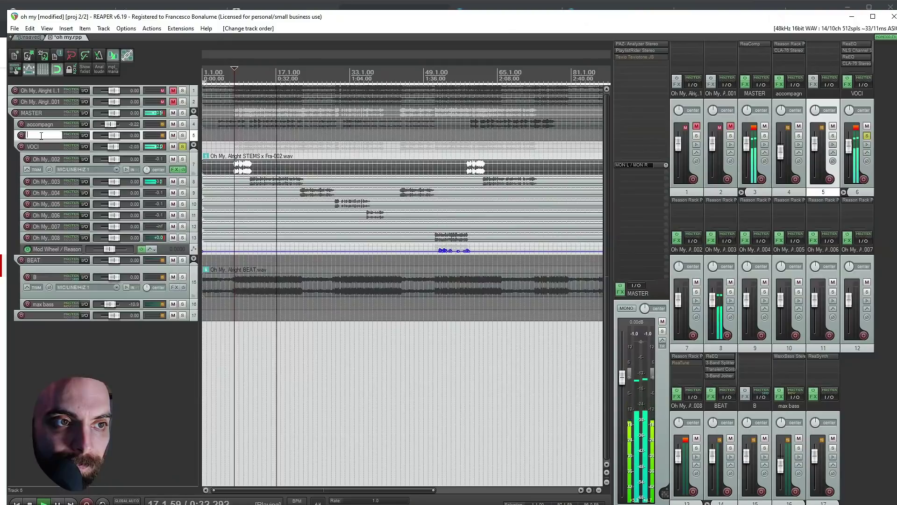
text( POP)
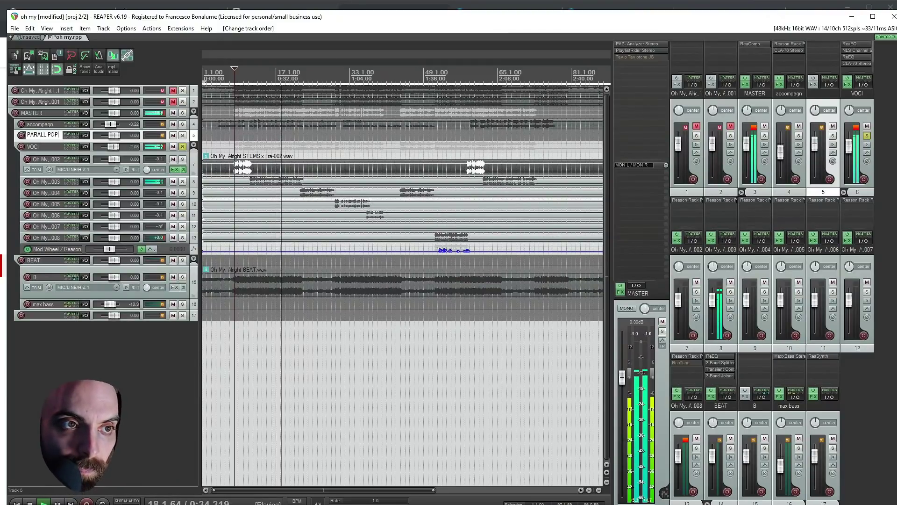
key(Return)
key(space)
Add UAD Pultec EQP-1A Legacy to PARALL POP and adjust its high-frequency boost, then close the plugin.
double_click(822, 46)
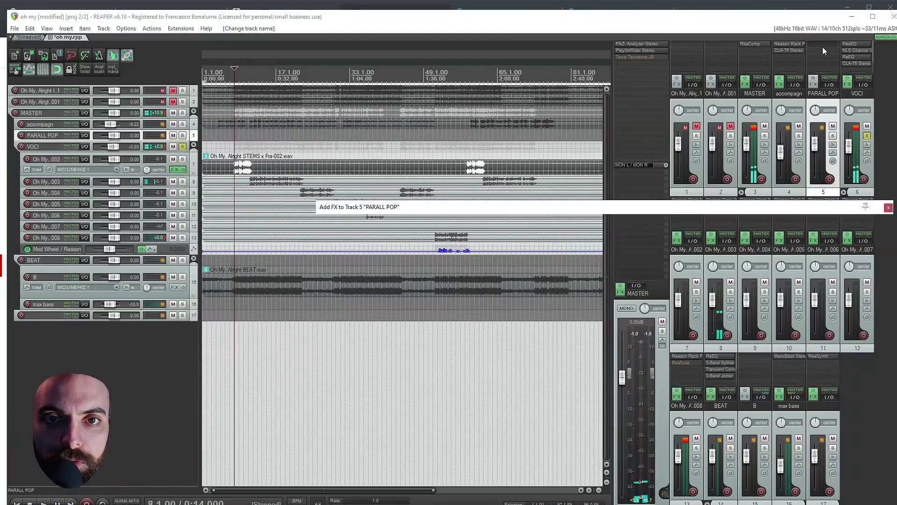
text(pulte)
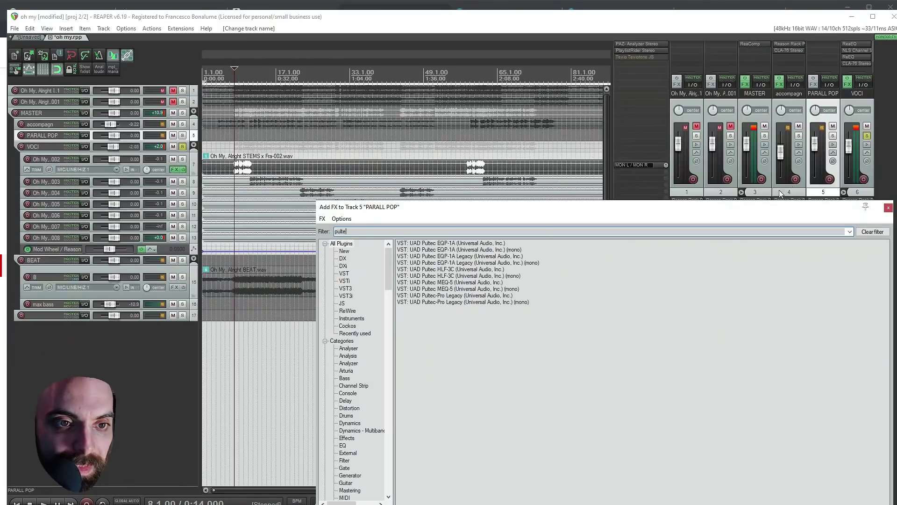
double_click(449, 257)
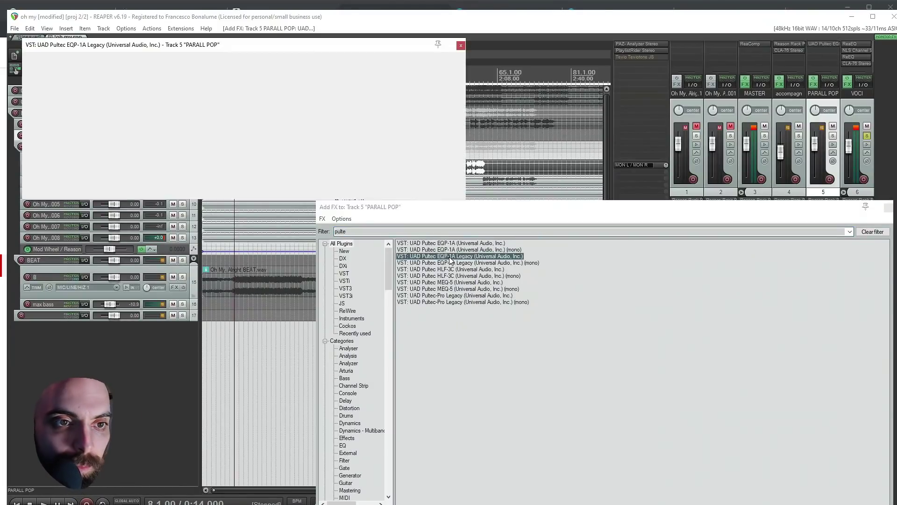
click(282, 92)
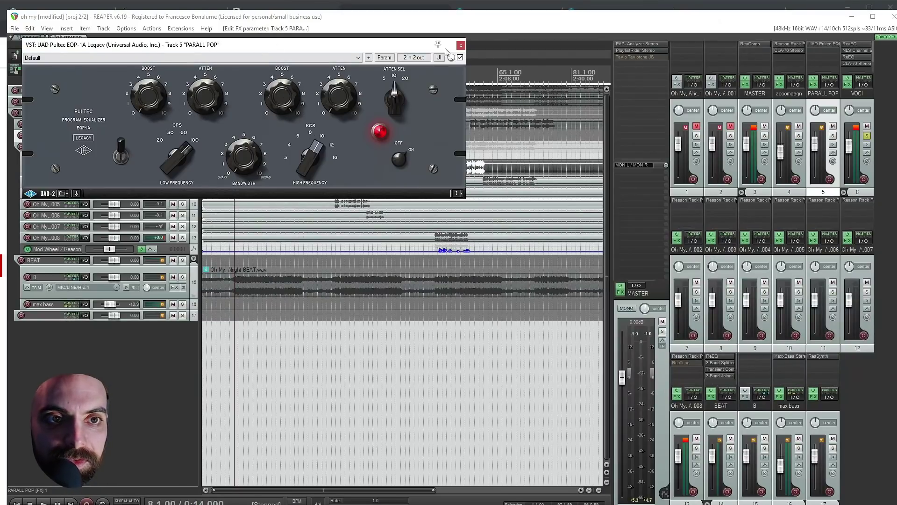
click(460, 46)
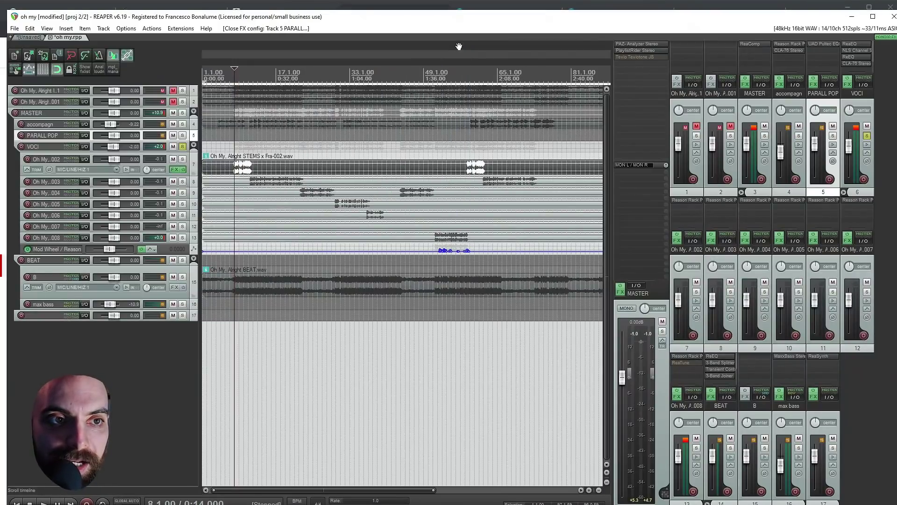
Solo PARALL POP exclusively, start playback and create a send from VOCI to it.
click(182, 136)
key(space)
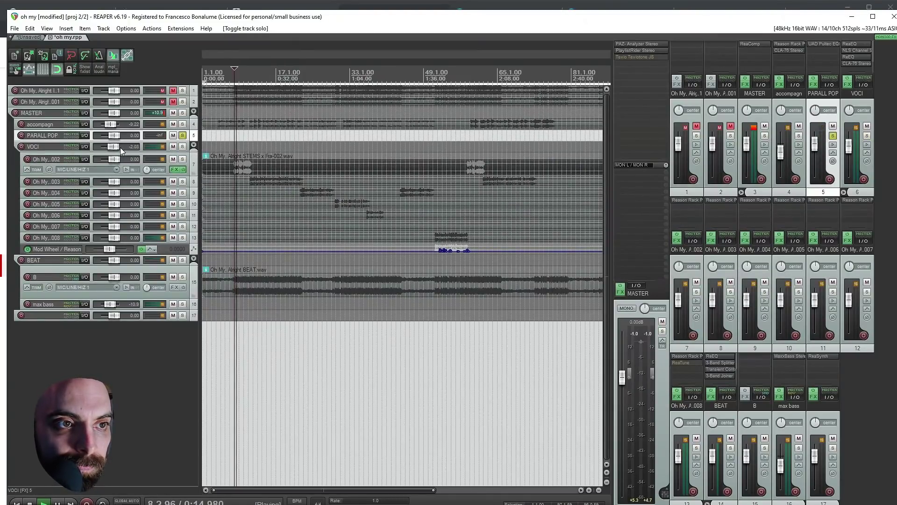
drag(84, 146, 56, 138)
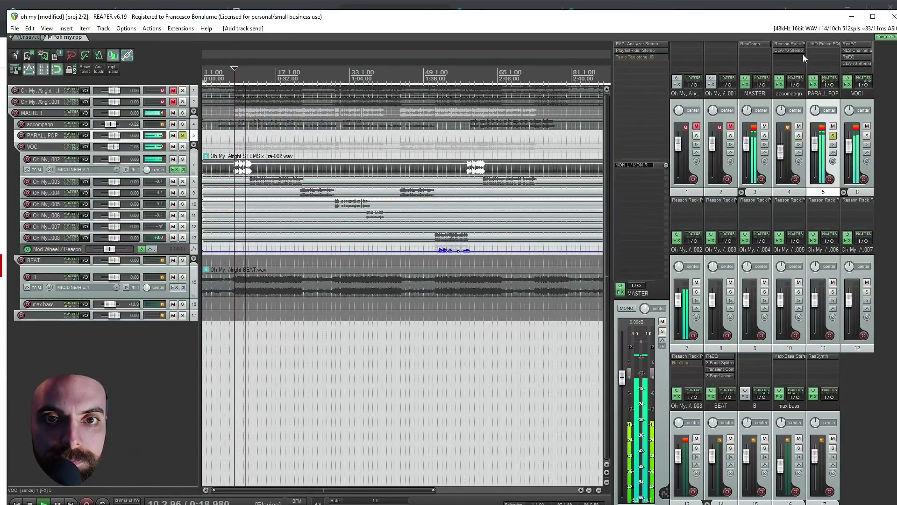
Add Waves CLA-2A Stereo after the Pultec on PARALL POP with HiFreq flat, and close it.
double_click(817, 50)
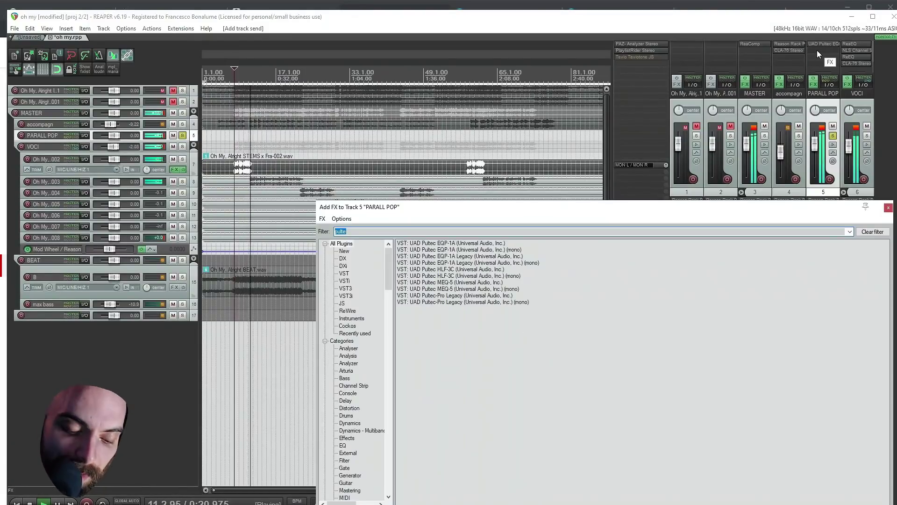
text(cla 2a)
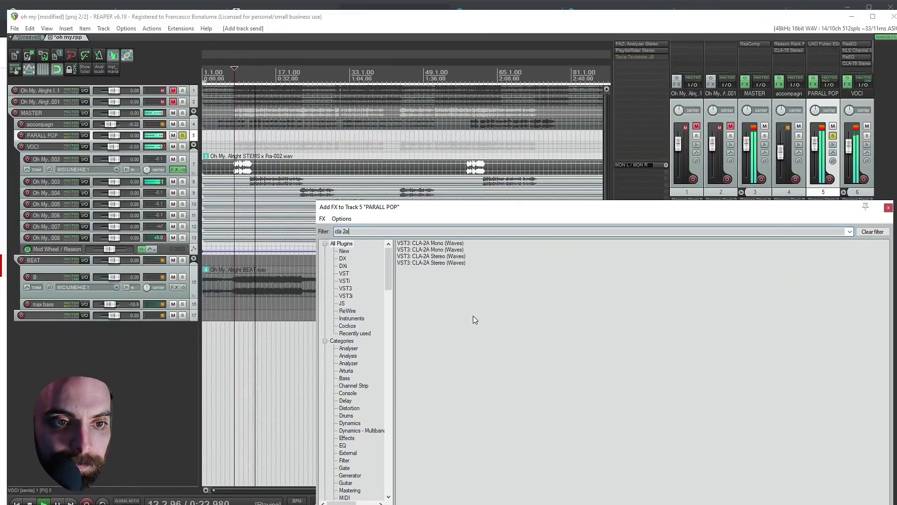
double_click(438, 263)
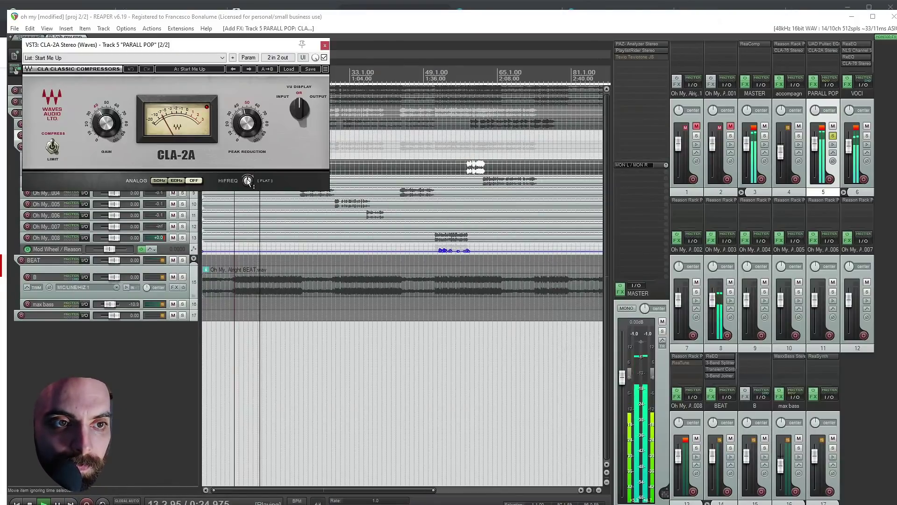
click(248, 181)
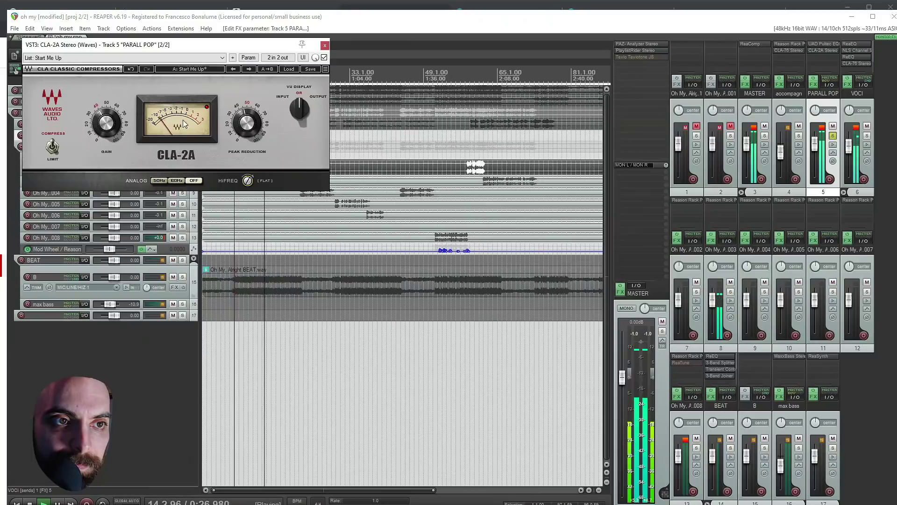
click(324, 46)
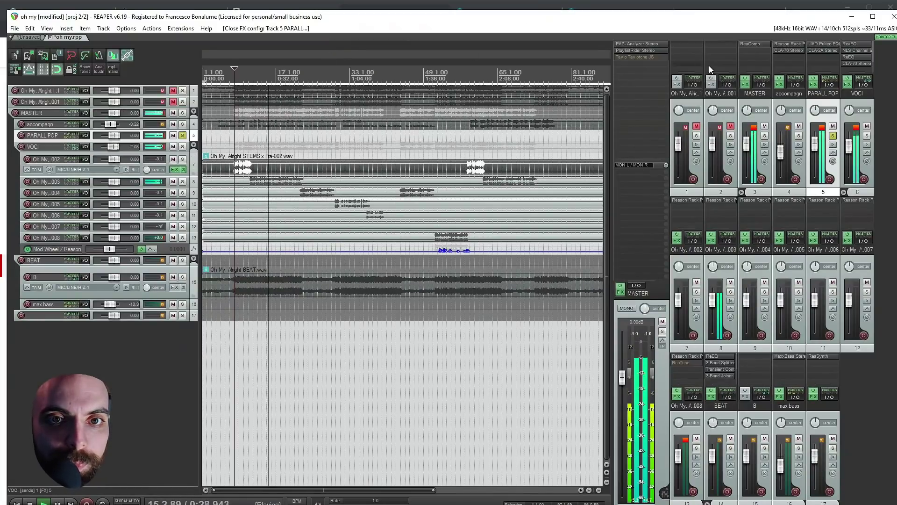
Copy the Pultec EQ to the slot after CLA-2A on PARALL POP and adjust the copy's high-frequency attenuation.
drag(832, 47, 818, 58)
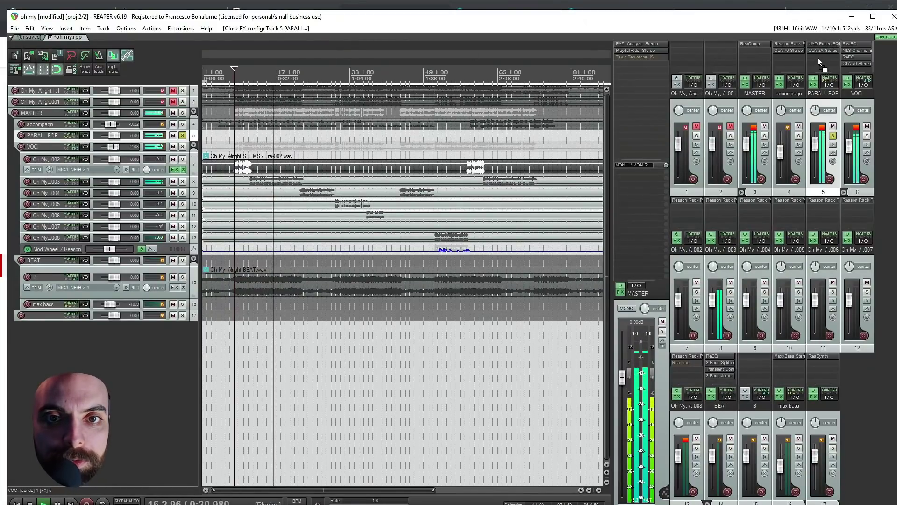
click(818, 57)
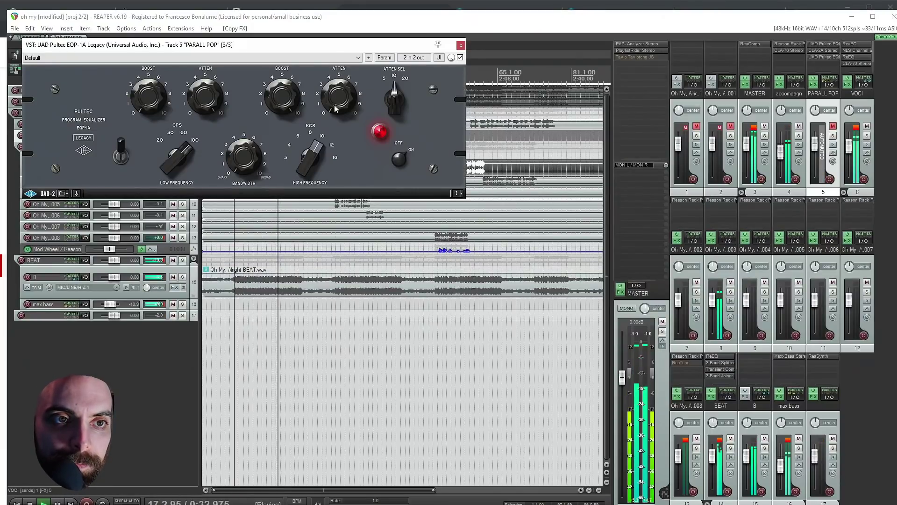
click(338, 87)
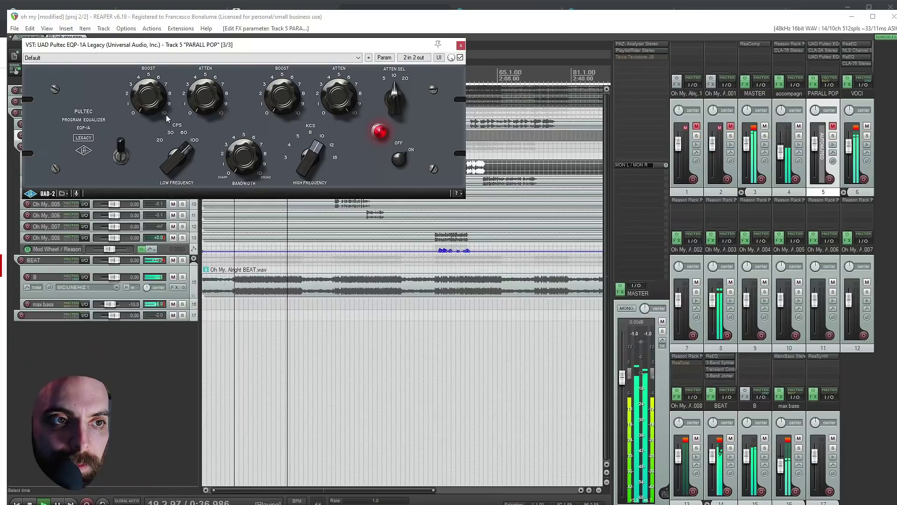
Unmute PARALL POP and lower its volume within the full mix.
click(832, 126)
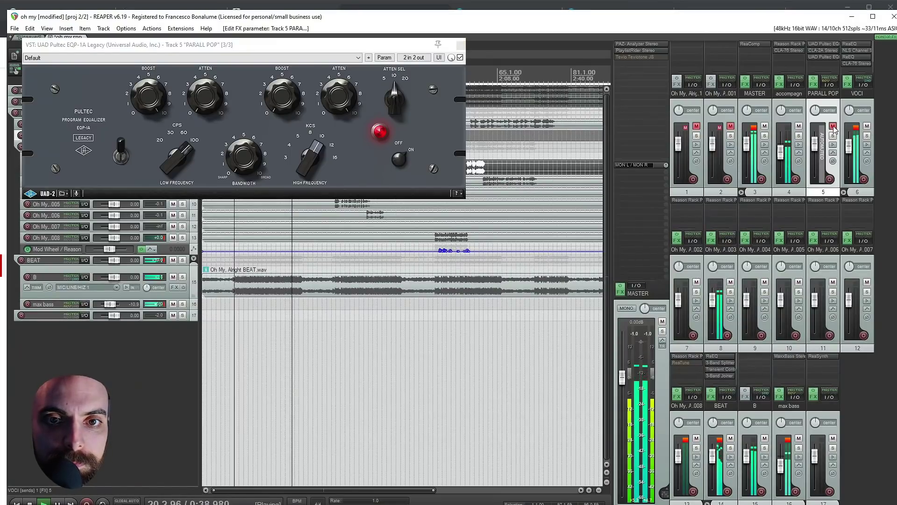
mouse_move(814, 149)
mouse_down()
mouse_move(816, 176)
mouse_move(814, 156)
mouse_up()
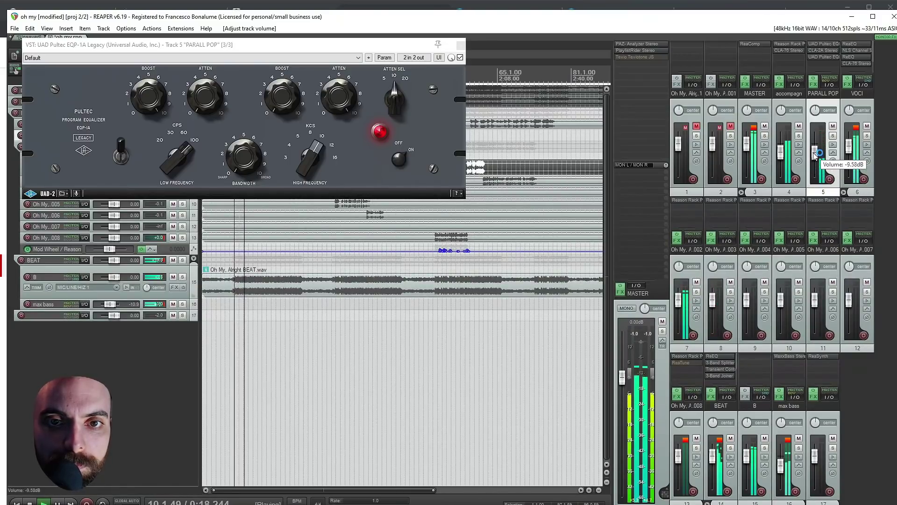
Solo PARALL POP and readjust the second Pultec's high-frequency attenuation, then close the plugin.
ctrl+click(832, 136)
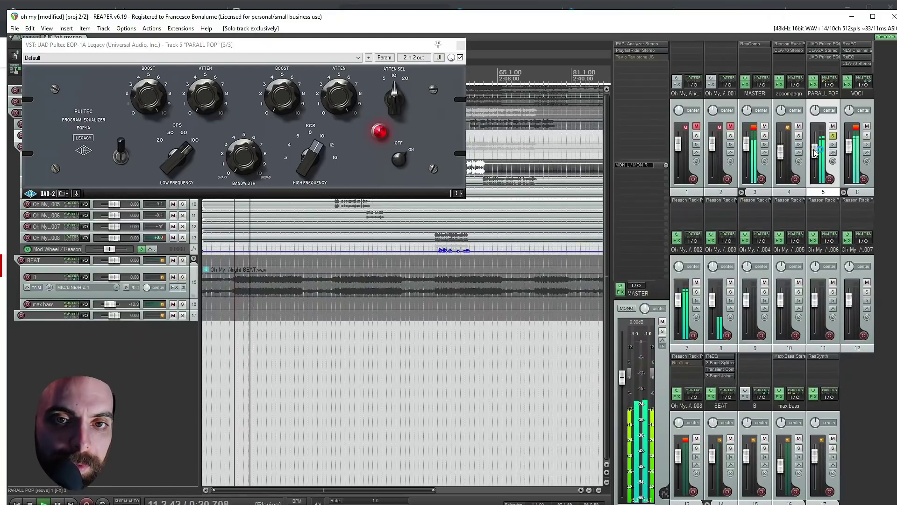
click(814, 151)
drag(338, 96, 337, 122)
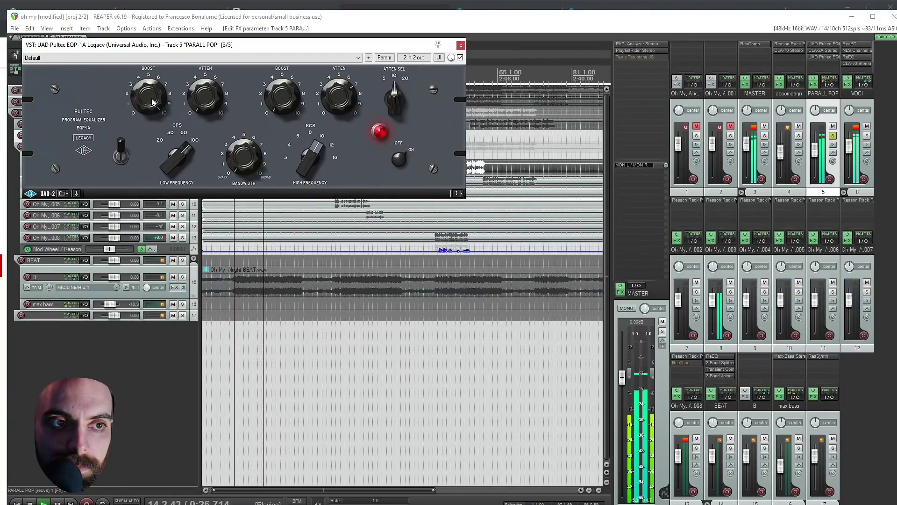
click(460, 45)
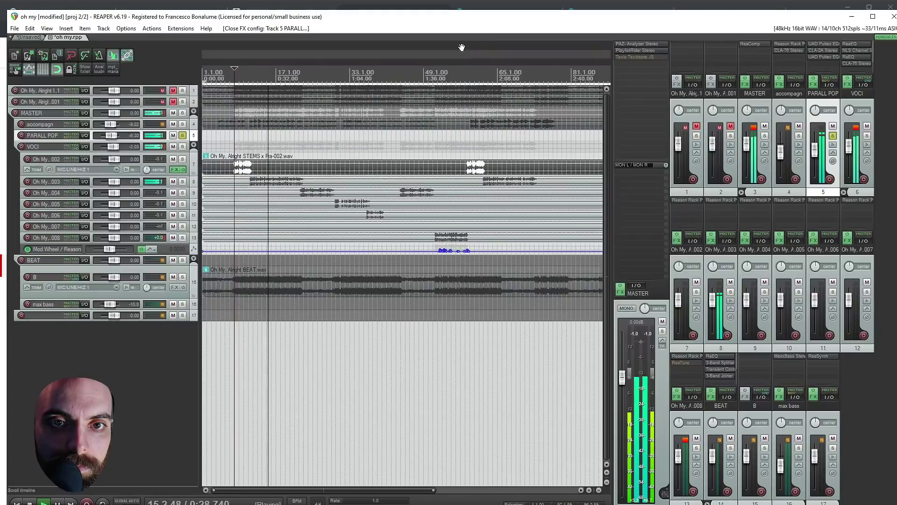
Unsolo PARALL POP, lower its volume and rebalance accompagn and VOCI against the full mix.
click(833, 135)
drag(821, 148, 781, 149)
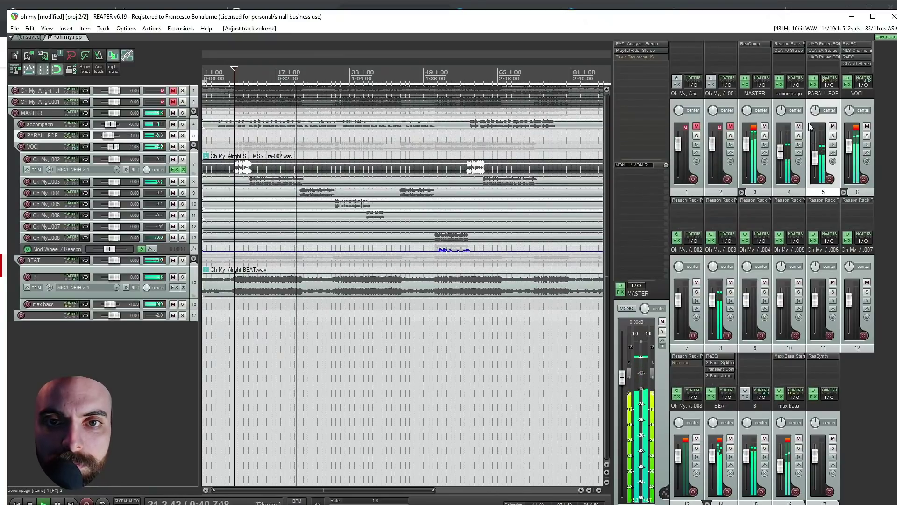
drag(848, 146, 849, 147)
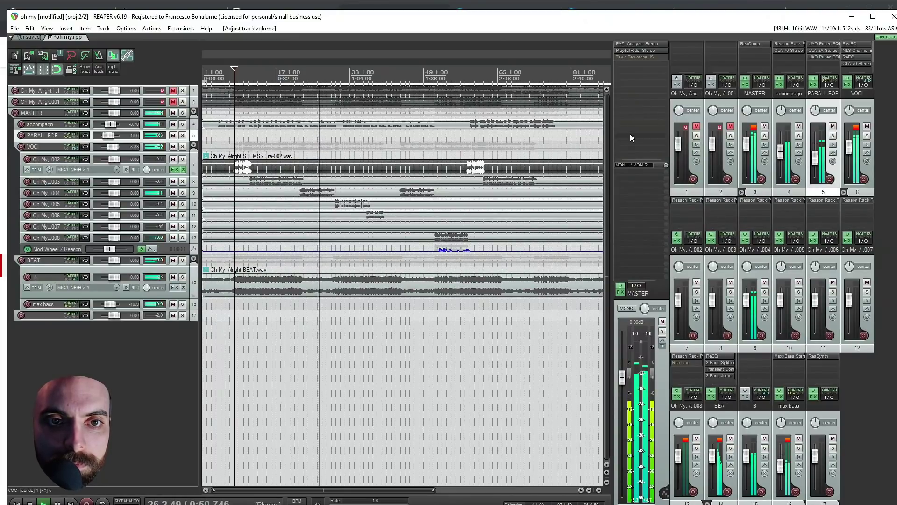
Compare the master output with the Tevio Teviotone JS effect enabled and bypassed, leaving it bypassed.
ctrl+click(634, 57)
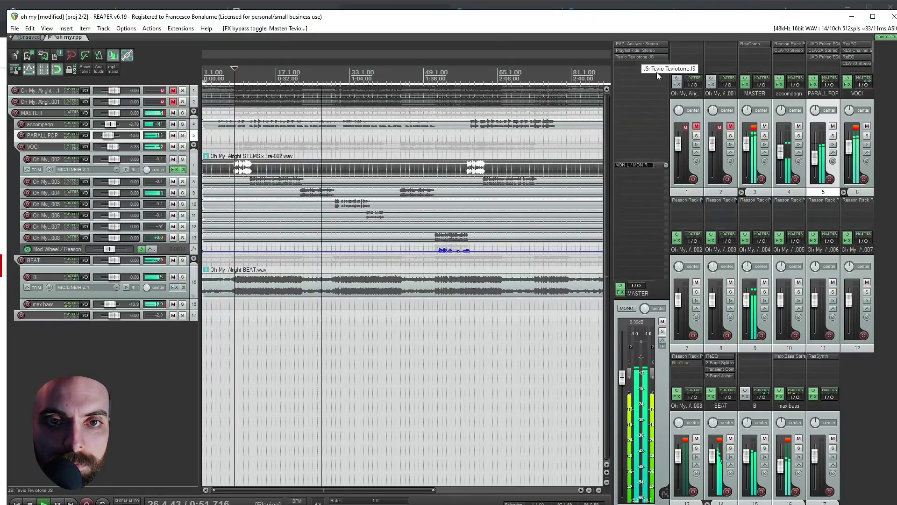
ctrl+click(633, 57)
ctrl+click(633, 57)
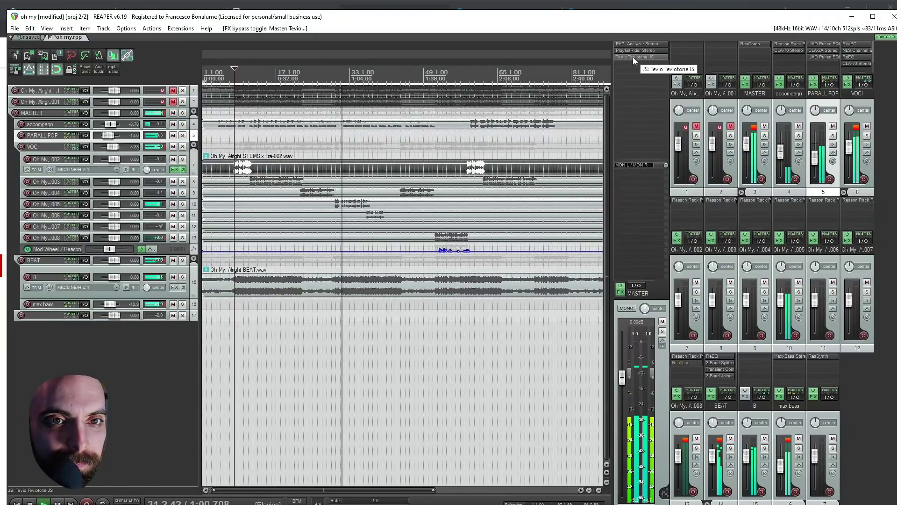
shift+click(633, 57)
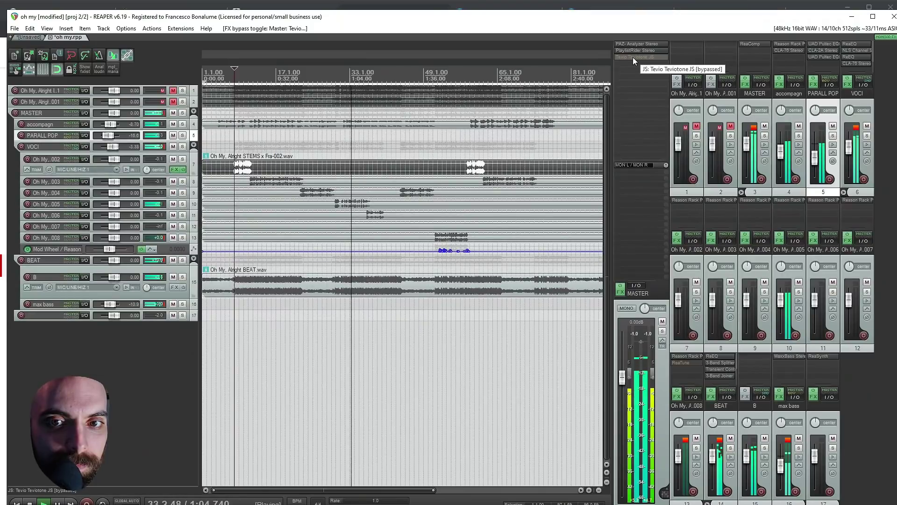
shift+click(632, 57)
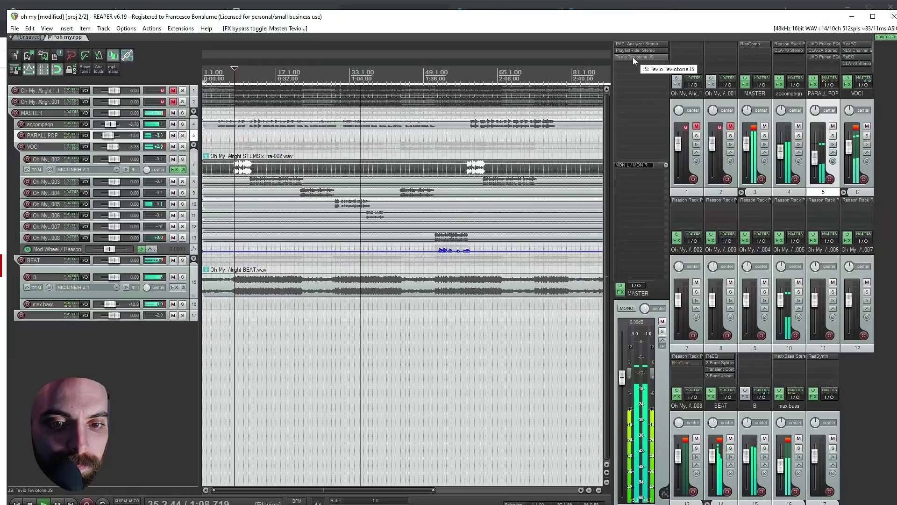
shift+click(633, 57)
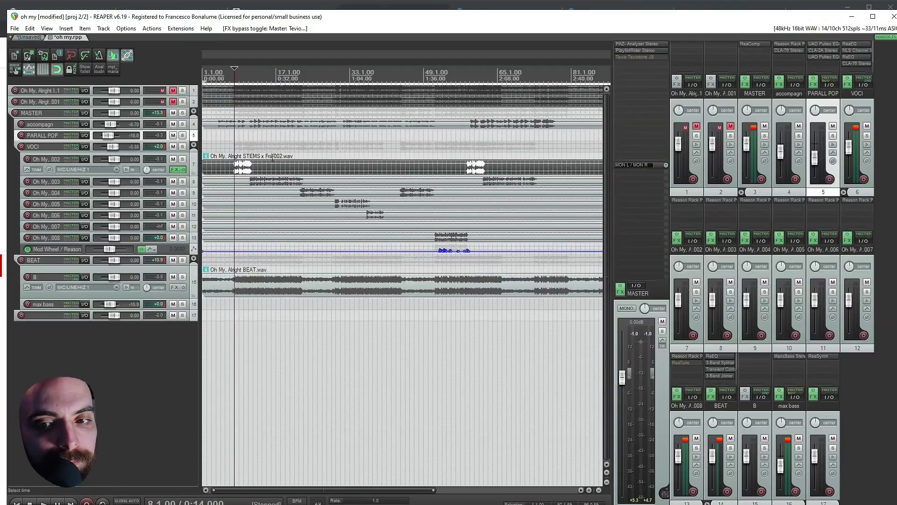
Play from just before the first vocal and compare the mix with PARALL POP muted and unmuted.
click(231, 140)
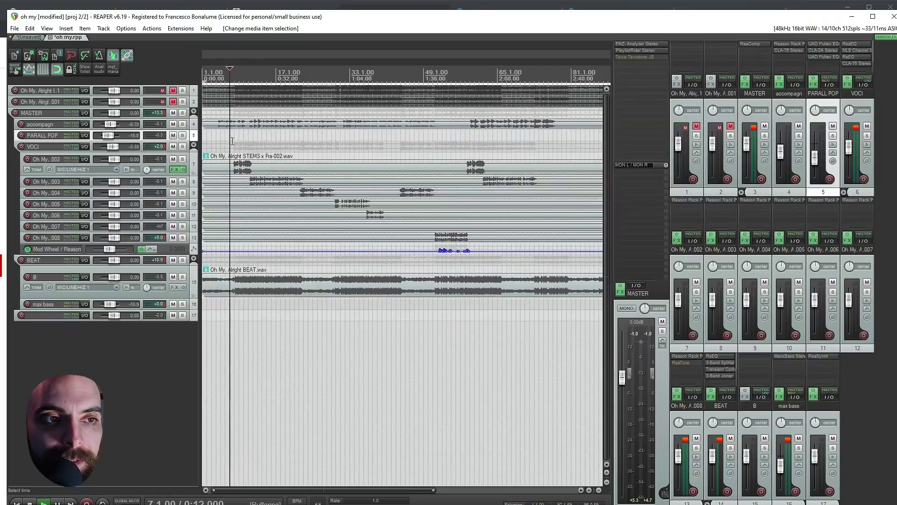
key(space)
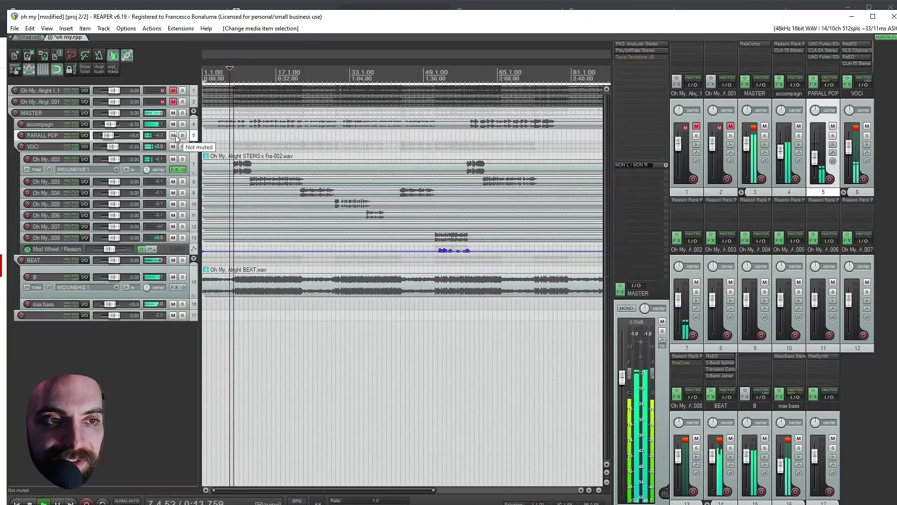
click(173, 136)
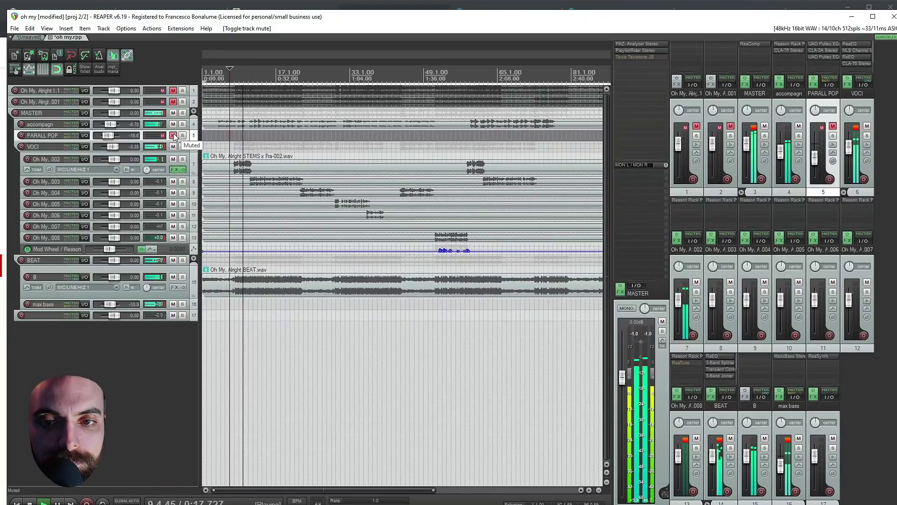
click(172, 136)
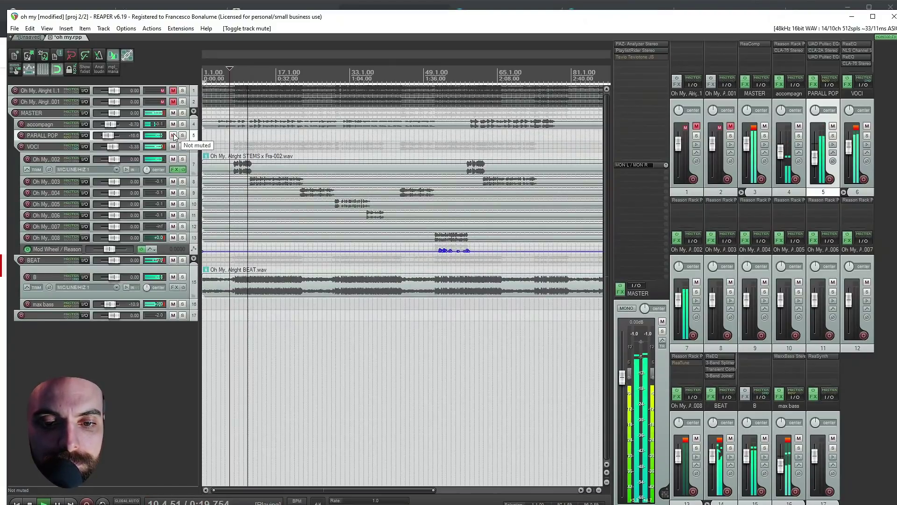
Solo B, copy ReaEQ and NLS Channel from VOCI onto it, and set the ReaEQ output gain to -25.6.
click(182, 277)
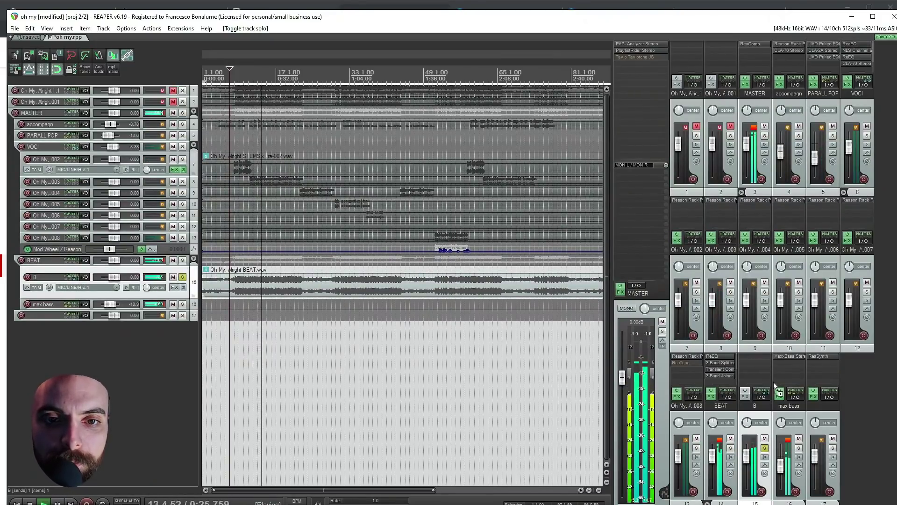
drag(758, 358, 756, 358)
drag(855, 51, 752, 360)
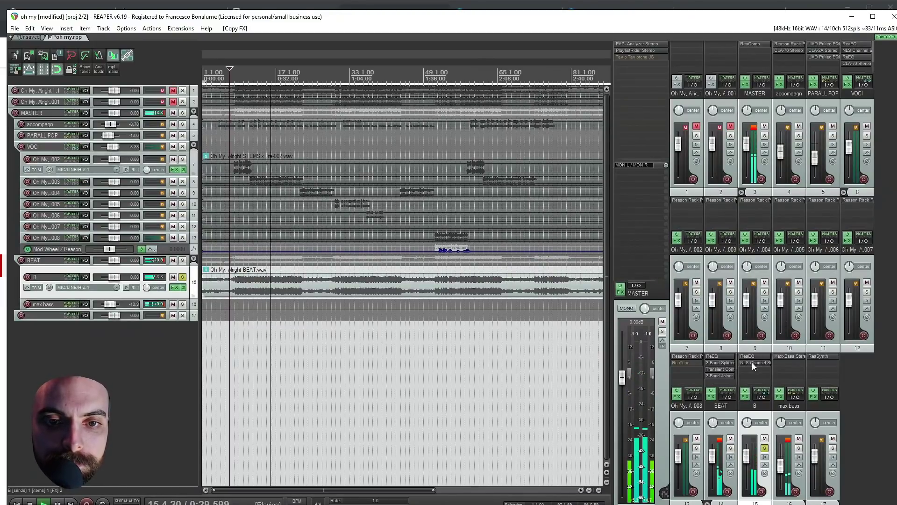
click(747, 356)
click(747, 357)
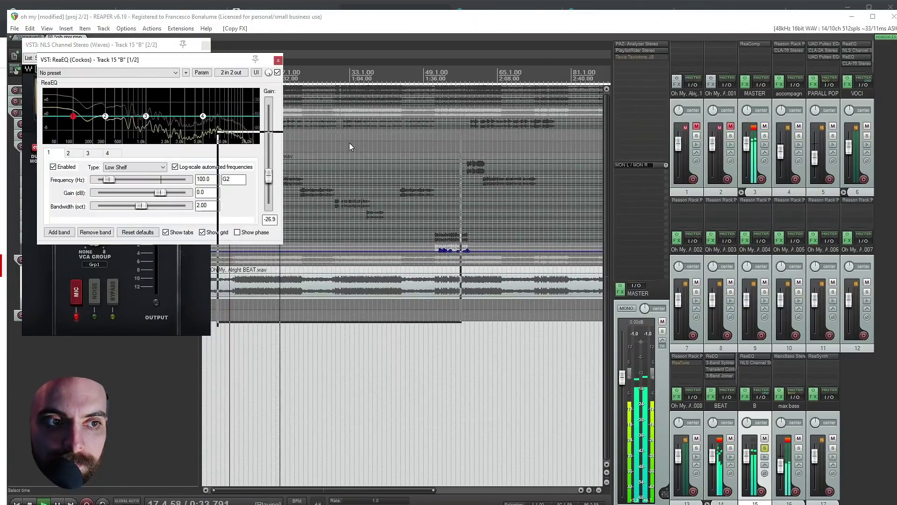
mouse_move(447, 260)
mouse_down()
mouse_move(448, 249)
mouse_move(445, 260)
mouse_up()
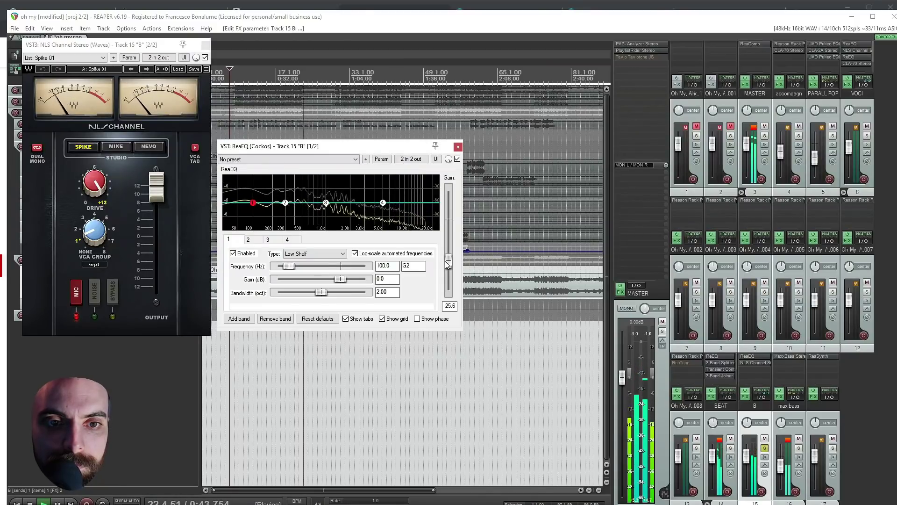
Compare the soloed B track with its ReaEQ and NLS Channel bypassed and active, leaving both active.
shift+click(753, 363)
shift+click(753, 357)
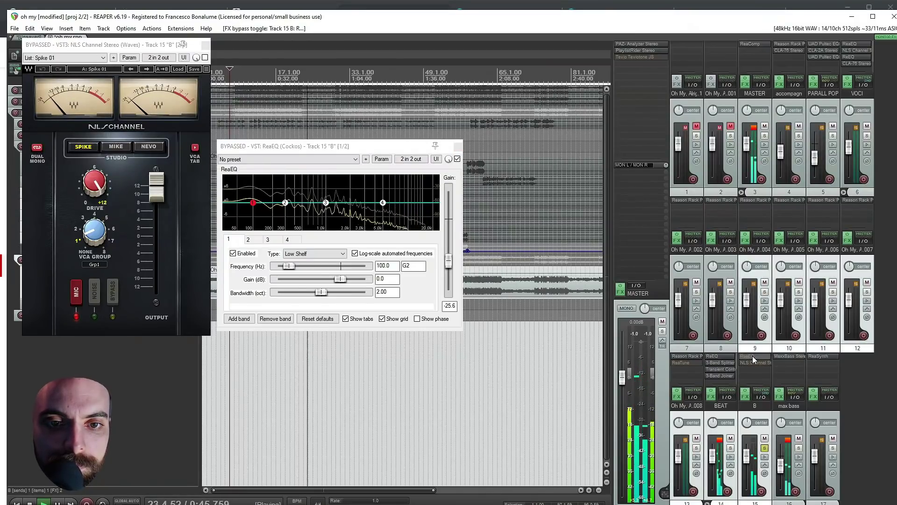
shift+click(754, 359)
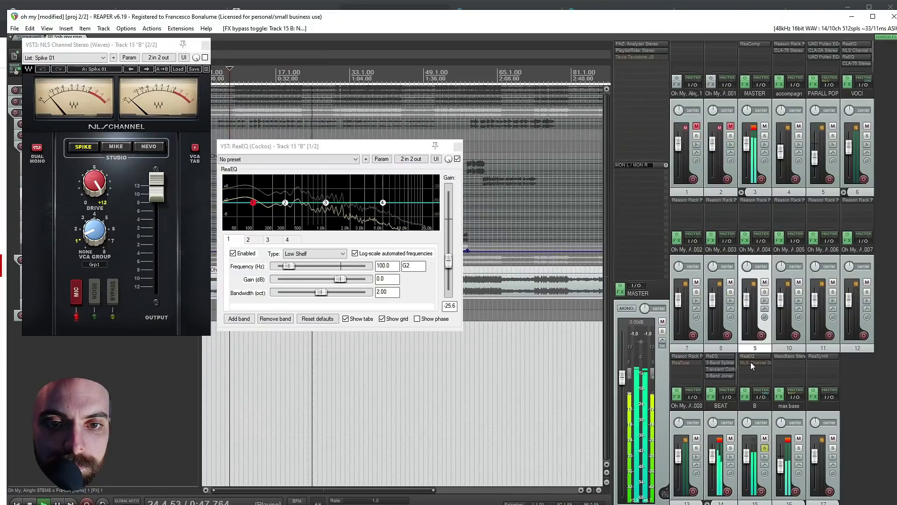
Raise B's volume slightly, unsolo it to balance it in the full mix, and close its plugin windows.
drag(746, 457, 746, 455)
click(764, 448)
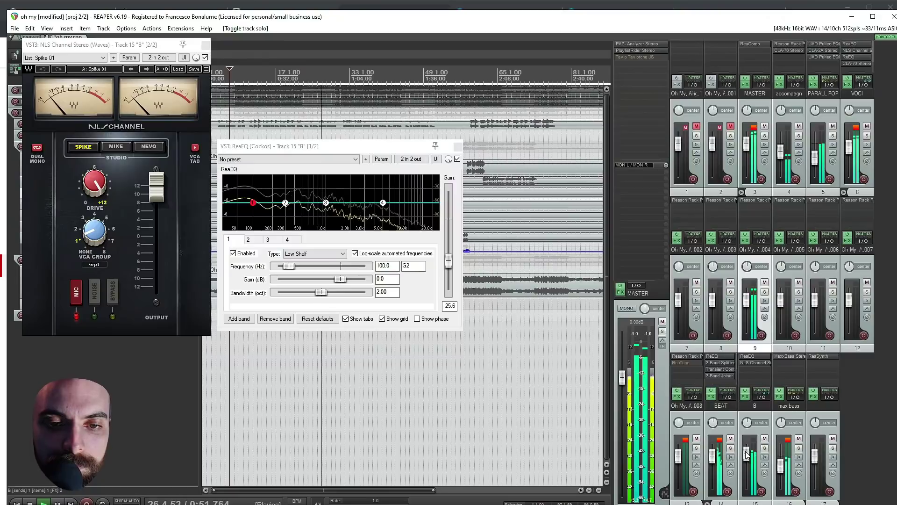
drag(746, 454, 746, 455)
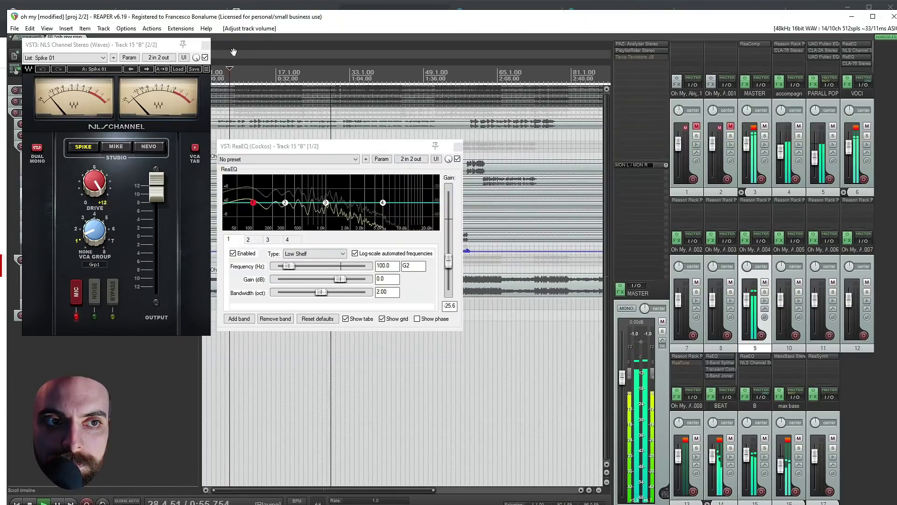
click(205, 45)
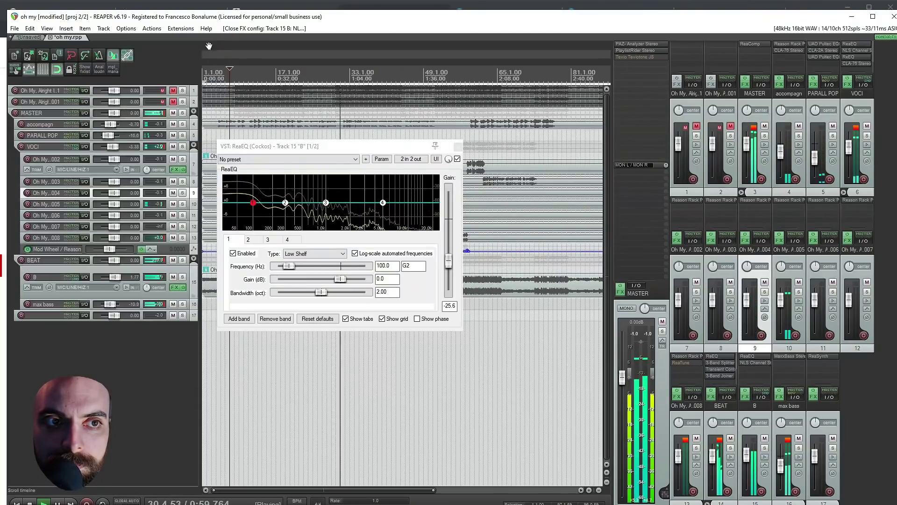
click(458, 146)
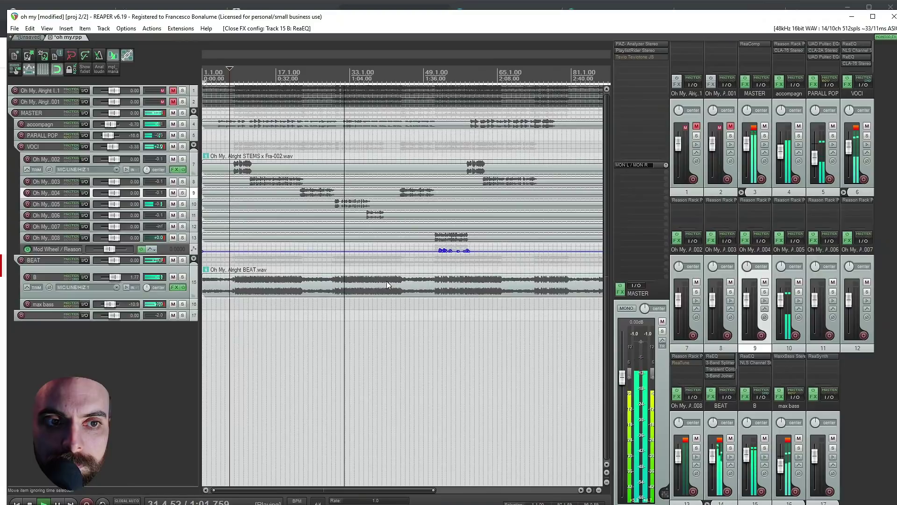
Lower the output gain of B's ReaEQ to -26.6, then close both of the track's plugins.
click(751, 356)
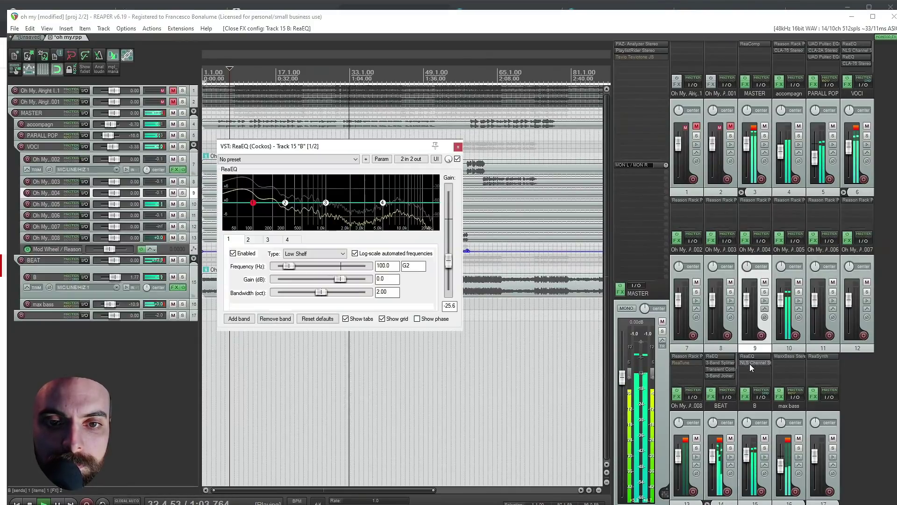
click(749, 363)
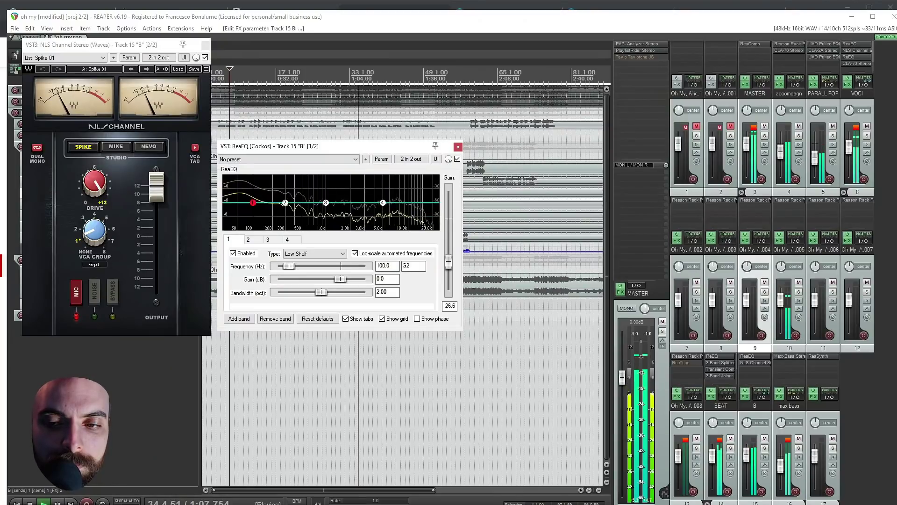
click(458, 147)
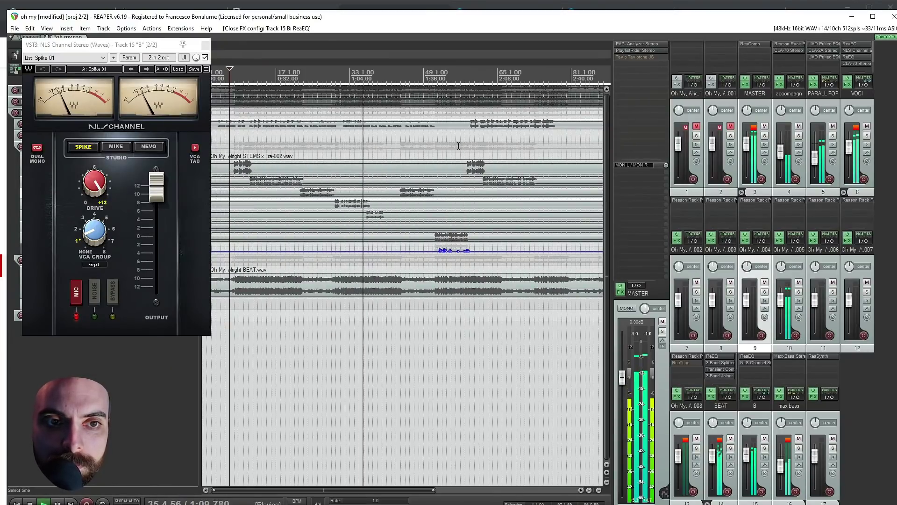
click(204, 47)
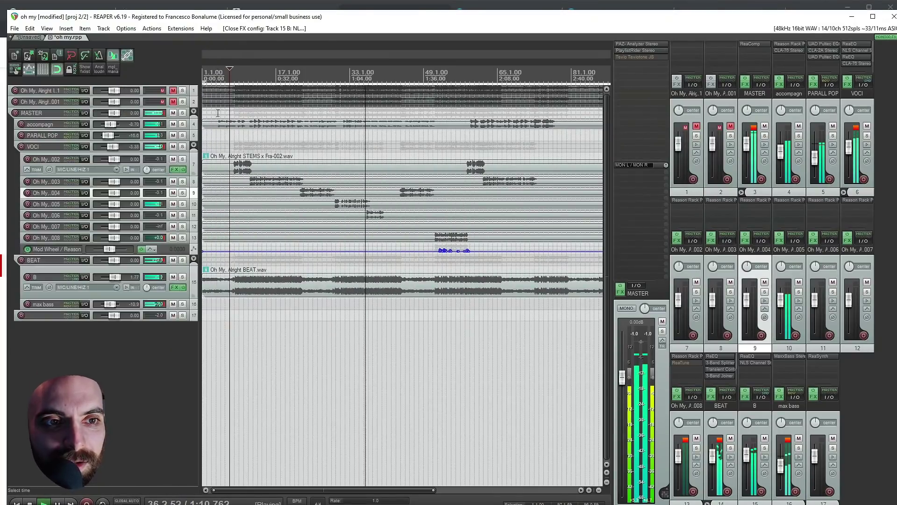
Solo VOCI and tune band II of its TDR Nova to a dynamic low-mid cut between 200 and 500 Hz.
click(182, 147)
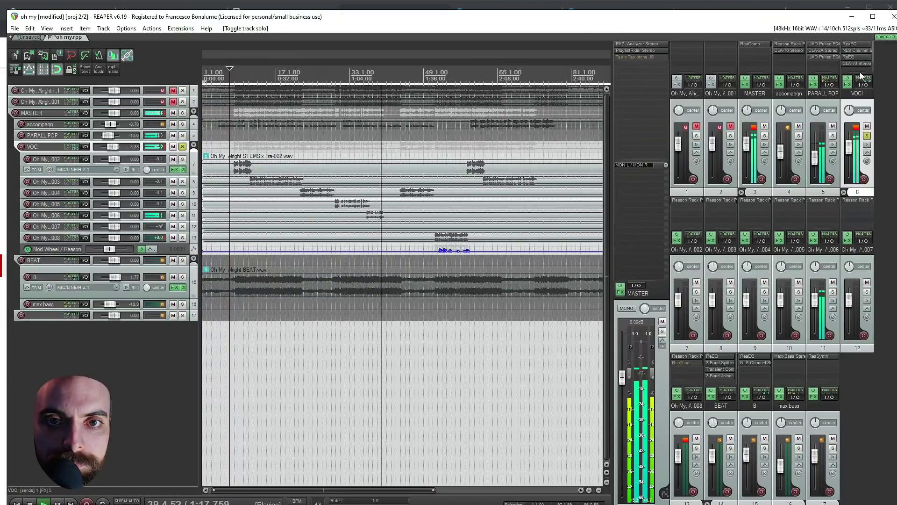
click(847, 83)
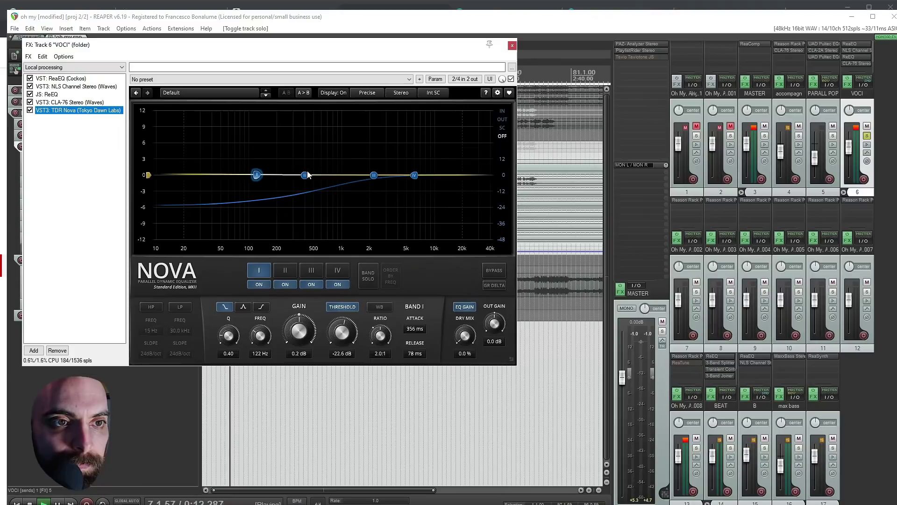
drag(292, 50, 331, 281)
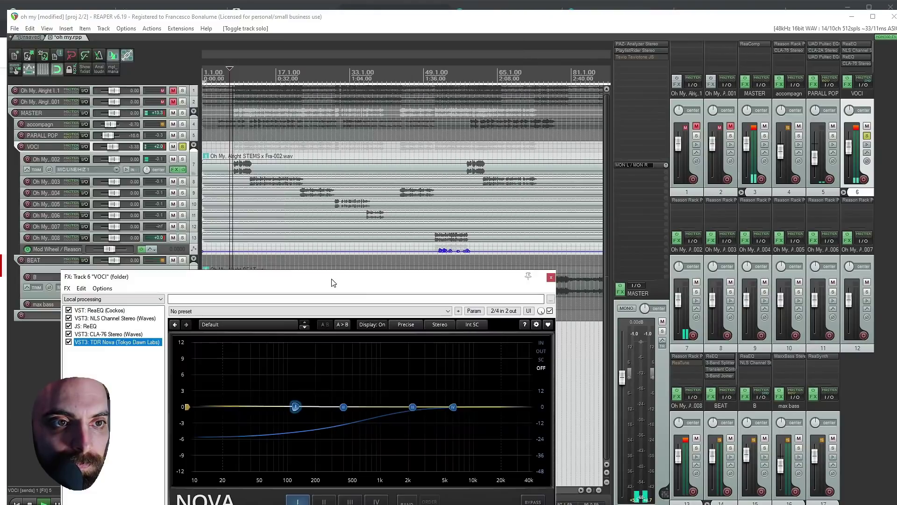
click(343, 407)
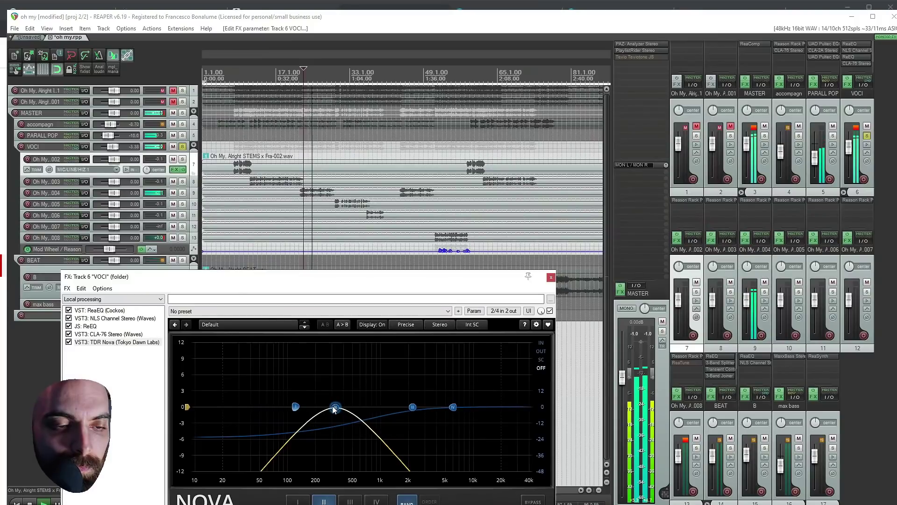
drag(331, 409, 333, 408)
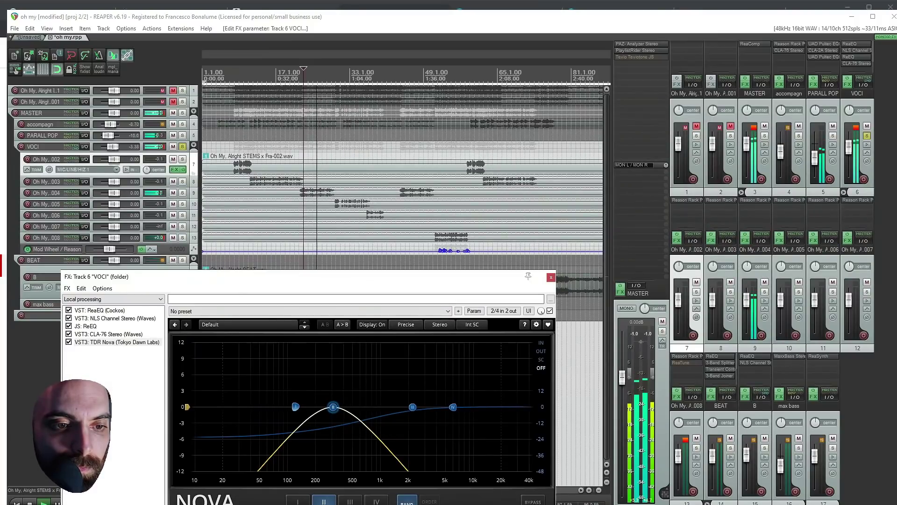
click(407, 503)
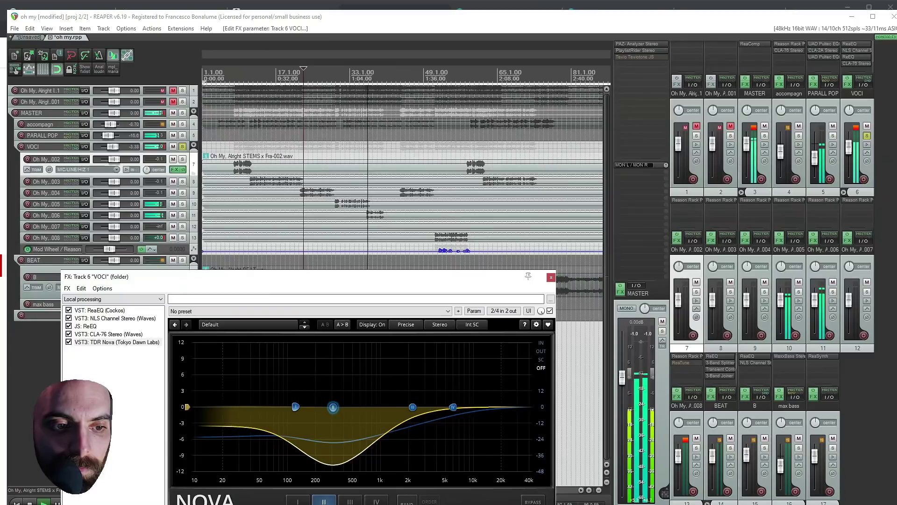
mouse_move(362, 407)
mouse_down()
mouse_move(325, 407)
mouse_move(349, 407)
mouse_up()
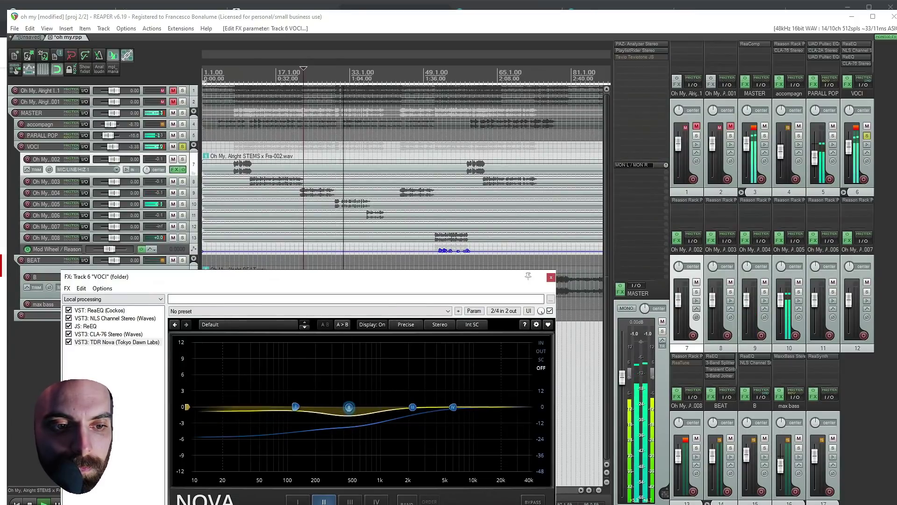
drag(350, 408, 329, 408)
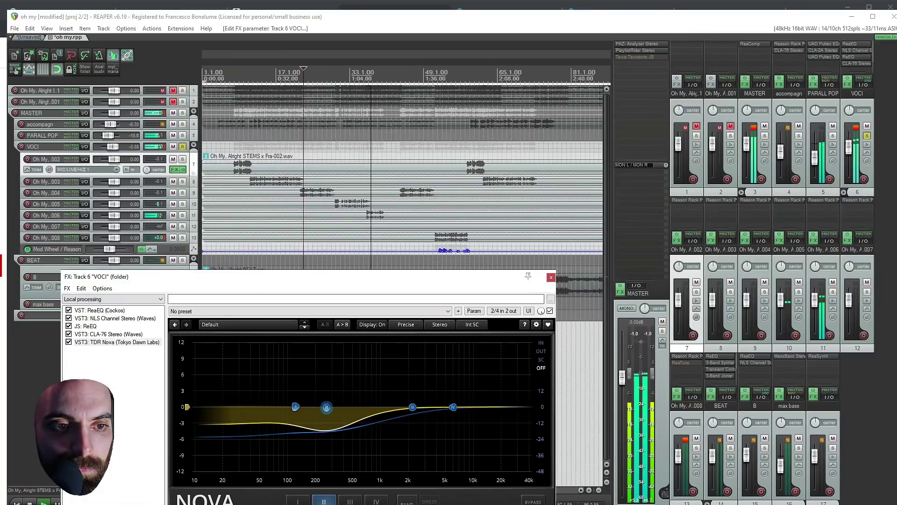
Unsolo VOCI and add the Waves DeEsser Stereo at the end of its effects chain.
click(867, 136)
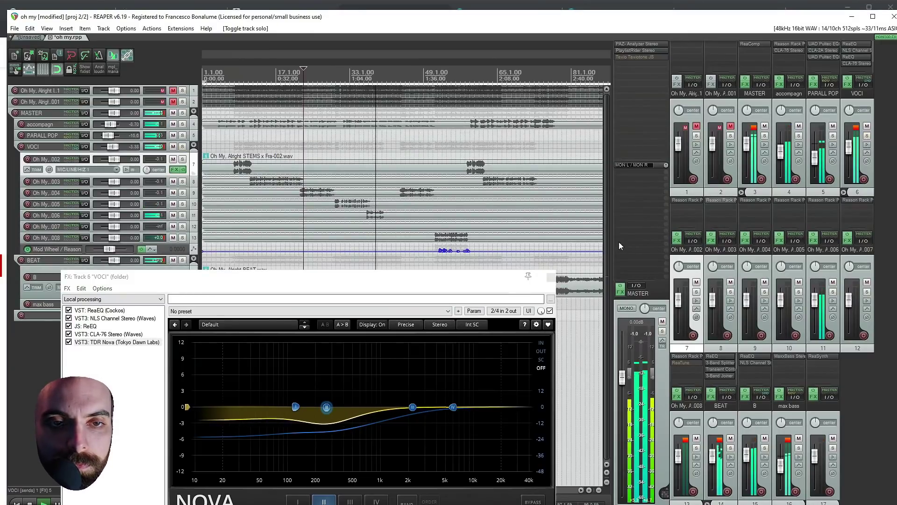
click(120, 358)
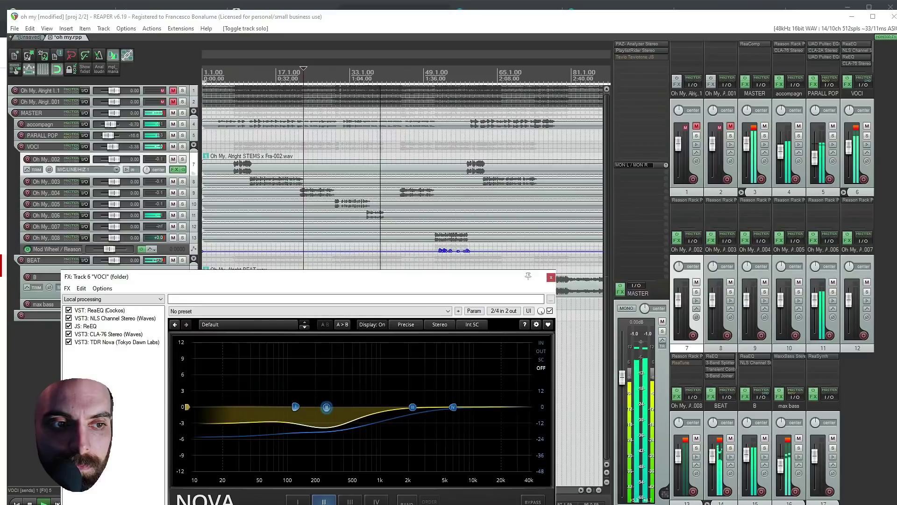
click(75, 503)
text(dee)
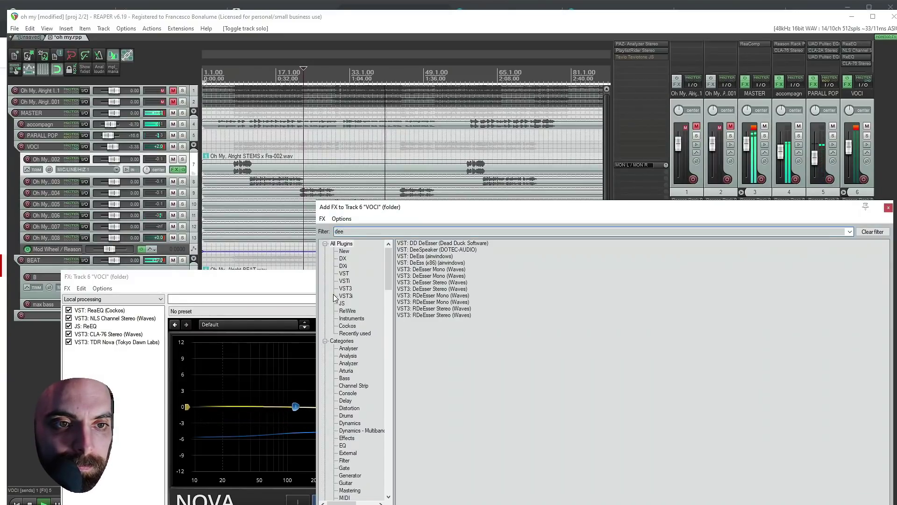
double_click(432, 288)
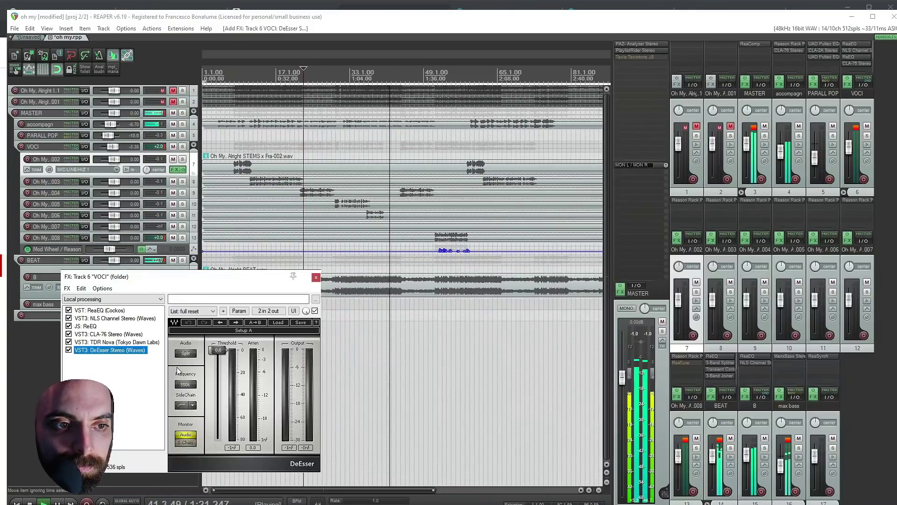
Lower the DeEsser threshold on VOCI to -18.7 and close the VOCI effects window.
drag(224, 349, 227, 372)
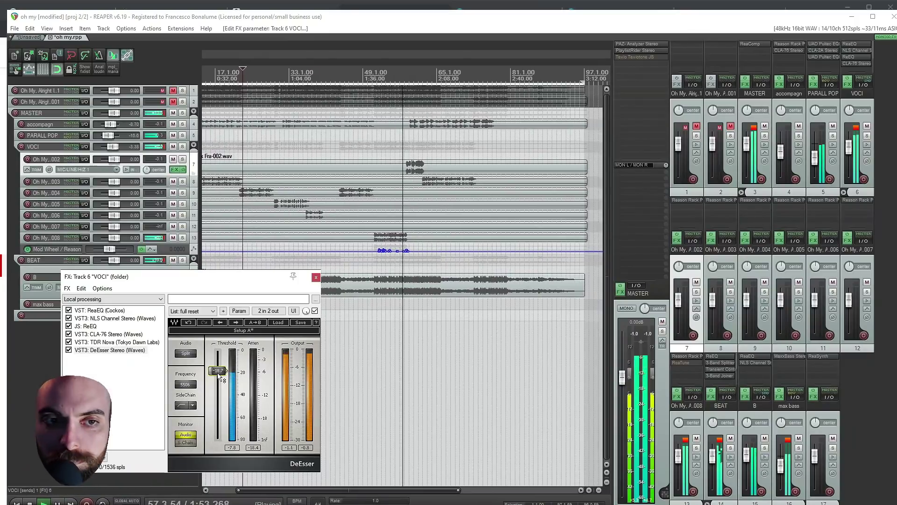
click(317, 279)
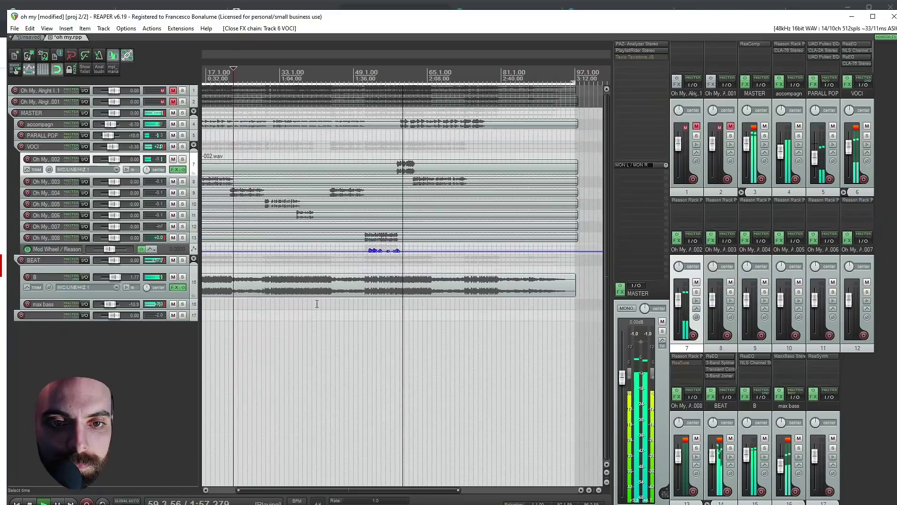
scroll(314, 323, down, 2)
scroll(315, 324, up, 2)
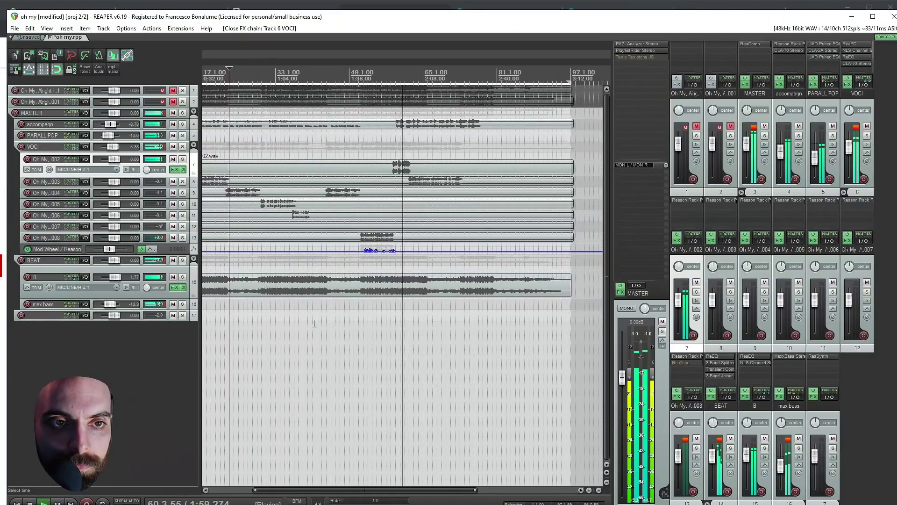
Solo the accompagn track and add the JS ReEQ equalizer to its effects chain.
click(36, 124)
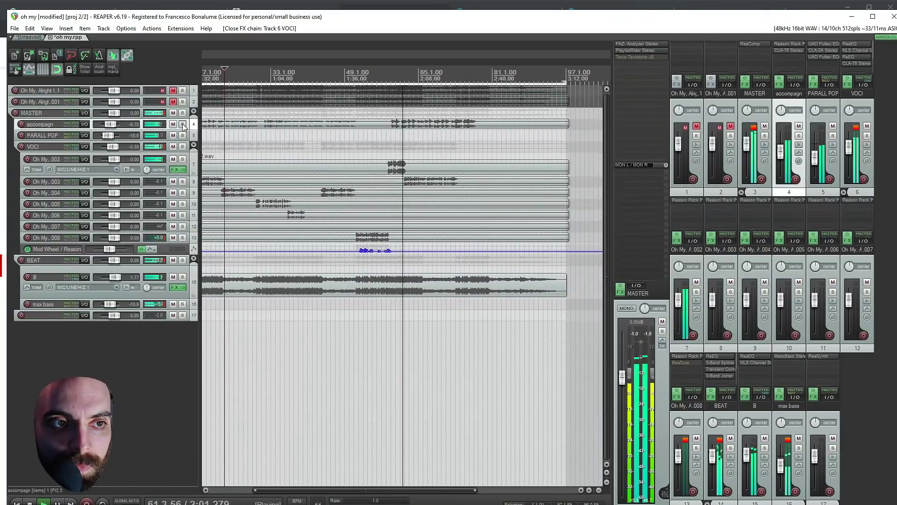
click(798, 135)
double_click(784, 57)
text(reeq)
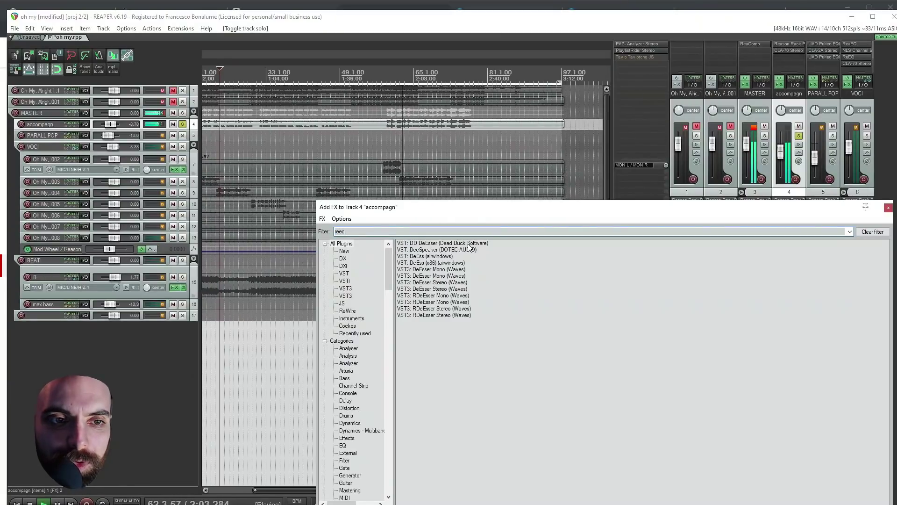
key(Return)
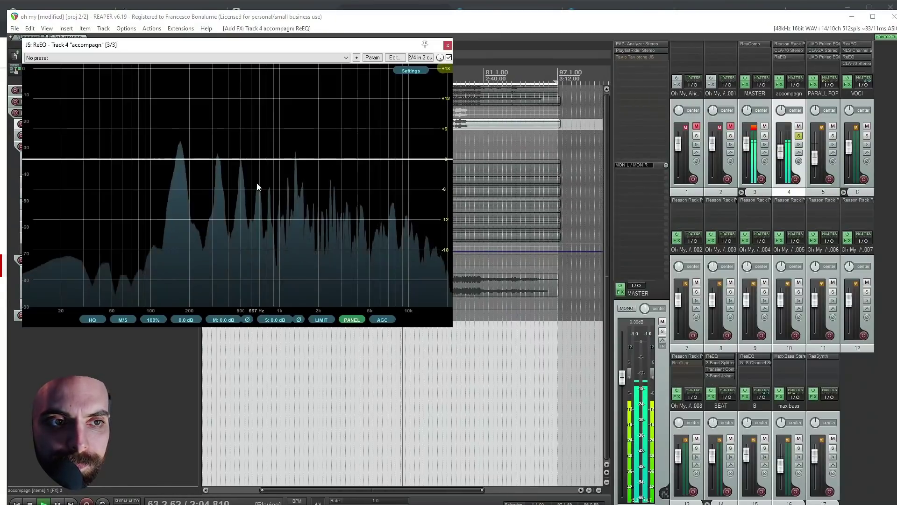
In accompagn's ReEQ, add a wide -11.7 dB dip at 180 Hz and a Low Cut band just above 100 Hz.
double_click(196, 212)
drag(191, 220, 182, 219)
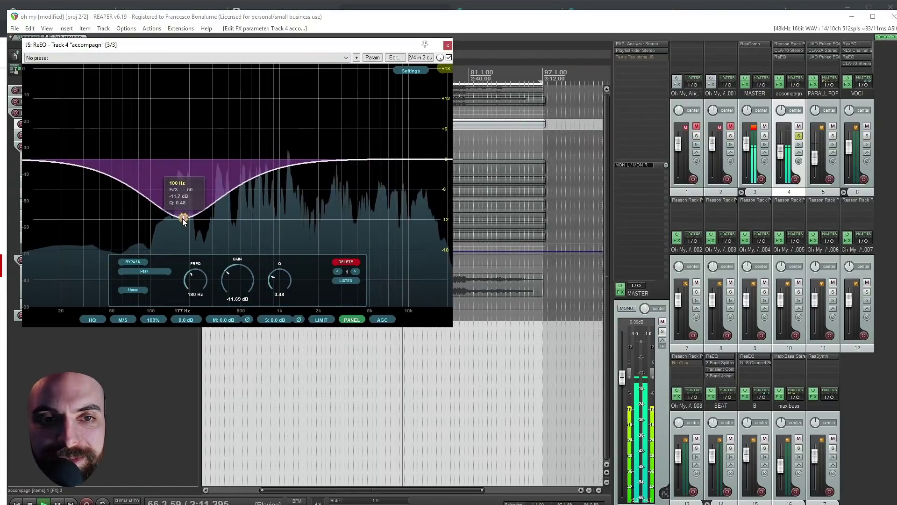
double_click(153, 161)
right_click(152, 160)
mouse_move(177, 201)
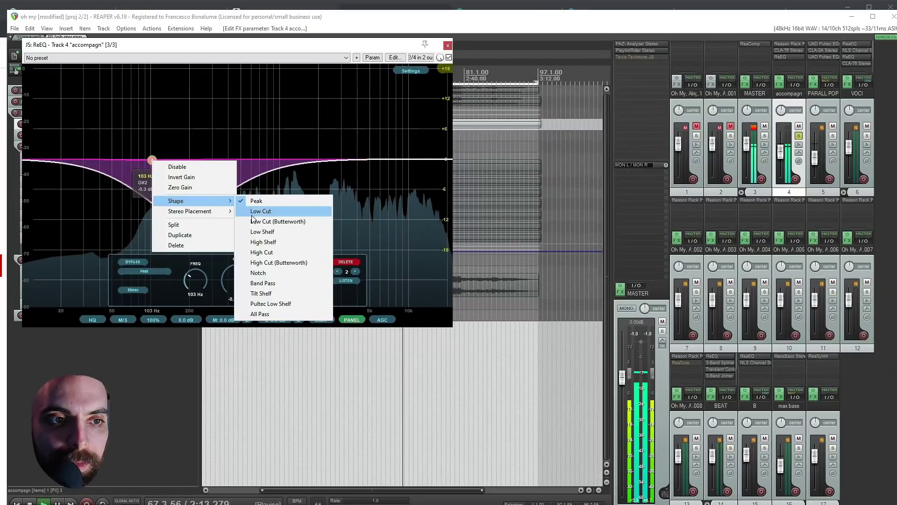
click(270, 211)
drag(153, 160, 166, 161)
Move ReEQ ahead of CLA-76 in accompagn's chain, restart playback near bar 30, and enlarge the accompagn track.
drag(784, 58, 783, 51)
drag(397, 45, 450, 158)
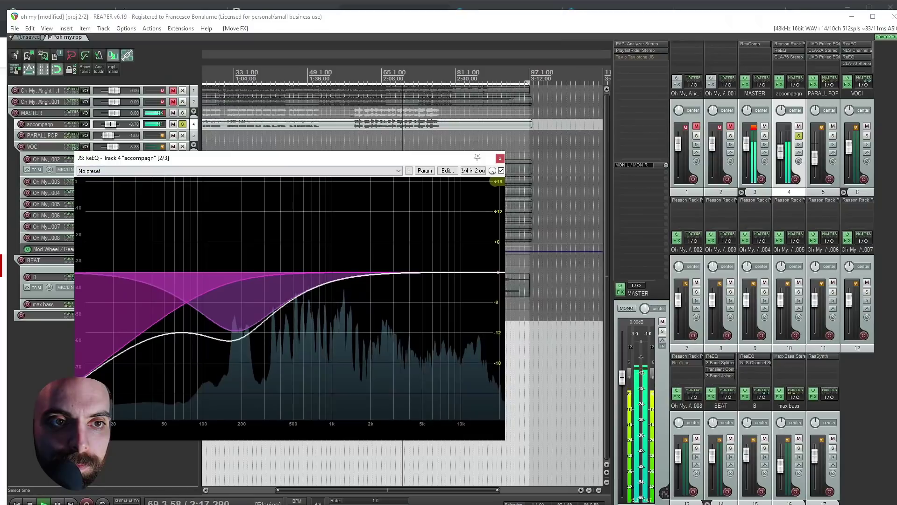
click(232, 125)
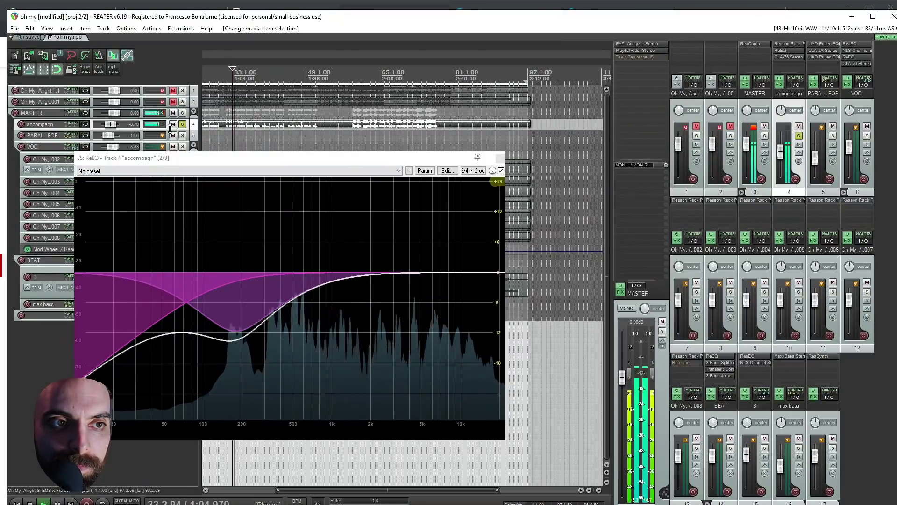
drag(174, 130, 173, 149)
Shift accompagn's low-mid dip slightly higher and add a shallow ReEQ cut between 2 and 5 kHz.
drag(236, 332, 242, 330)
double_click(401, 249)
scroll(402, 248, up, 4)
drag(403, 248, 401, 286)
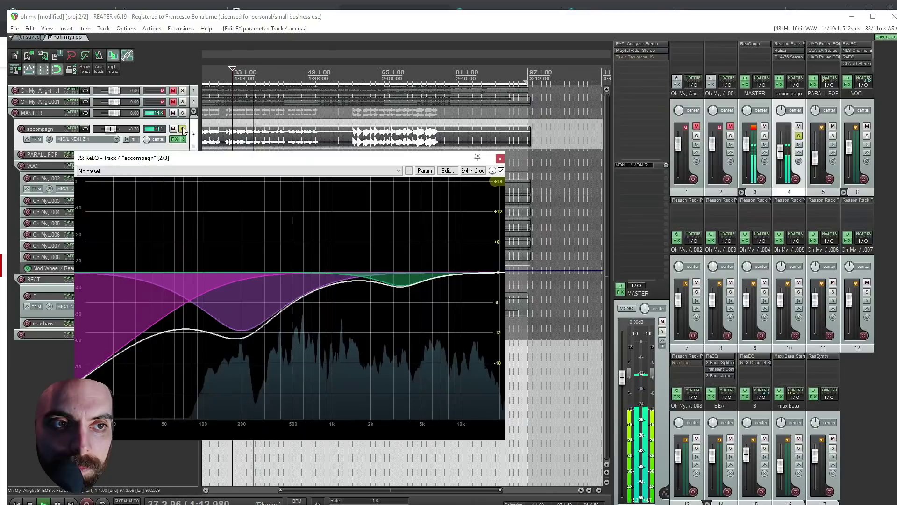
Unsolo accompagn and close its ReEQ window to hear the track in the full mix.
click(799, 136)
click(500, 159)
scroll(400, 144, down, 3)
scroll(400, 144, down, 4)
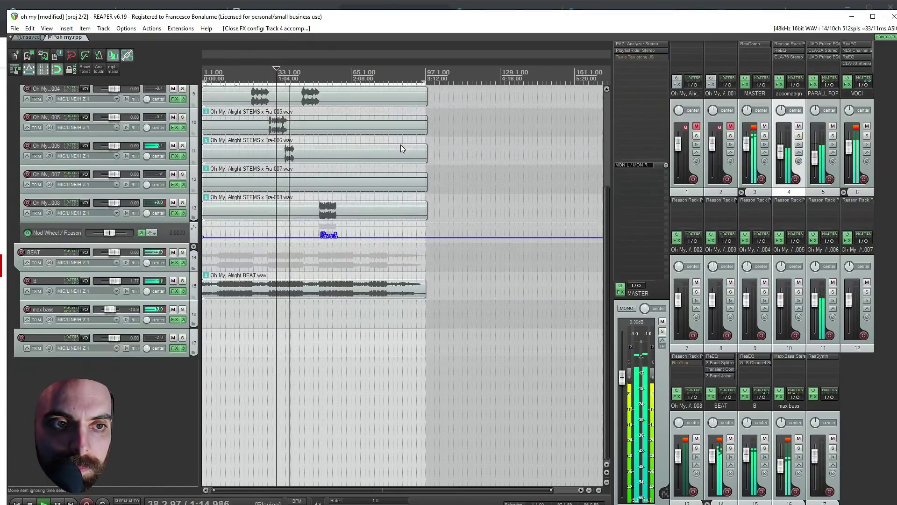
Save the project, stop playback, and place the edit cursor at bar 9.
key(ctrl+s)
scroll(331, 218, up, 2)
key(space)
click(226, 279)
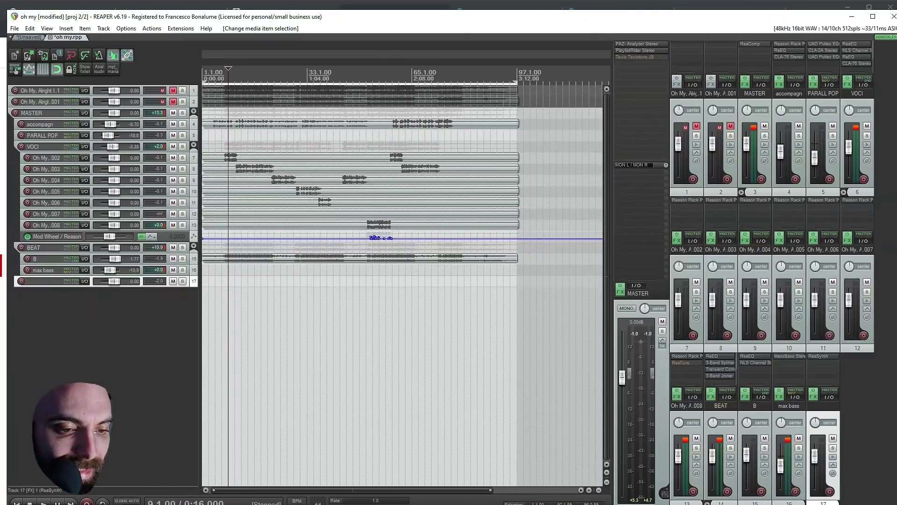
Switch to deemix, enlarge its window, search for "post malone", and download the track Circles.
key(alt+Tab)
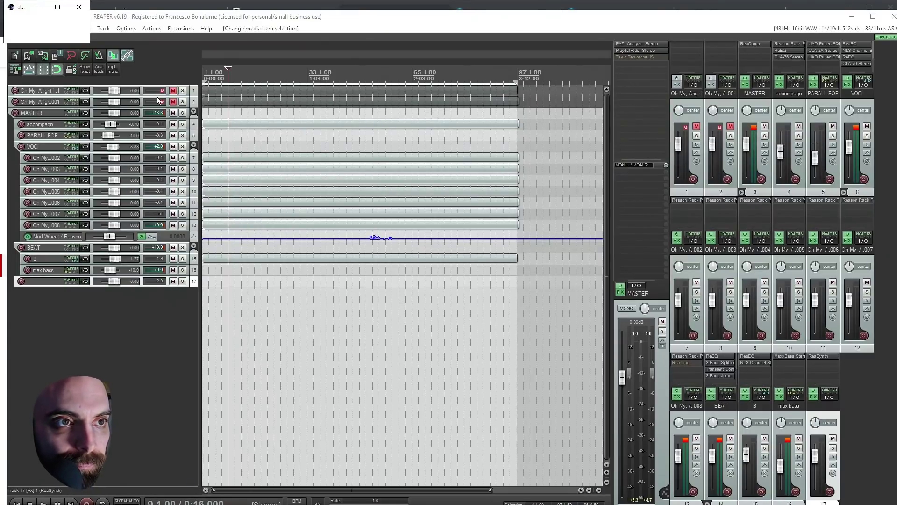
drag(88, 46, 558, 436)
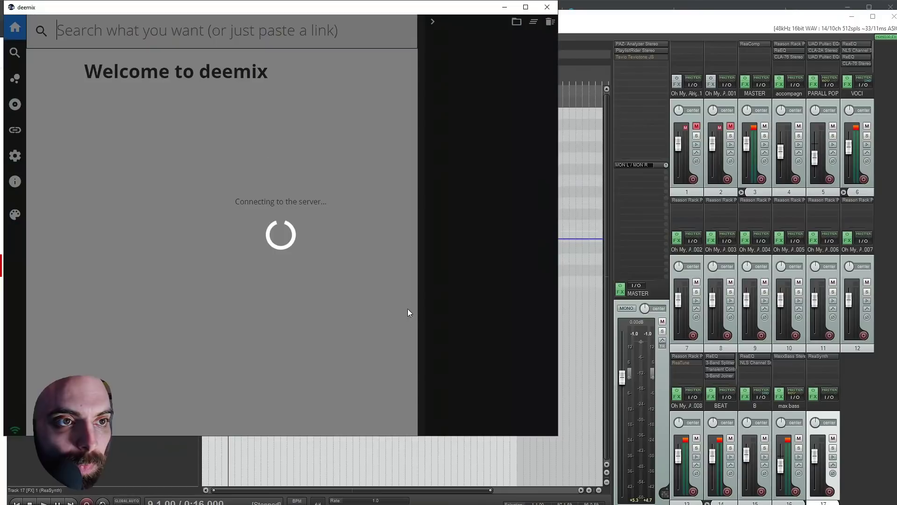
click(147, 33)
text(post malone)
key(Return)
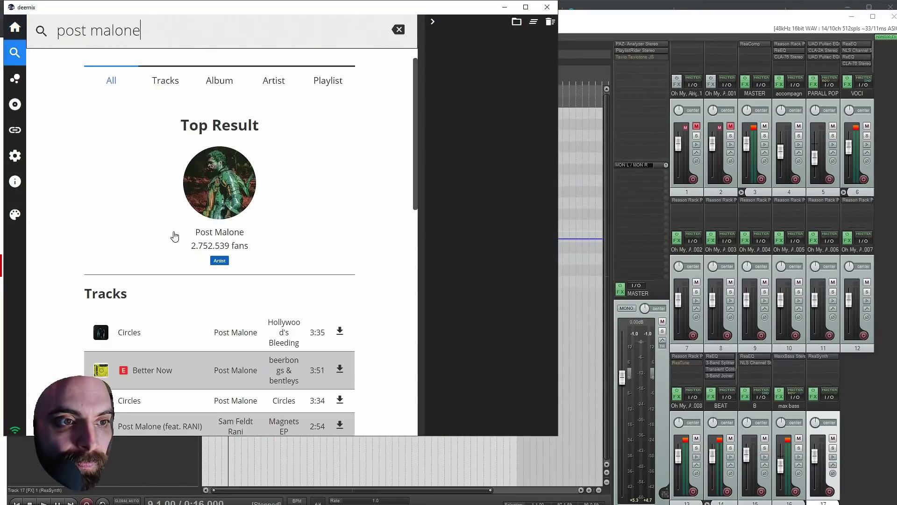
click(346, 332)
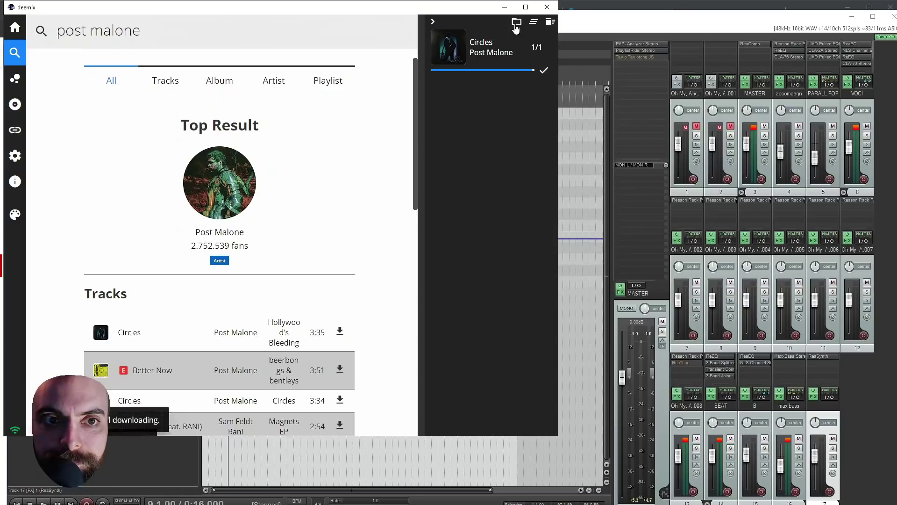
Return to REAPER, import the downloaded Post Malone - Circles file onto a new track below the others, and solo it.
click(504, 7)
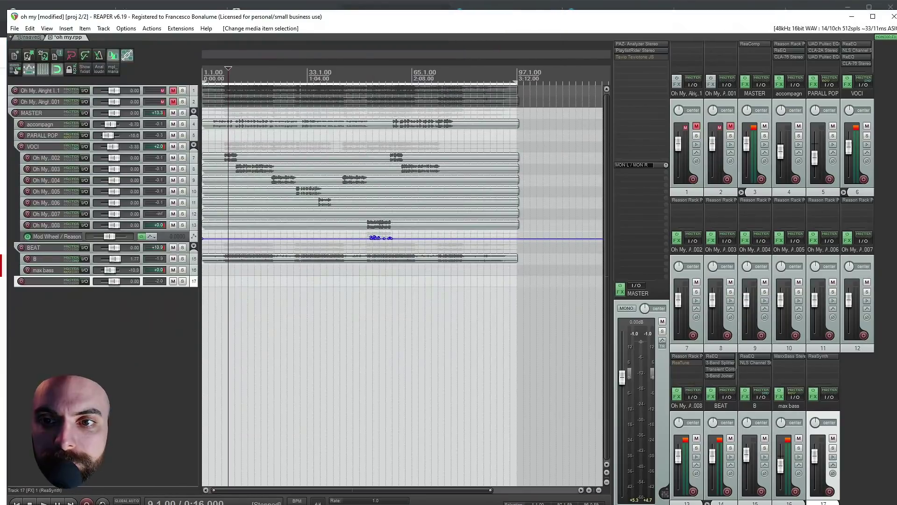
drag(896, 308, 171, 312)
click(489, 293)
click(183, 303)
Mute the Circles reference track and start playback from bar 11.
click(235, 311)
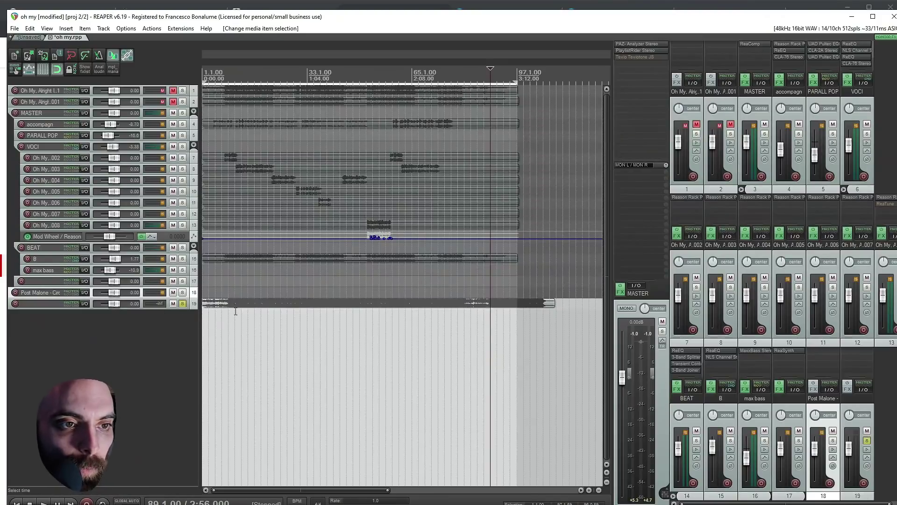
click(173, 304)
key(space)
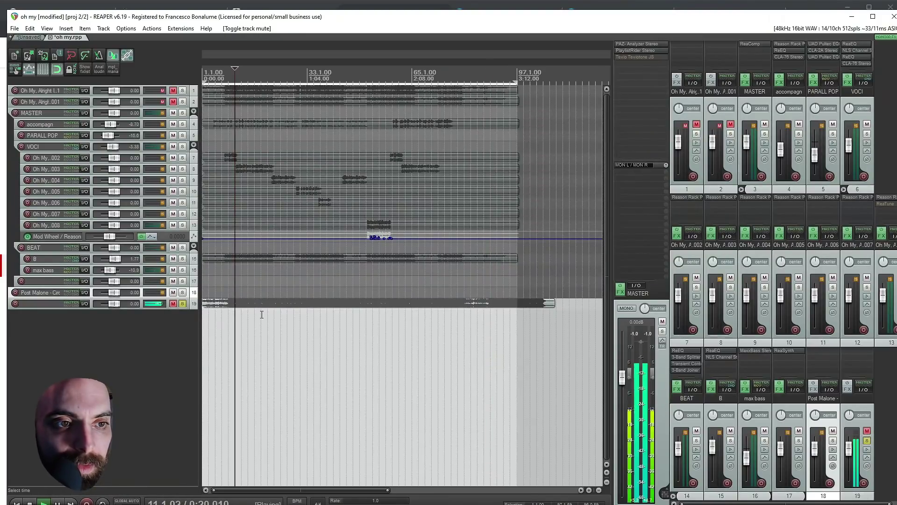
Add the JS Center Canceler to the Circles track, set its Amount to 100%, and enlarge the track while listening.
double_click(854, 350)
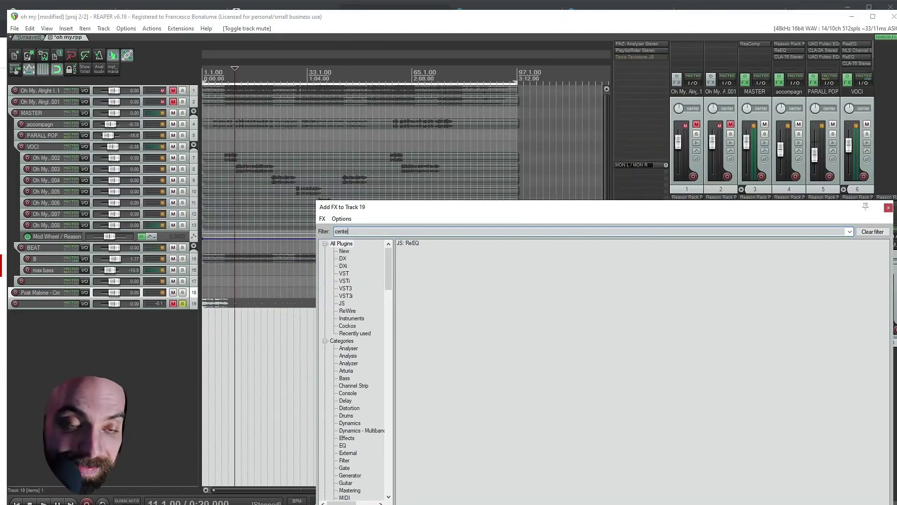
double_click(437, 256)
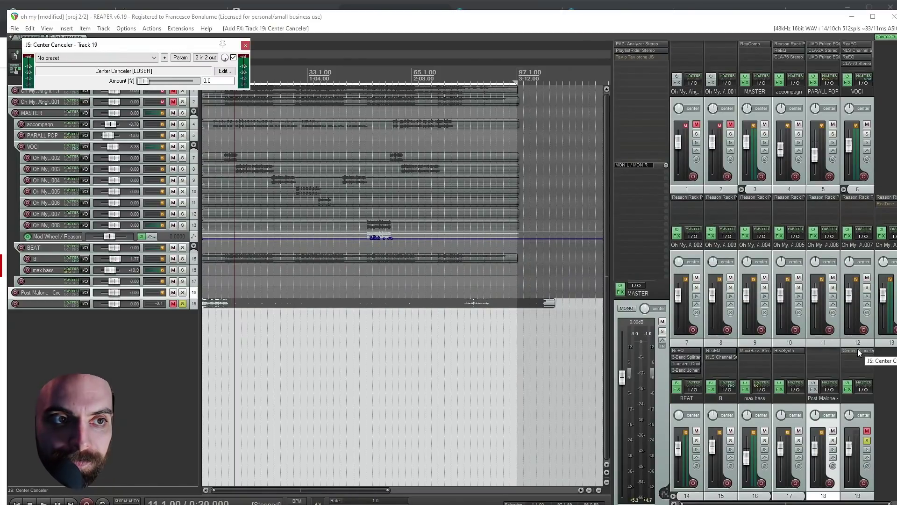
drag(142, 84, 198, 83)
key(space)
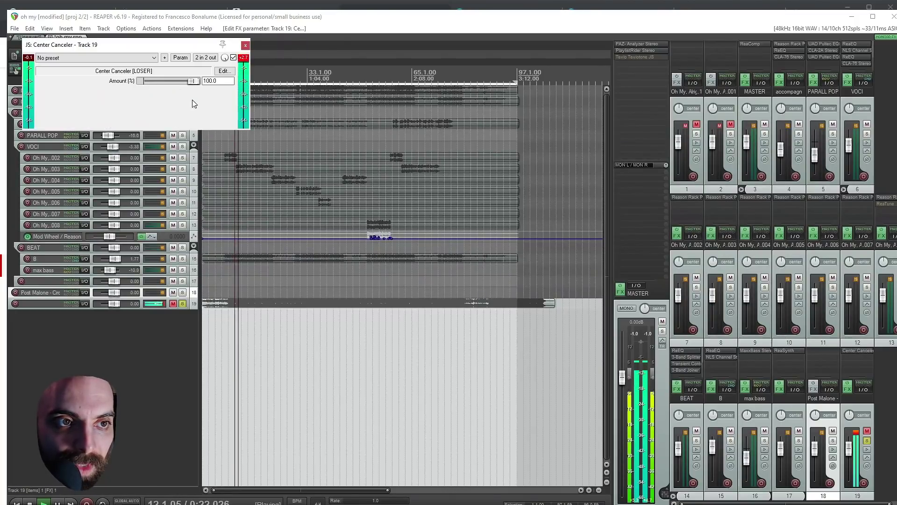
mouse_move(191, 81)
mouse_down()
mouse_move(146, 82)
mouse_move(199, 82)
mouse_up()
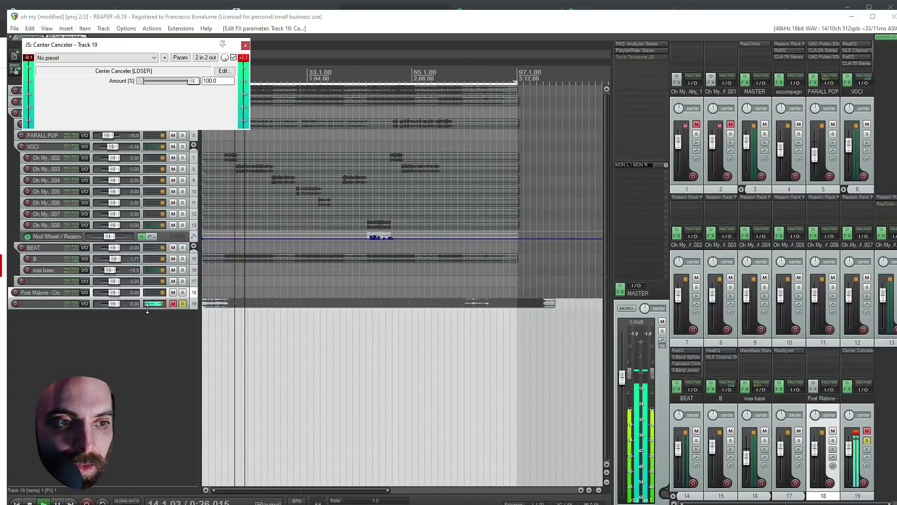
drag(148, 308, 150, 347)
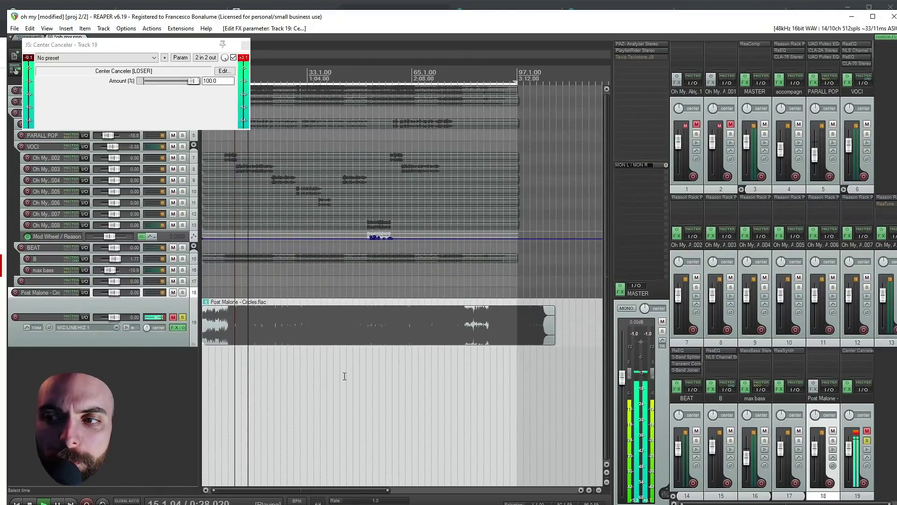
scroll(341, 382, up, 4)
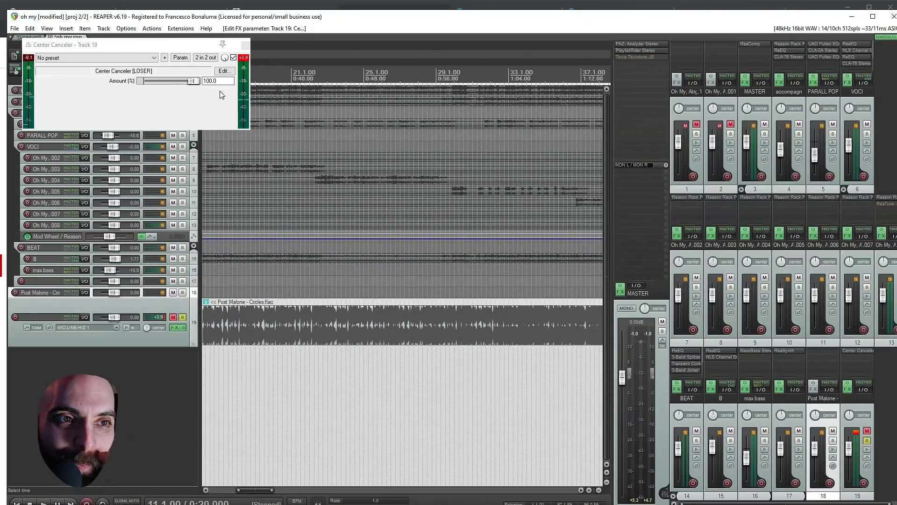
Close the Center Canceler, unsolo the Circles track, and save the project.
click(245, 45)
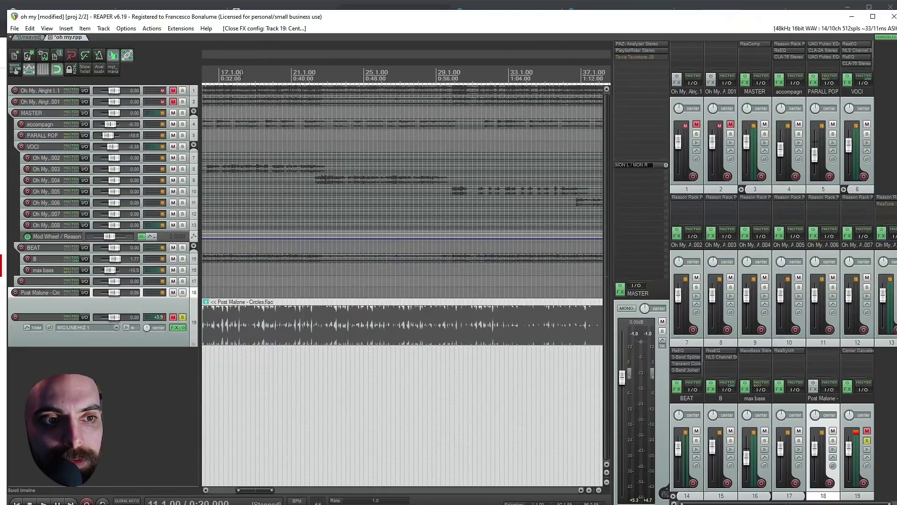
click(183, 317)
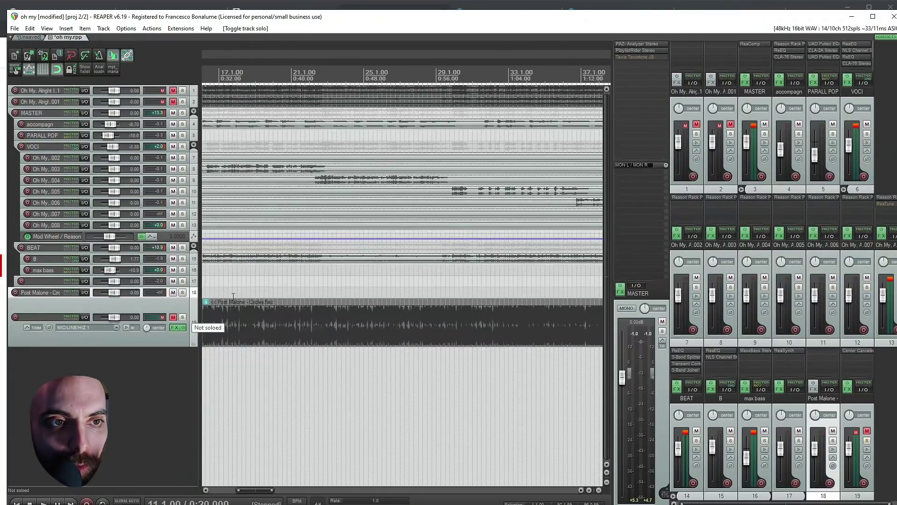
scroll(331, 266, down, 3)
key(ctrl+s)
Play the mix from bar 5 and insert a track named POLATE VOCE directly below MASTER.
click(229, 137)
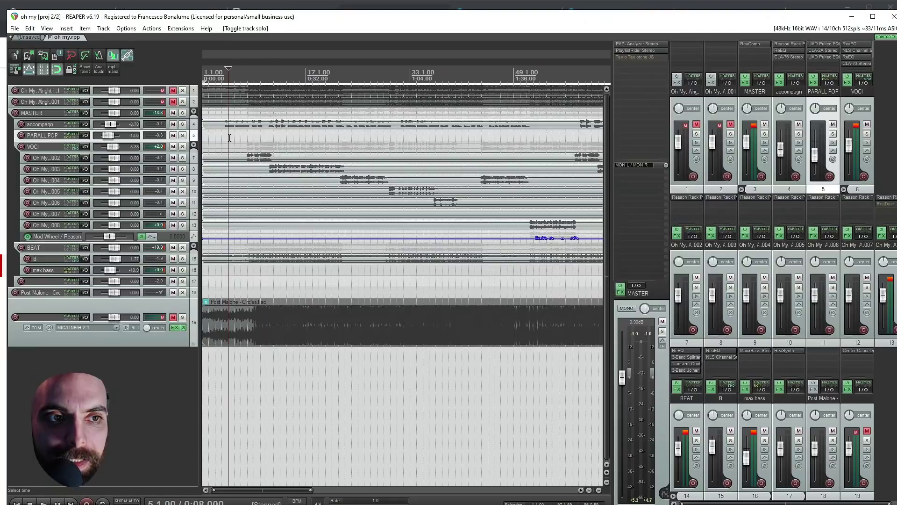
key(space)
click(34, 114)
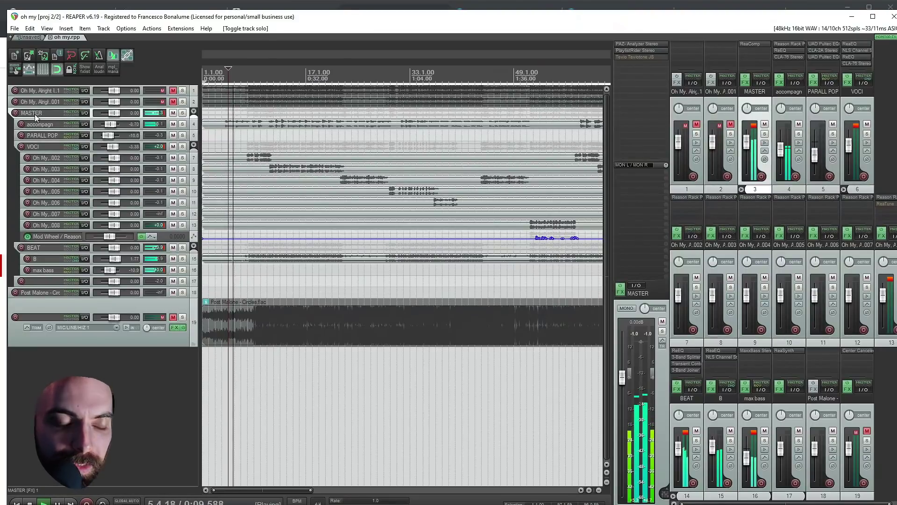
key(ctrl+t)
text(POLATE VOCE)
key(Return)
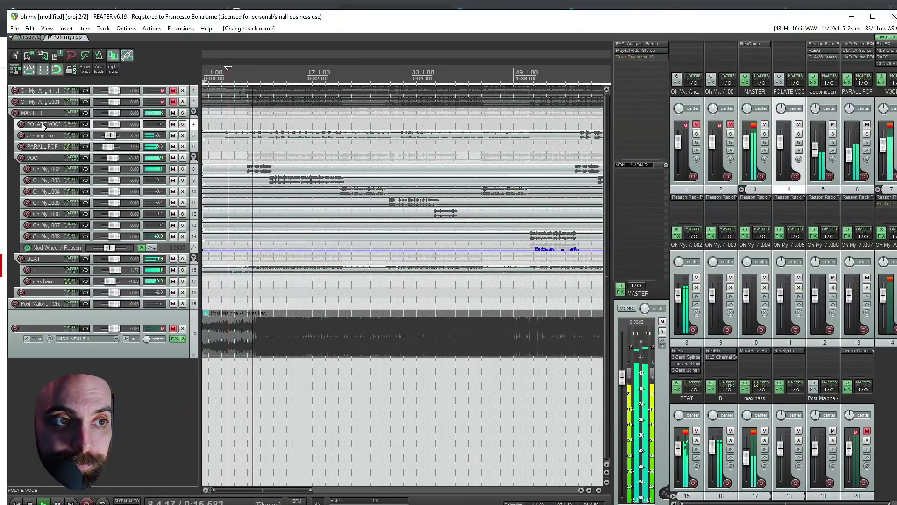
Search the effects for a plate reverb, then for "mixbo", and add IK Multimedia's MixBox to POLATE VOCE.
double_click(796, 44)
text(plate)
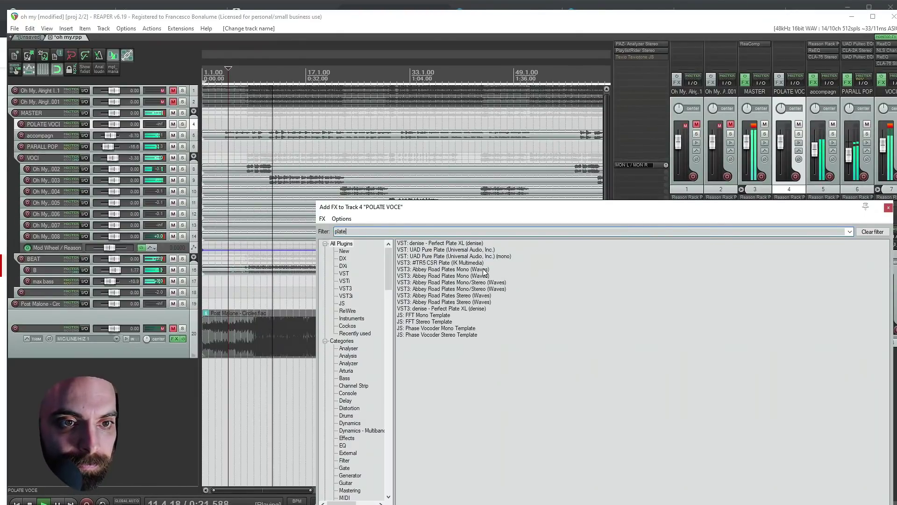
key(ctrl+a)
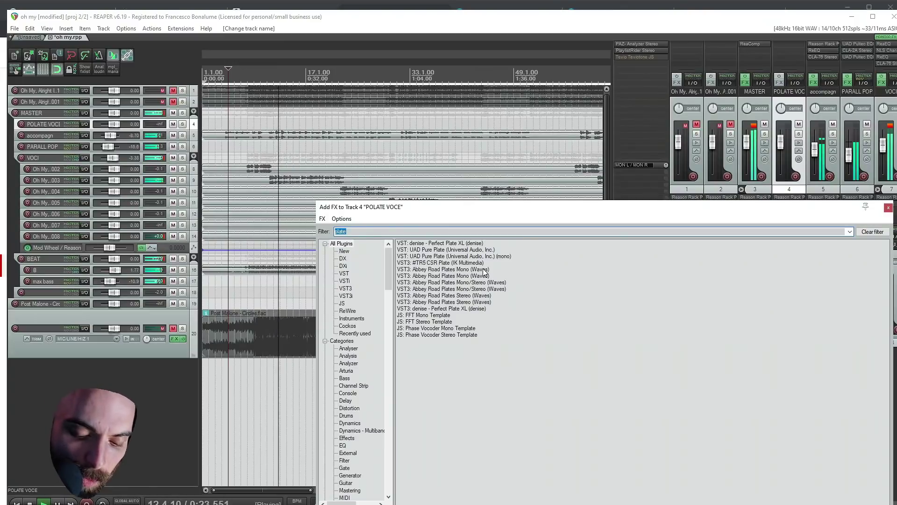
text(mix)
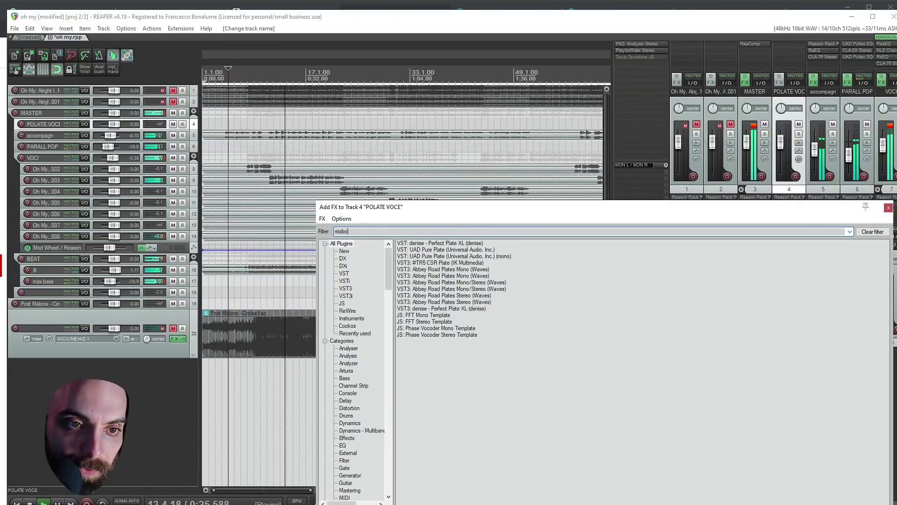
text(bo)
double_click(438, 247)
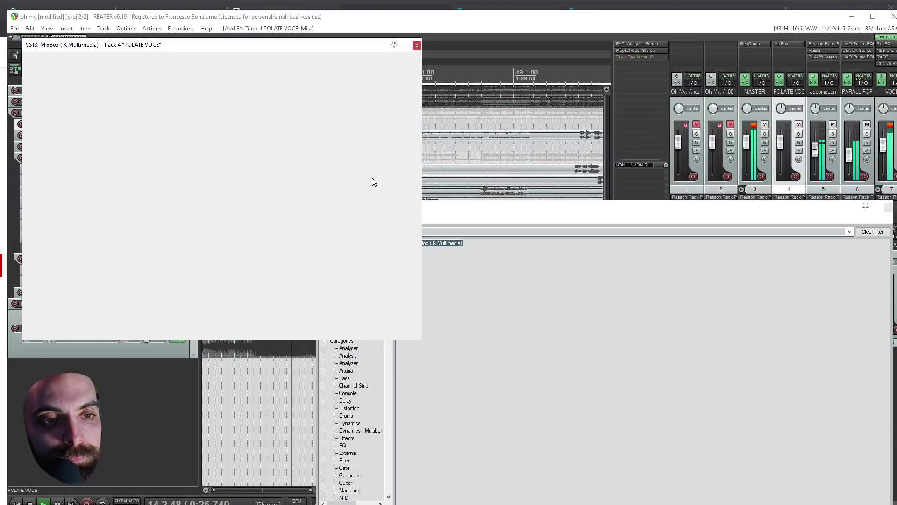
Load Plate Reverb into MixBox's first slot and move the plug-in window clear of the track list.
click(97, 76)
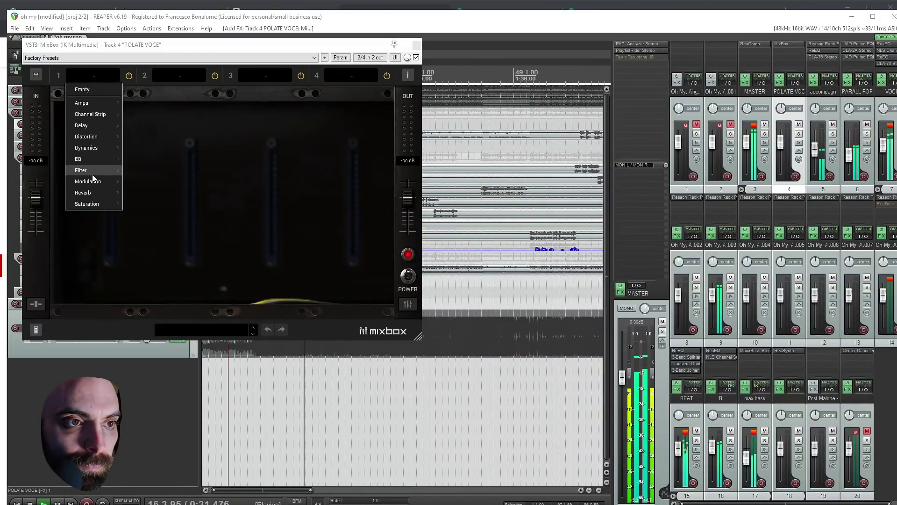
mouse_move(89, 192)
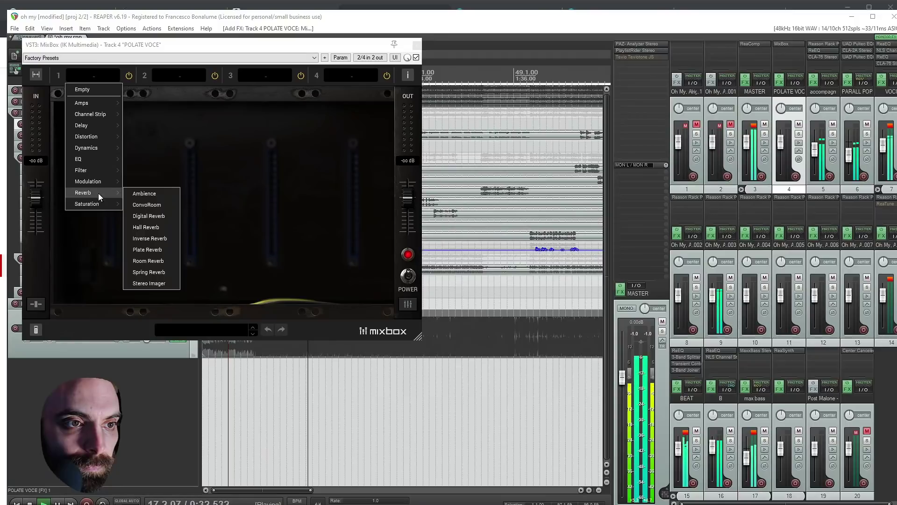
click(155, 251)
drag(134, 46, 354, 130)
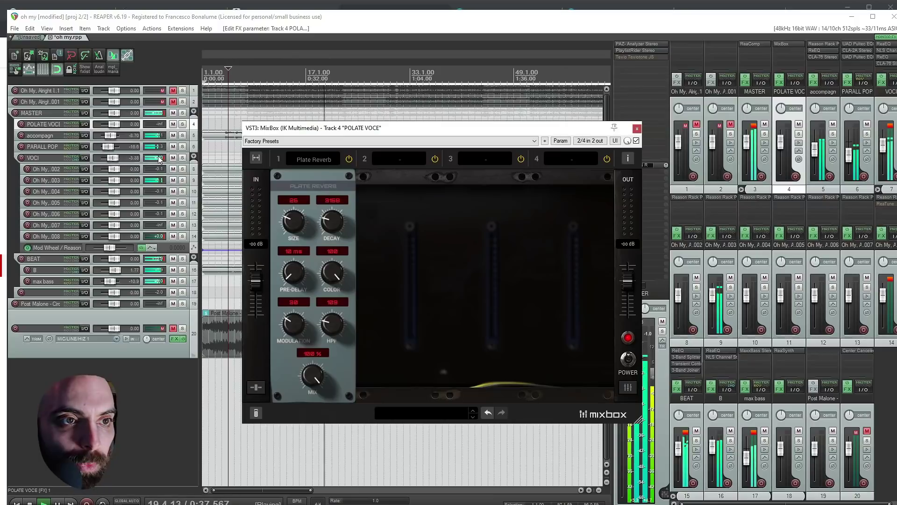
Create a send from VOCI to POLATE VOCE, solo POLATE VOCE, and close MixBox.
drag(85, 159, 42, 125)
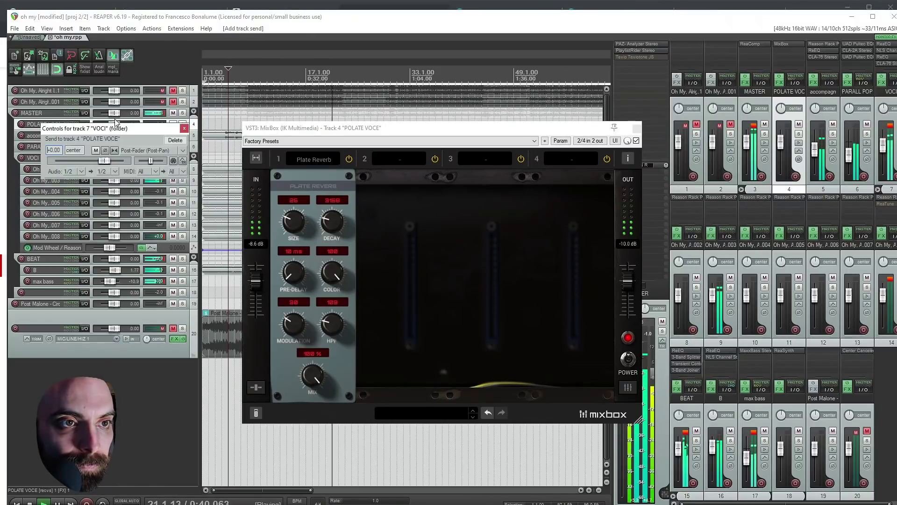
click(185, 129)
click(183, 113)
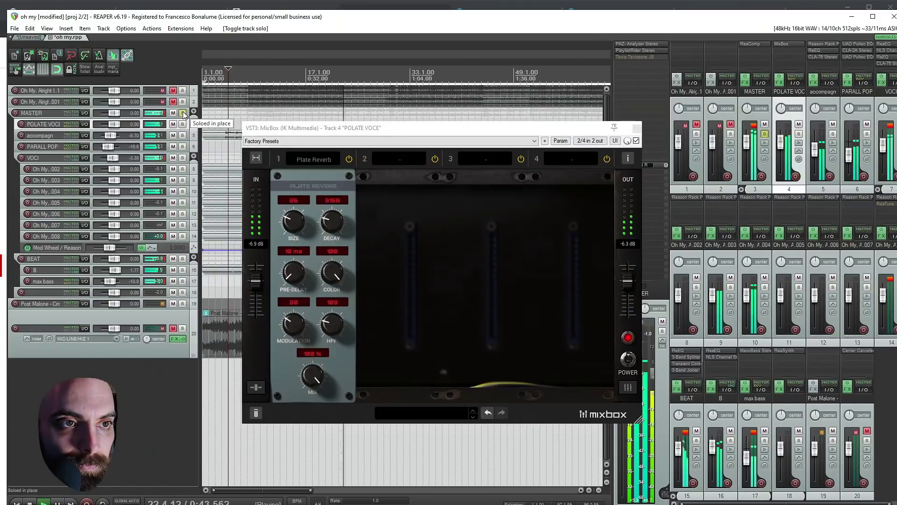
click(183, 113)
click(183, 124)
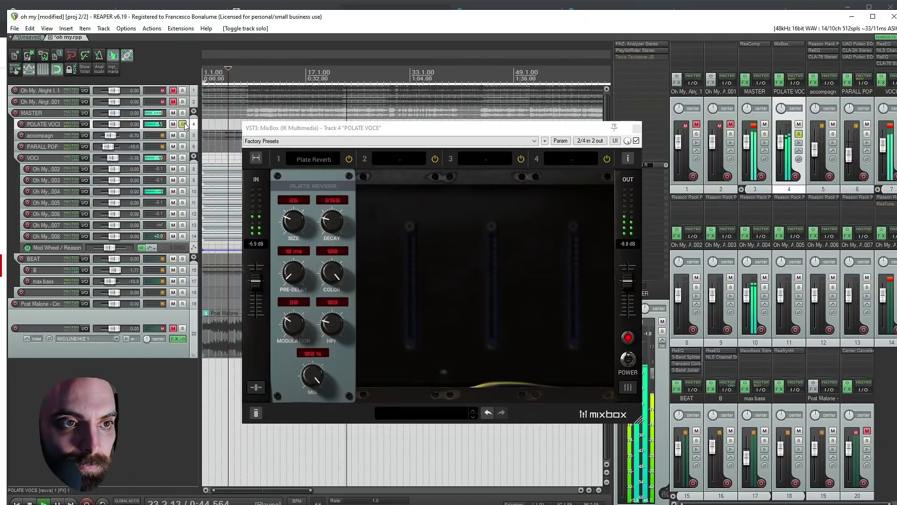
click(636, 129)
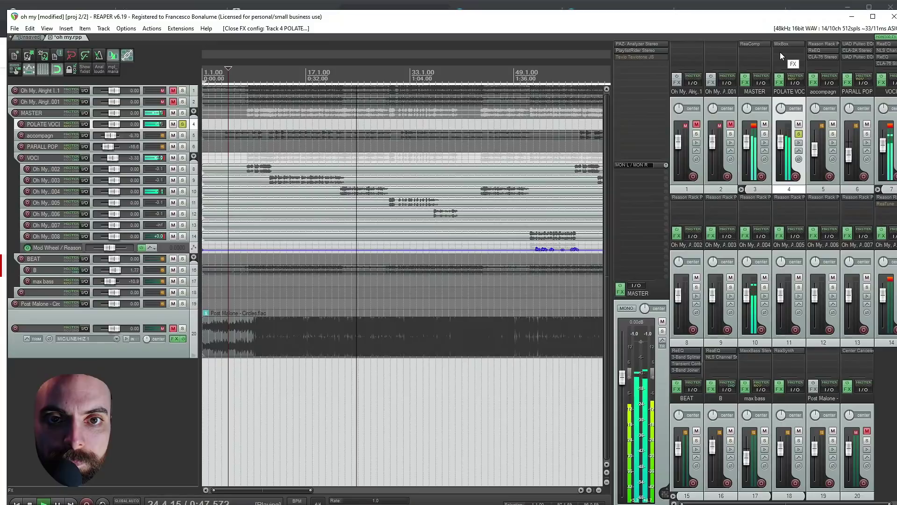
Add ReEQ after MixBox on POLATE VOCE and cut about 12.9 dB at 165 Hz.
double_click(782, 51)
text(reeq)
double_click(408, 243)
double_click(170, 244)
drag(170, 245, 179, 225)
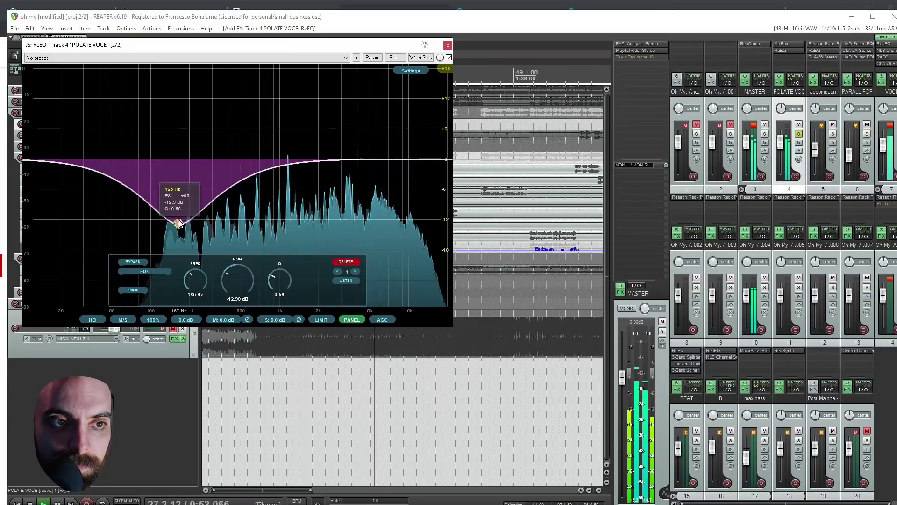
Add ReEQ cuts near 7.7 kHz and at about 1.31 kHz by 9.7 dB, then close it and stop playback.
double_click(389, 204)
drag(390, 204, 394, 204)
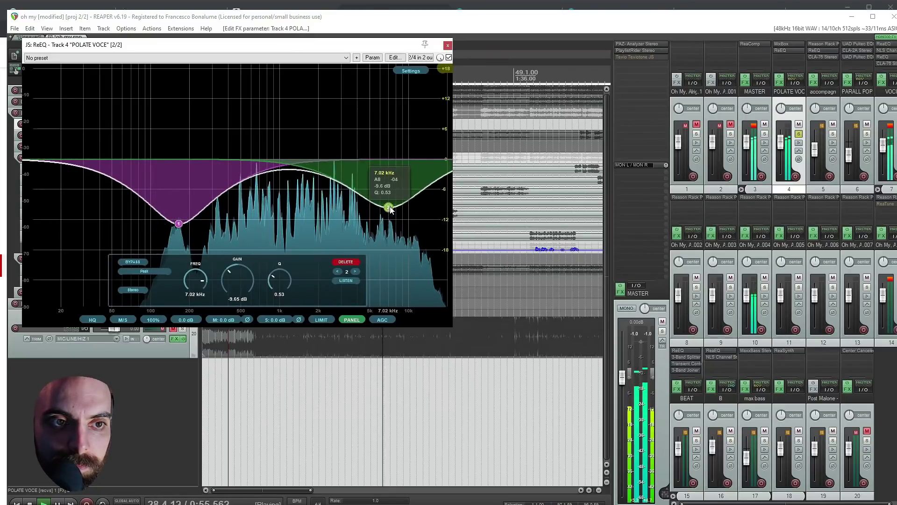
double_click(288, 201)
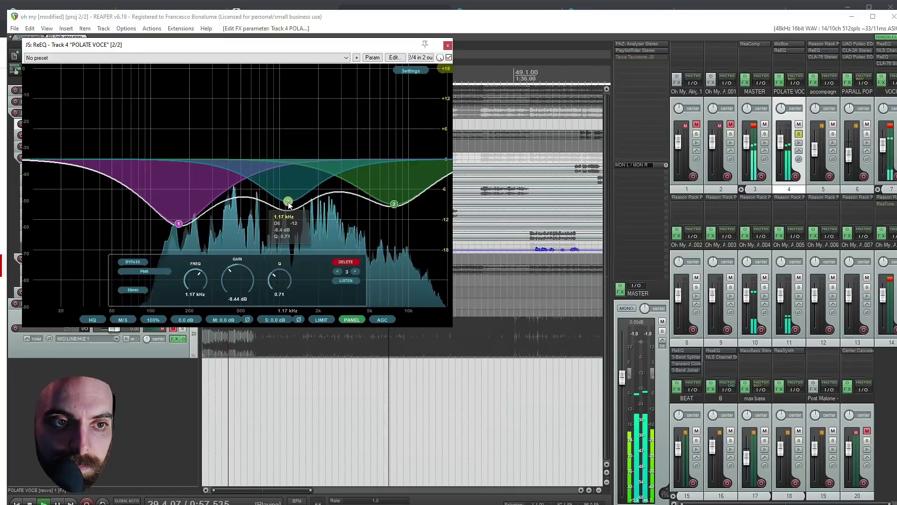
mouse_move(288, 201)
mouse_down()
mouse_move(333, 210)
mouse_move(294, 208)
mouse_up()
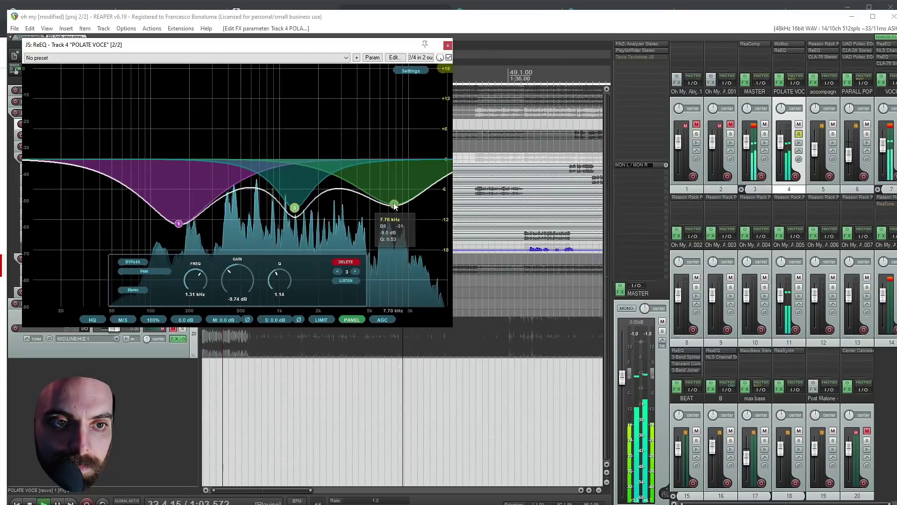
drag(394, 205, 393, 193)
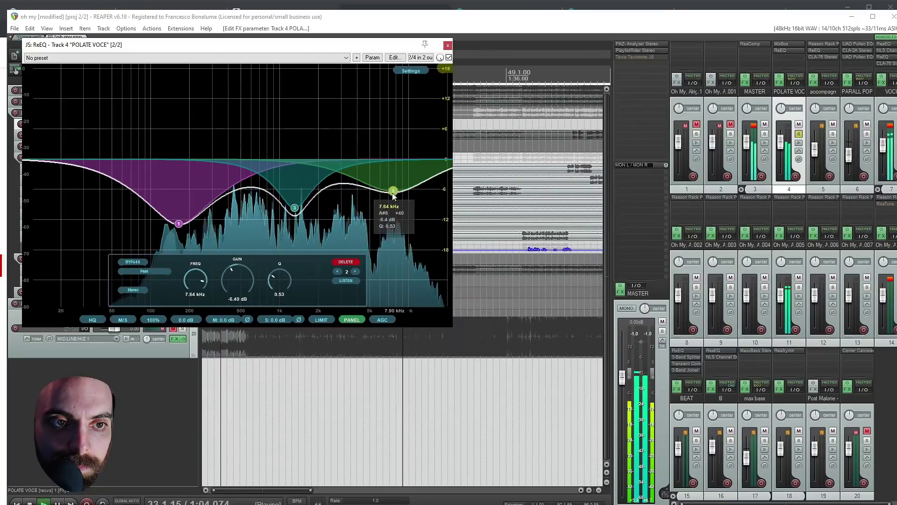
click(448, 45)
key(space)
Add Waves H-Delay Stereo to POLATE VOCE and place it first in the effects chain.
double_click(781, 55)
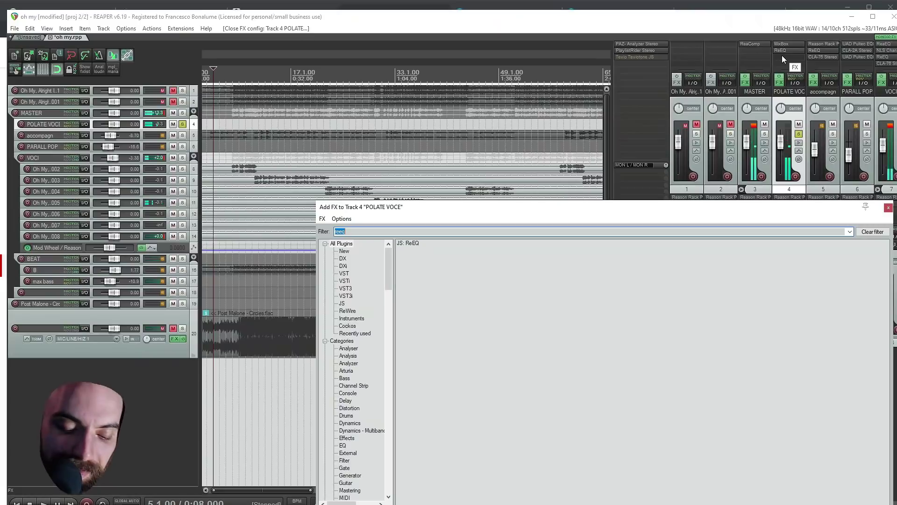
text(h-dela)
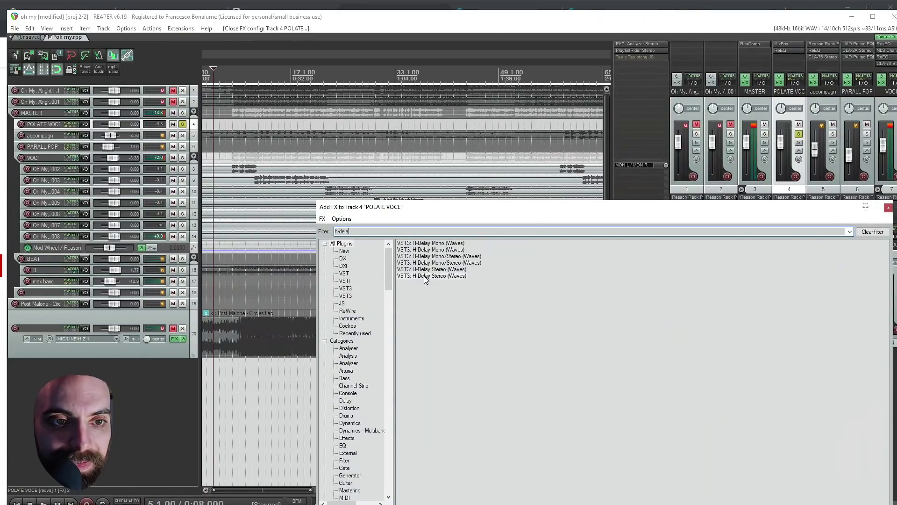
double_click(430, 275)
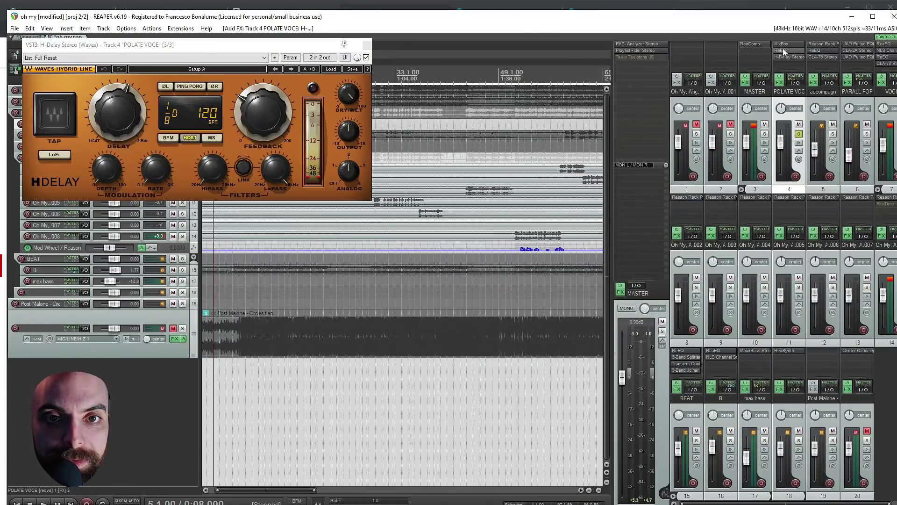
drag(787, 49, 786, 44)
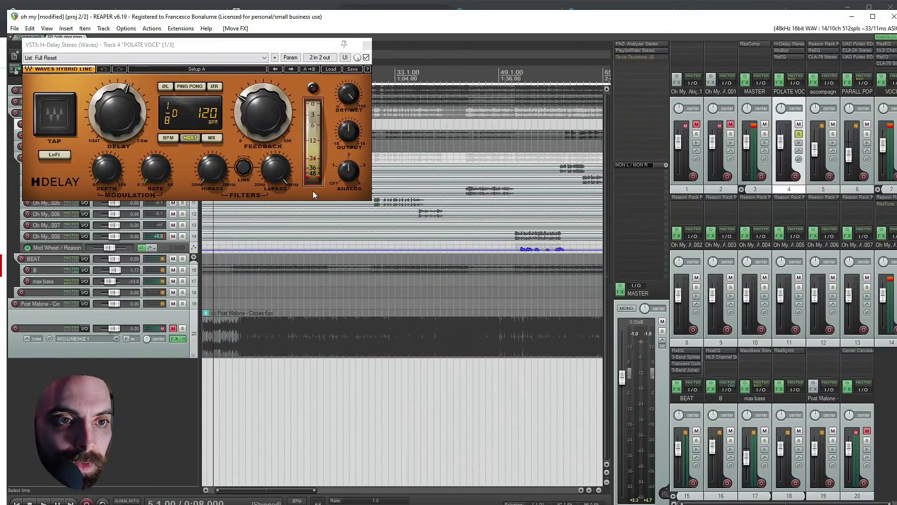
drag(283, 47, 367, 92)
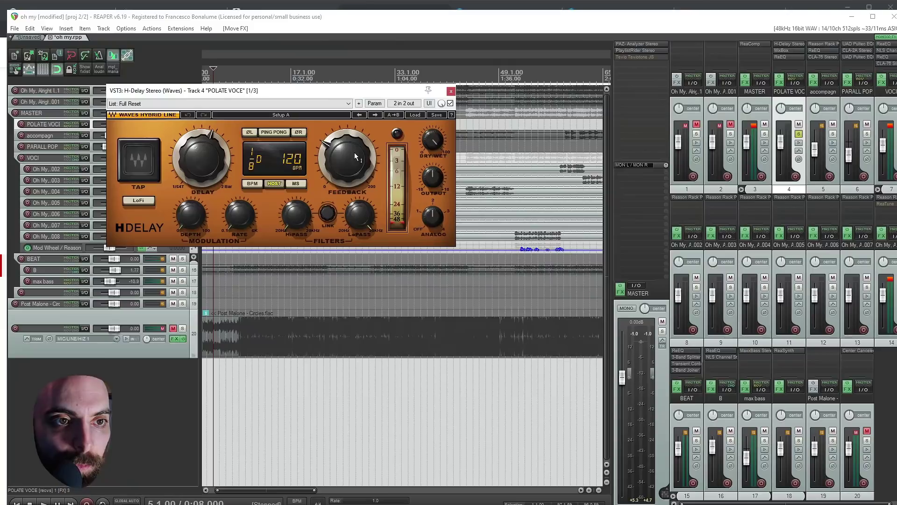
Switch the H-Delay time to milliseconds, solo VOCI as well, and play the song.
click(296, 183)
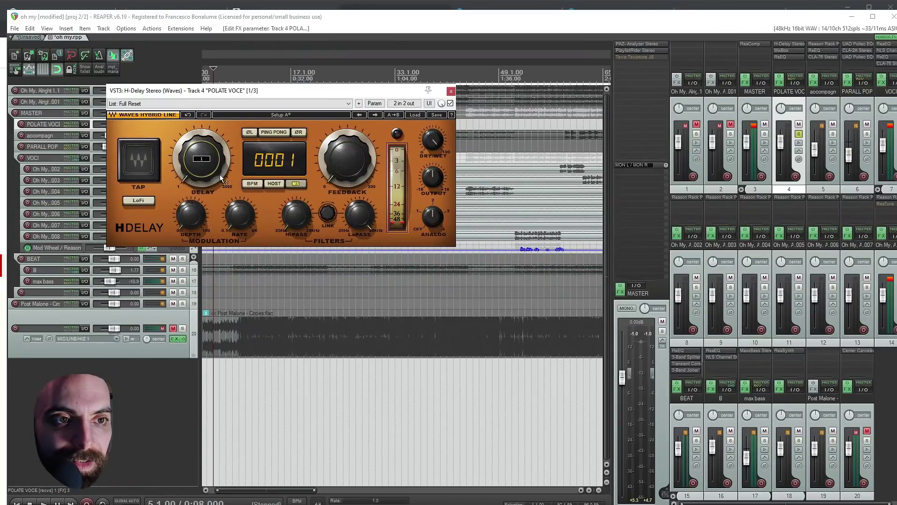
drag(235, 91, 199, 284)
click(183, 157)
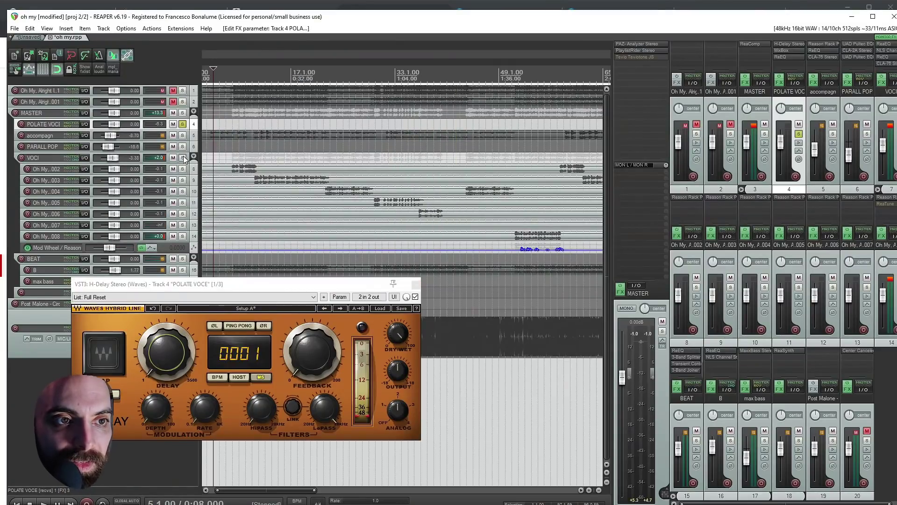
key(space)
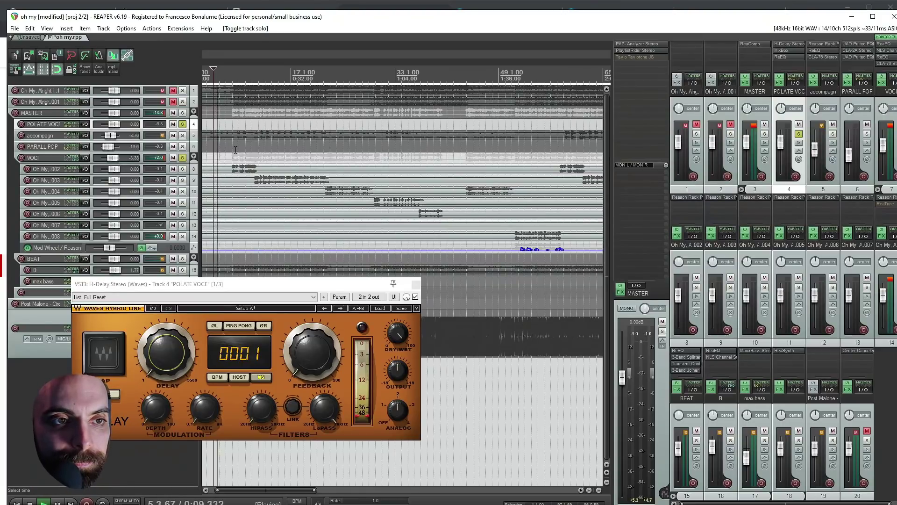
drag(222, 287, 227, 263)
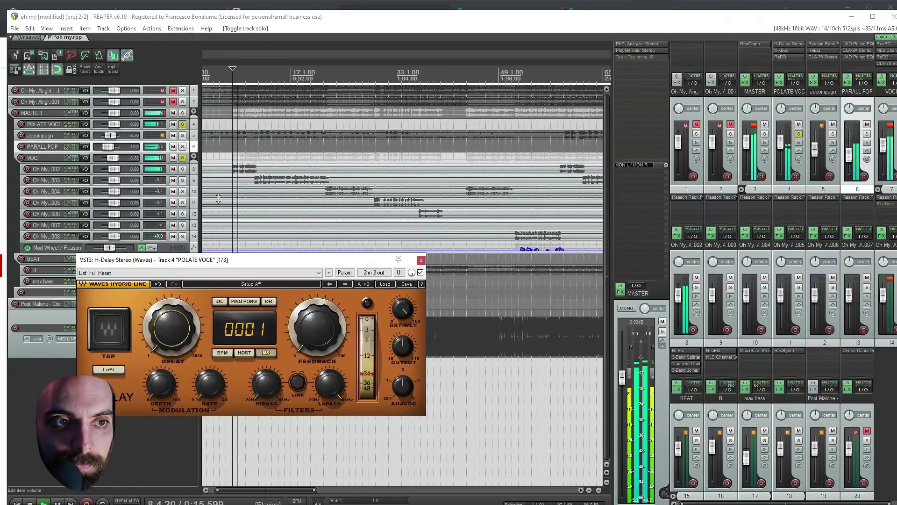
Raise POLATE VOCE to +3.84 dB and set H-Delay to 85 ms with a feedback of 37.
drag(780, 141, 781, 141)
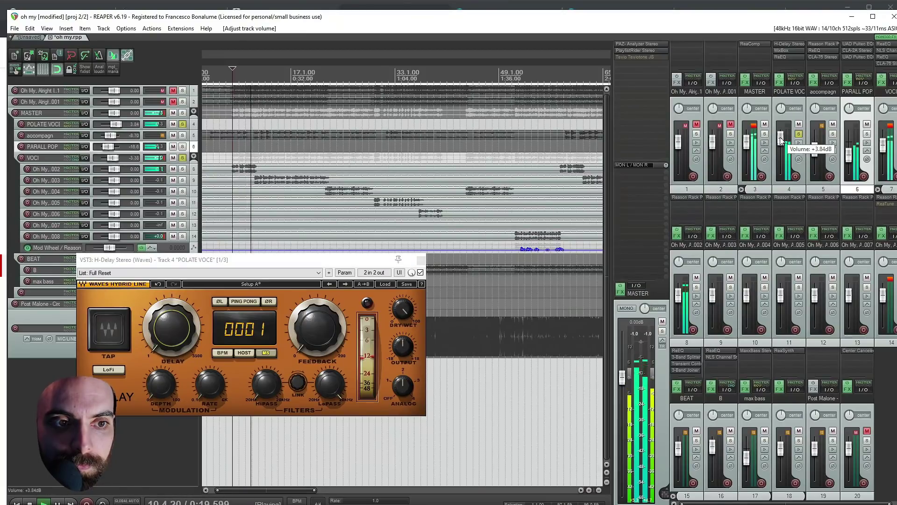
mouse_move(317, 329)
mouse_down()
mouse_move(317, 318)
mouse_move(317, 329)
mouse_up()
drag(171, 329, 172, 320)
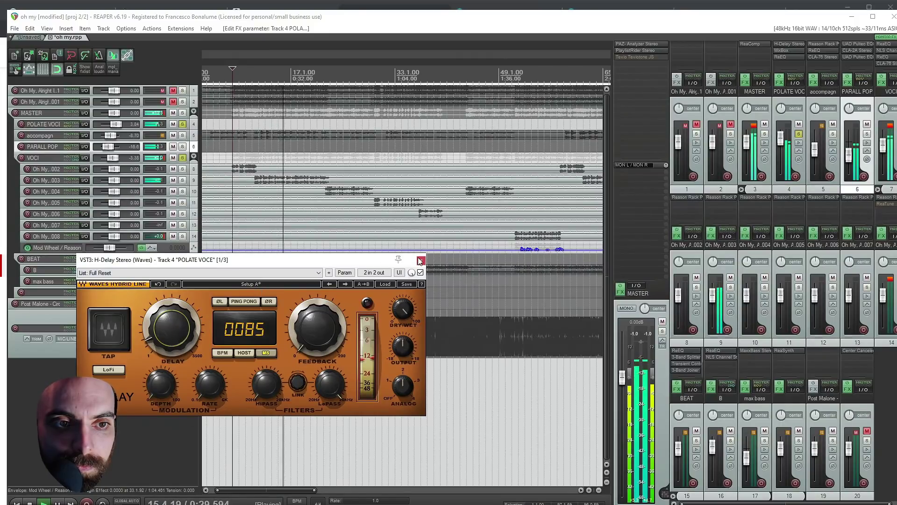
drag(313, 338, 313, 327)
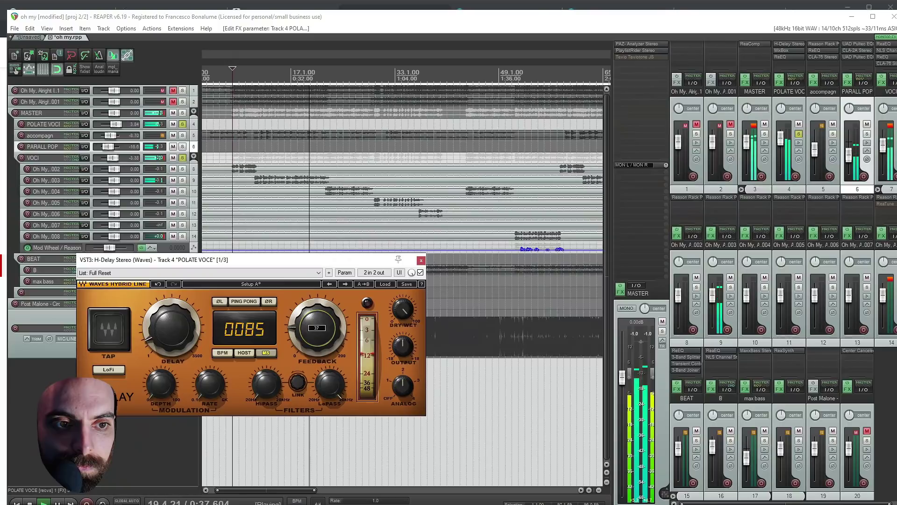
Compare the POLATE VOCE sound with MixBox bypassed and active.
click(786, 50)
shift+click(786, 50)
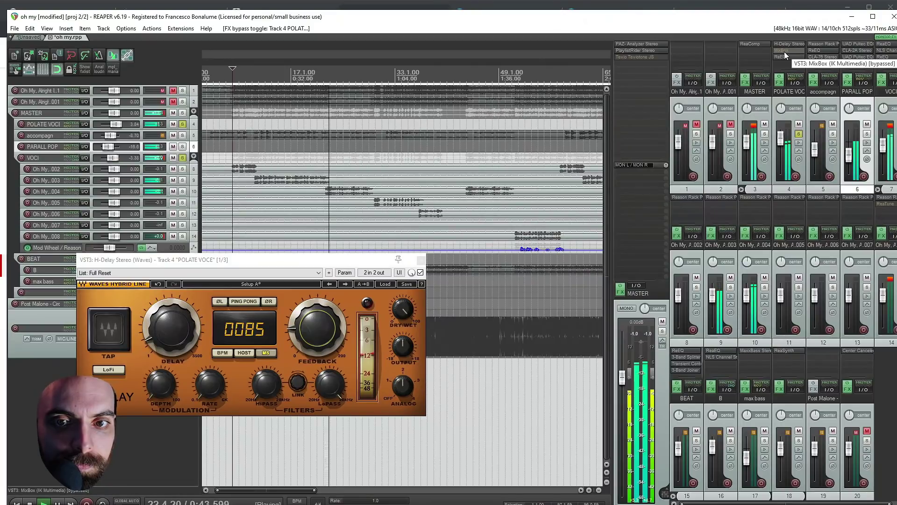
shift+click(784, 52)
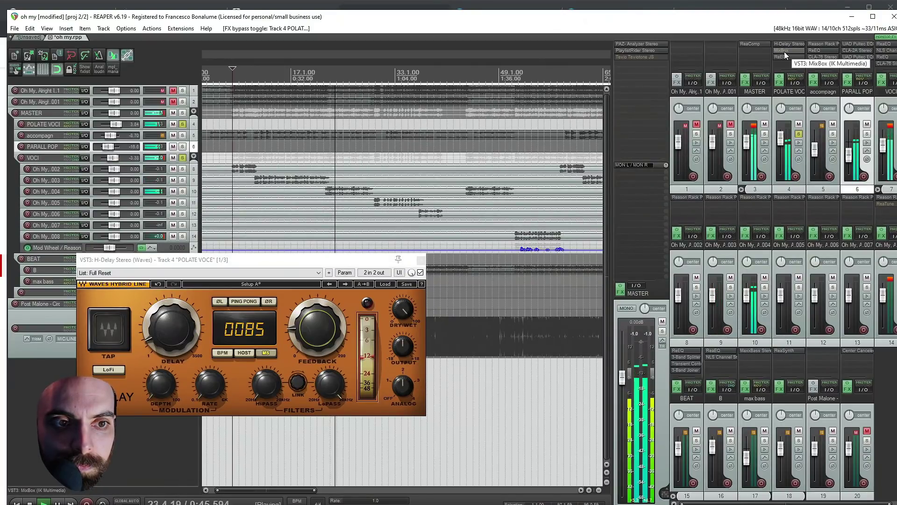
Unsolo POLATE VOCE and VOCI, lower POLATE VOCE to about +1.4 dB within the full mix, and close H-Delay.
click(799, 134)
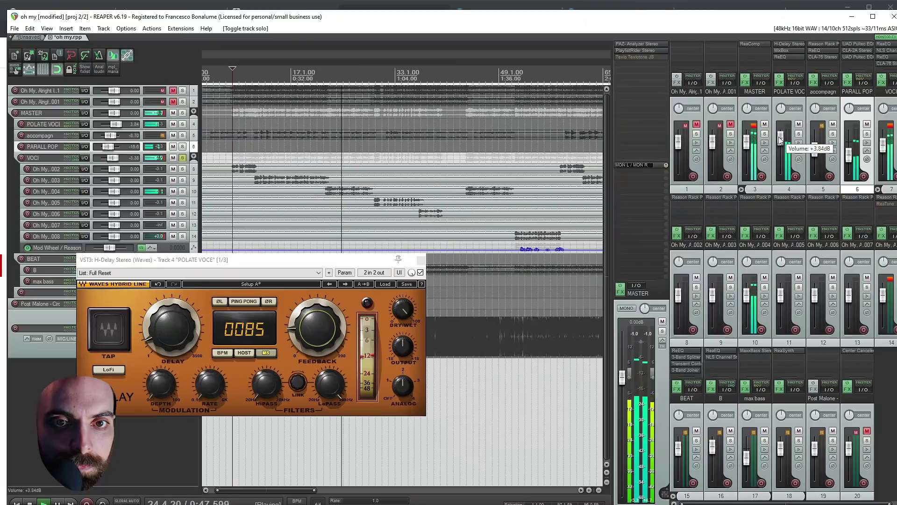
click(896, 134)
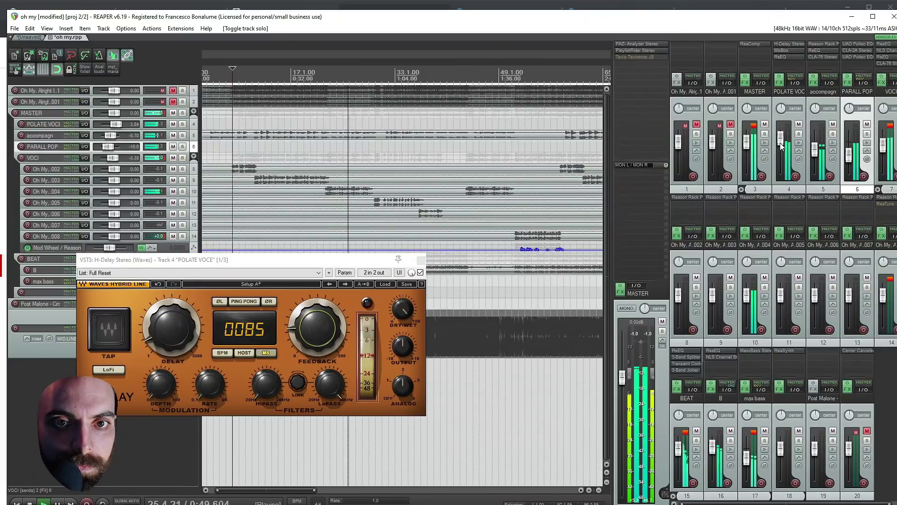
scroll(780, 146, down, 4)
scroll(780, 146, down, 1)
scroll(780, 145, up, 1)
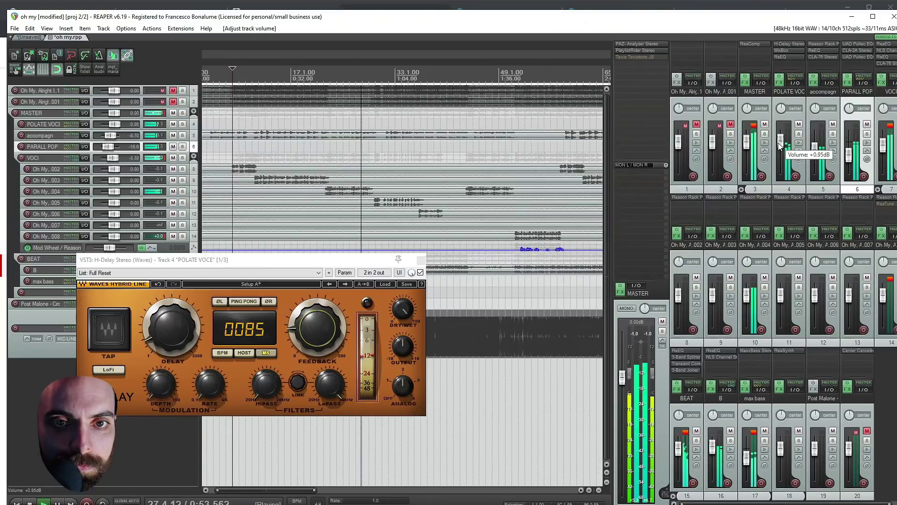
click(421, 260)
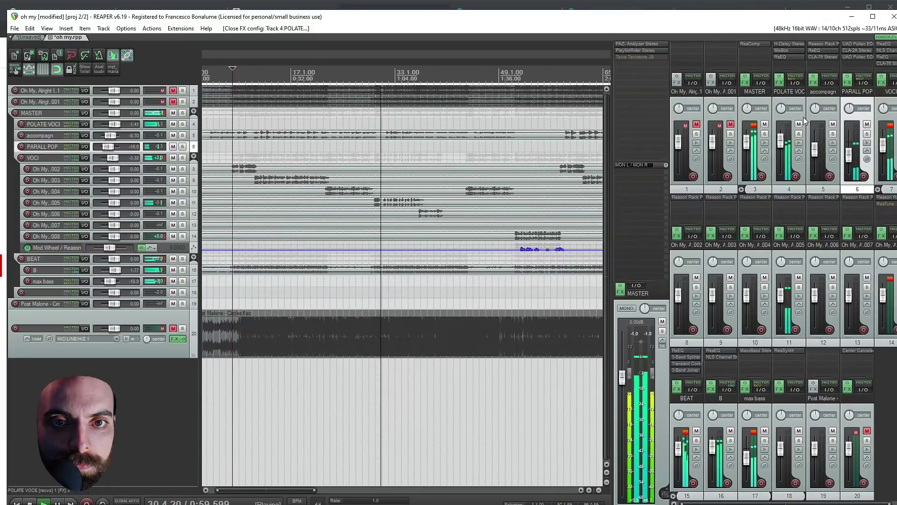
Solo POLATE VOCE and adjust H-Delay's modulation depth and rate while playing from the start of the first vocal clip on track 003.
click(798, 134)
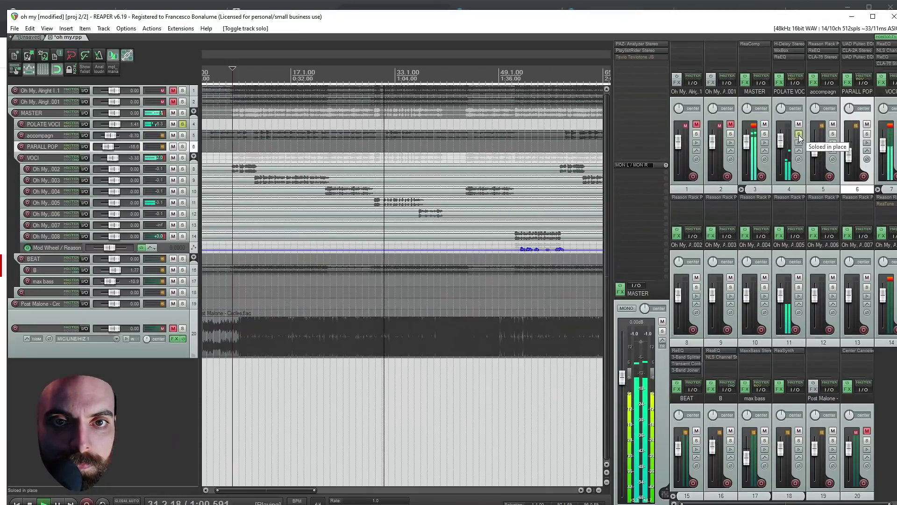
click(786, 44)
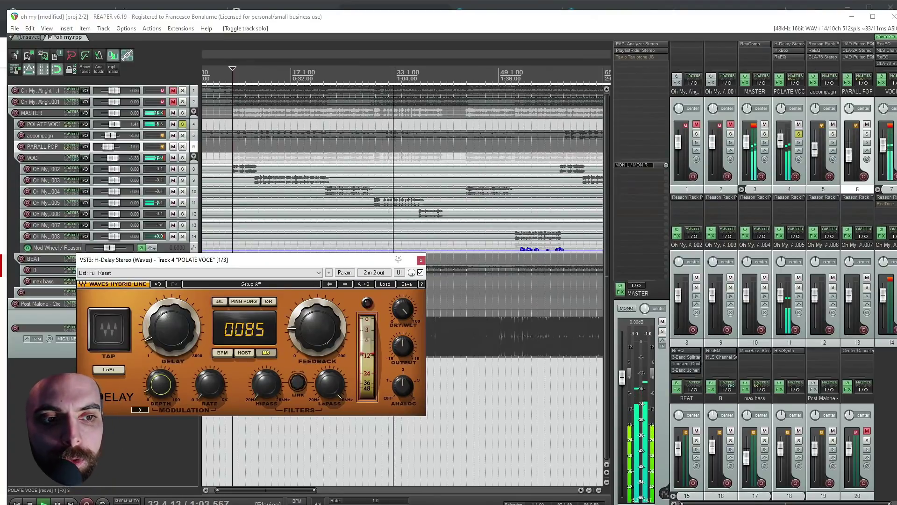
drag(212, 393, 164, 346)
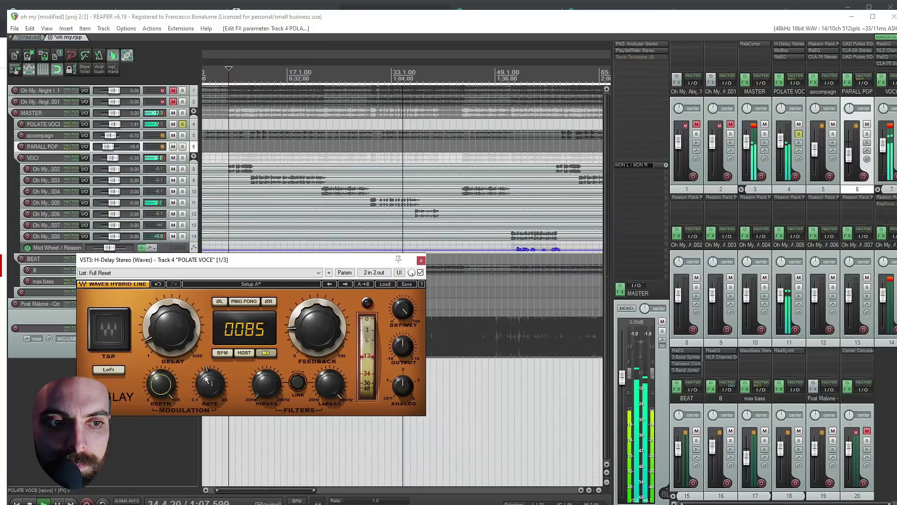
mouse_move(163, 384)
mouse_down()
mouse_move(163, 409)
mouse_move(160, 385)
mouse_move(161, 401)
mouse_up()
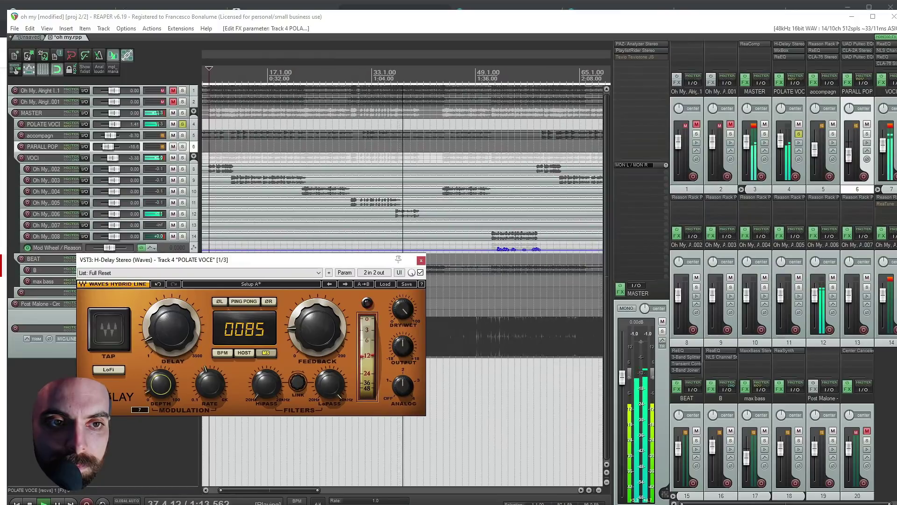
click(232, 183)
key(space)
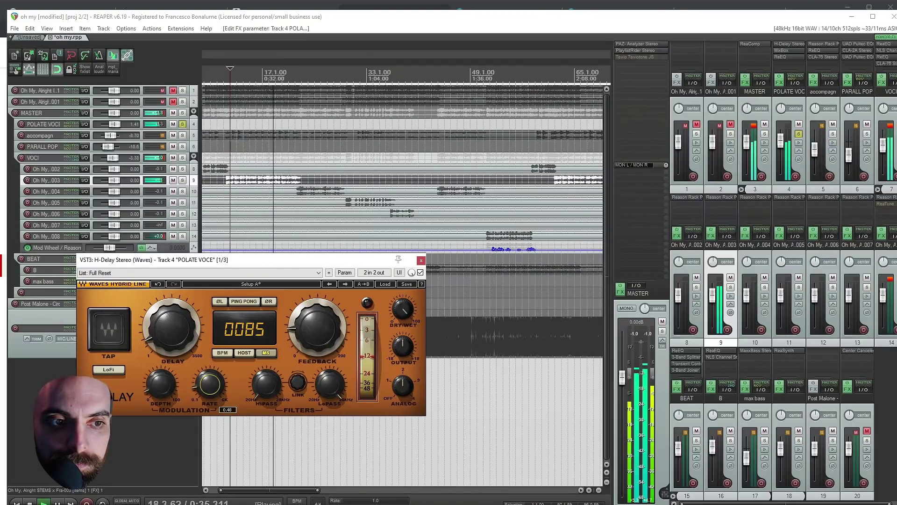
Adjust H-Delay's low-pass filter while comparing POLATE VOCE in the full mix and soloed.
click(182, 125)
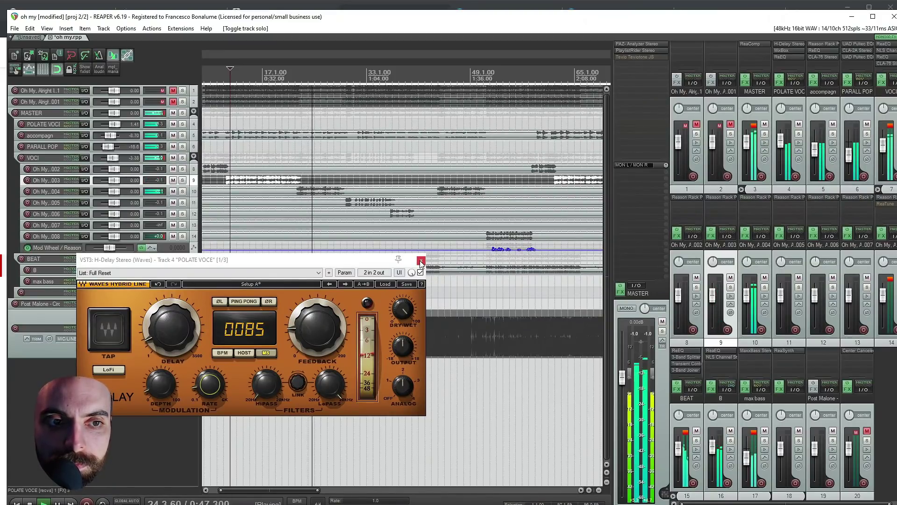
click(329, 383)
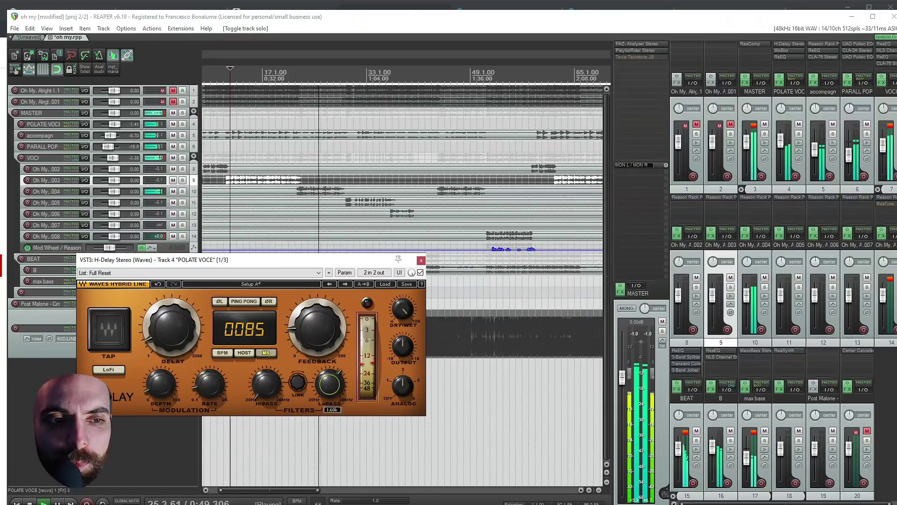
drag(330, 384, 329, 383)
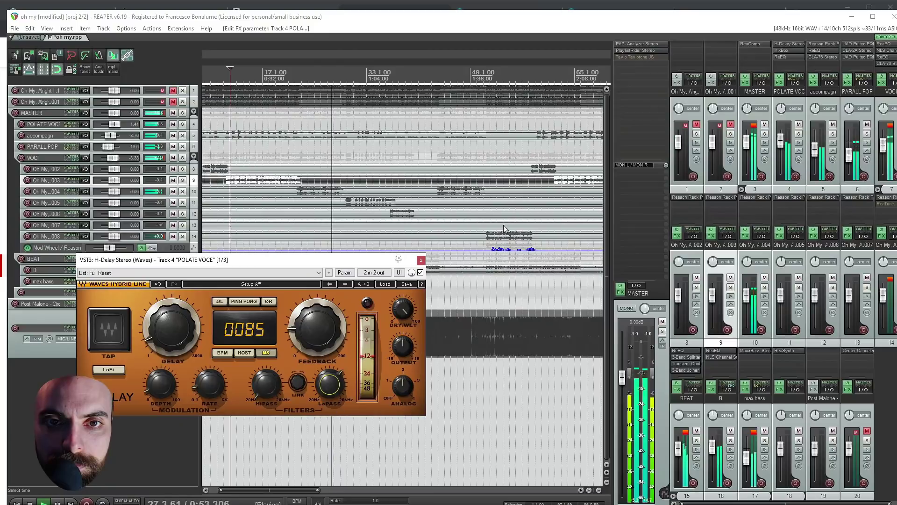
click(799, 134)
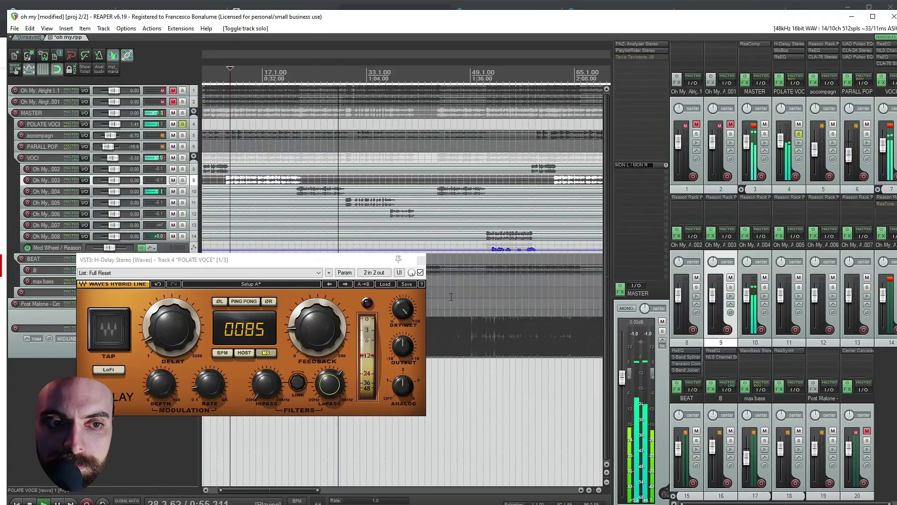
drag(328, 390, 328, 353)
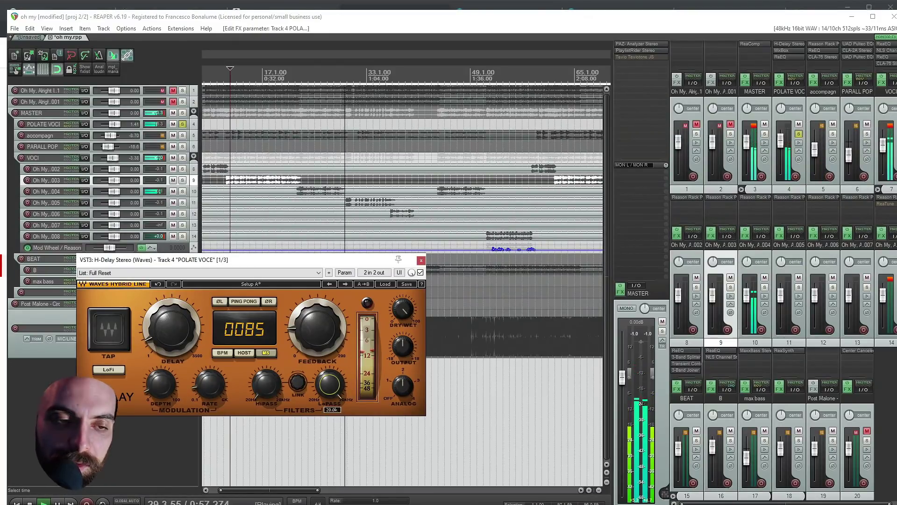
drag(329, 384, 329, 389)
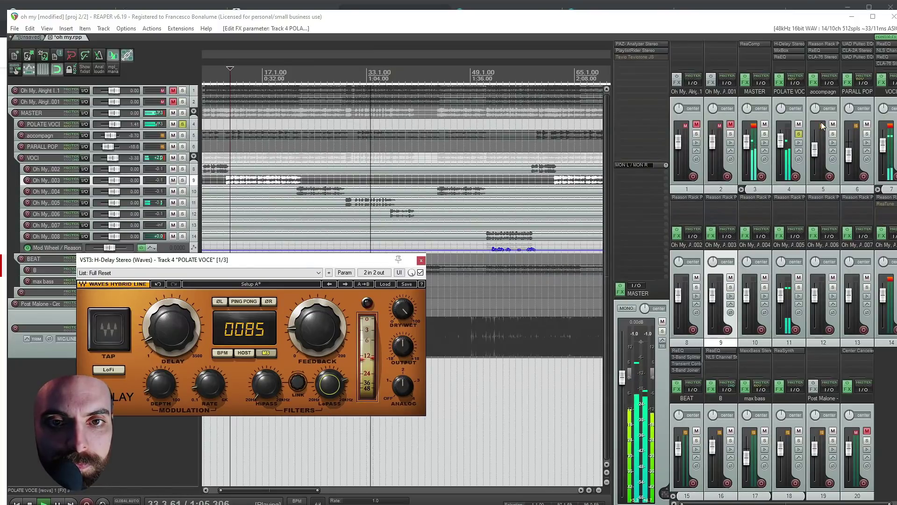
Compare the full mix with the soloed Post Malone - Circles reference, and close H-Delay.
drag(376, 262, 338, 372)
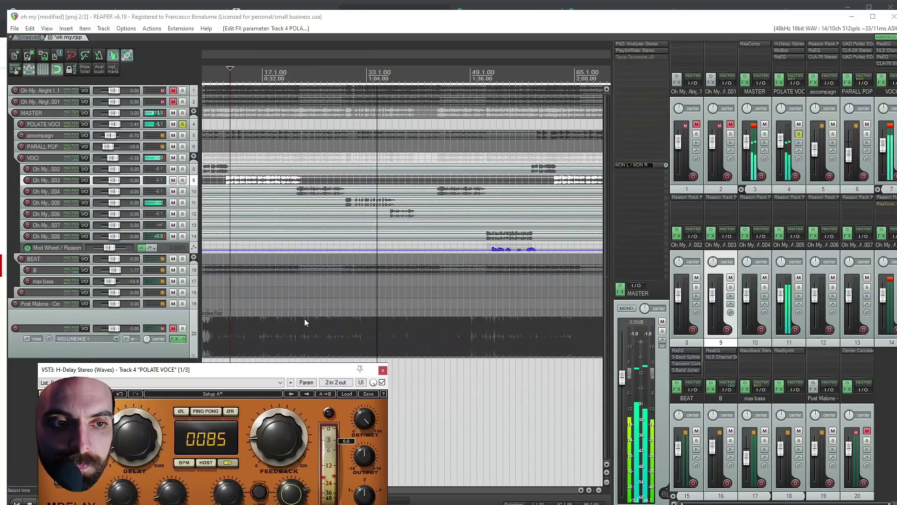
scroll(304, 318, down, 3)
click(244, 338)
click(182, 328)
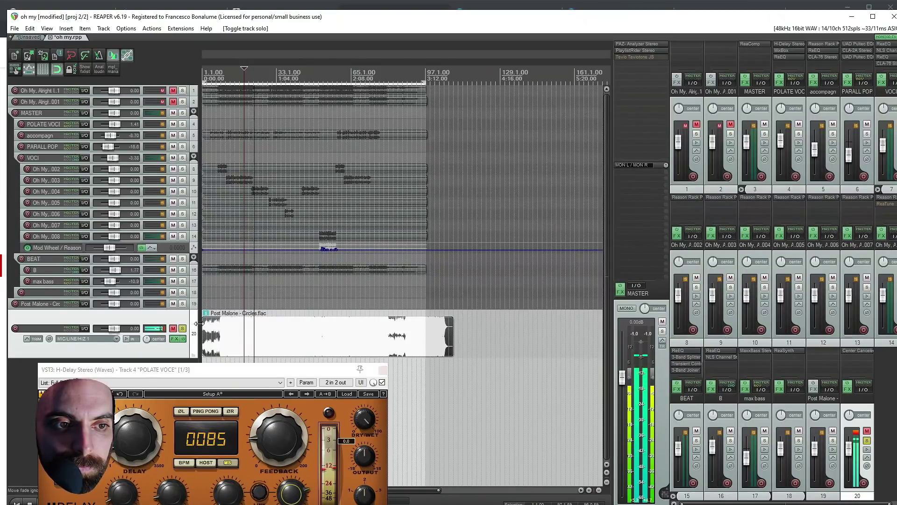
click(182, 328)
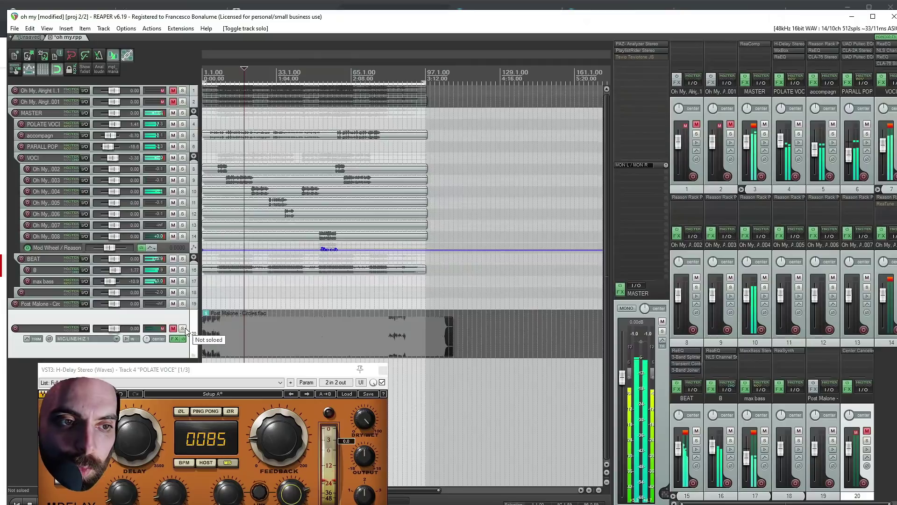
click(382, 369)
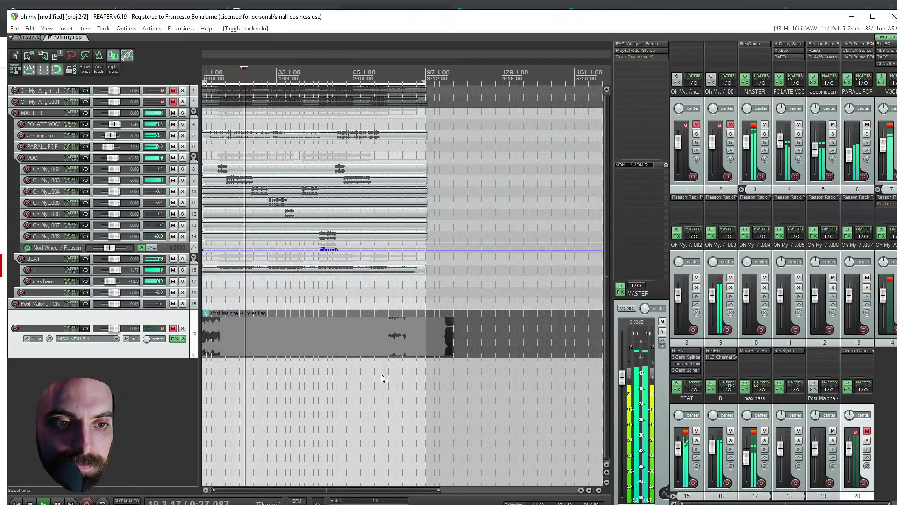
With only POLATE VOCE soloed, lengthen MixBox's Plate Reverb decay and raise its HPF to 123, and return to the full mix.
ctrl+alt+click(182, 124)
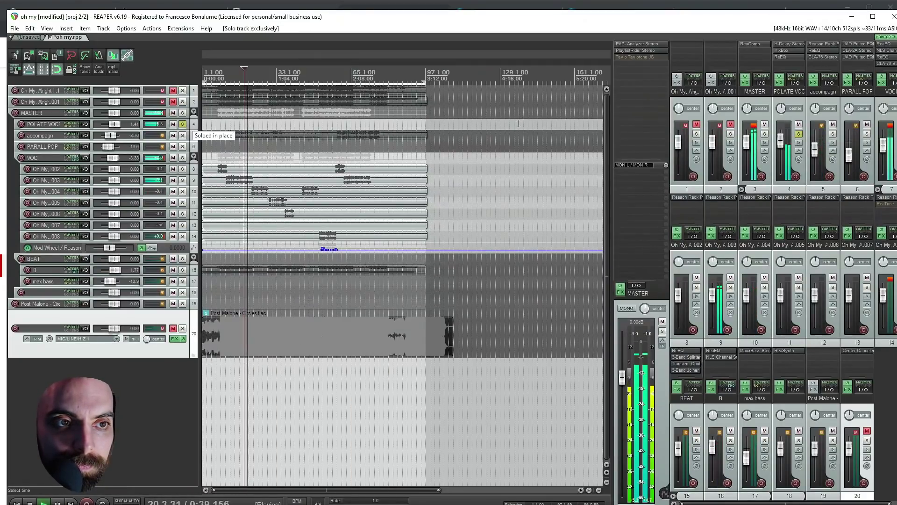
click(789, 50)
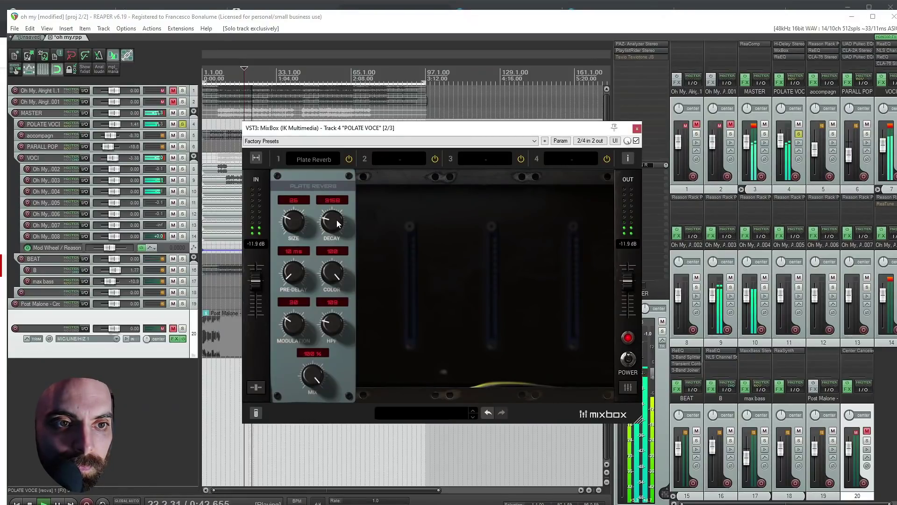
drag(333, 226, 328, 209)
scroll(331, 221, up, 1)
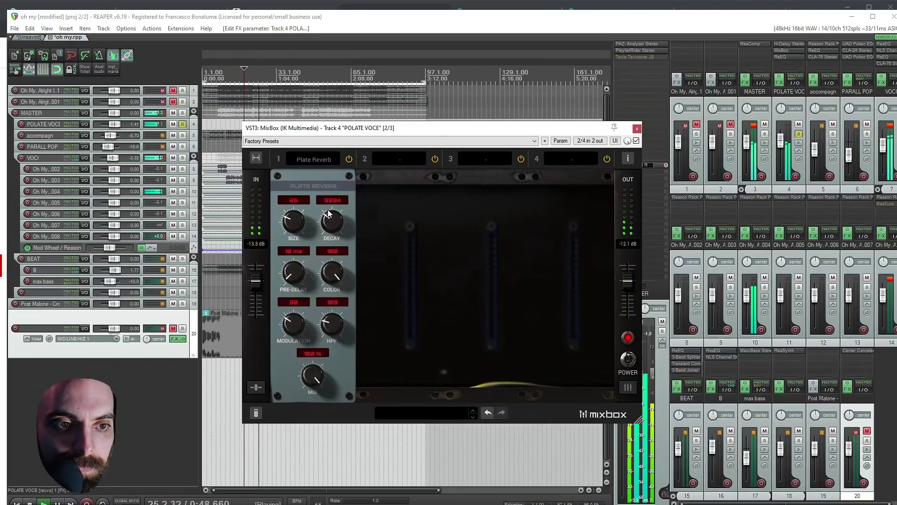
scroll(331, 321, up, 2)
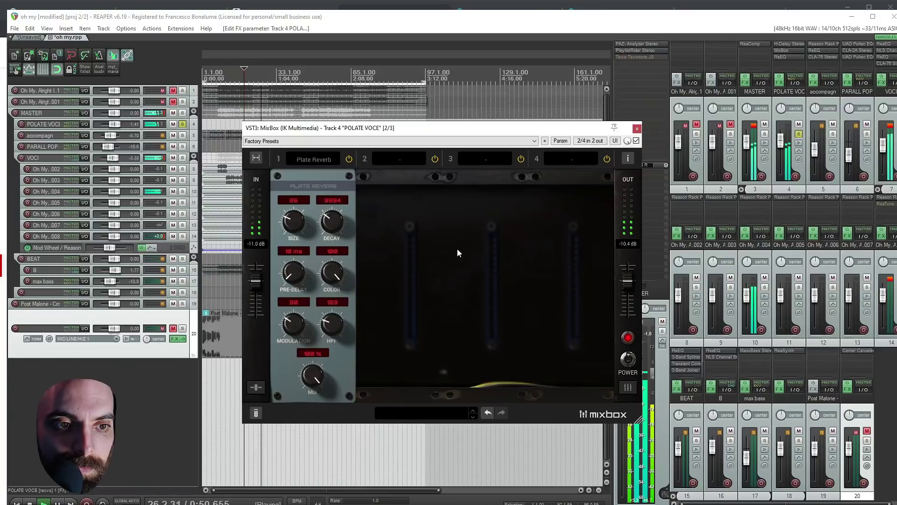
click(636, 129)
click(799, 134)
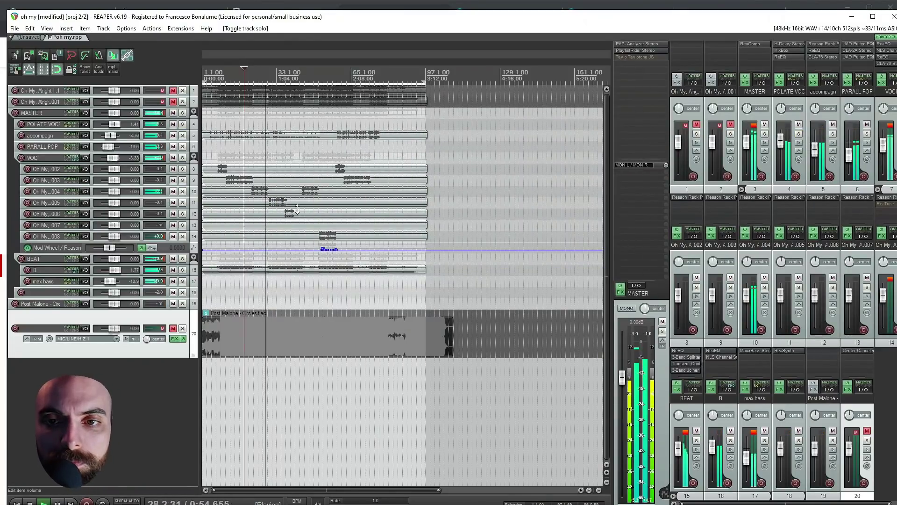
Compare the mix with POLATE VOCE muted and unmuted, and lower its volume to -0.10 dB.
click(173, 126)
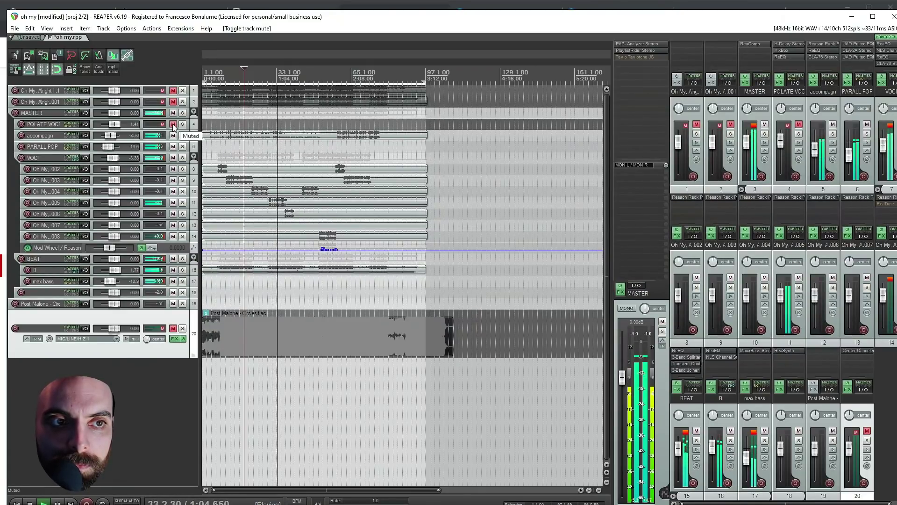
click(173, 125)
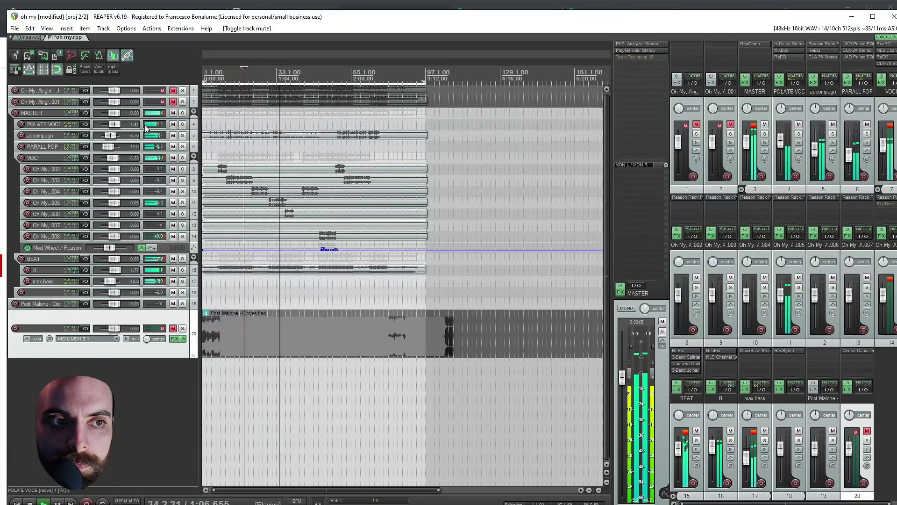
drag(781, 142, 781, 145)
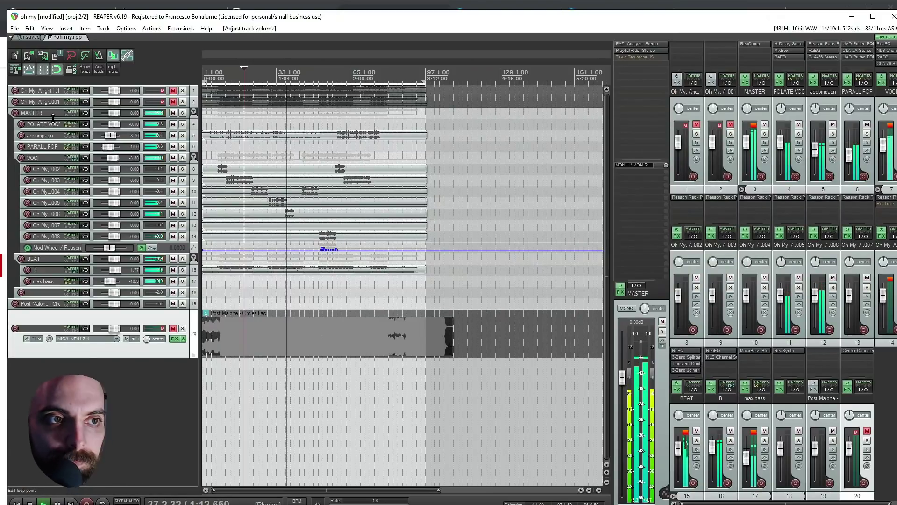
Add a track named delay below POLATE VOCE and stop playback.
click(40, 125)
key(ctrl+t)
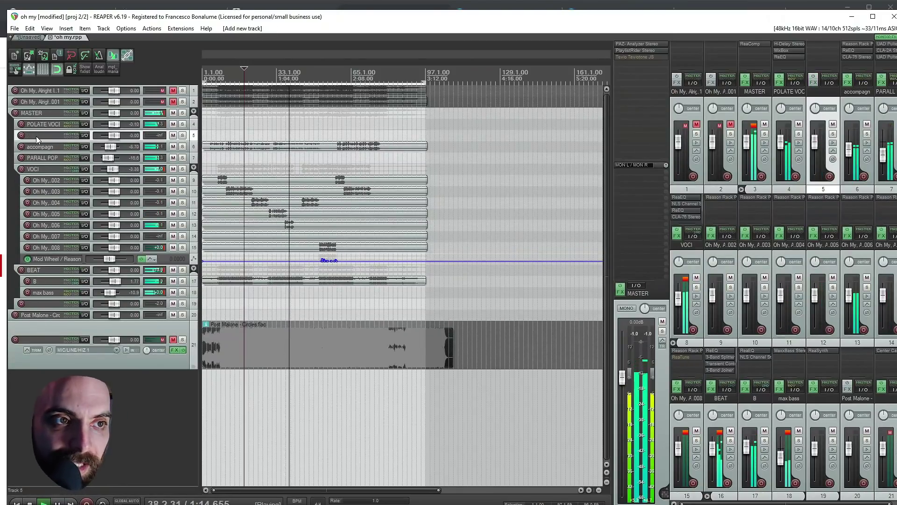
double_click(36, 136)
text(delay)
key(Return)
key(space)
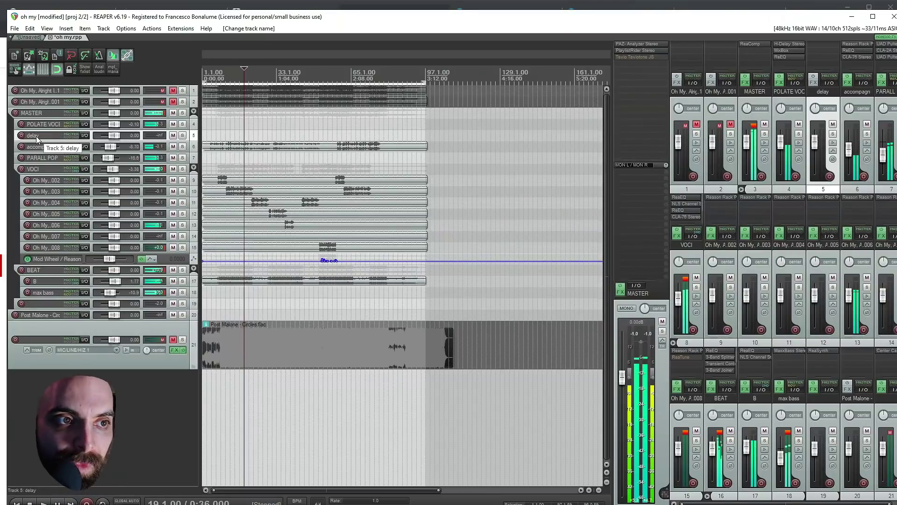
Solo the delay track and add the Reason Rack Plugin Effect to it with The Echo device.
click(182, 135)
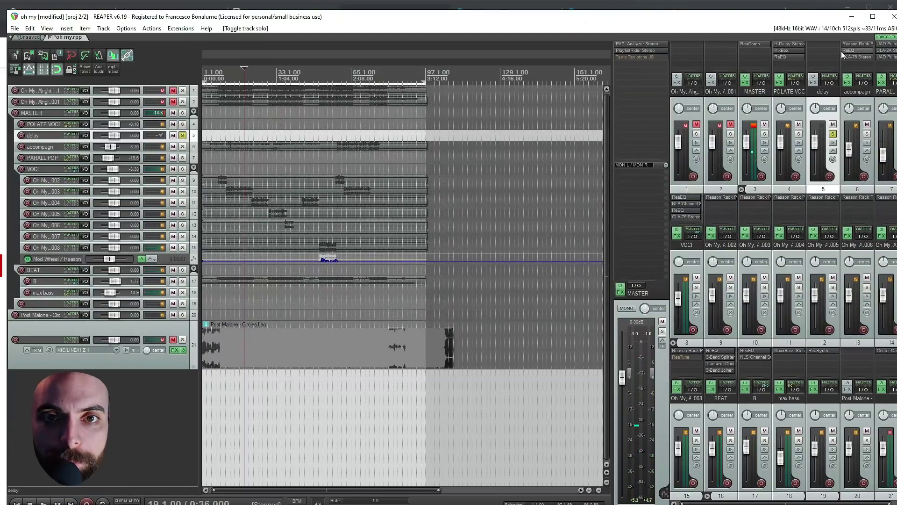
double_click(823, 46)
text(reason)
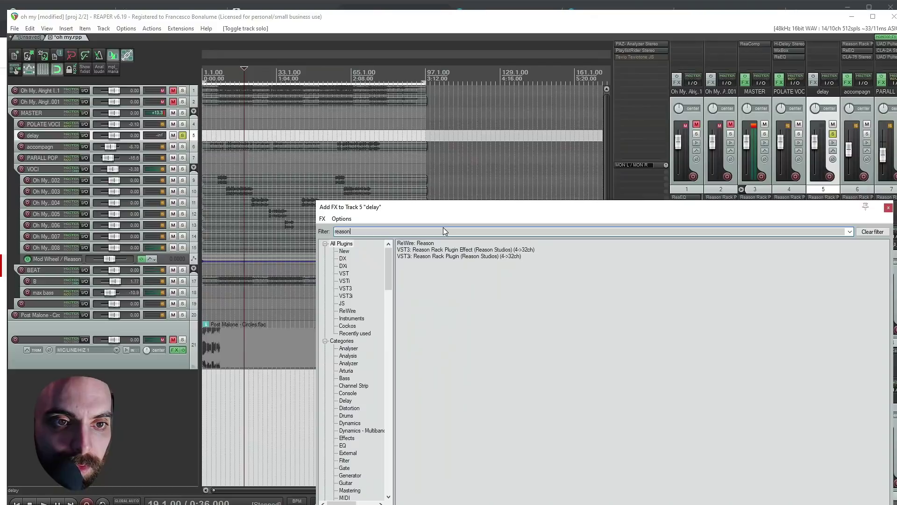
double_click(435, 251)
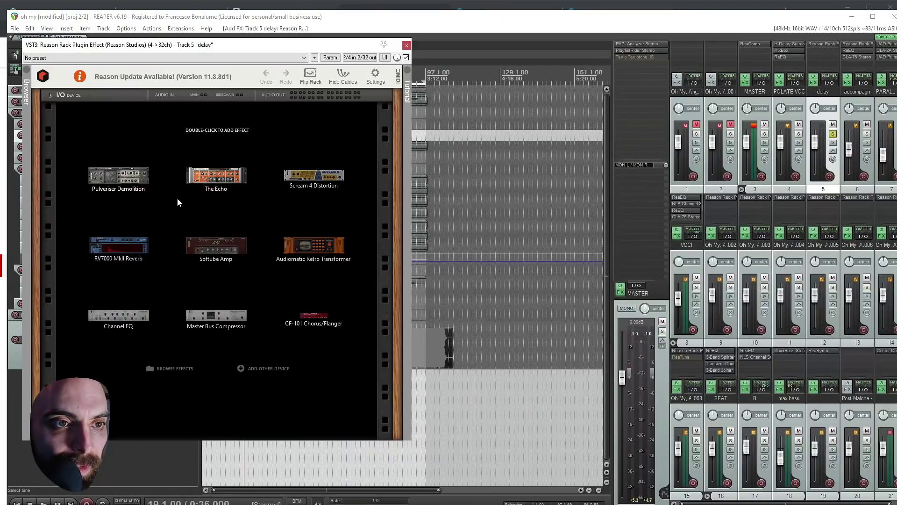
double_click(216, 174)
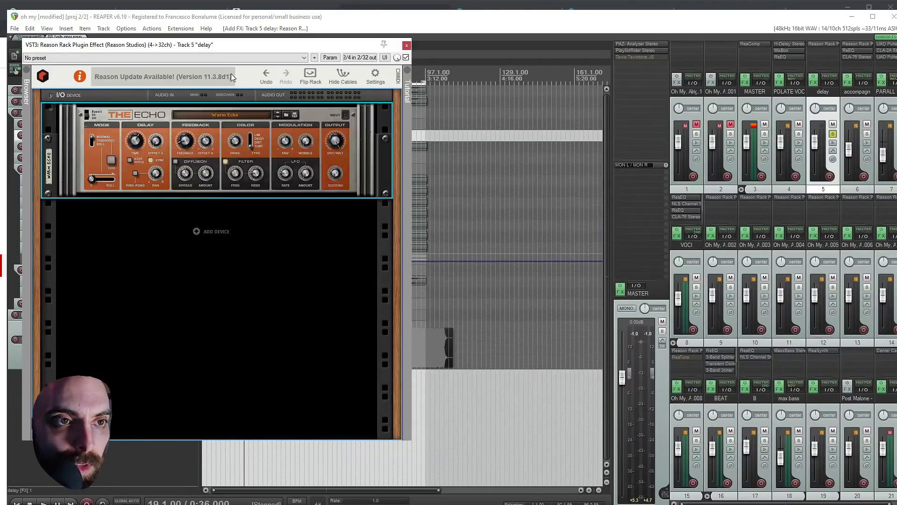
drag(220, 49, 463, 183)
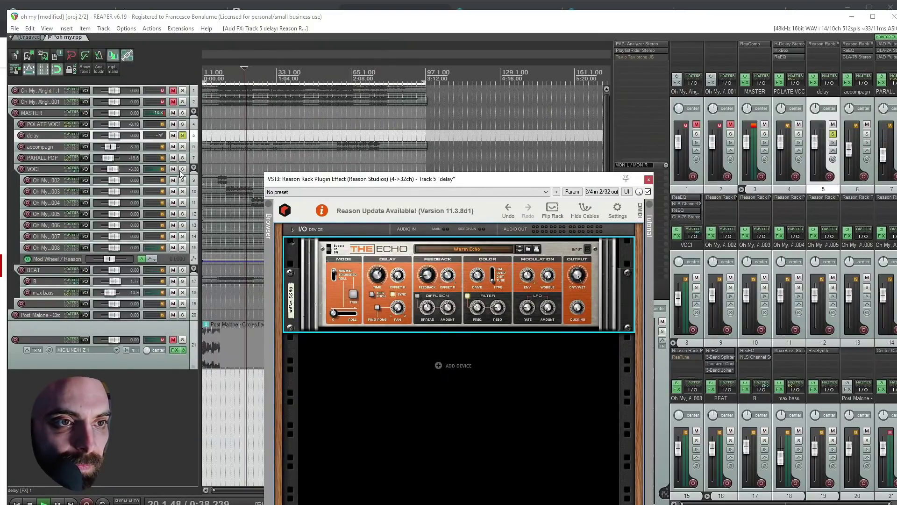
Send VOCI to the delay track and raise The Echo's dry/wet toward fully wet.
click(84, 171)
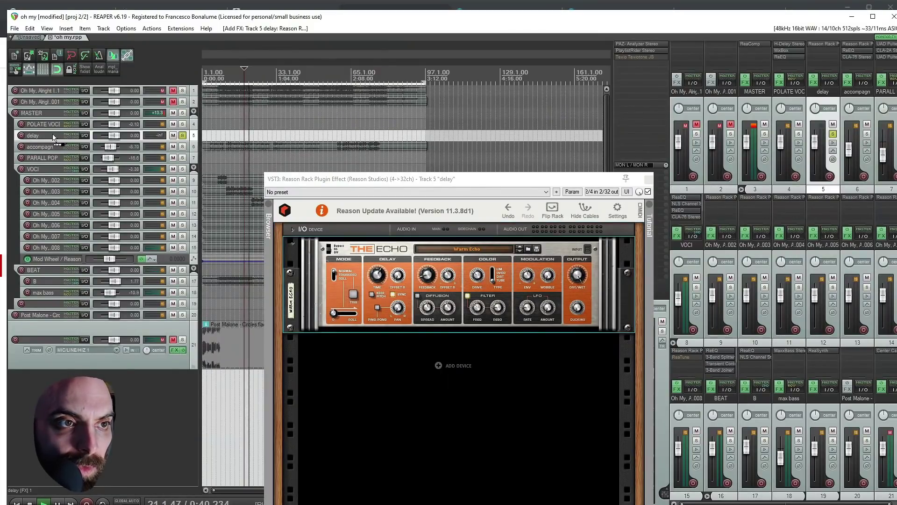
drag(52, 137, 53, 137)
drag(578, 274, 568, 242)
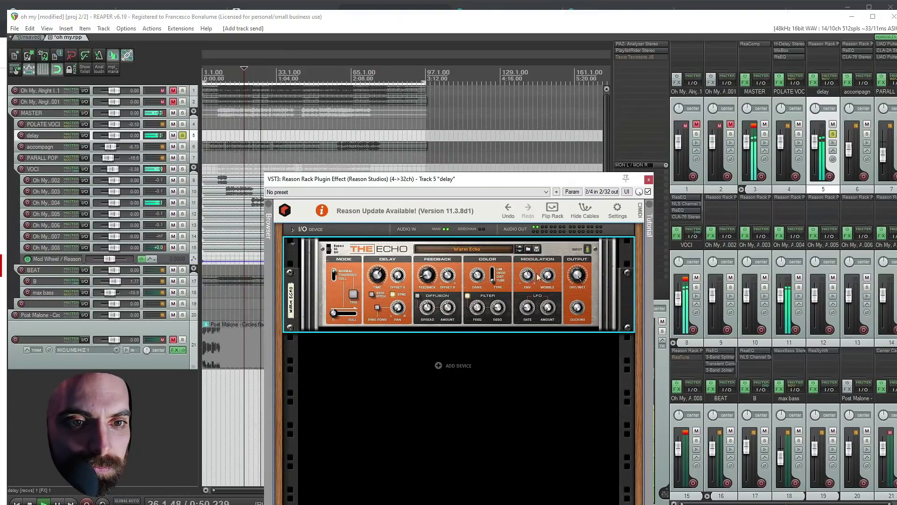
Load the MultiPanning Delays preset in The Echo and adjust its delay time.
click(485, 251)
click(519, 301)
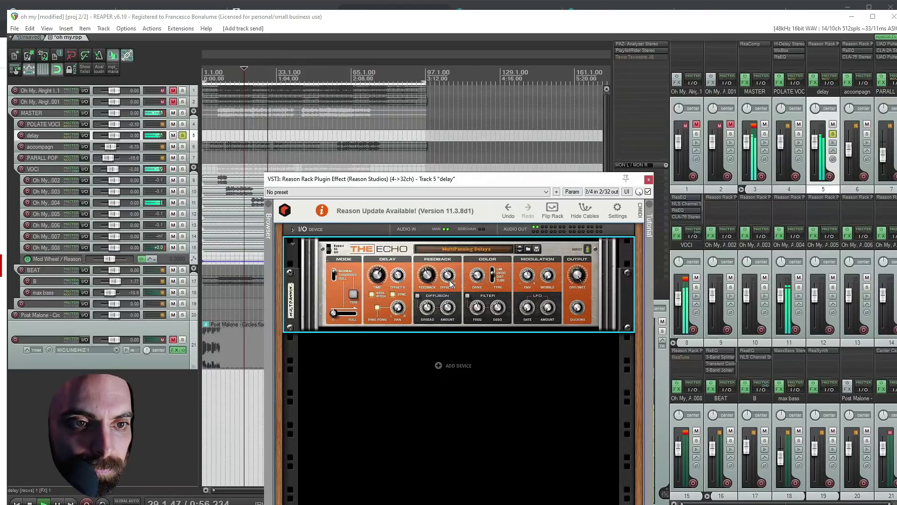
drag(377, 279, 380, 295)
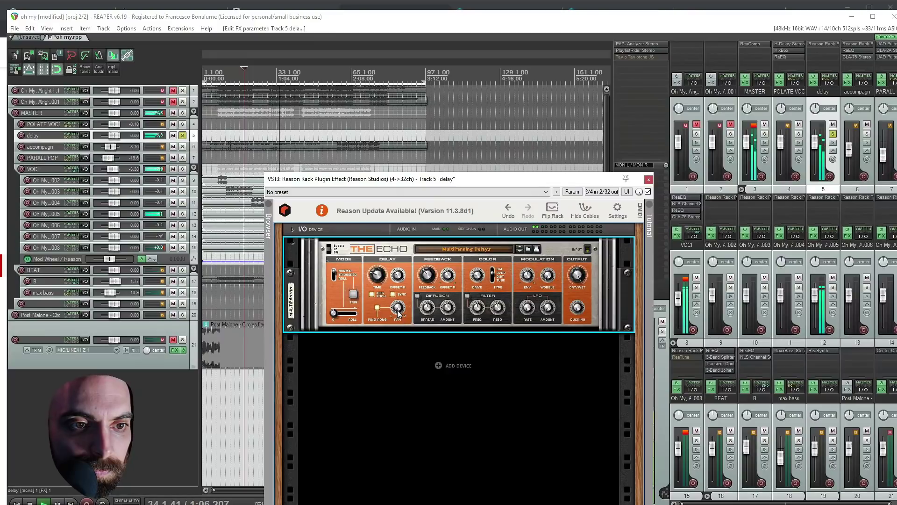
Sweep The Echo's ping-pong pan between its extremes, bring it to about -63, and replay the soloed delay.
mouse_move(398, 313)
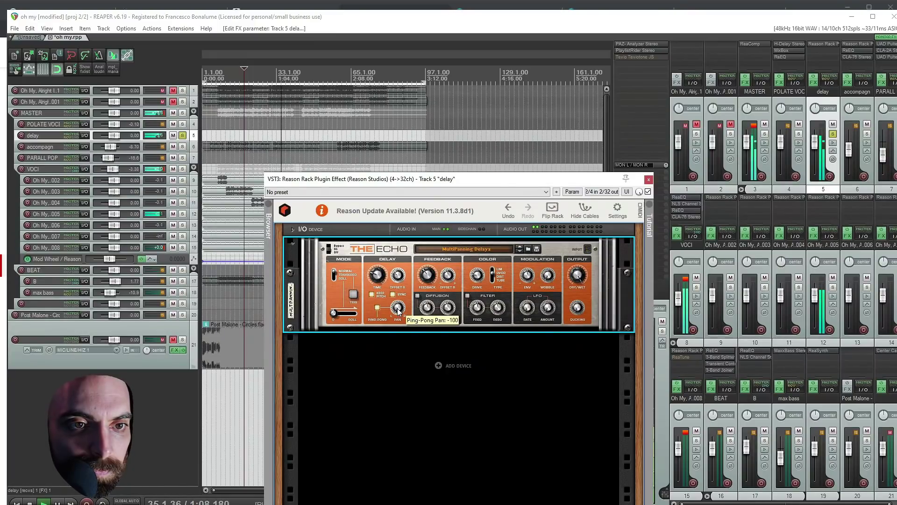
drag(398, 311, 400, 244)
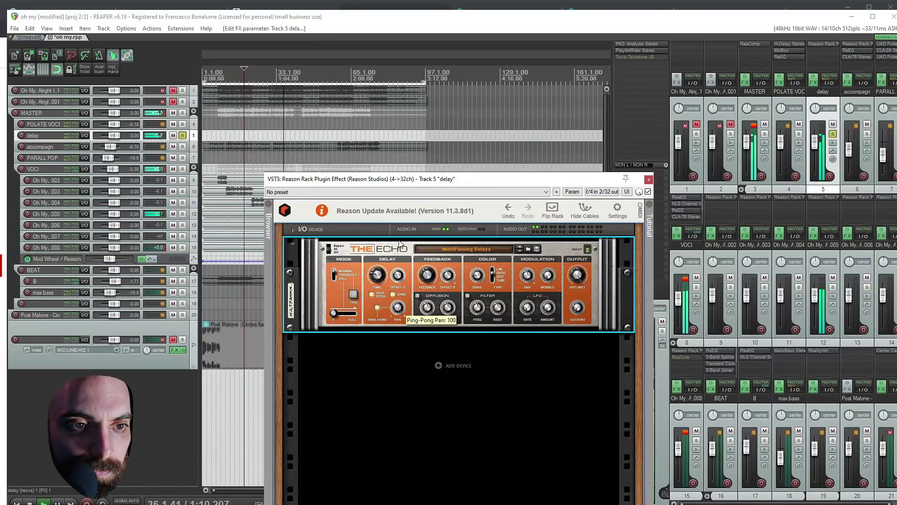
mouse_move(395, 326)
mouse_down()
mouse_move(395, 337)
mouse_move(399, 314)
mouse_up()
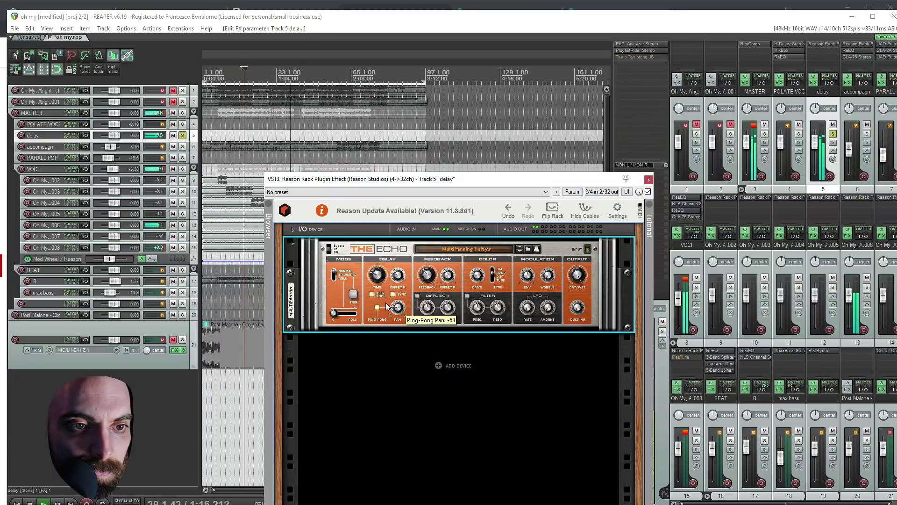
drag(384, 301, 386, 298)
key(space)
key(space)
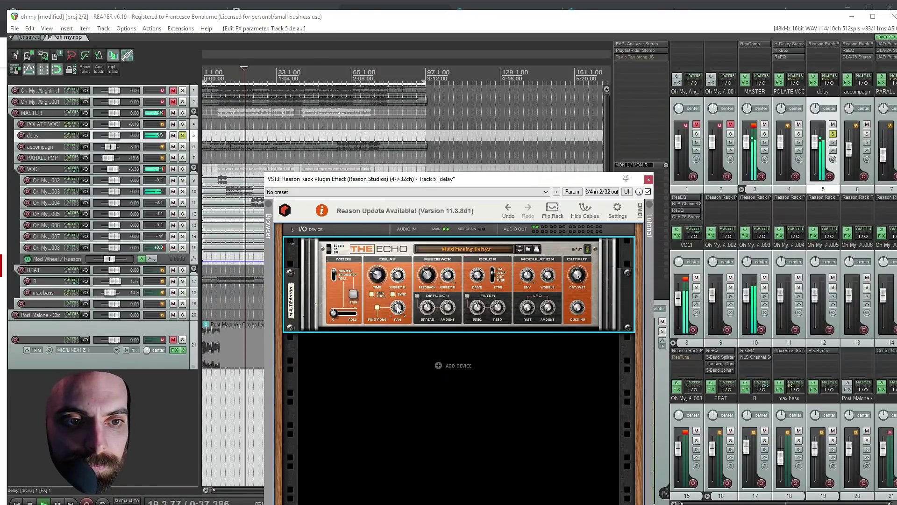
mouse_move(396, 311)
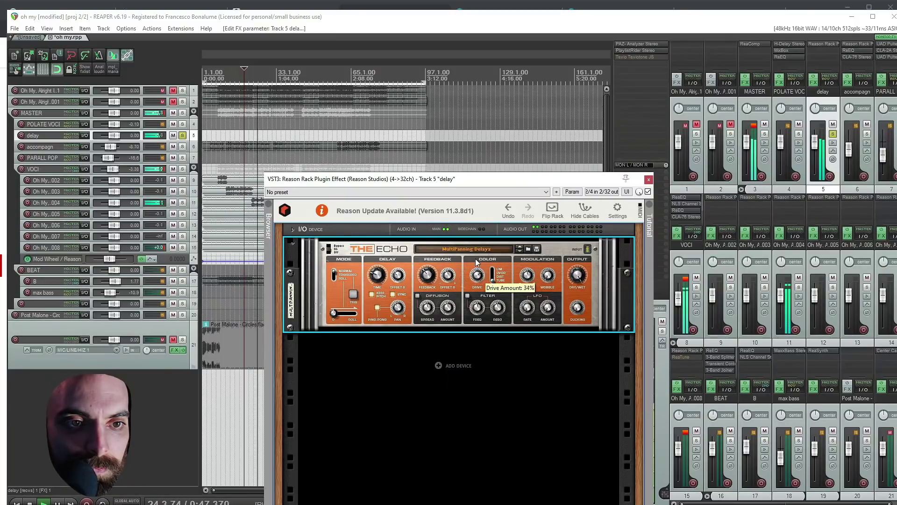
Adjust The Echo's drive amount, enable its filter and set the filter frequency to about 1.40 kHz.
drag(477, 259, 477, 273)
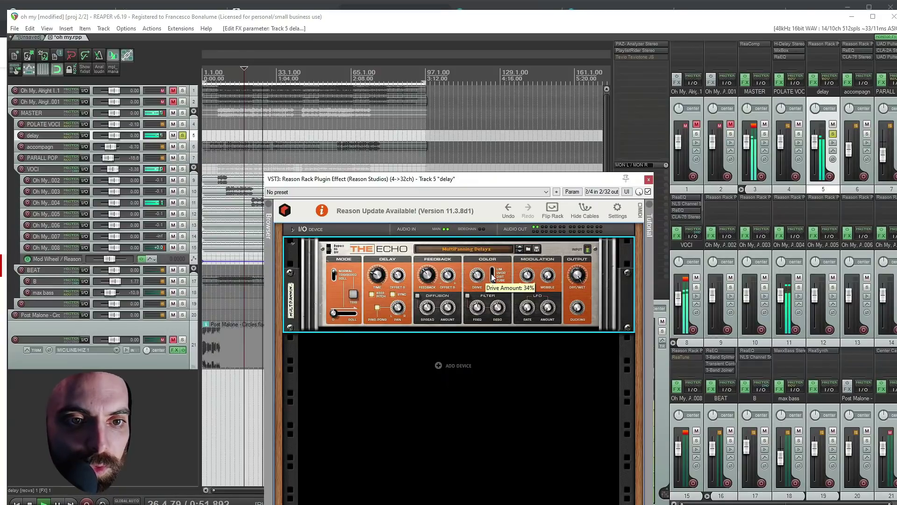
click(468, 296)
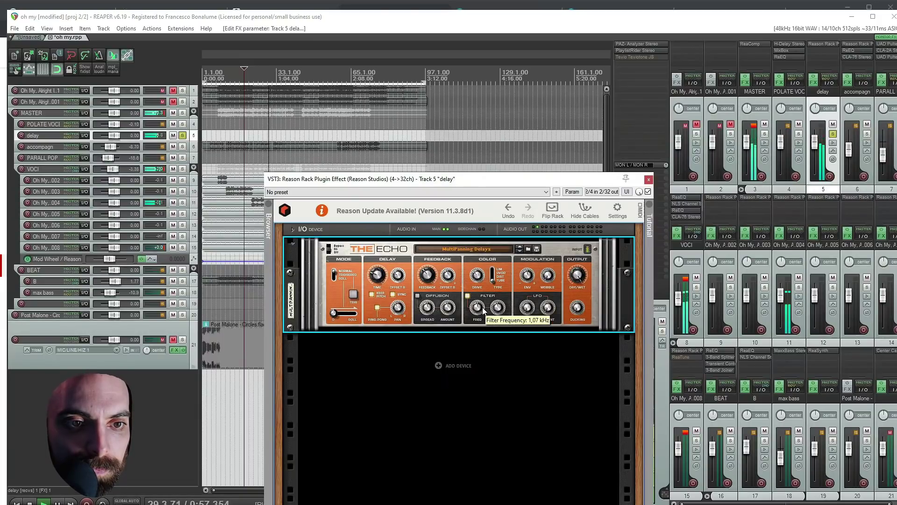
drag(478, 308, 477, 309)
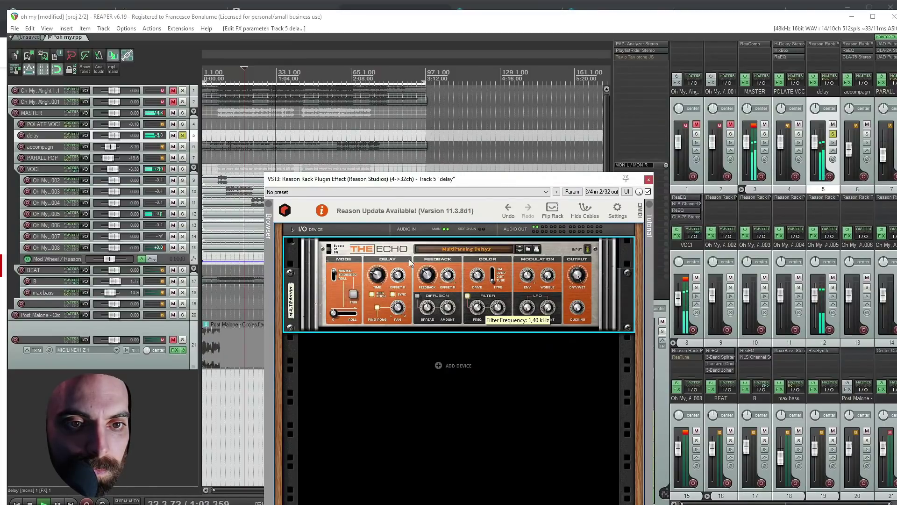
Solo VOCI together with delay, replay from near the song's start, and balance the delay track's volume at -3.82 dB.
drag(110, 138, 99, 138)
click(183, 169)
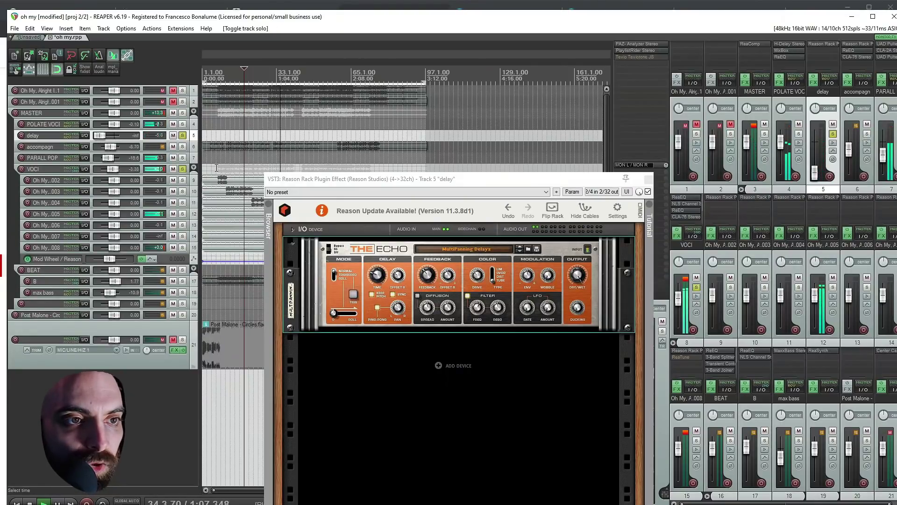
click(221, 169)
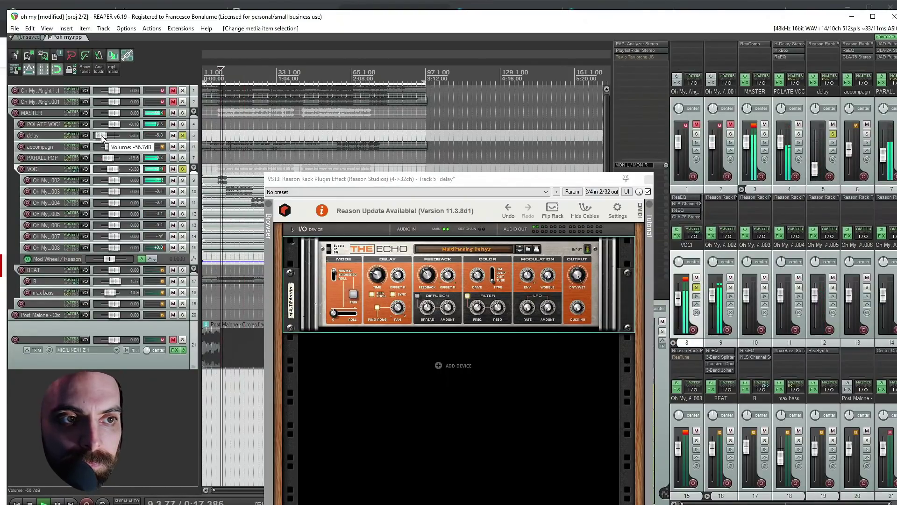
drag(99, 135, 111, 141)
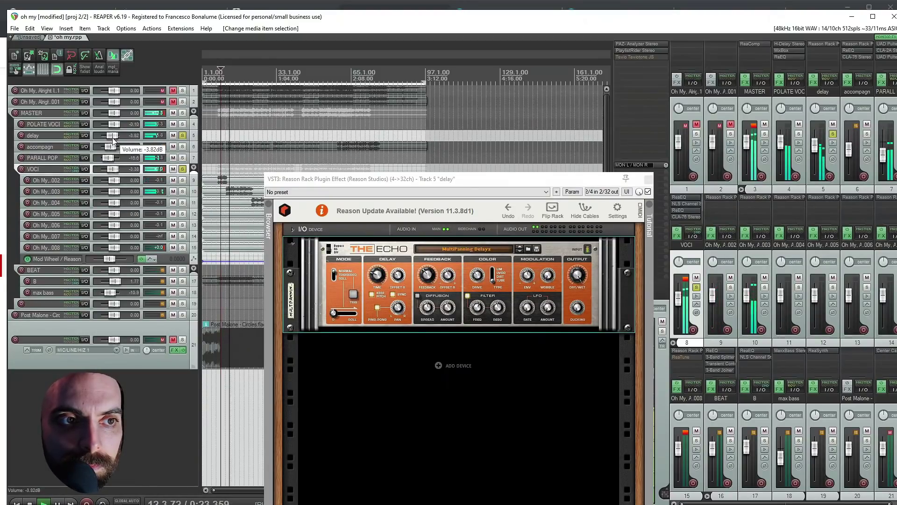
drag(113, 141, 114, 140)
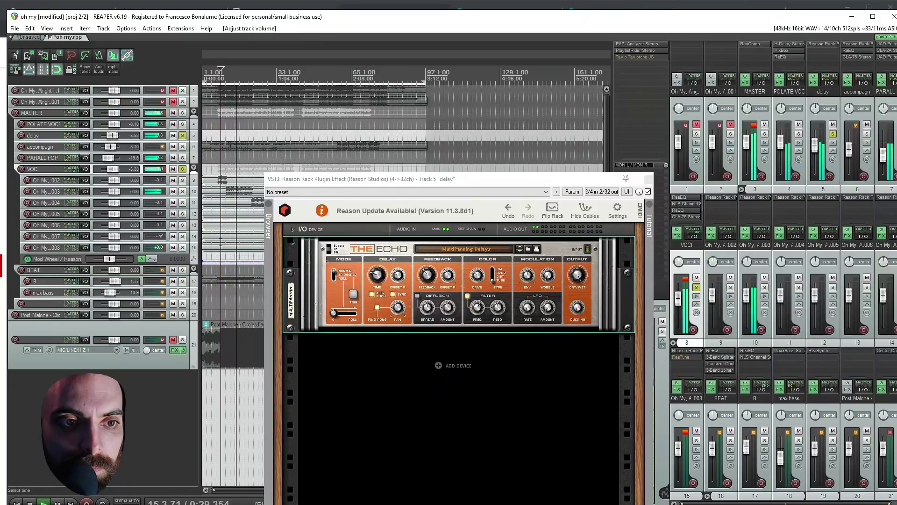
Unsolo the delay and VOCI tracks and close the delay's Reason Rack window.
click(182, 135)
click(183, 169)
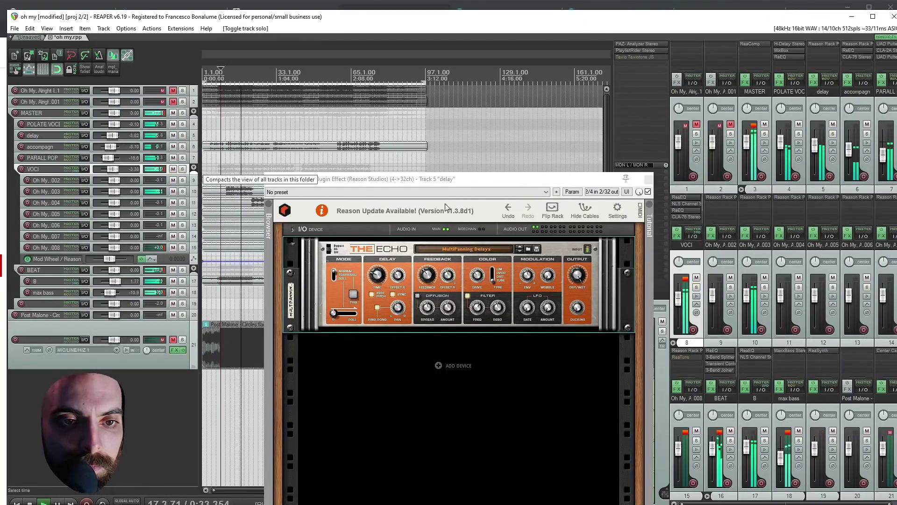
click(648, 178)
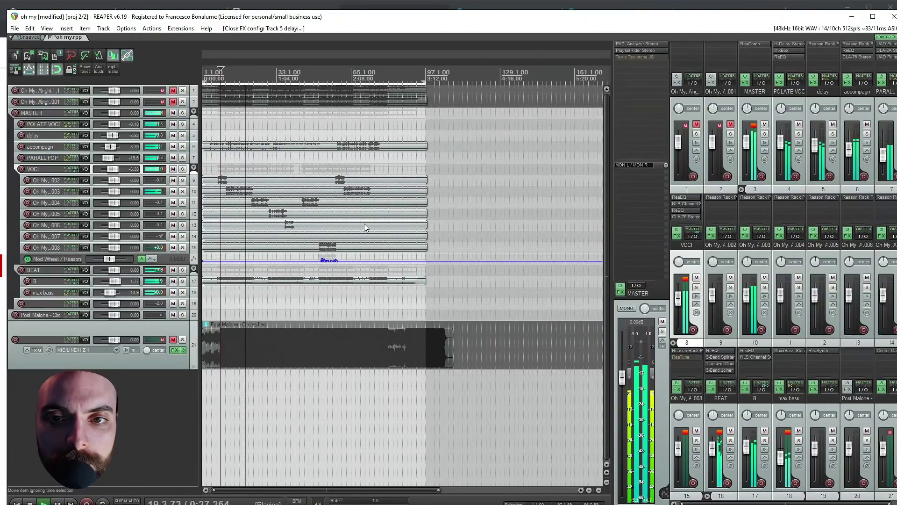
Set the BEAT track's volume to +2.00 dB with the master's Tevio Teviotone JS enabled, and bypass that effect again.
shift+click(633, 57)
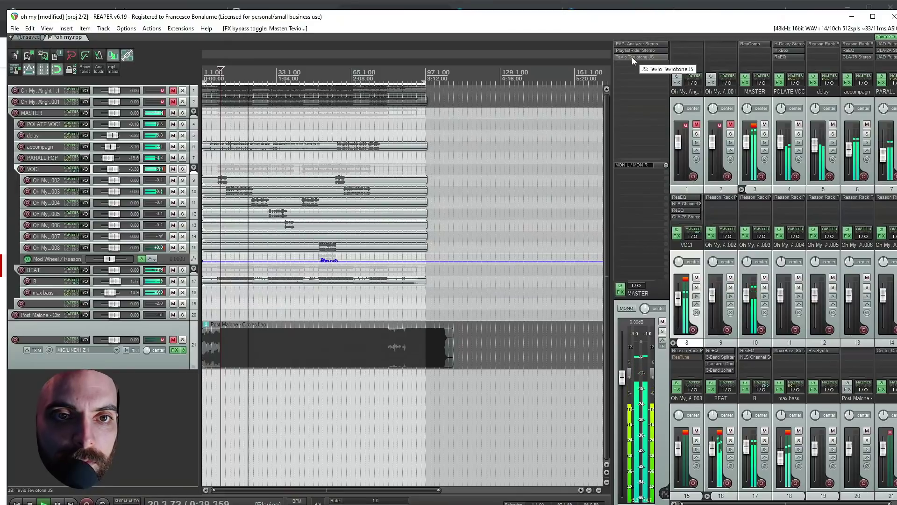
click(47, 269)
drag(713, 449, 714, 448)
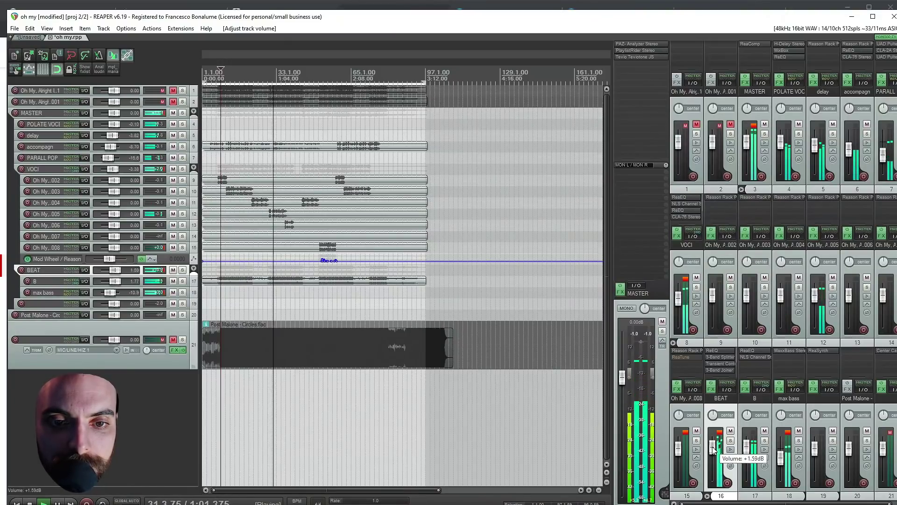
scroll(713, 450, up, 1)
scroll(713, 450, up, 1)
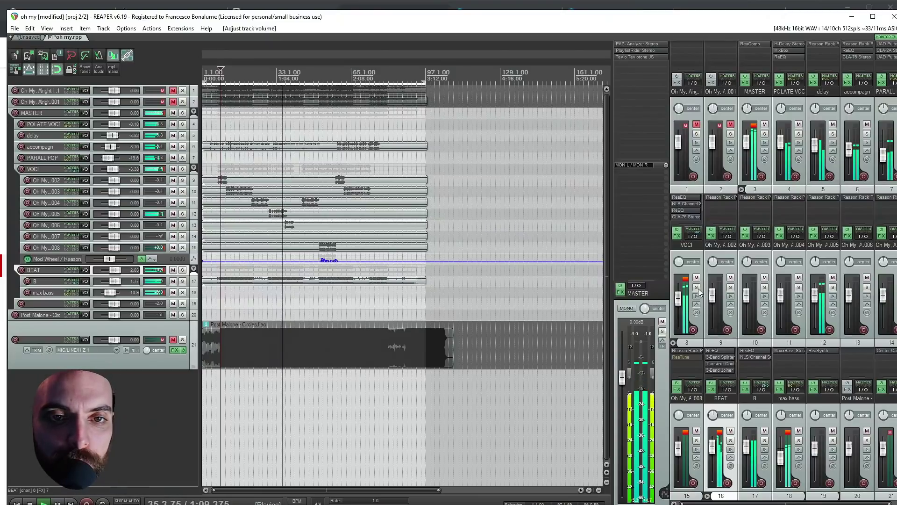
shift+click(638, 57)
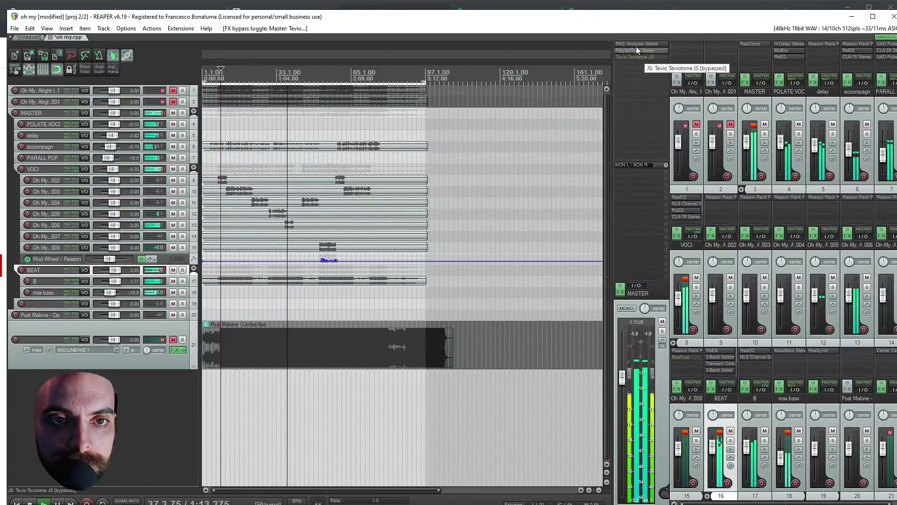
Examine the mix's spectrum in the master's PAZ Analyzer, close it, and enable Tevio Teviotone JS.
click(636, 45)
drag(406, 160, 363, 212)
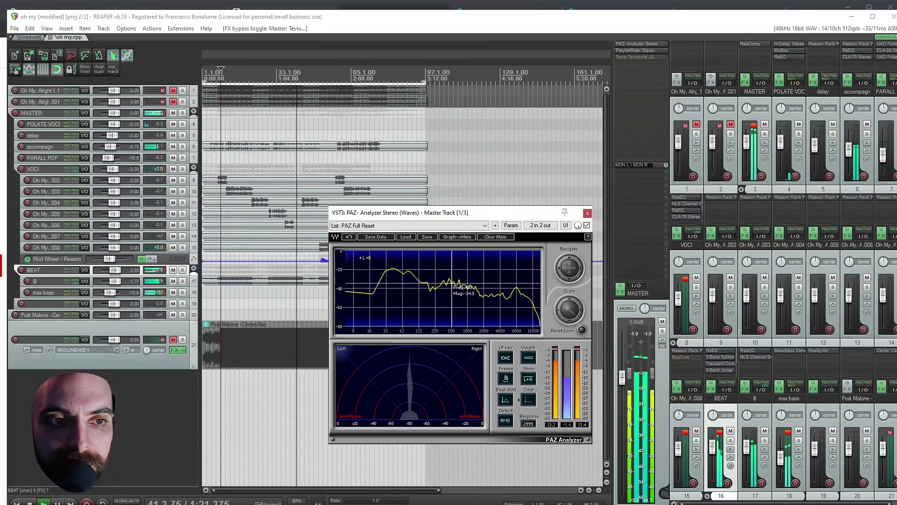
click(587, 214)
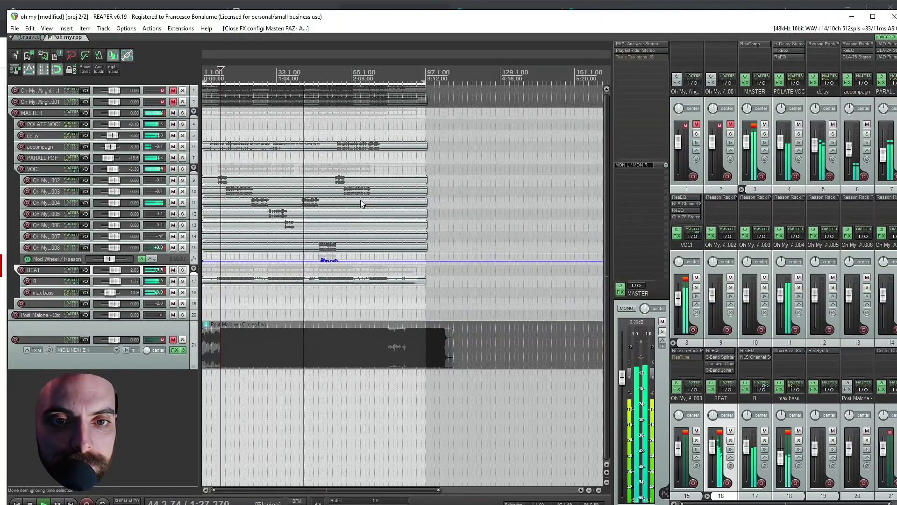
shift+click(629, 57)
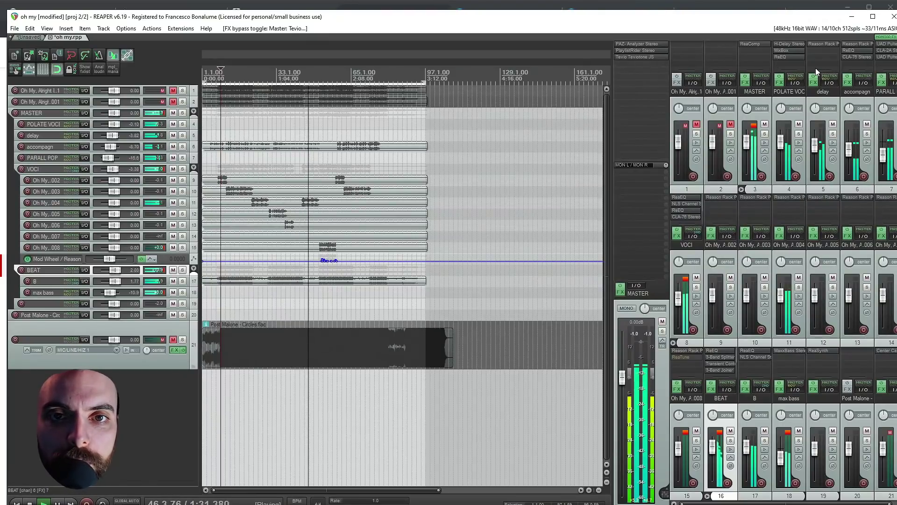
Add a second JS: ReEQ after the DeEsser at the end of the VOCI effects chain.
click(37, 167)
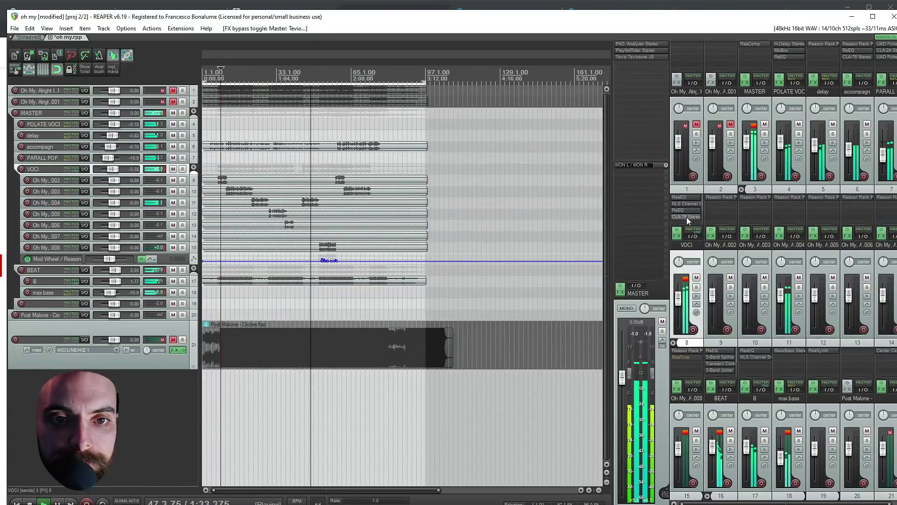
click(676, 235)
click(76, 457)
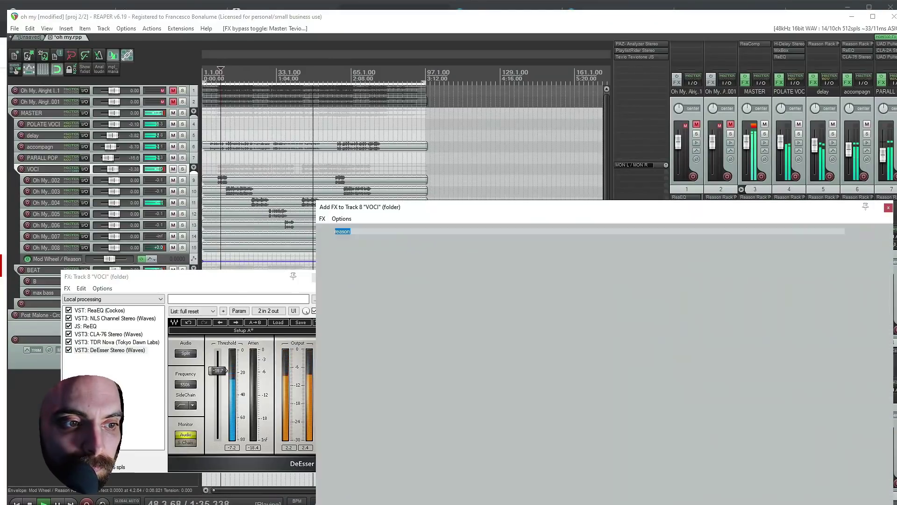
text(reeq)
double_click(409, 243)
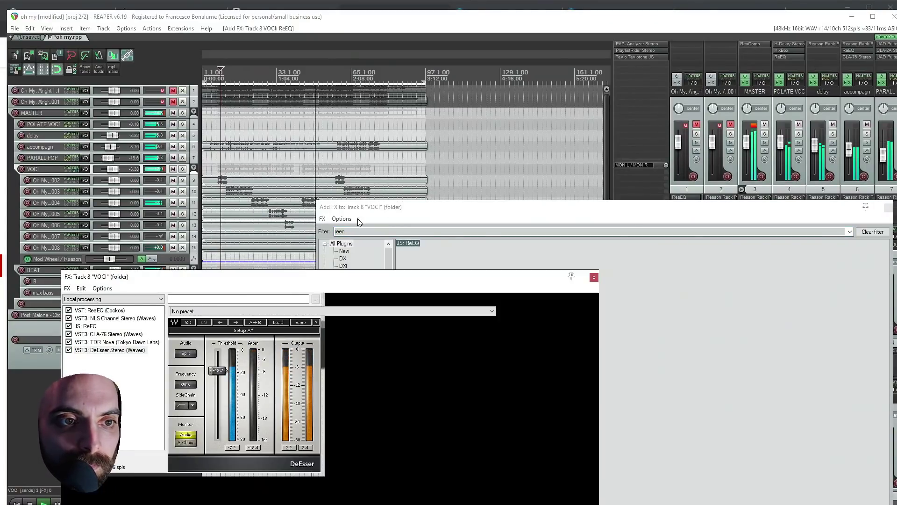
Cut VOCI by about 2.4 dB at 1.20 kHz in the new ReEQ, bypass the master's Teviotone and close the chain.
double_click(422, 364)
drag(422, 365, 441, 423)
shift+click(647, 57)
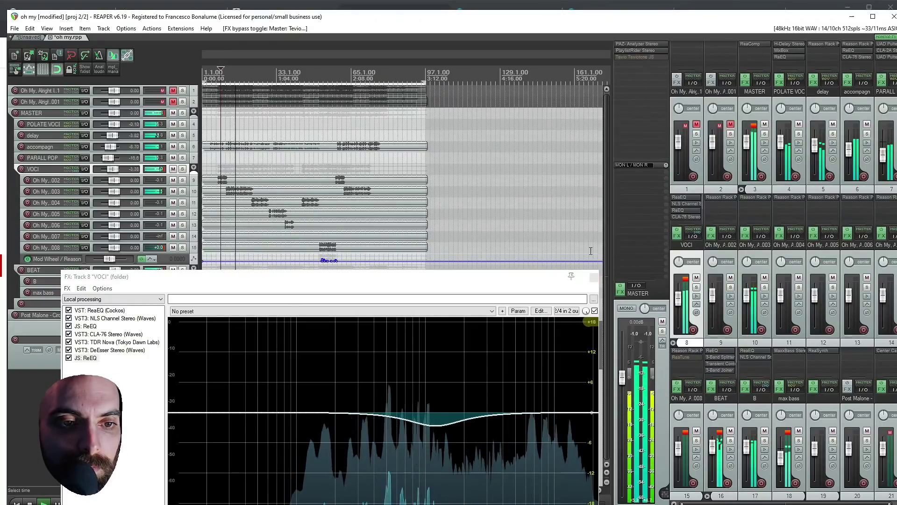
click(434, 427)
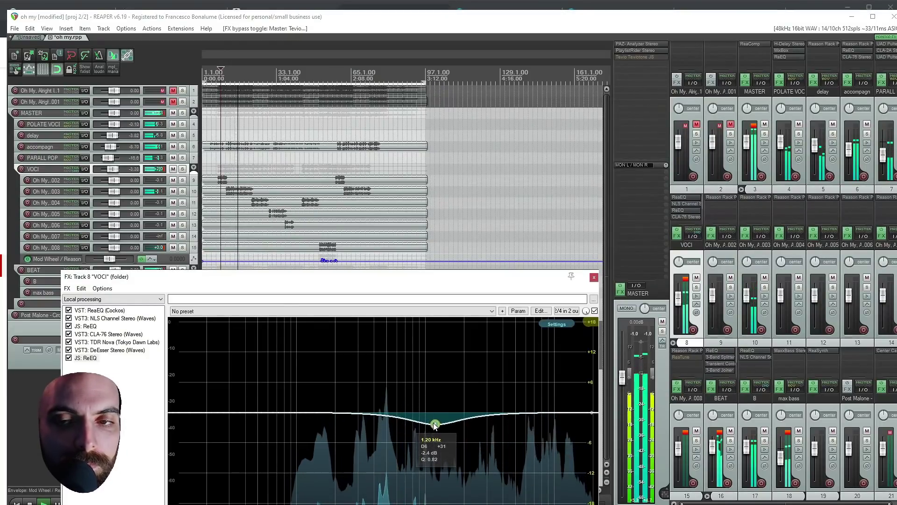
click(594, 278)
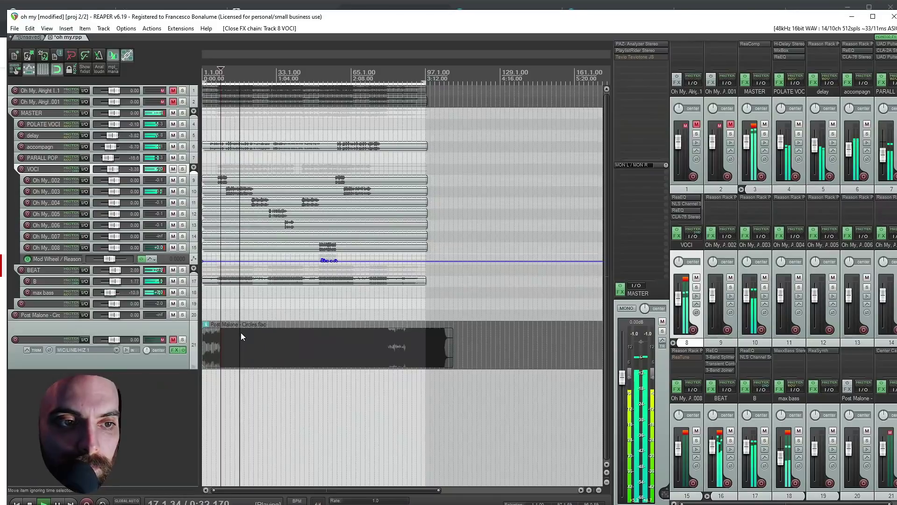
Bypass the Center effect on the Post Malone reference track, solo the track and lower its volume to -3.28 dB.
click(183, 350)
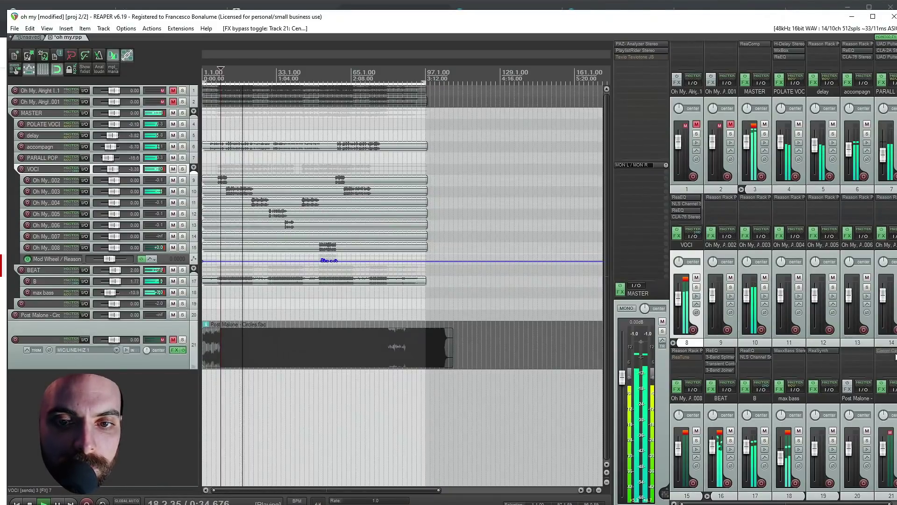
click(180, 339)
scroll(115, 345, down, 3)
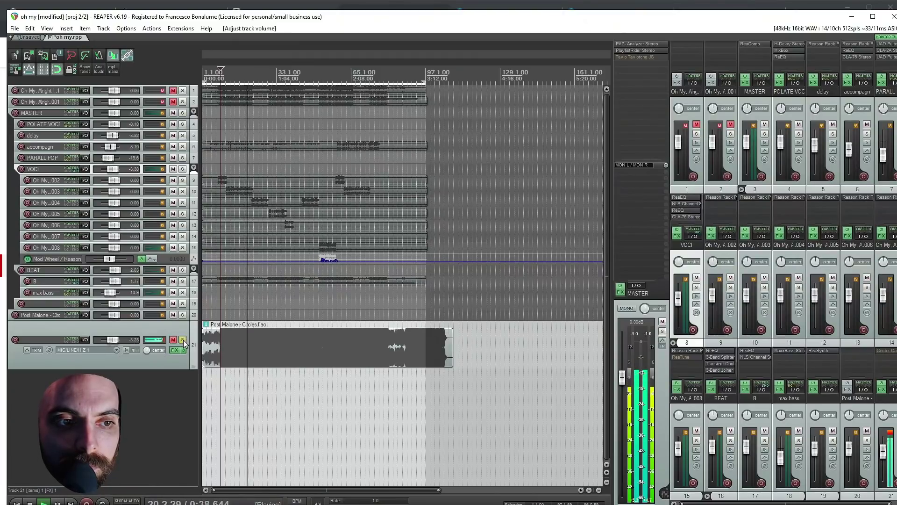
Play from about 1:15 and compare the Post Malone reference with the mix by toggling the reference track's solo.
click(268, 395)
click(290, 398)
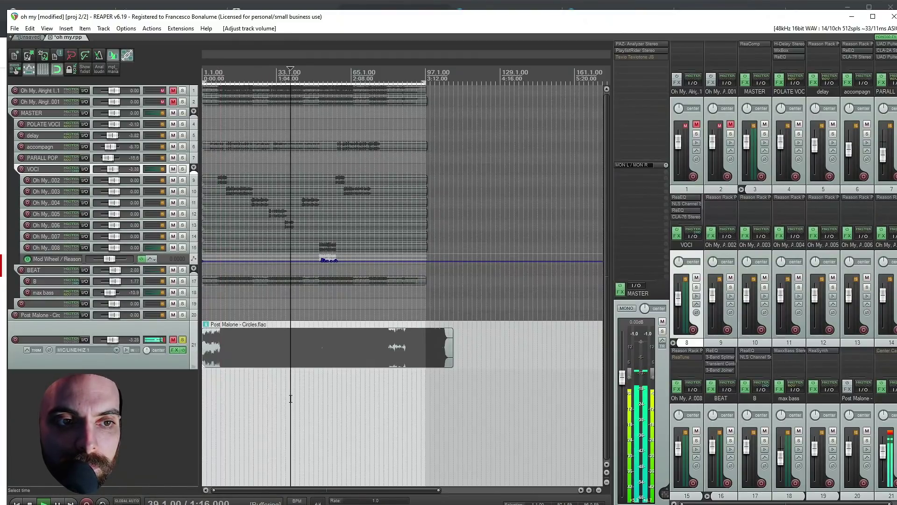
click(183, 339)
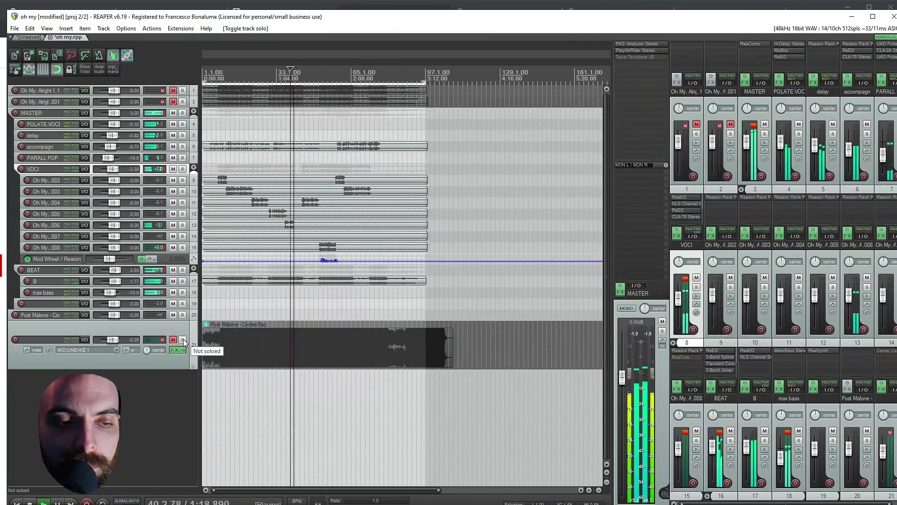
click(183, 339)
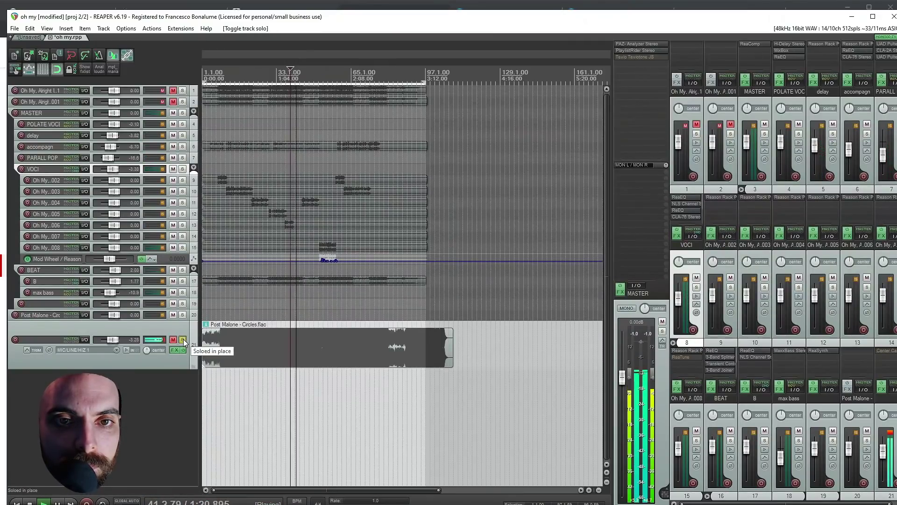
click(183, 339)
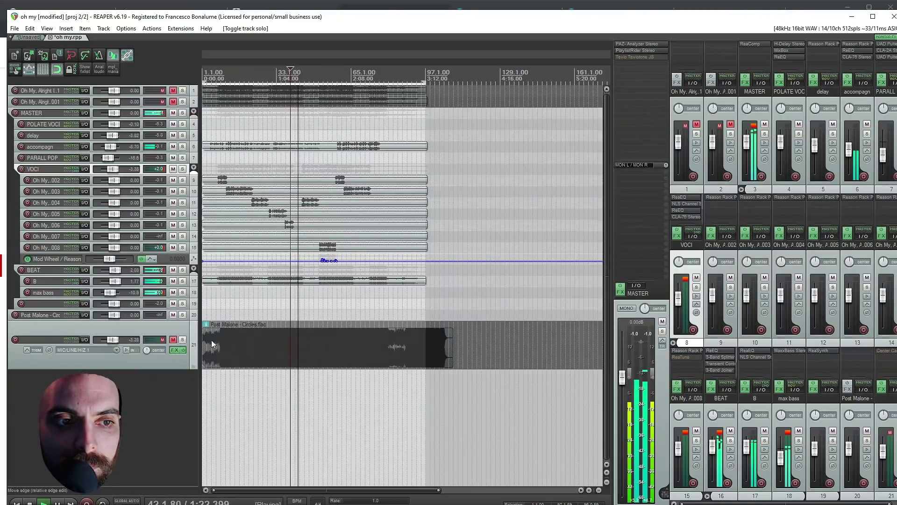
Delete the Post Malone reference audio item from its track.
click(296, 352)
key(Delete)
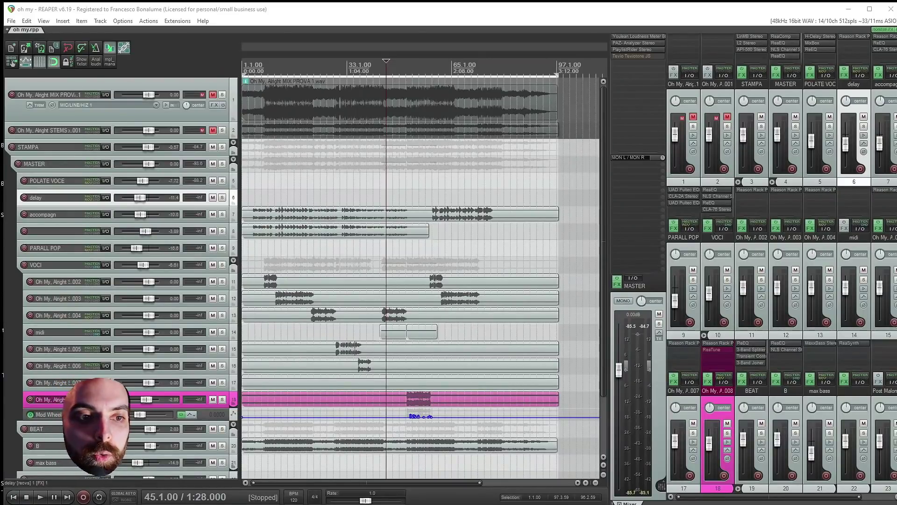
Play the song's intro from 0:07 to listen to the full mix, then stop.
click(261, 253)
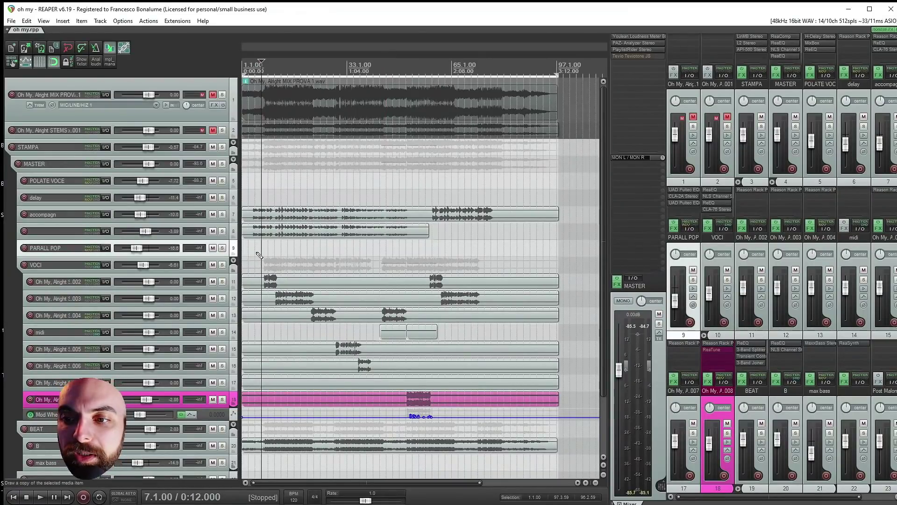
scroll(261, 255, up, 5)
click(274, 254)
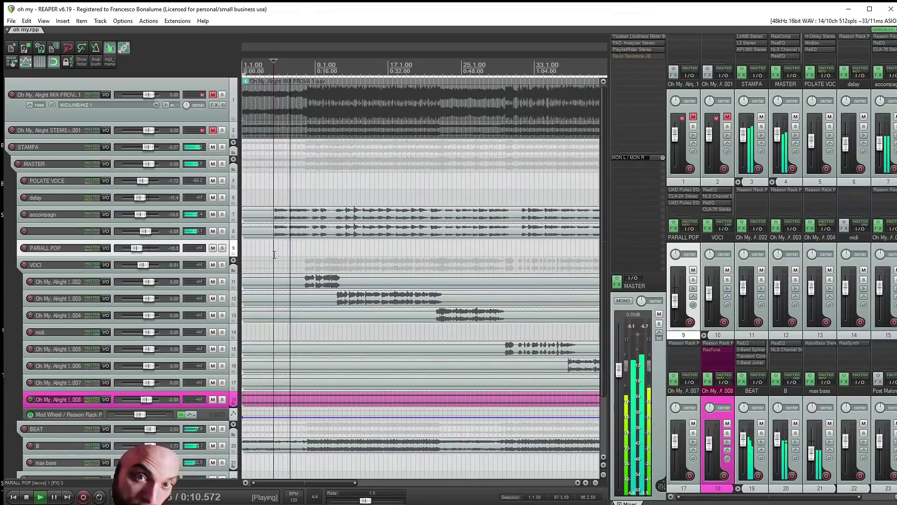
key(space)
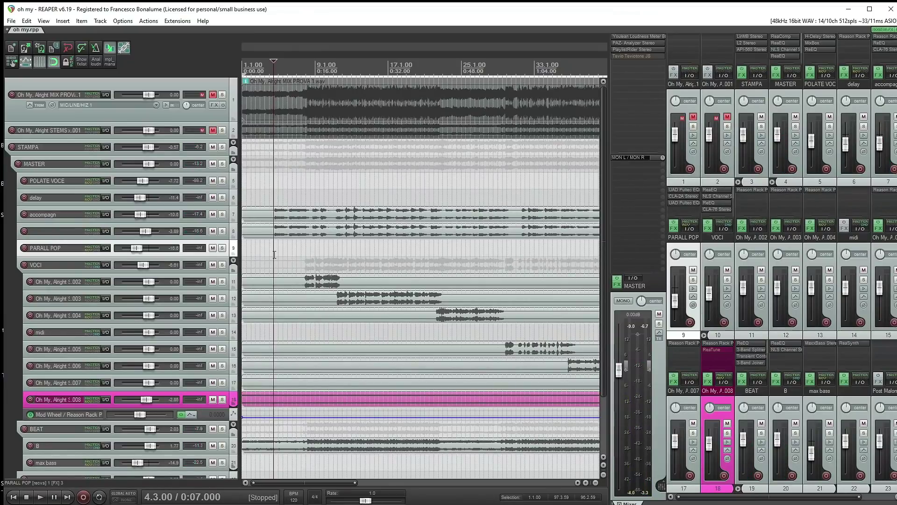
key(space)
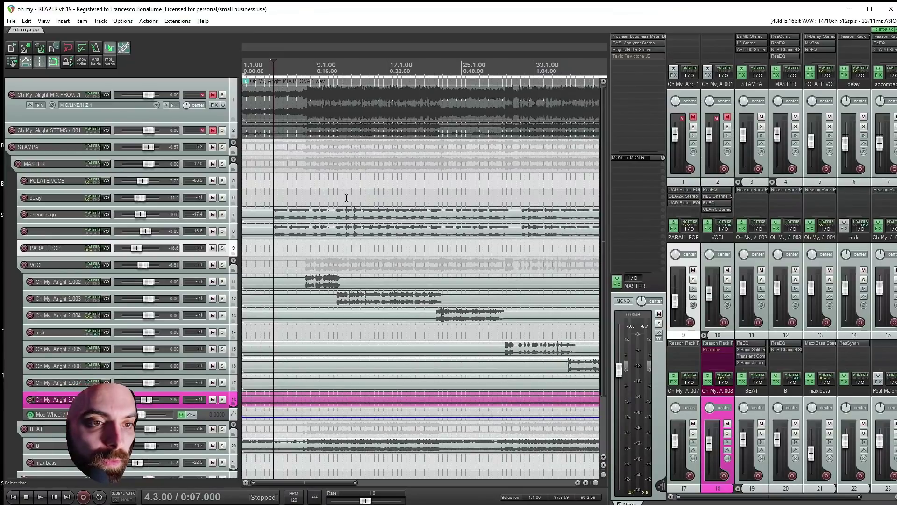
Play the full mix from 0:22 to check the vocal section, then stop playback.
click(345, 181)
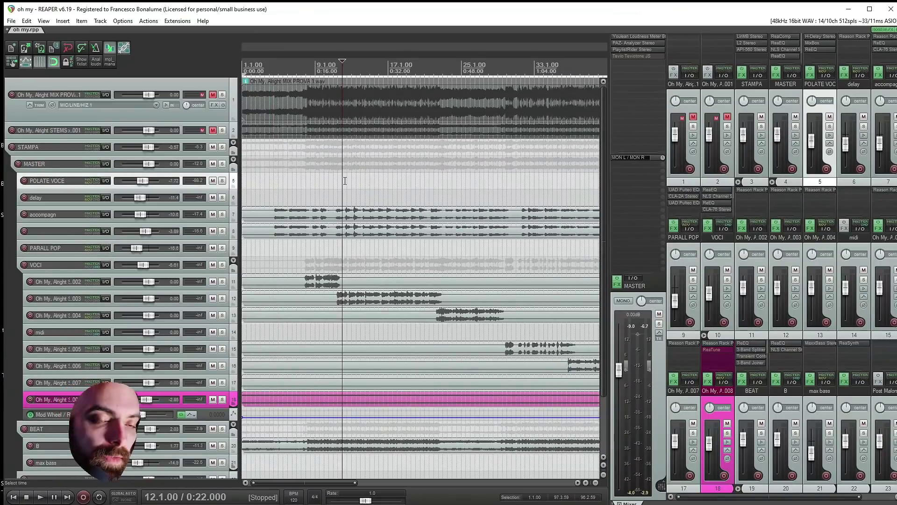
scroll(344, 181, down, 3)
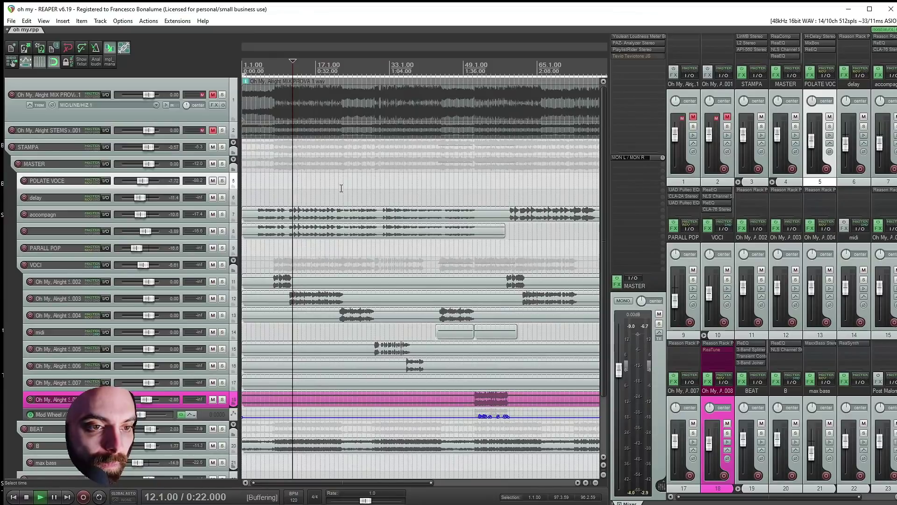
scroll(342, 189, down, 1)
scroll(341, 194, down, 2)
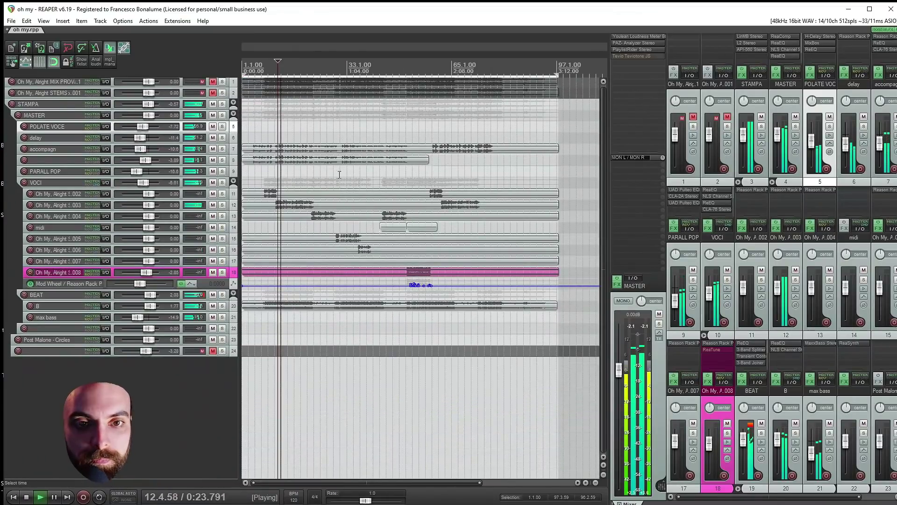
scroll(339, 172, up, 1)
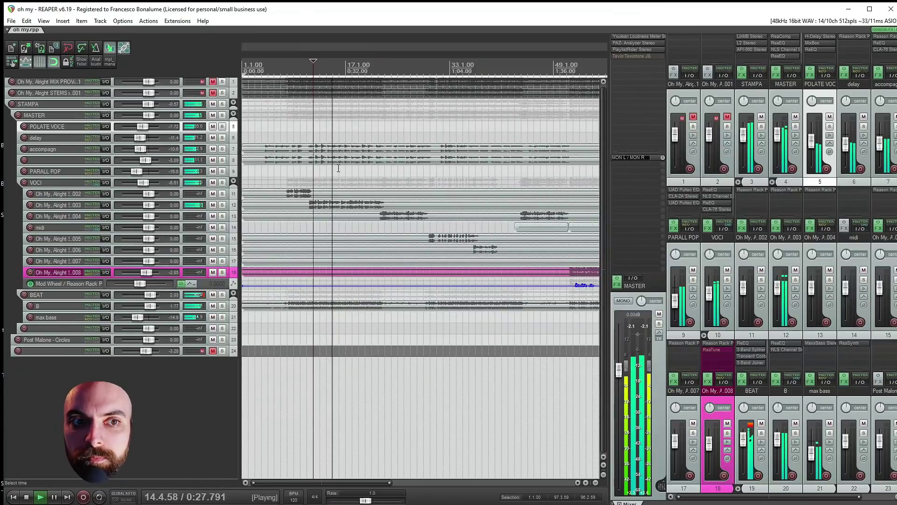
key(space)
Solo accompagn and the unnamed track 8 below it, then listen to each one alone from 0:22.
click(222, 149)
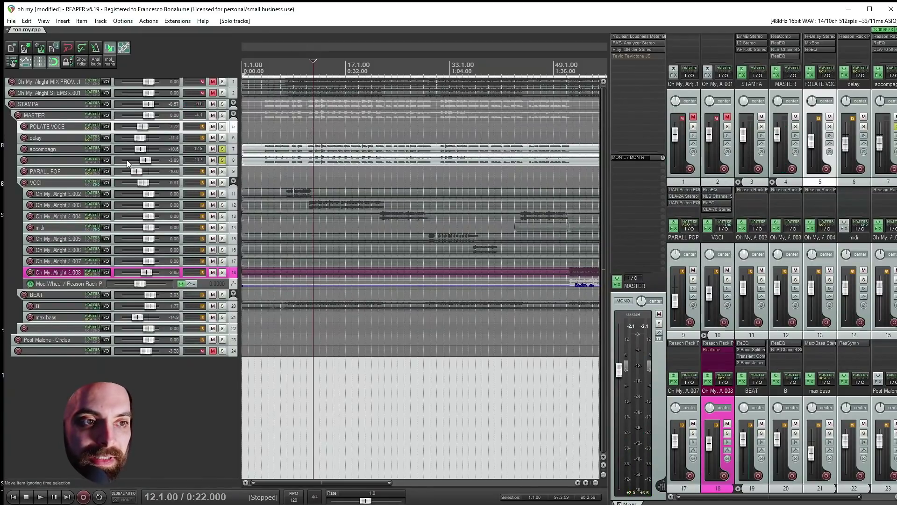
click(67, 162)
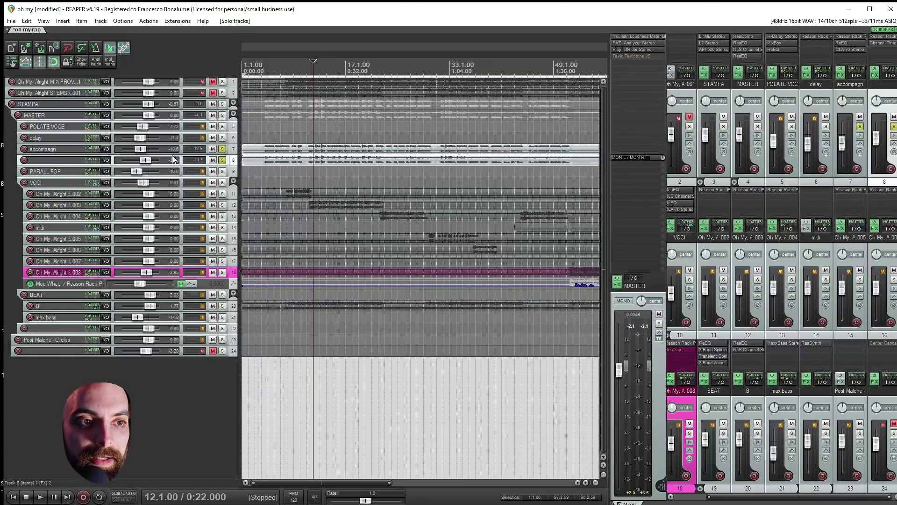
click(223, 160)
key(space)
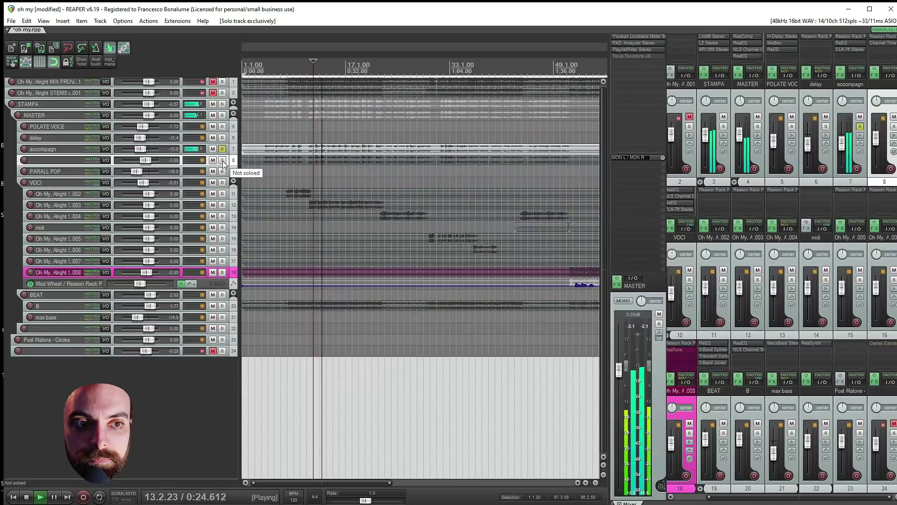
click(222, 161)
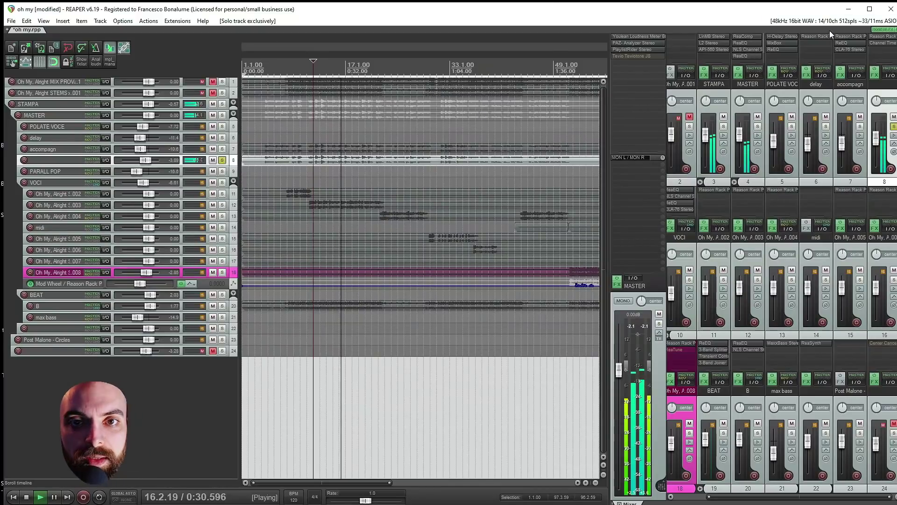
Check the left and right delays in track 8's Channel Time Delayer, close it and solo accompagn alongside the track.
click(876, 43)
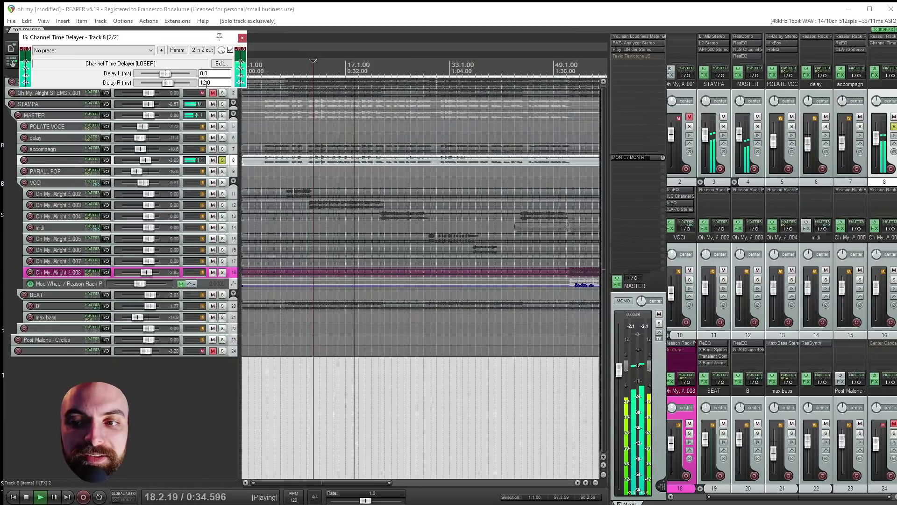
click(243, 38)
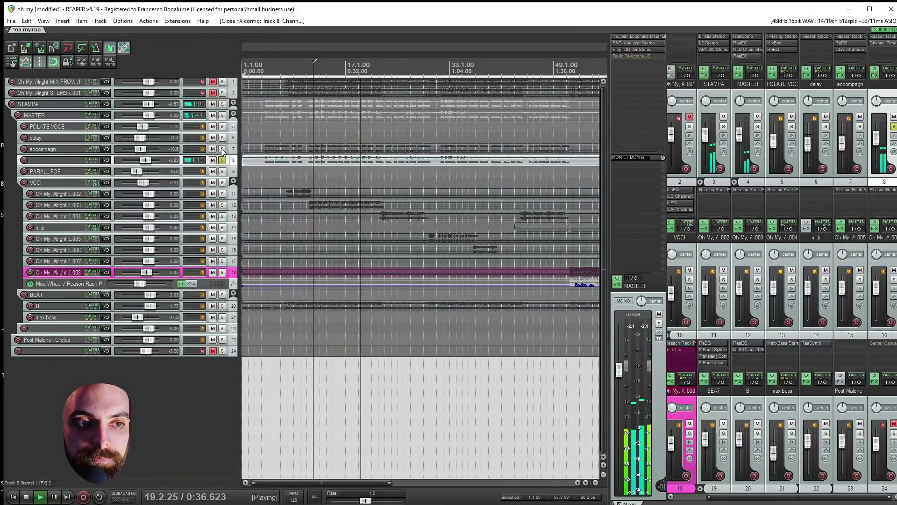
click(223, 149)
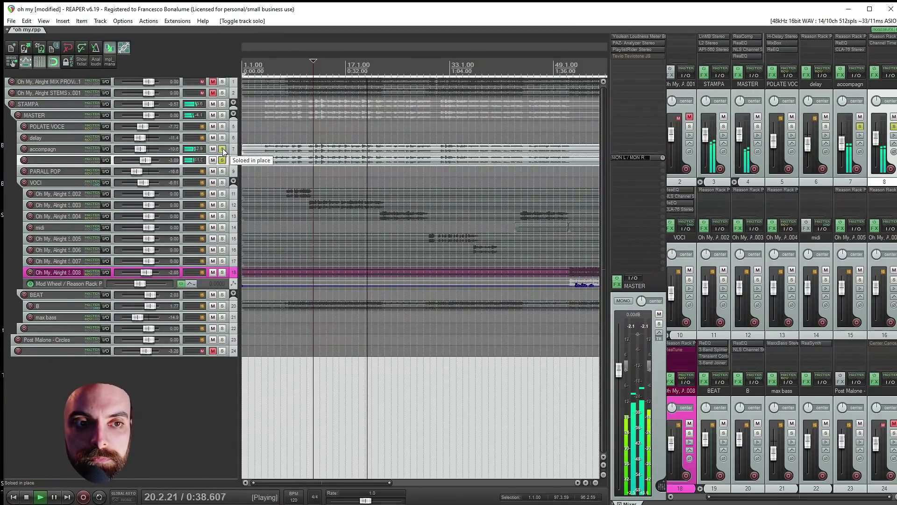
Move the edit cursor to 1:56 near the end of track 8's item, stop playback and unsolo both accompaniment tracks.
scroll(396, 161, down, 3)
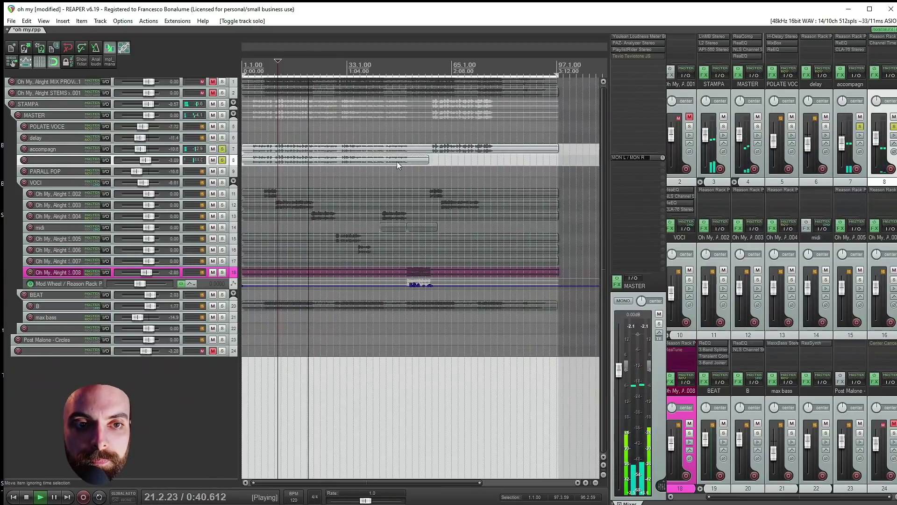
click(433, 156)
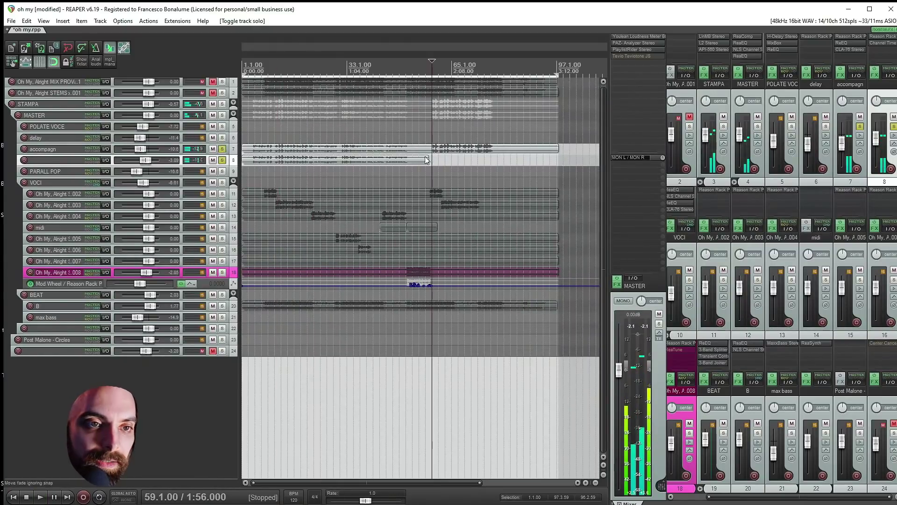
key(space)
click(223, 160)
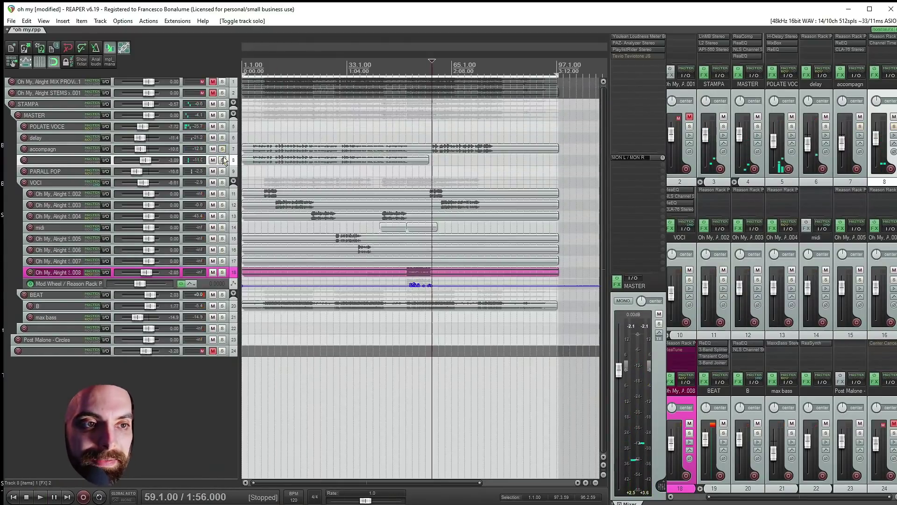
Place the edit cursor at 1:24 and solo vocal track 004, the midi track and vocal track 008.
click(266, 173)
click(378, 182)
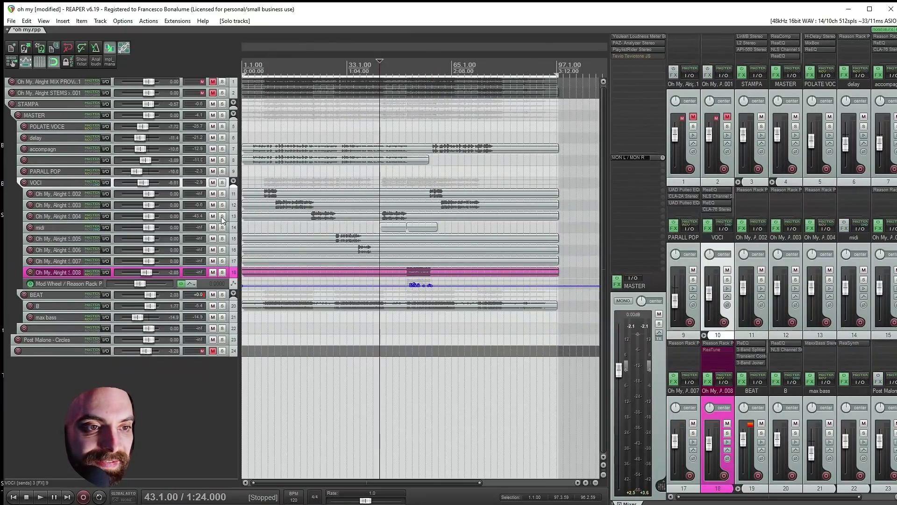
drag(222, 216, 222, 227)
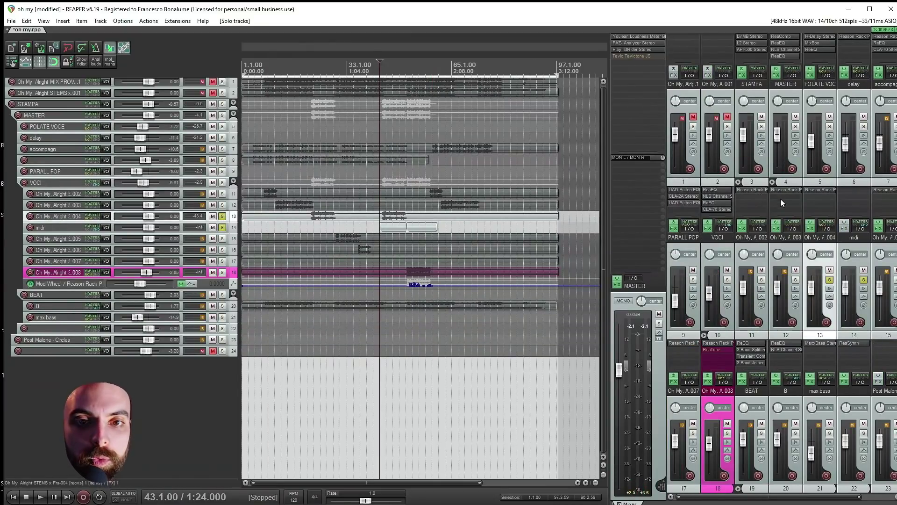
click(59, 273)
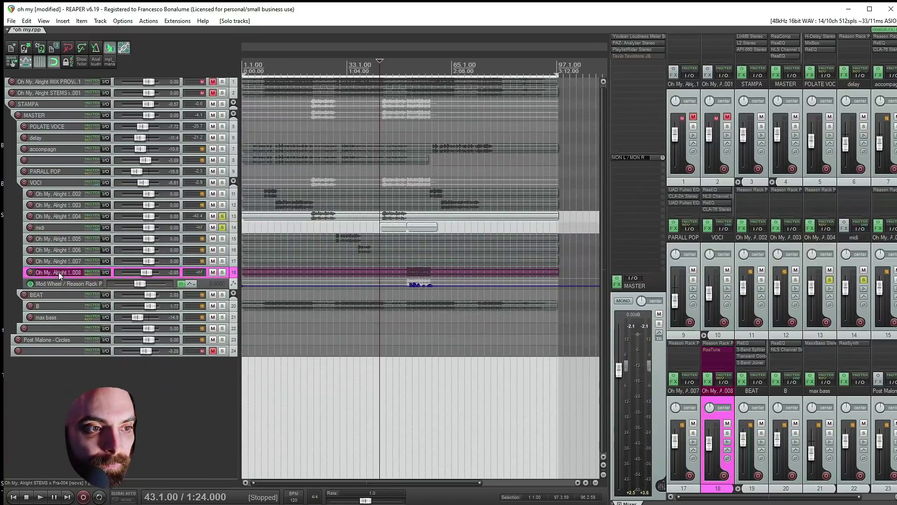
click(223, 273)
Open vocal track 004's Reason Rack with the Neptune device and play the soloed harmonies from 1:24.
scroll(391, 224, up, 5)
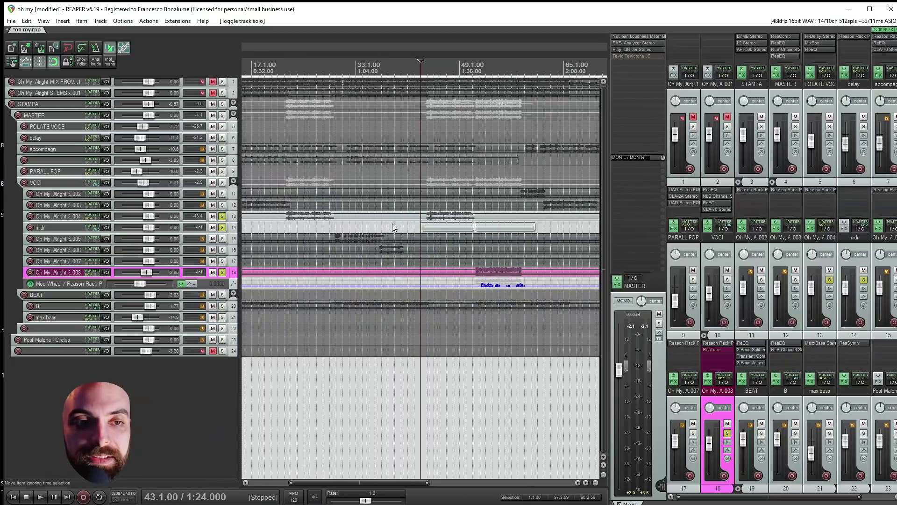
click(75, 217)
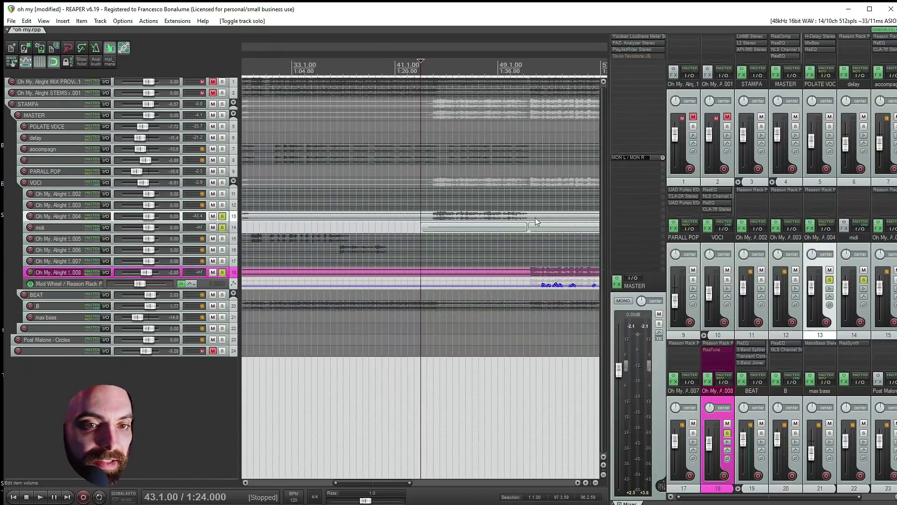
click(823, 189)
drag(369, 264, 380, 293)
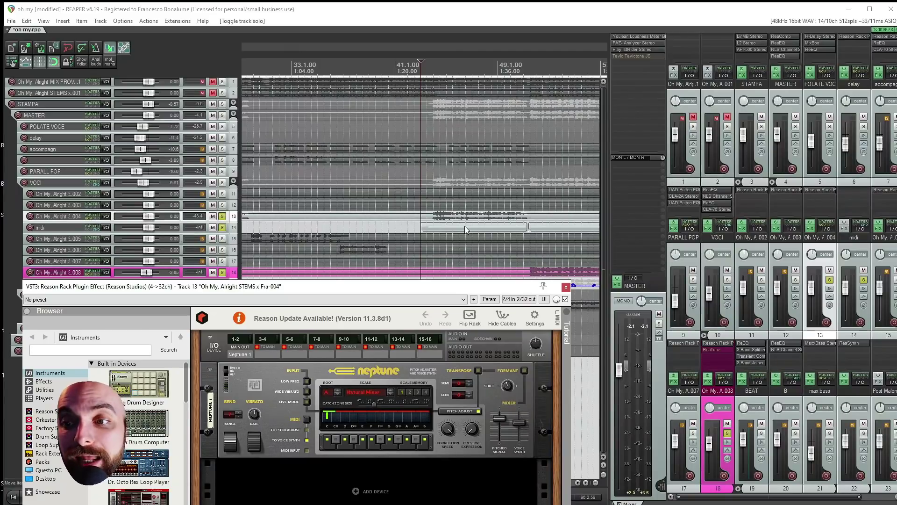
key(space)
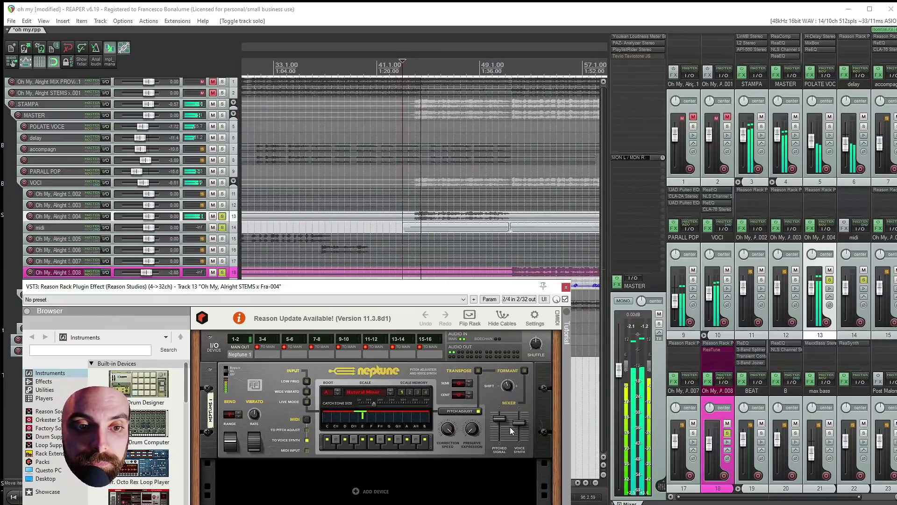
Pull down Neptune's Pitch Signal level to audition the synthesized voices, raise it again and close the rack.
drag(501, 419, 500, 440)
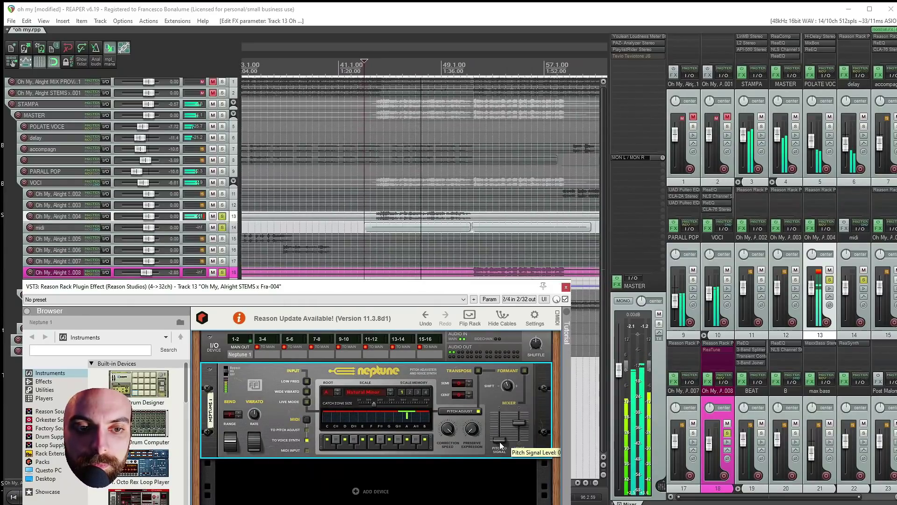
drag(497, 434, 498, 419)
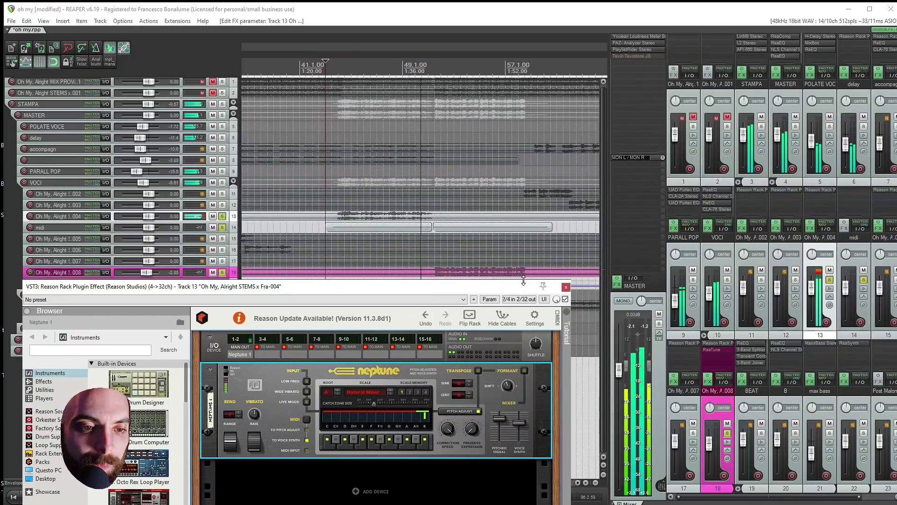
click(566, 287)
Unsolo vocal track 004 and midi, then play track 008 from about 1:41 with the midi track muted and unmuted.
click(222, 216)
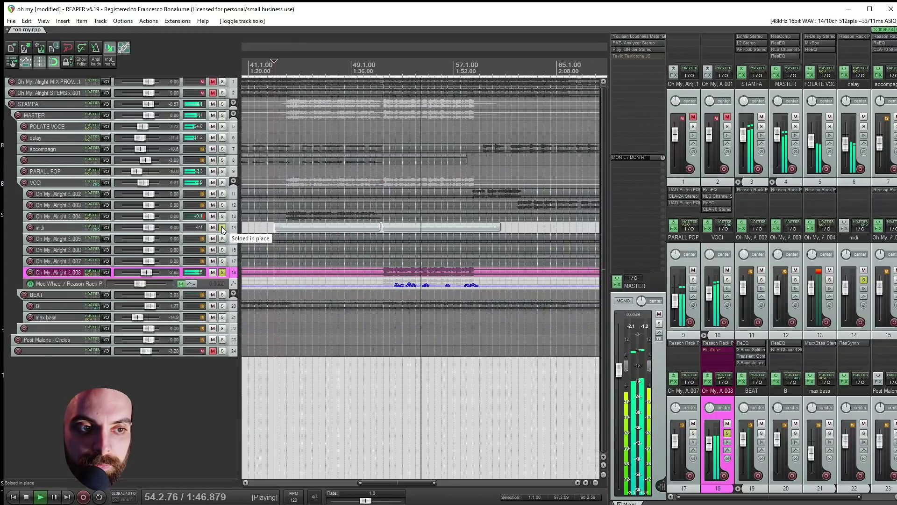
click(223, 229)
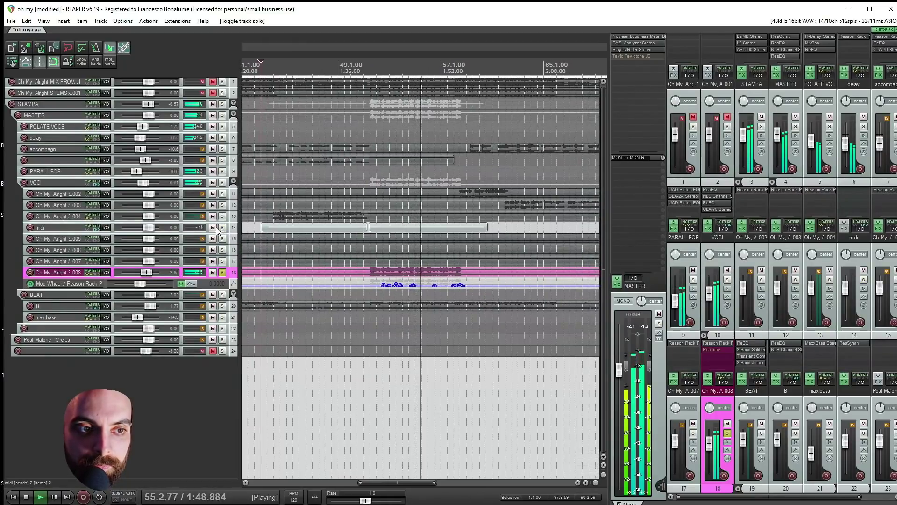
click(212, 228)
click(370, 229)
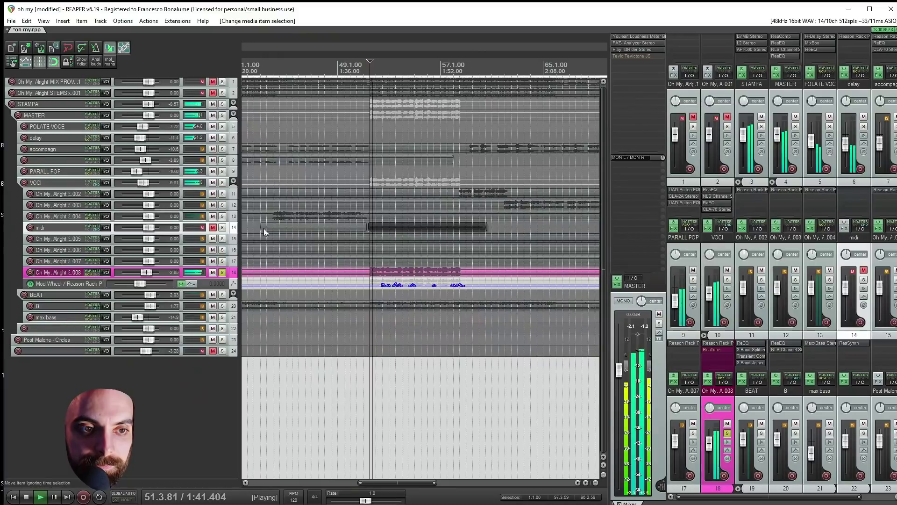
click(213, 228)
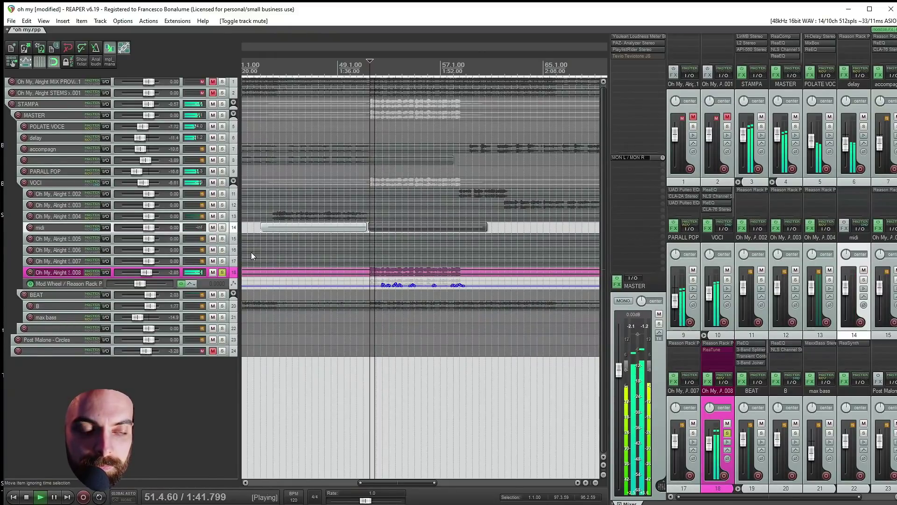
Unsolo vocal track 008 and listen to its section within the full mix.
click(222, 272)
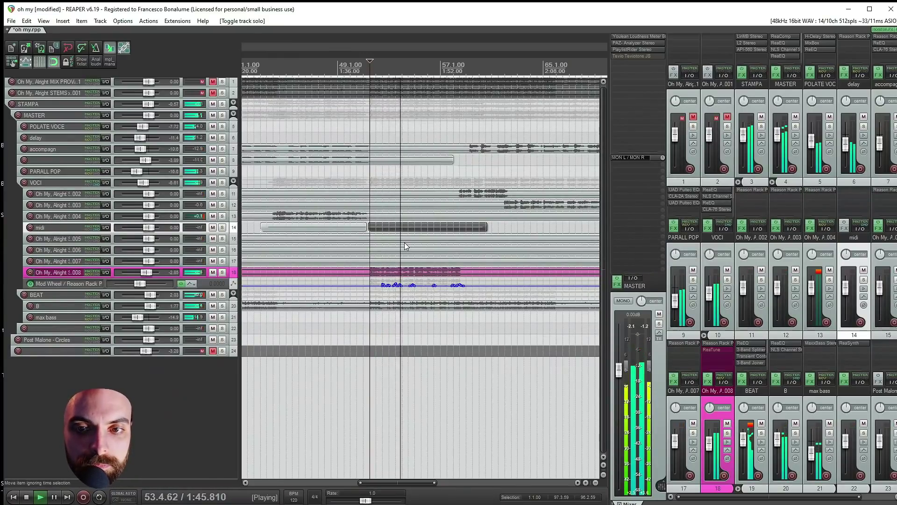
scroll(406, 247, down, 6)
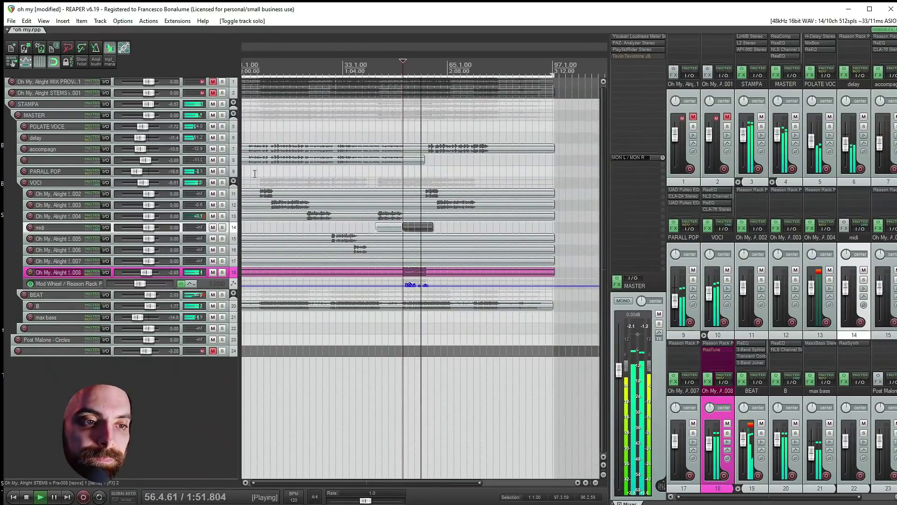
scroll(256, 172, down, 4)
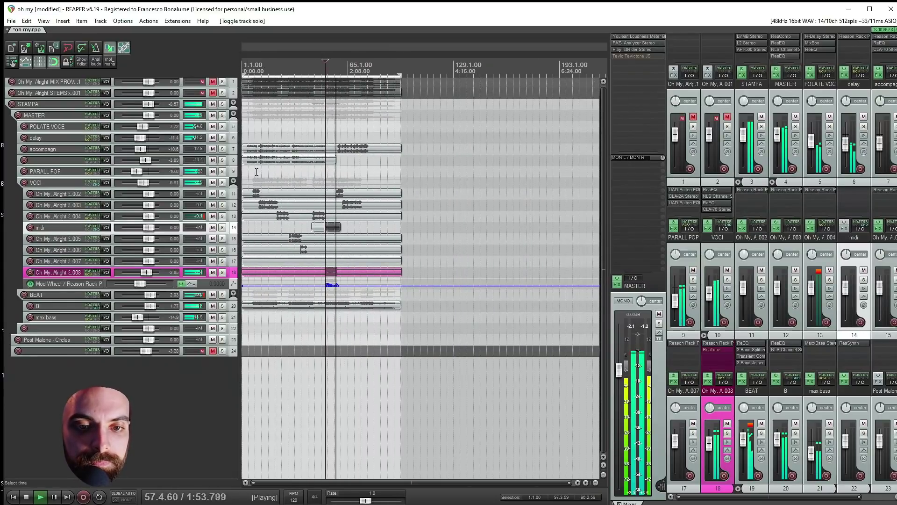
Stop playback, return to 0:08 and inspect the first and last ReEQ curves in the BEAT folder's effects chain.
key(space)
click(251, 173)
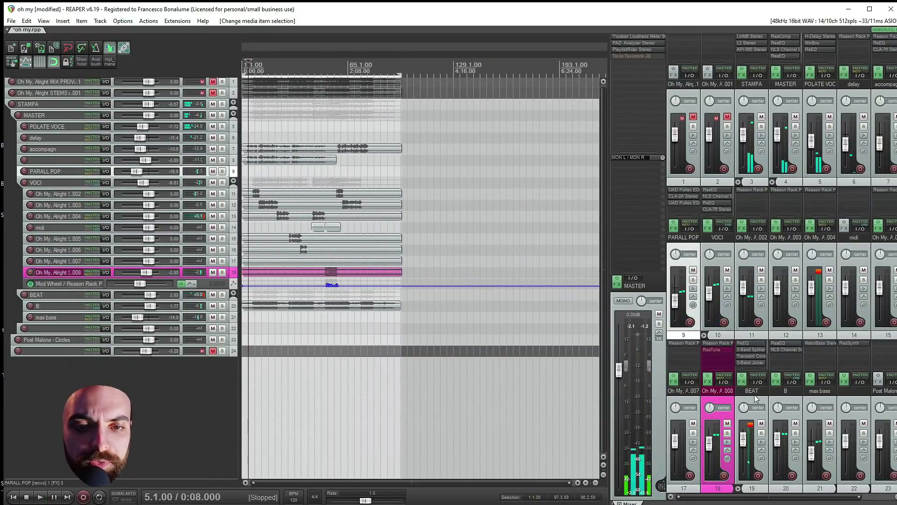
click(741, 383)
click(74, 141)
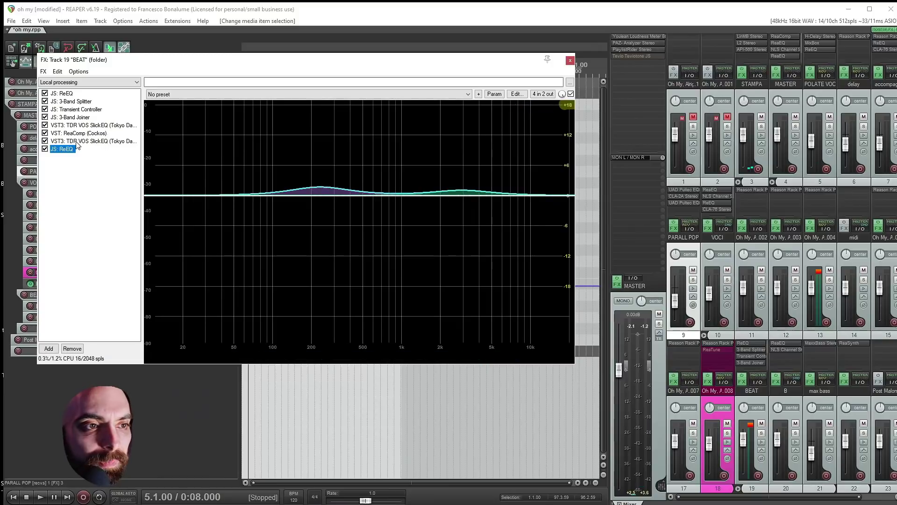
click(67, 149)
click(83, 96)
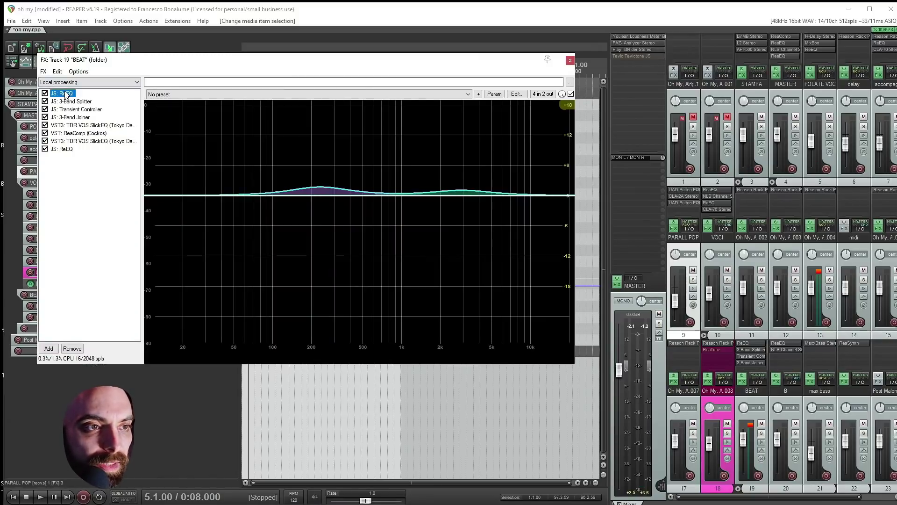
mouse_move(522, 223)
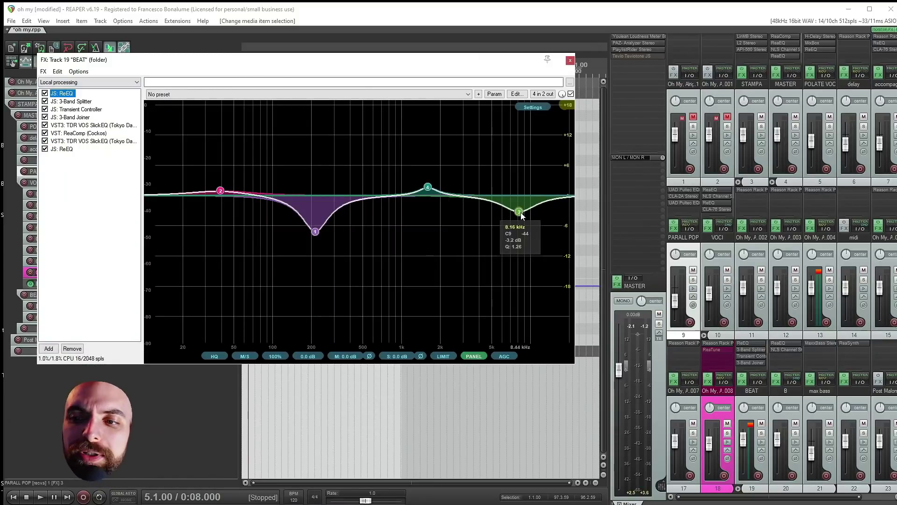
click(64, 150)
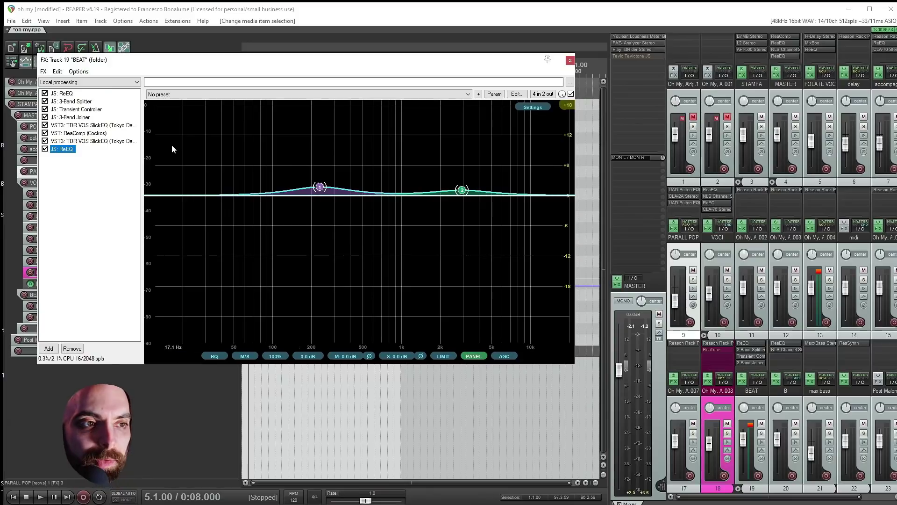
Review the BEAT folder's 3-Band Splitter and Transient Controller settings, then close the effects chain.
click(75, 101)
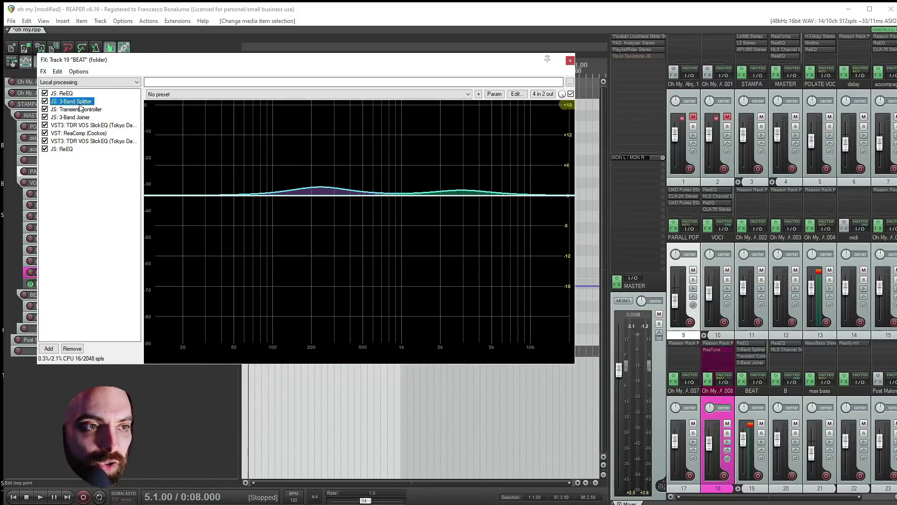
click(78, 109)
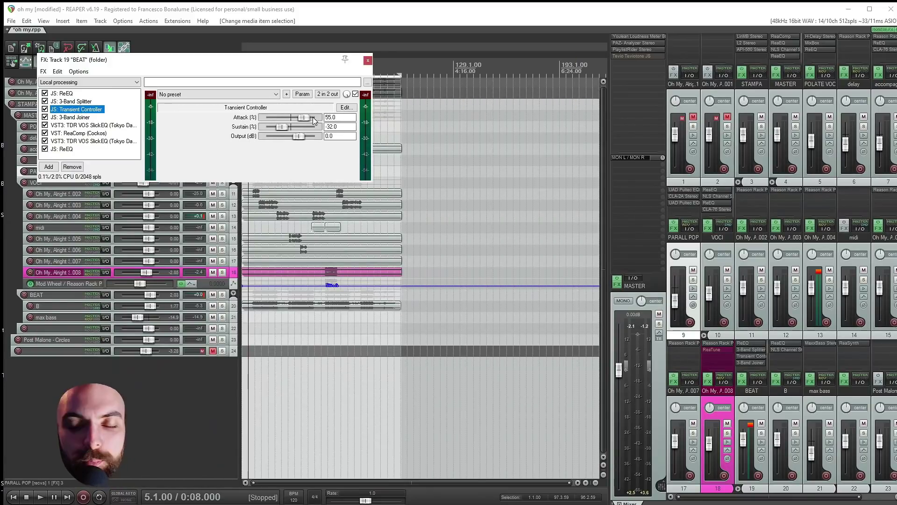
click(367, 60)
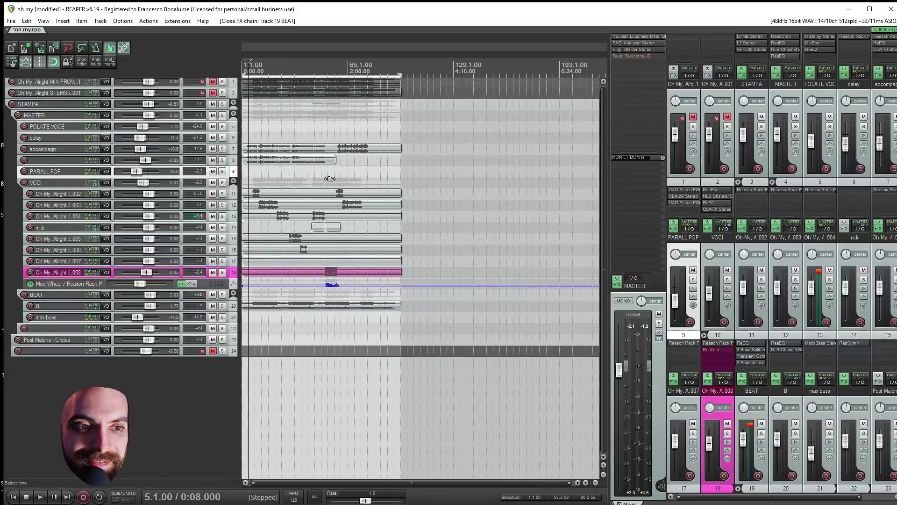
Play the full mix from 0:16, briefly opening and closing the MASTER folder's effects chain.
click(260, 322)
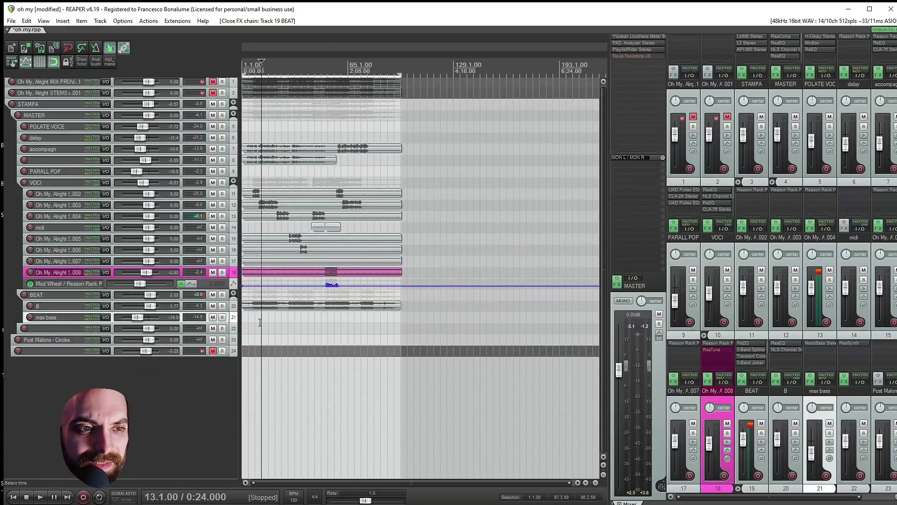
click(256, 320)
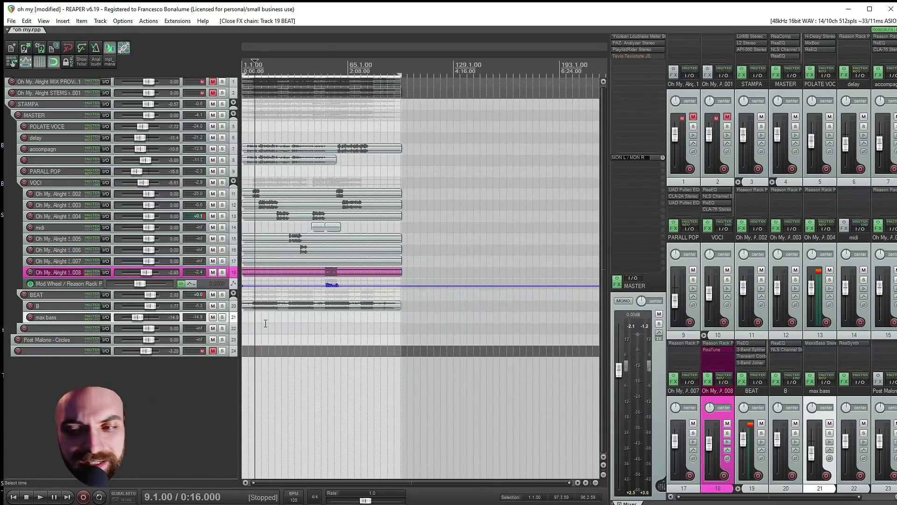
scroll(265, 322, up, 2)
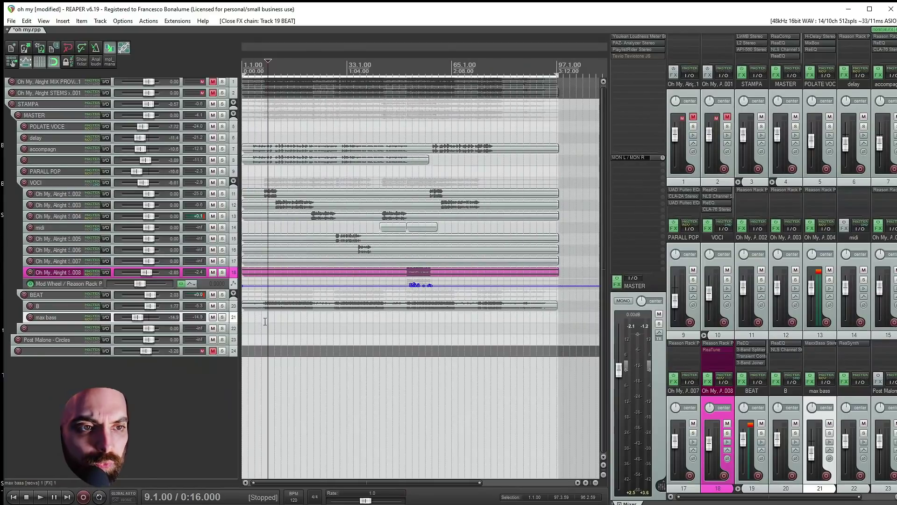
key(space)
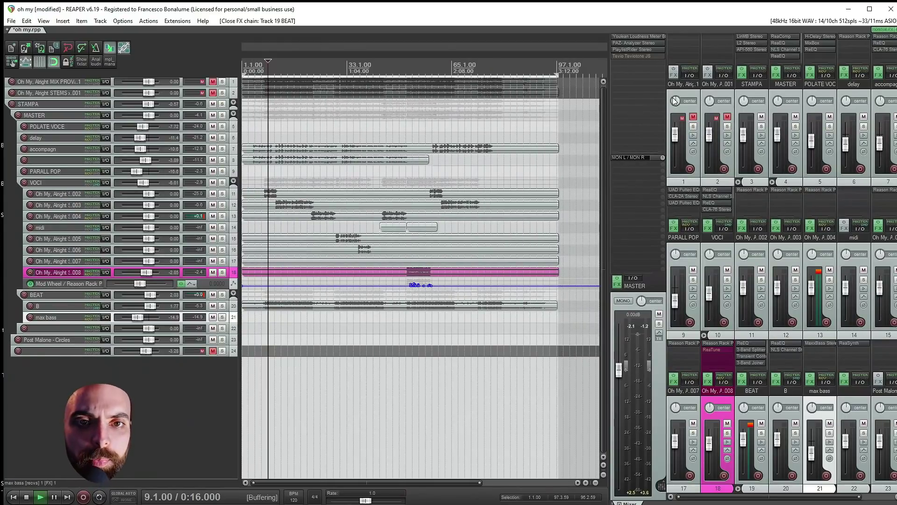
click(777, 84)
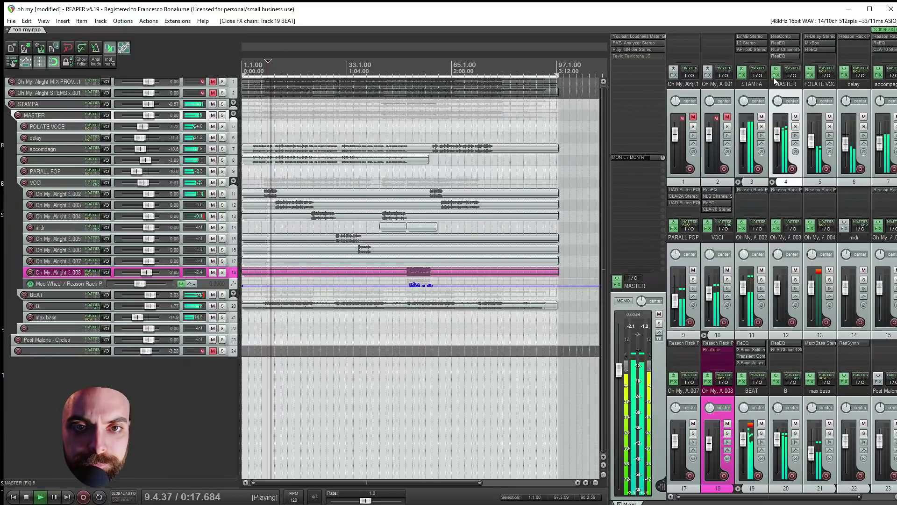
click(775, 74)
click(661, 147)
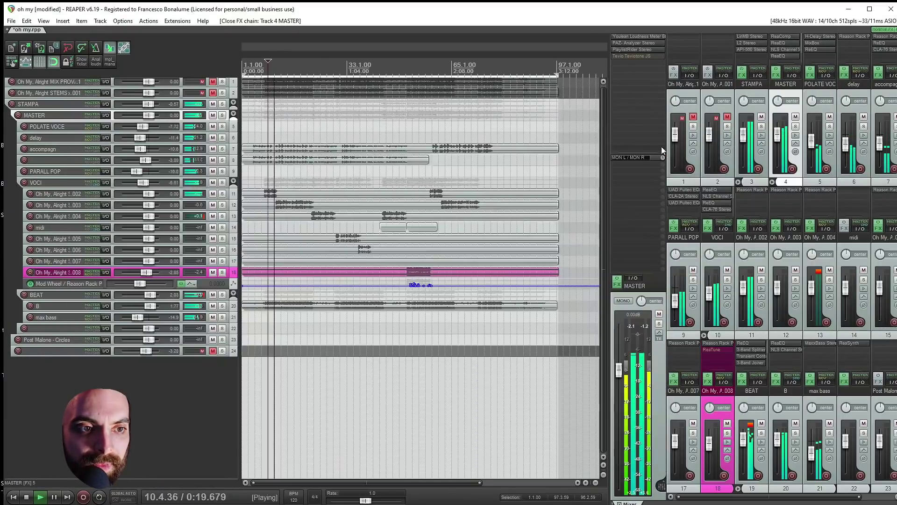
key(space)
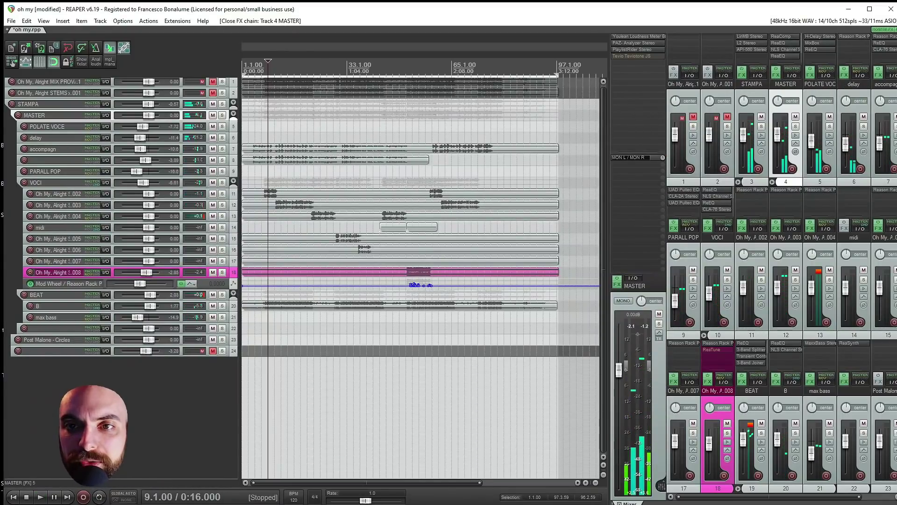
Check the mix's loudness from 0:16 with the master track's Youlean Loudness Meter, then close the meter.
click(624, 37)
key(space)
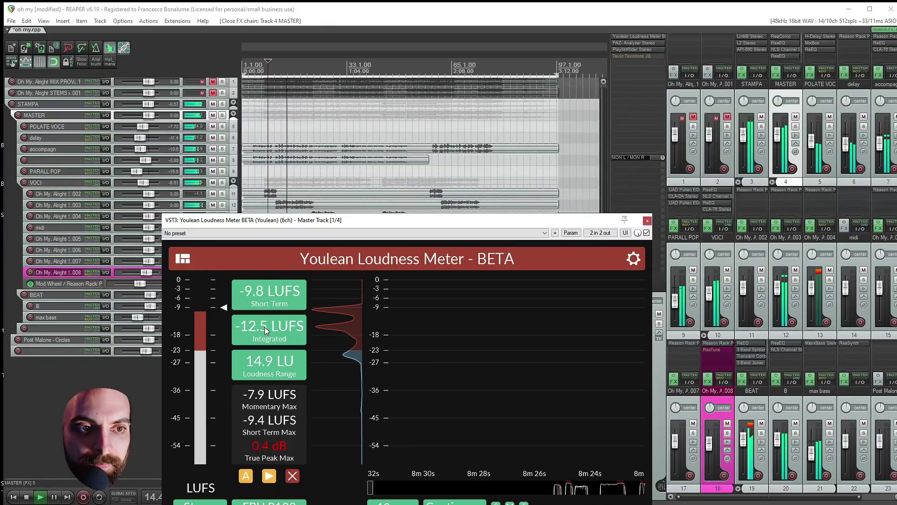
key(space)
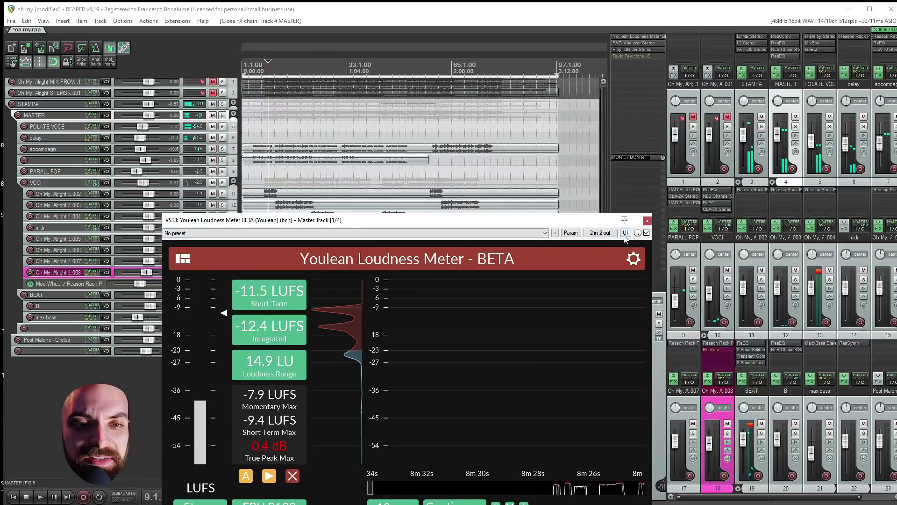
click(647, 221)
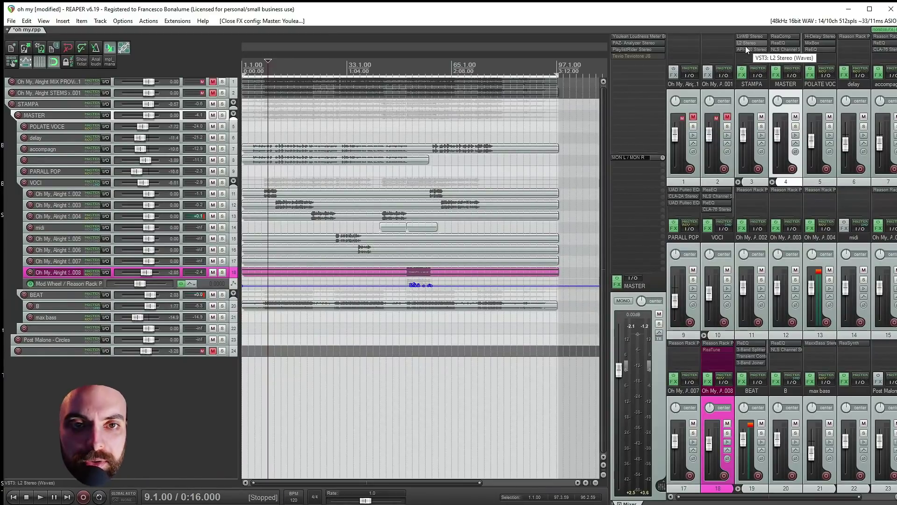
Open the STAMPA folder's LinMB multiband compressor and watch its gain reduction while playing from 0:20.
click(752, 36)
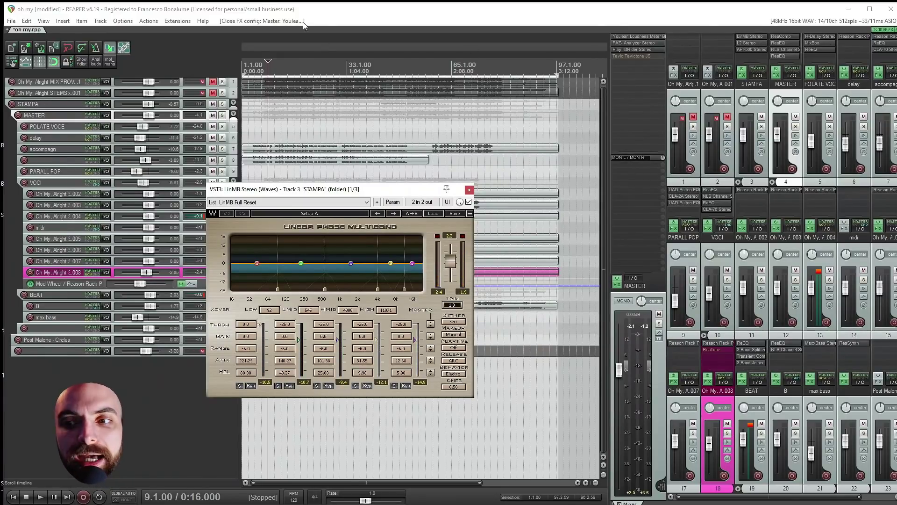
click(274, 131)
key(space)
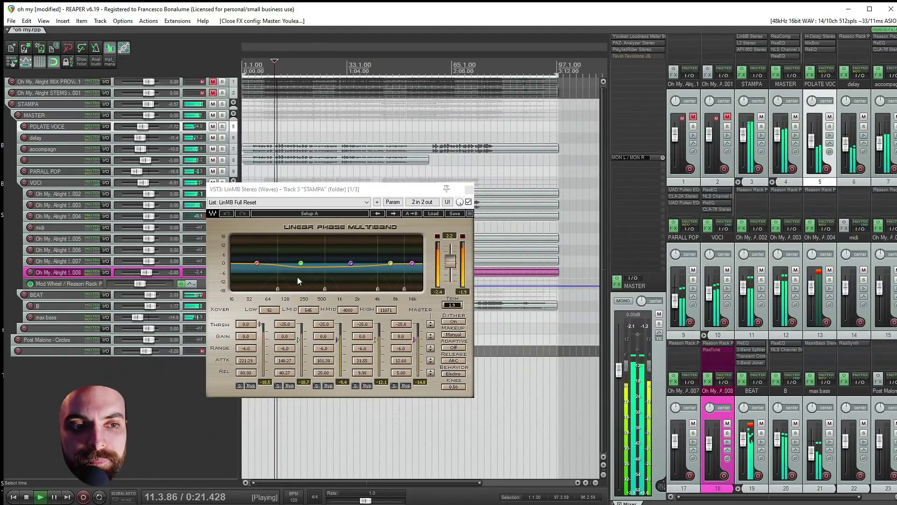
key(space)
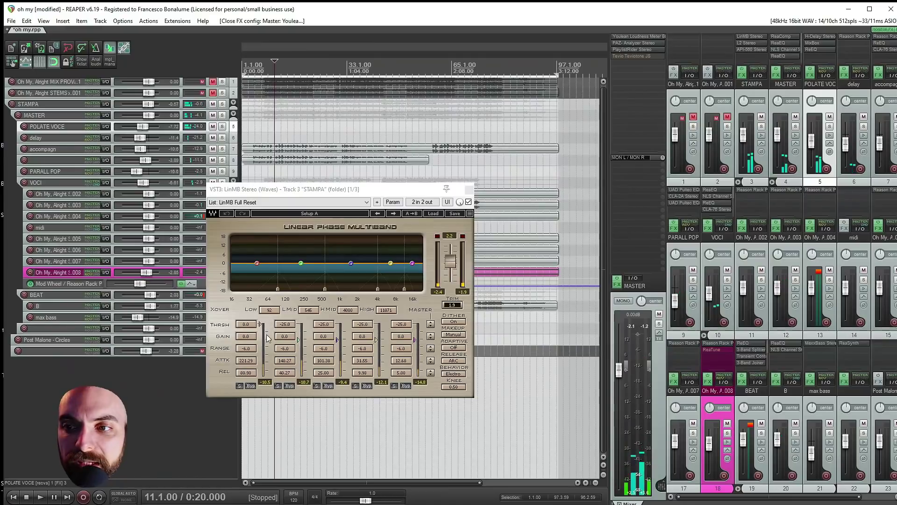
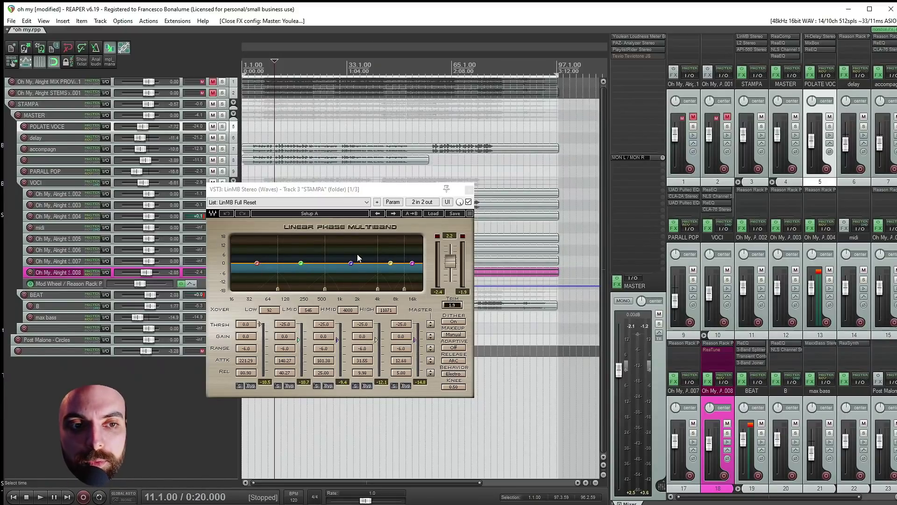
Play from 0:20 to watch the STAMPA folder's LinMB, close it and open the L2 Ultramaximizer to check its attenuation.
key(space)
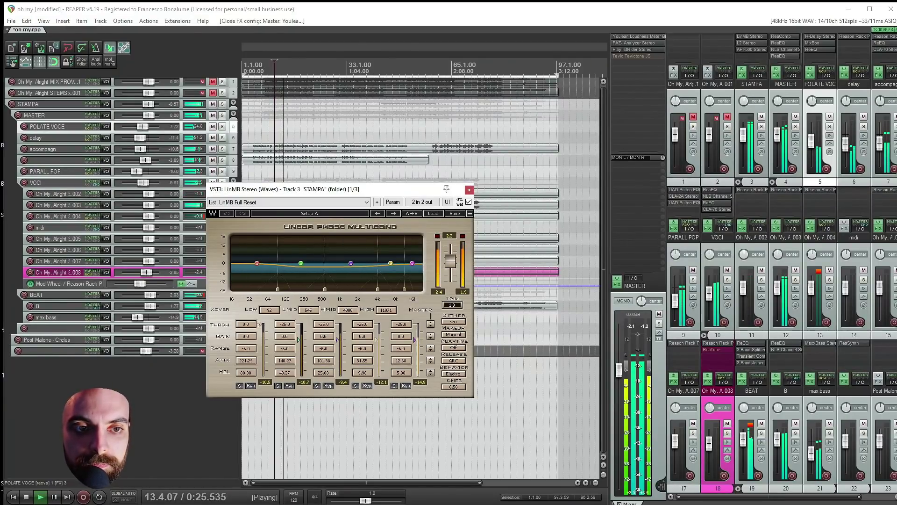
click(469, 189)
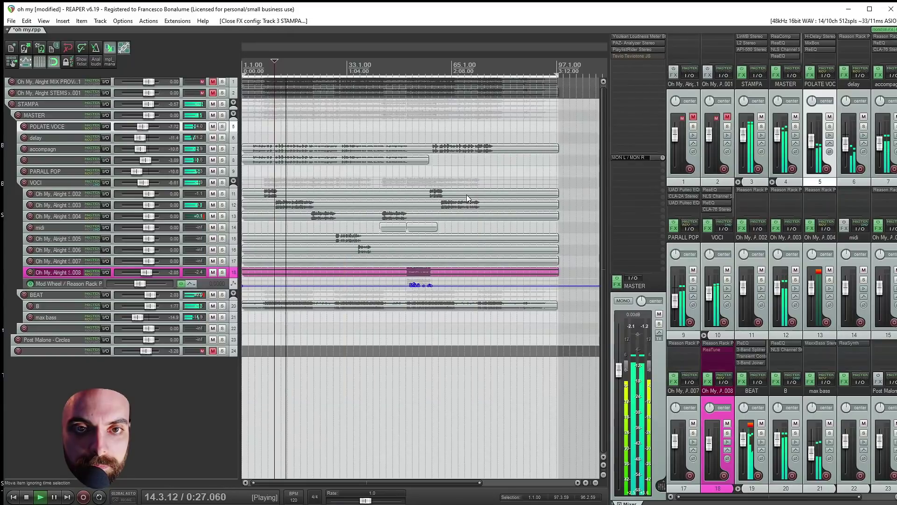
click(744, 43)
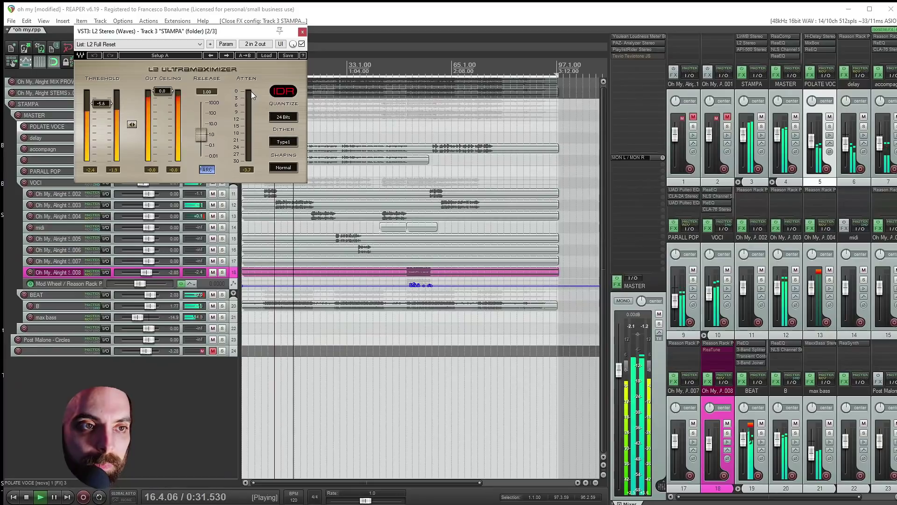
Set the output of the STAMPA folder's API-560 equalizer to -1.3, then close the API-560 and L2 windows.
click(751, 50)
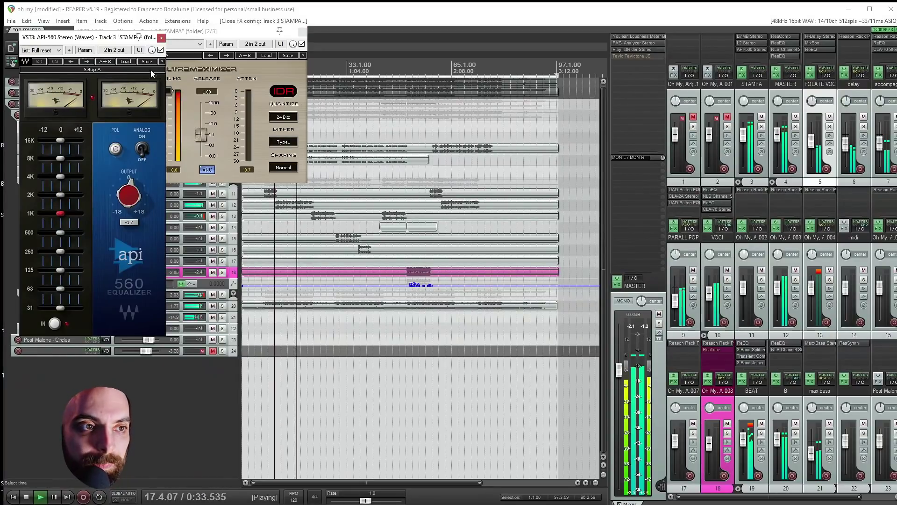
drag(129, 195, 143, 180)
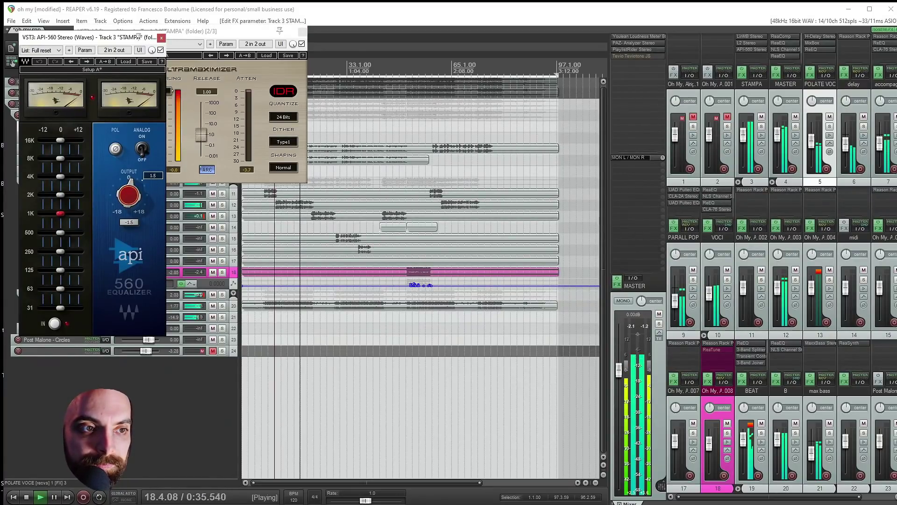
click(161, 37)
click(303, 31)
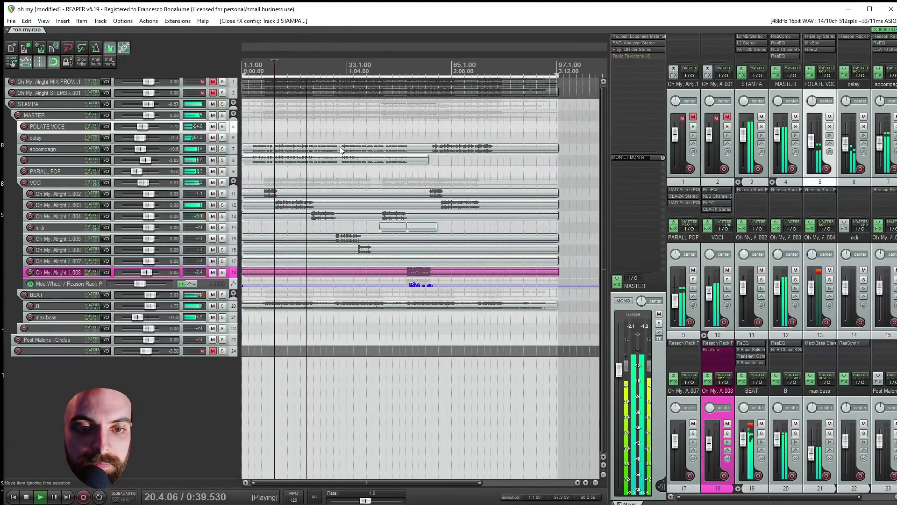
Check the loudness during playback with the master track's Youlean Loudness Meter, then close the meter and stop playback.
click(633, 36)
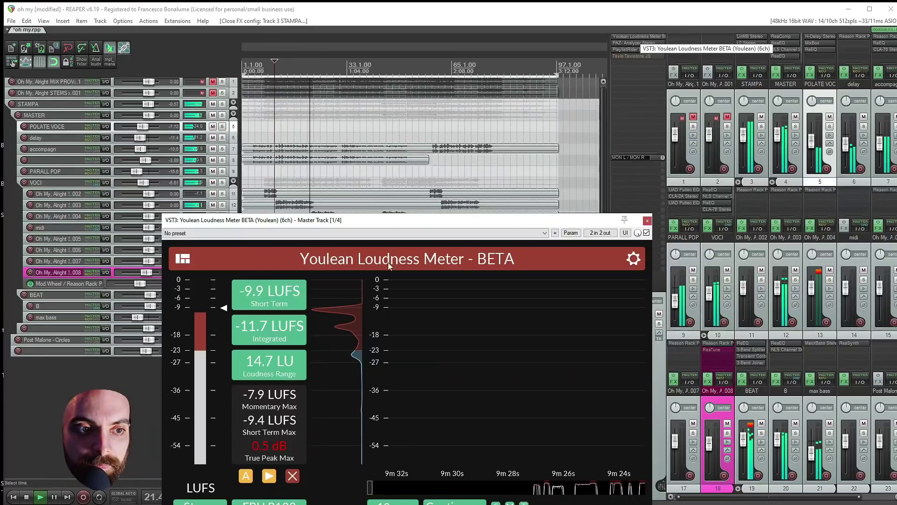
click(647, 221)
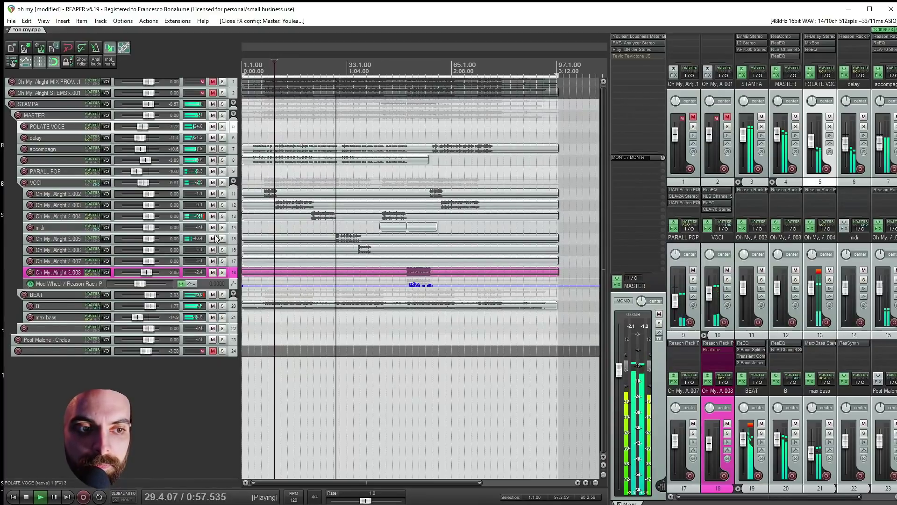
key(space)
Solo the BEAT folder and play it from about 0:16.
click(221, 294)
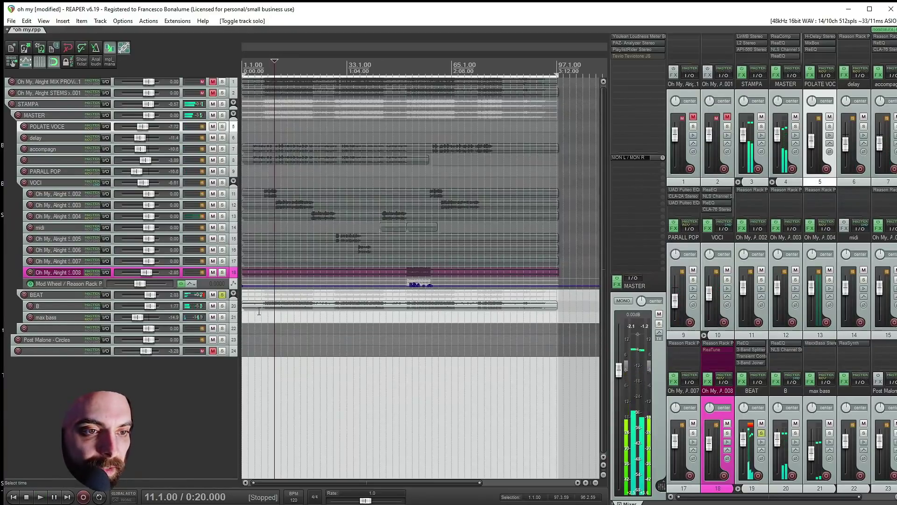
click(268, 311)
key(space)
Add a new track below max bass in the BEAT folder and name it "mh thumper".
click(61, 317)
key(ctrl+t)
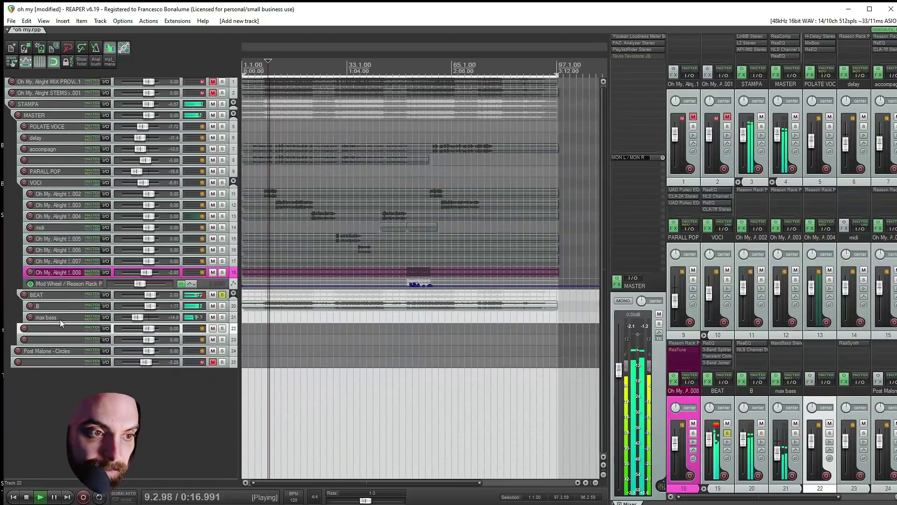
double_click(48, 328)
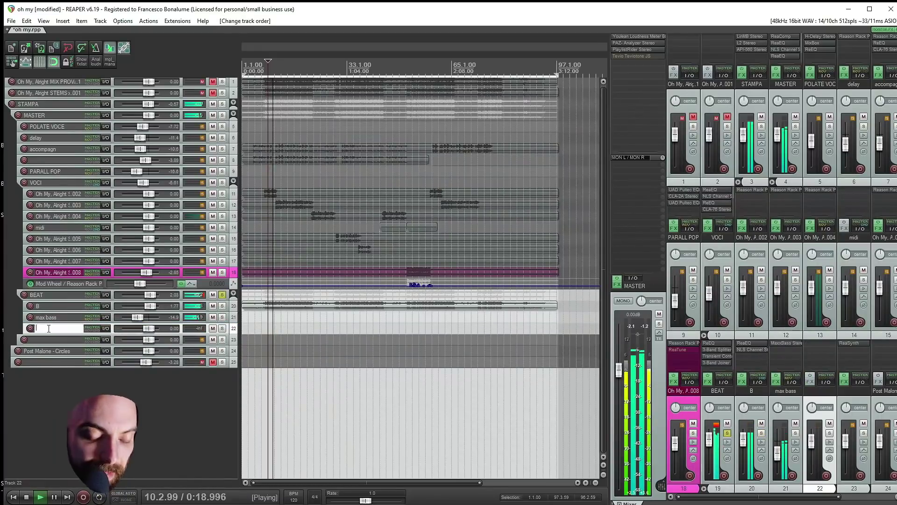
text(mh thumper)
key(Return)
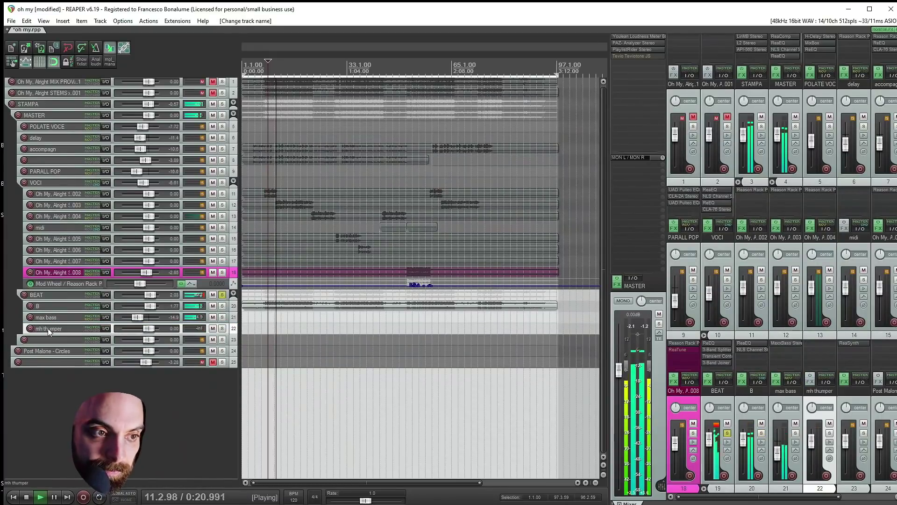
Add the Metric Halo MH Thump plugin to the mh thumper track and move its window clear of the track list.
double_click(825, 348)
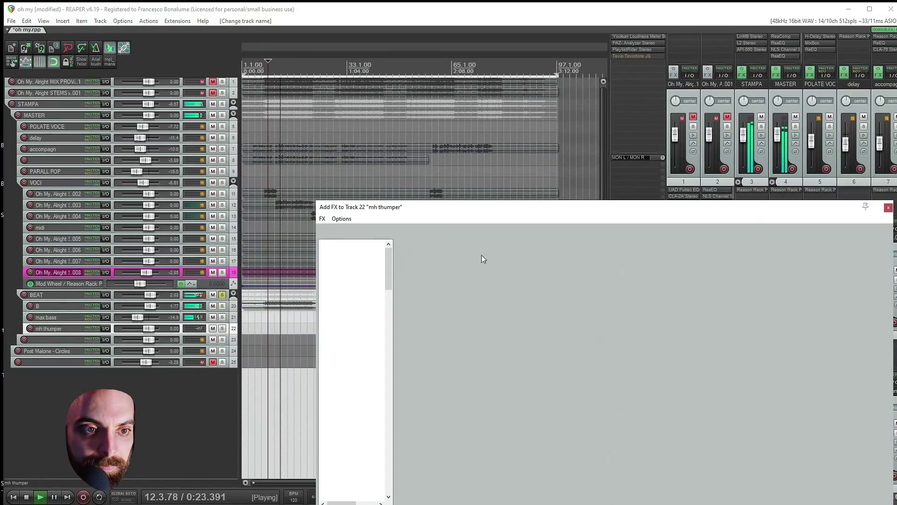
text(thum)
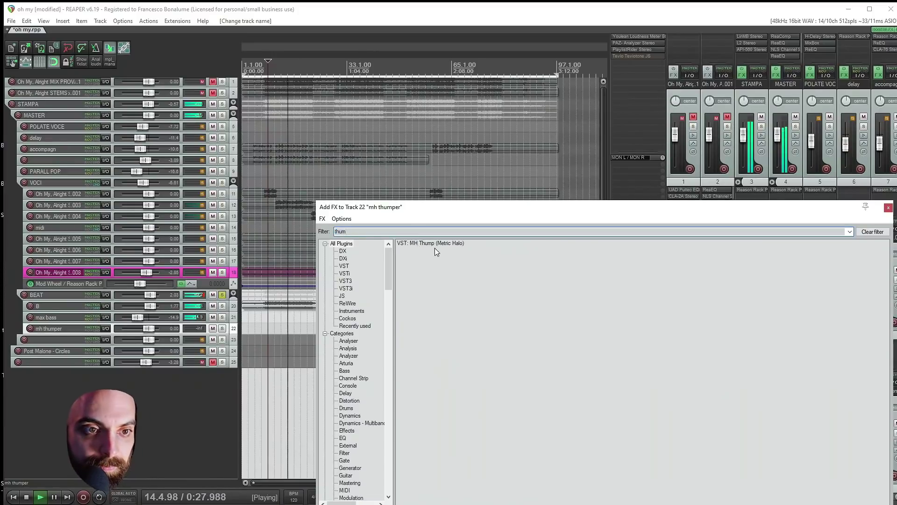
double_click(433, 244)
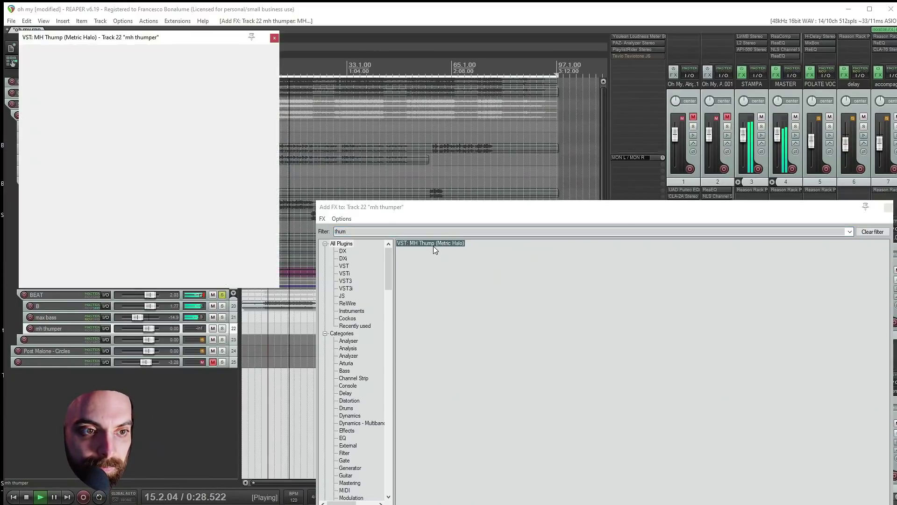
drag(156, 39, 417, 188)
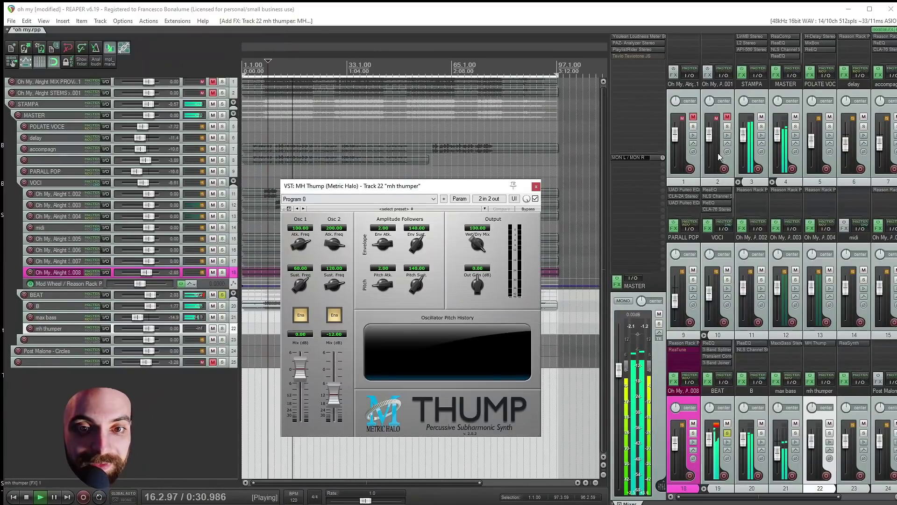
Add ReEQ ahead of MH Thump on the mh thumper track and create a High Cut band at 56.3 Hz.
double_click(827, 348)
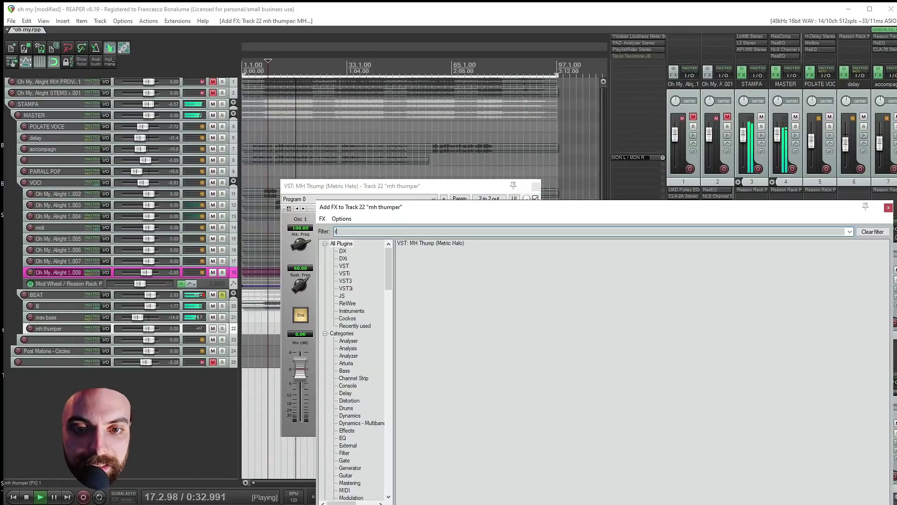
double_click(416, 243)
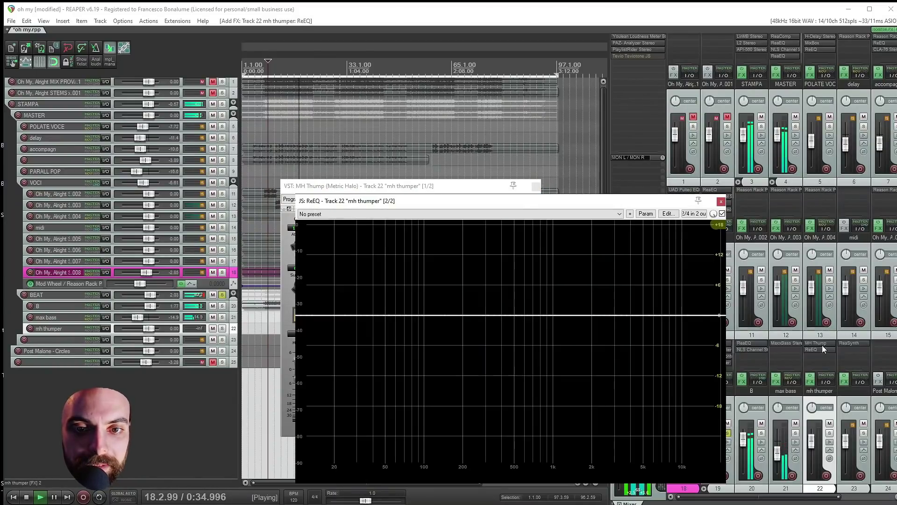
double_click(391, 314)
right_click(392, 314)
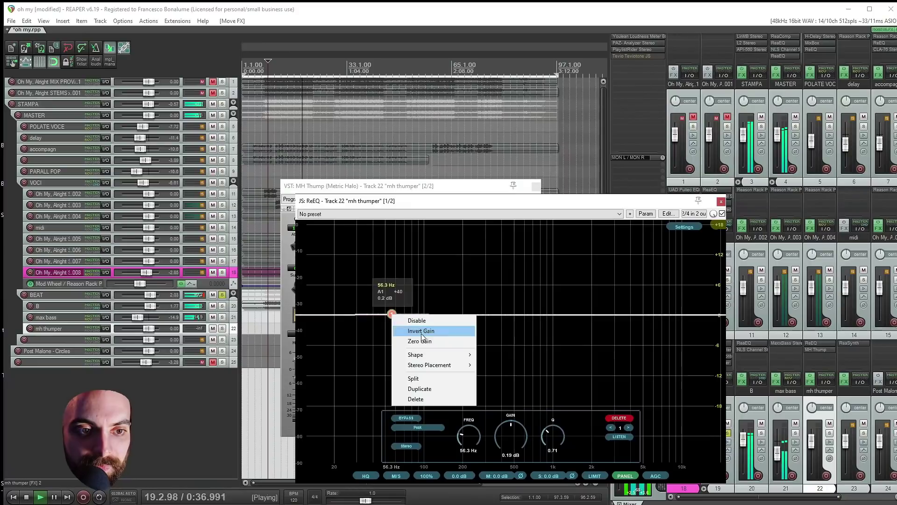
mouse_move(432, 355)
click(501, 406)
Steepen the ReEQ high cut's slope to 36 dB and move the ReEQ window beside the MH Thump window.
right_click(394, 316)
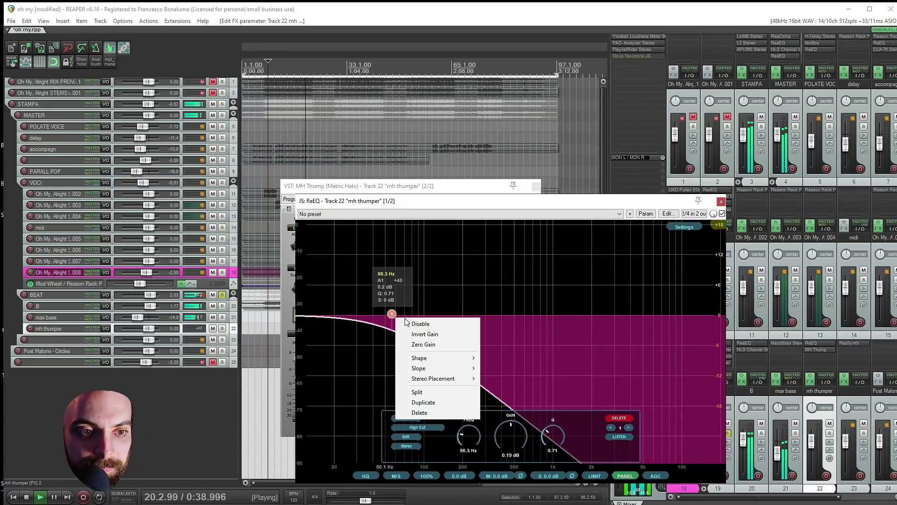
mouse_move(422, 368)
click(486, 421)
drag(394, 201, 660, 180)
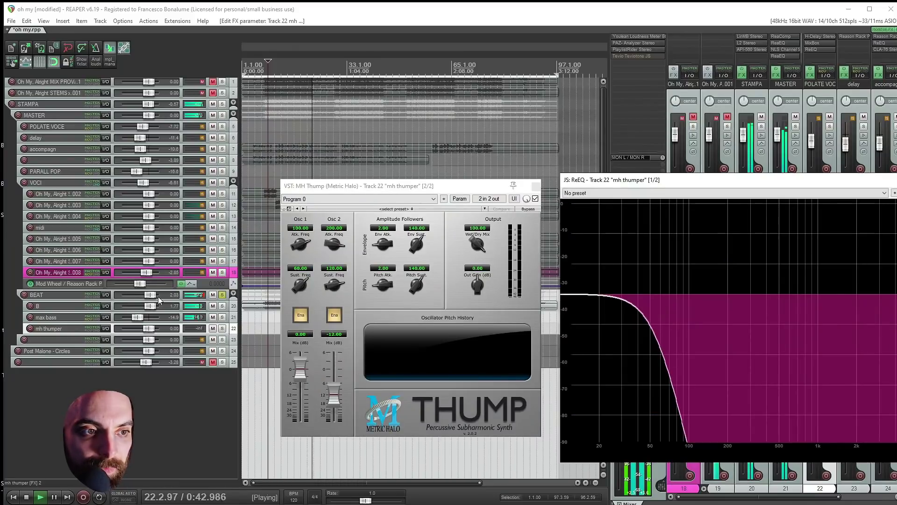
Try feeding the mh thumper track with a send from the BEAT folder, playing from about 0:12.
drag(107, 297, 70, 332)
click(263, 318)
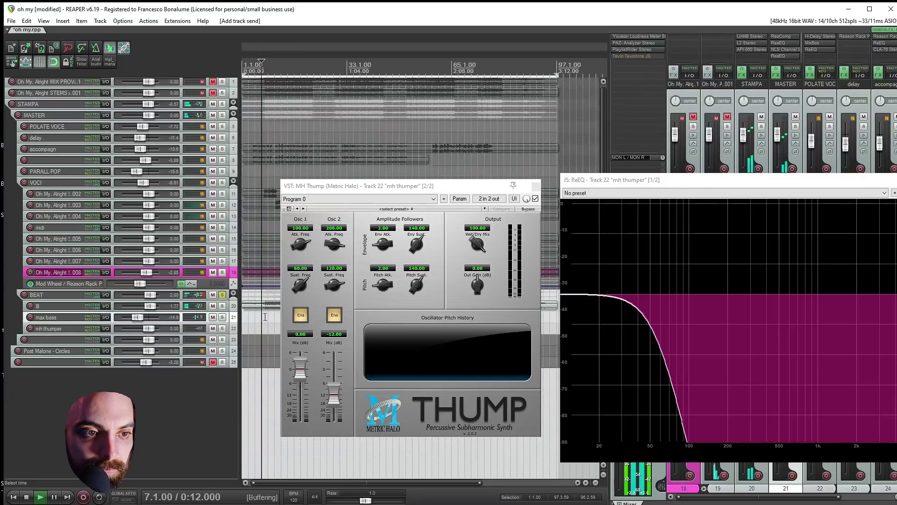
Audition max bass alone, check the BEAT folder's routing, and solo mh thumper together with track B, playing from 0:12.
click(222, 317)
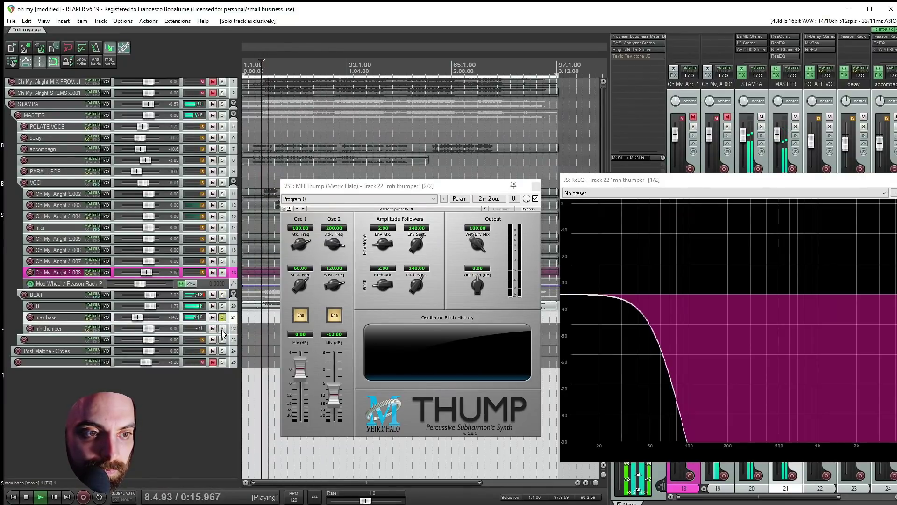
click(223, 329)
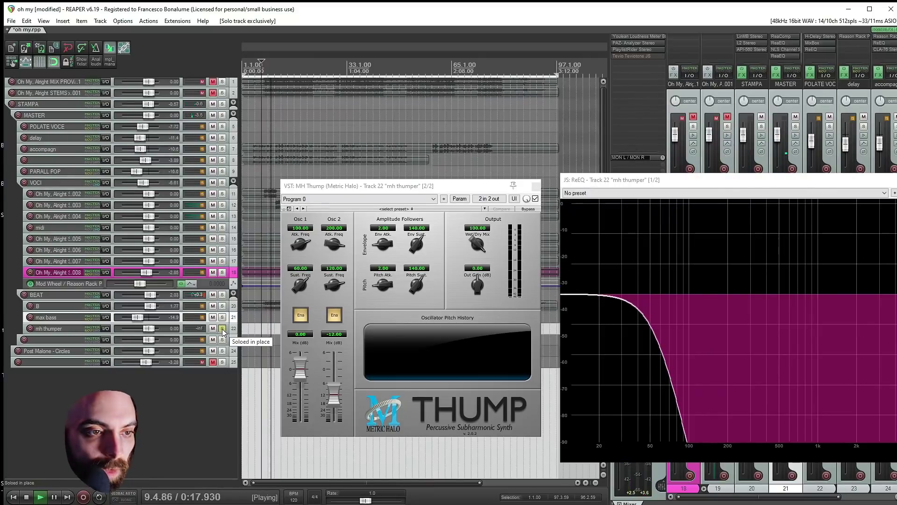
click(106, 295)
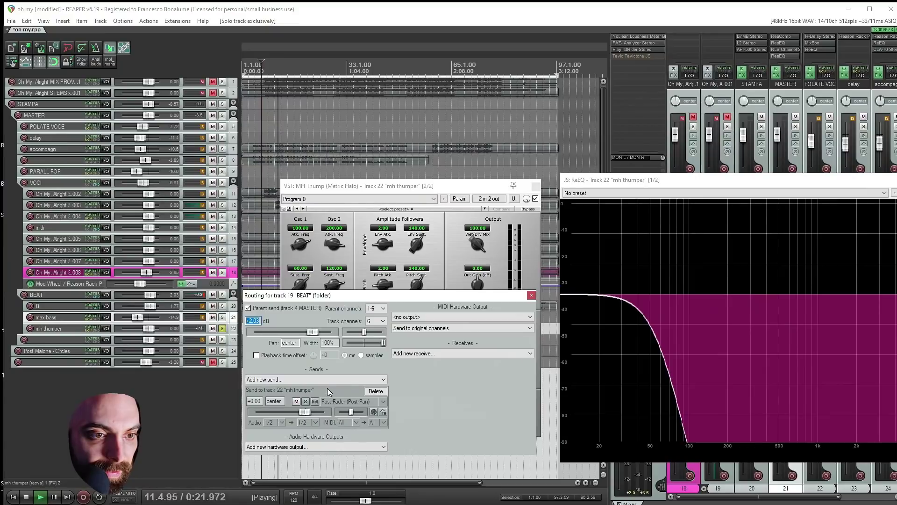
click(532, 295)
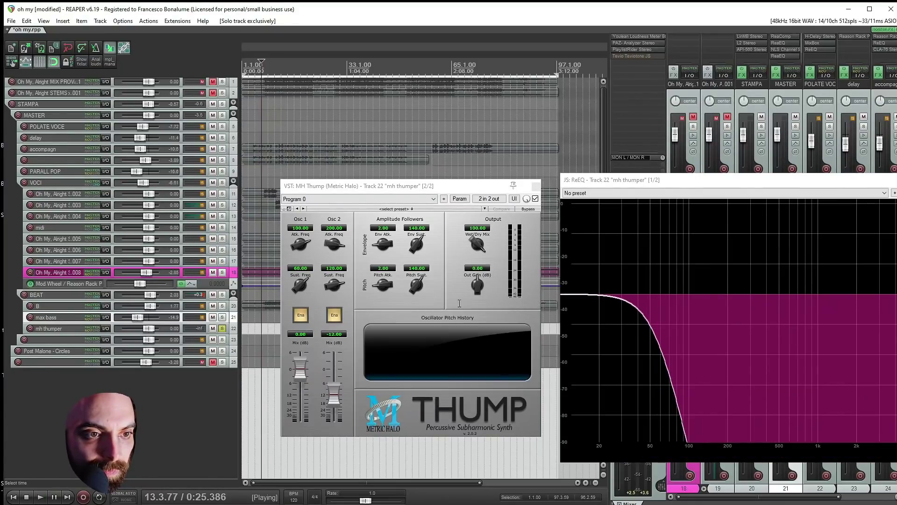
click(222, 307)
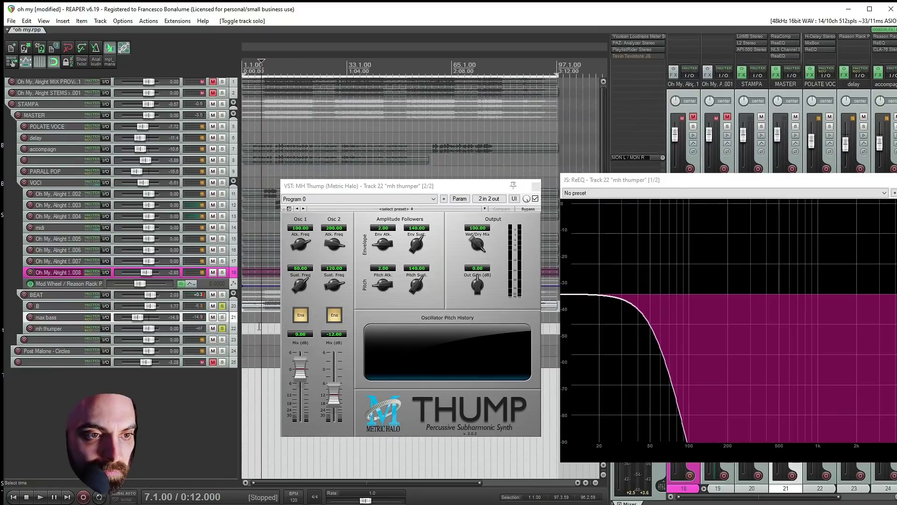
key(space)
Inspect the mh thumper track's routing and try raising the ReEQ high cut to 309 Hz.
mouse_move(578, 297)
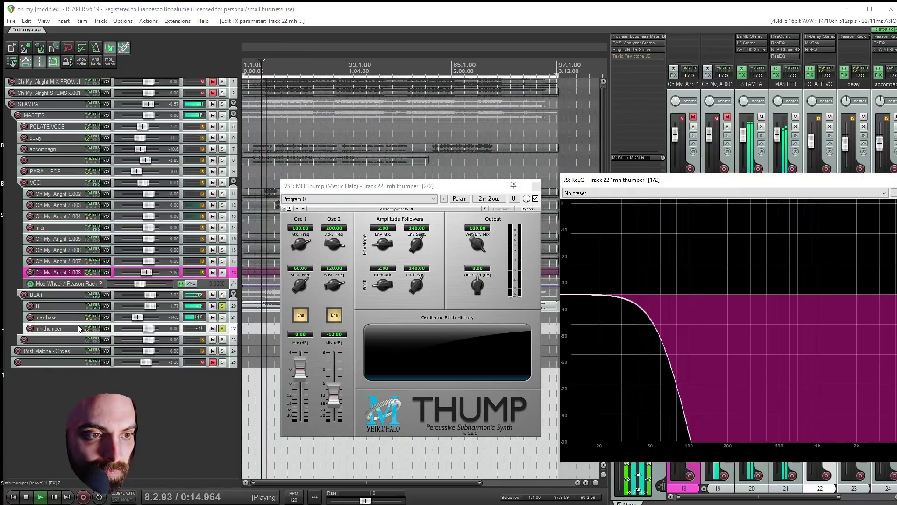
click(105, 329)
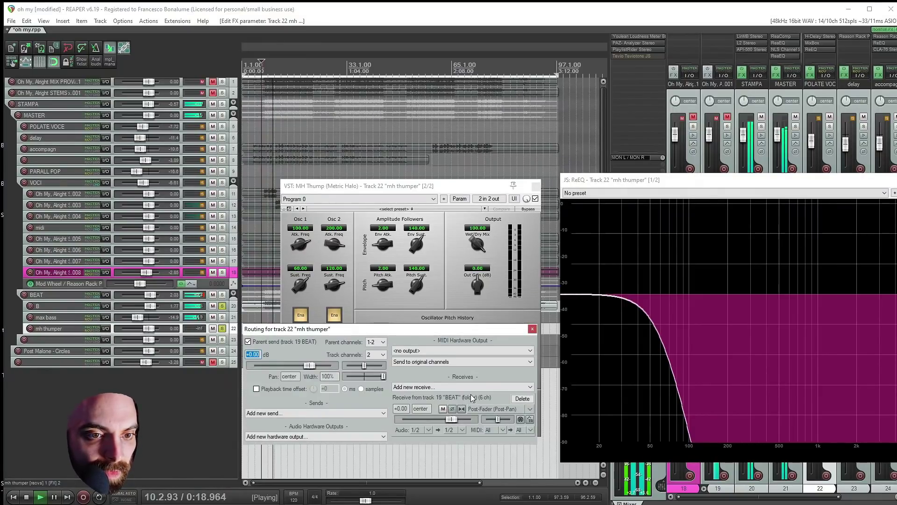
click(533, 329)
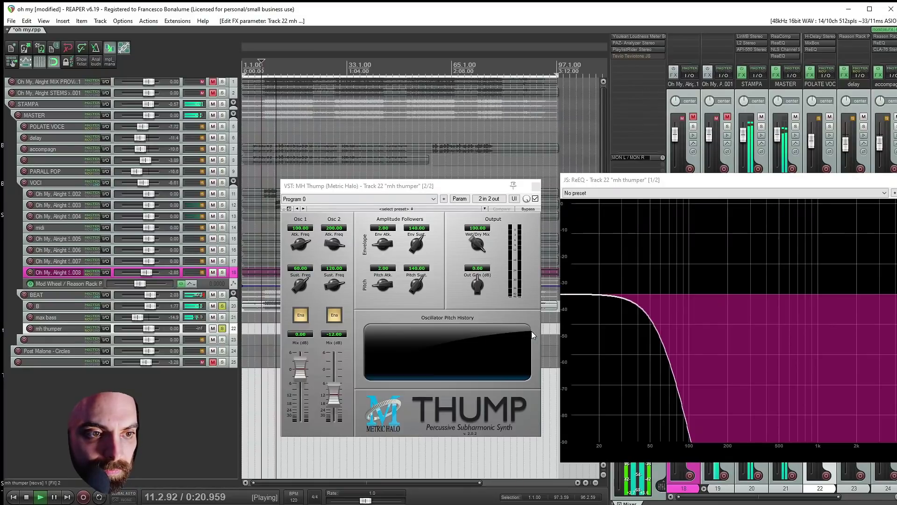
drag(661, 295, 748, 295)
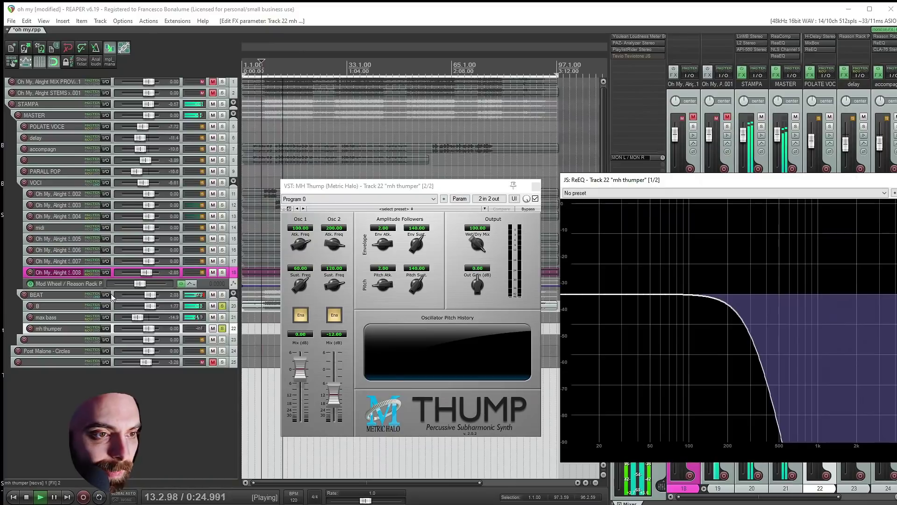
Replace the BEAT folder's send to mh thumper with a send from track B.
click(96, 295)
click(375, 391)
click(532, 295)
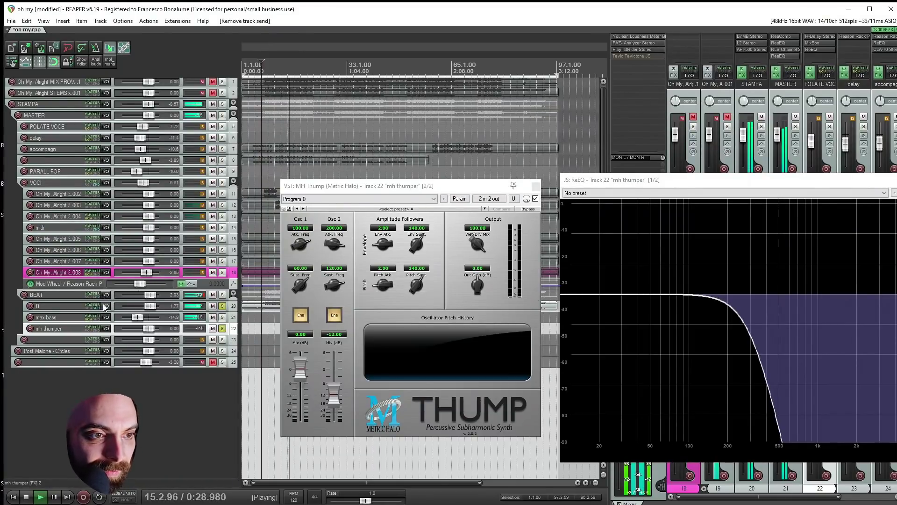
drag(104, 310, 75, 335)
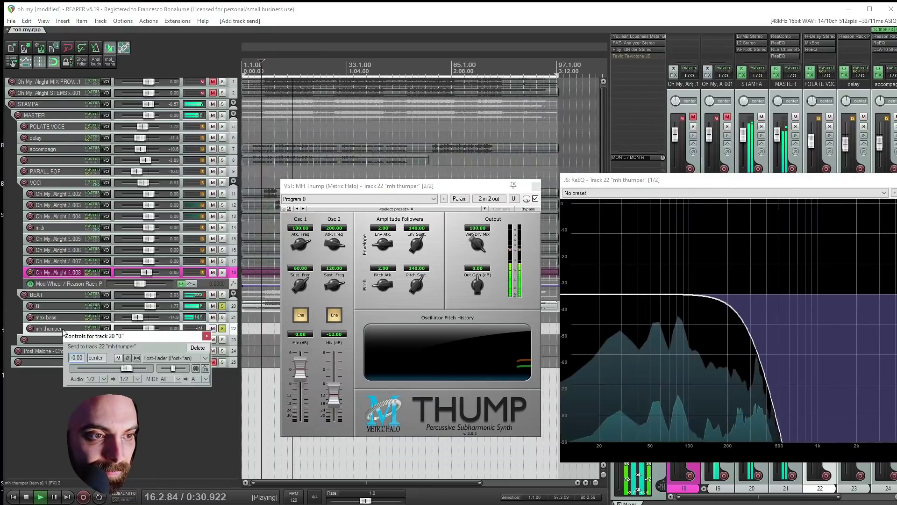
click(207, 336)
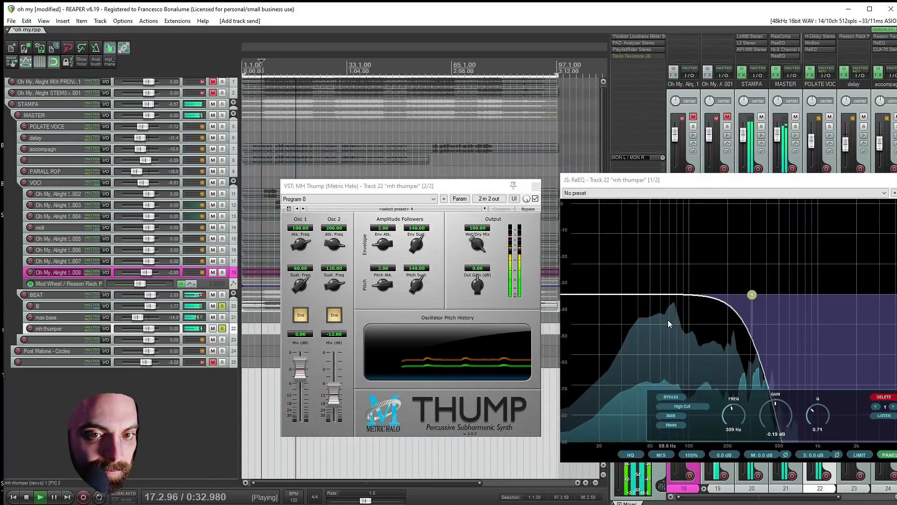
Lower the ReEQ high cut to just above 100 Hz and set MH Thump's sustain frequencies to 32.64 for Osc 1 and 52.44 for Osc 2.
mouse_move(755, 295)
drag(754, 296, 693, 299)
drag(299, 286, 329, 292)
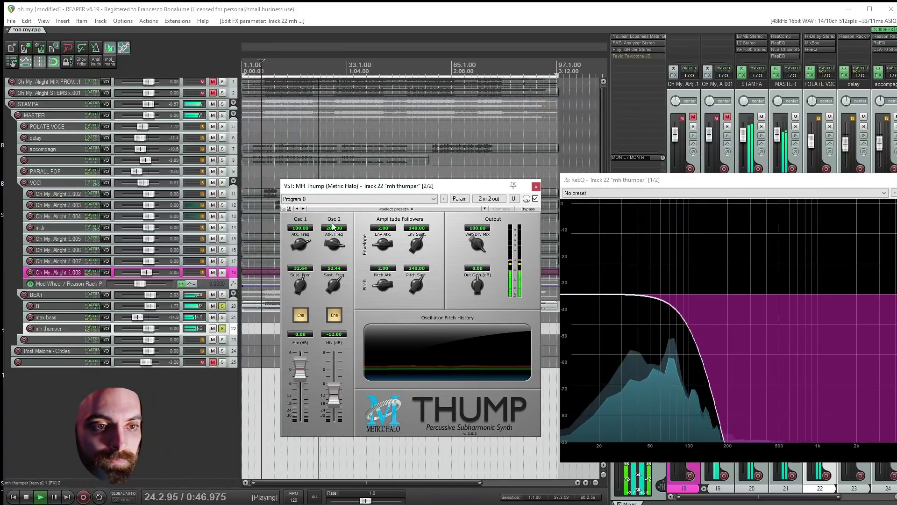
Lower the mh thumper track's volume to -23.1 dB while playing from 0:16, and compare the sound with it muted and unmuted.
drag(365, 185, 406, 185)
click(267, 324)
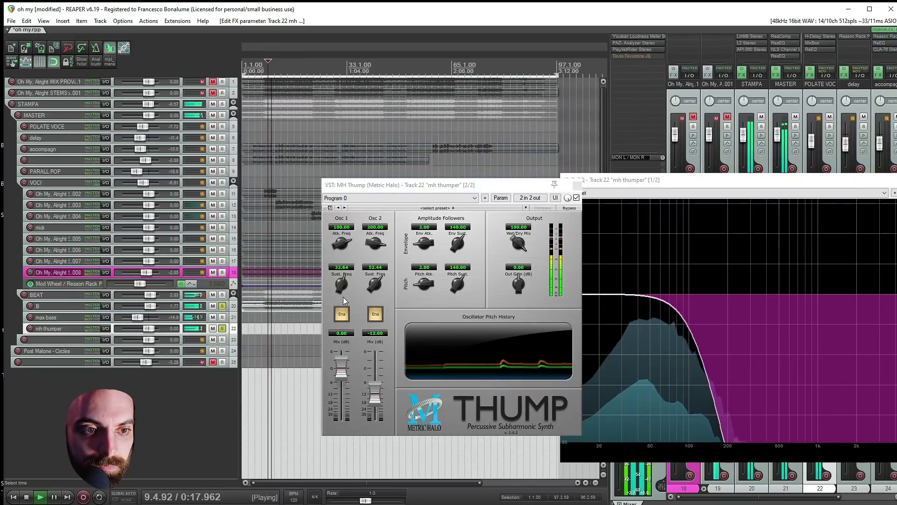
drag(150, 330, 135, 330)
click(214, 328)
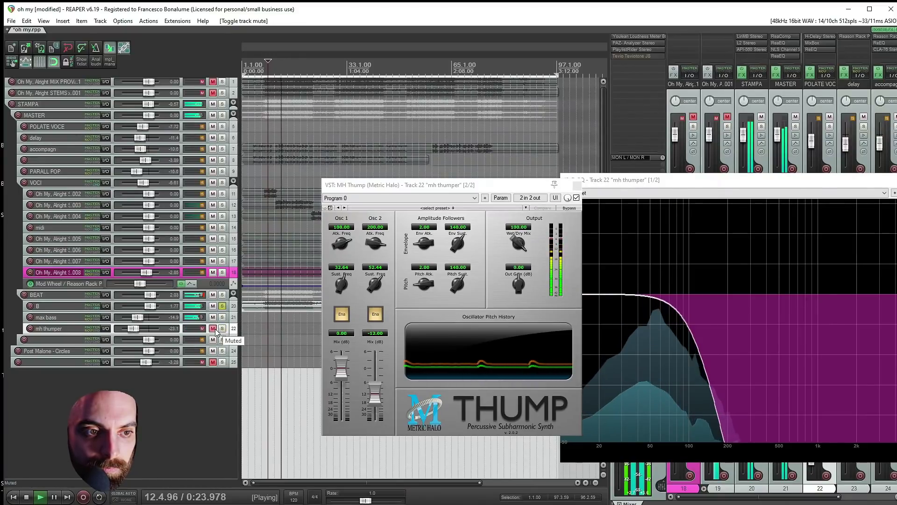
click(215, 330)
Solo the BEAT folder in place of track B, compare it with mh thumper muted and unmuted, and trim mh thumper's volume to -24.2 dB.
click(222, 306)
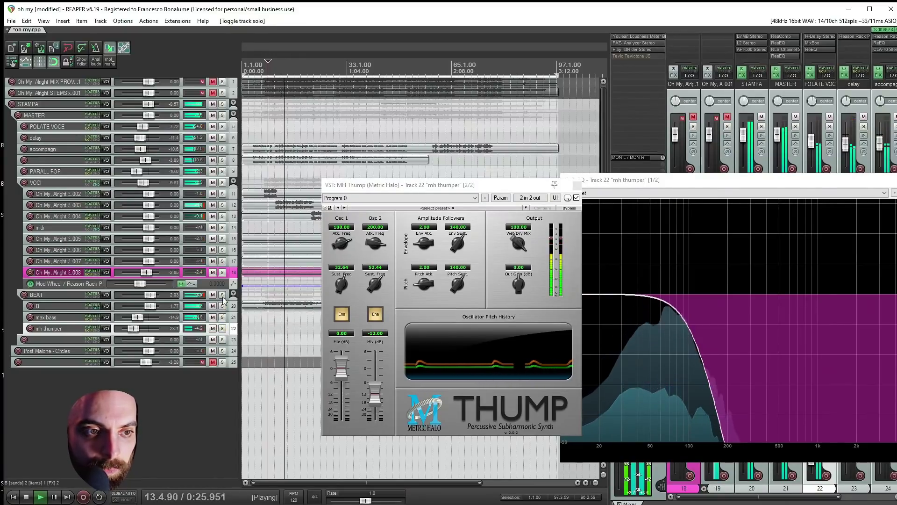
click(222, 295)
click(214, 329)
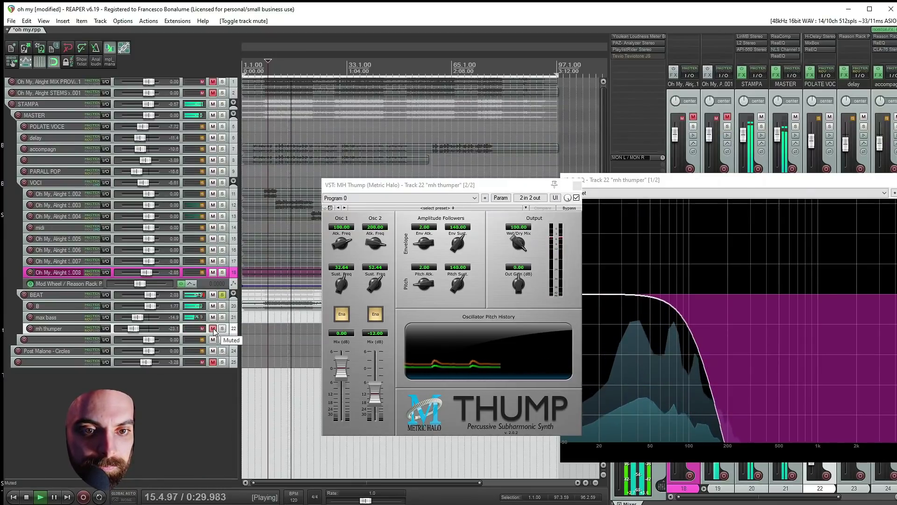
click(214, 328)
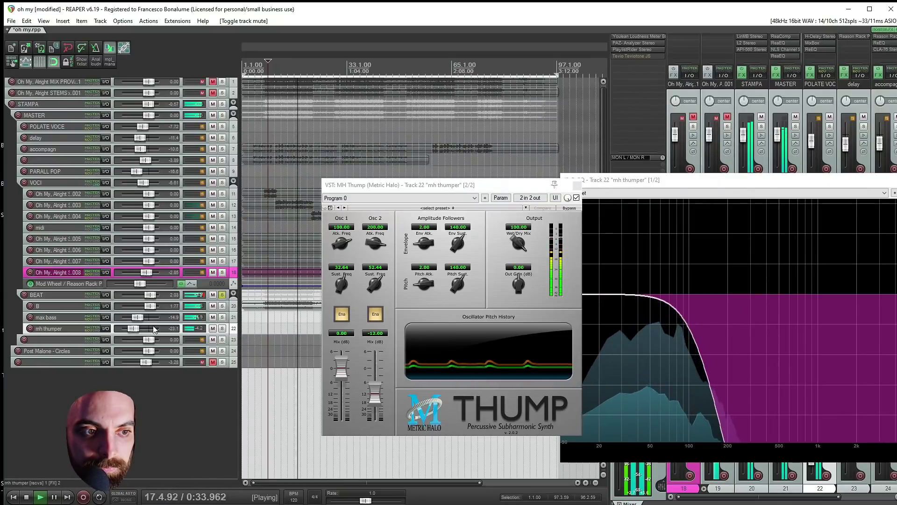
drag(135, 328, 134, 328)
key(space)
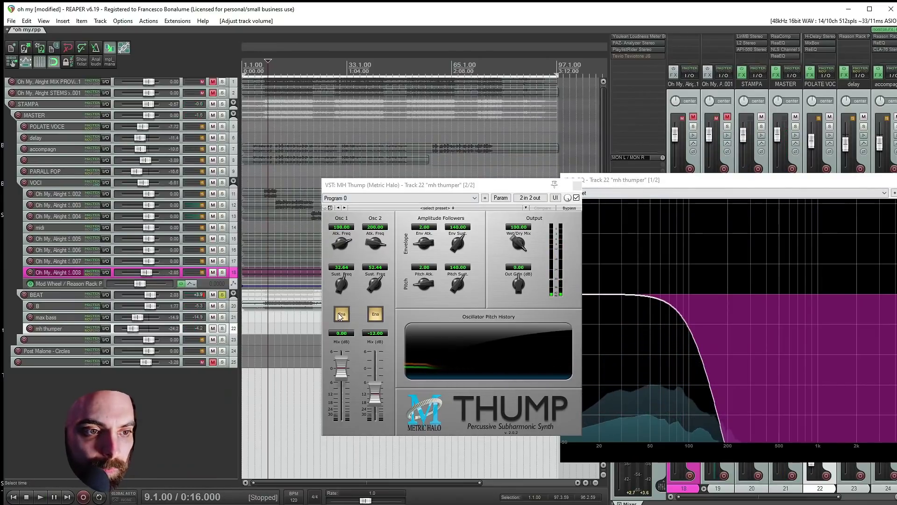
Add JS: Transient Controller to the mh thumper track with Attack at 100% and Sustain at -100%, and play it back.
drag(692, 180, 879, 228)
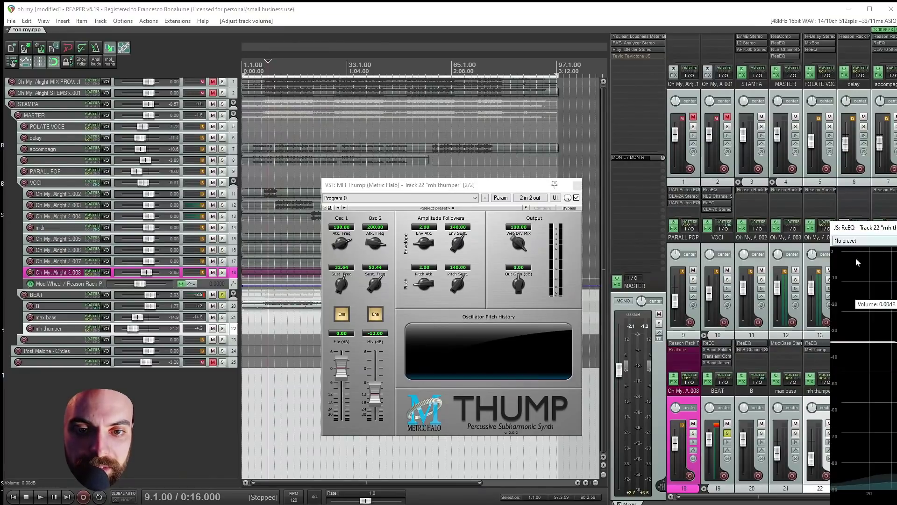
double_click(813, 357)
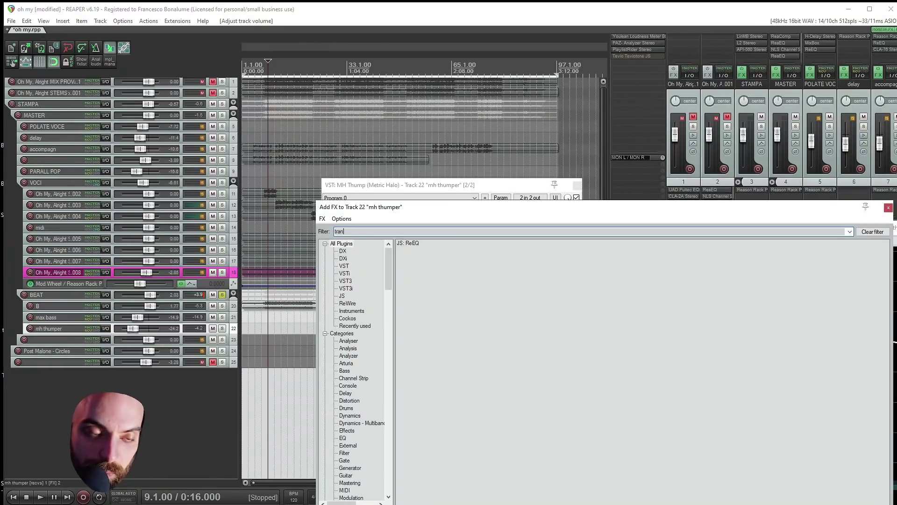
text(transie)
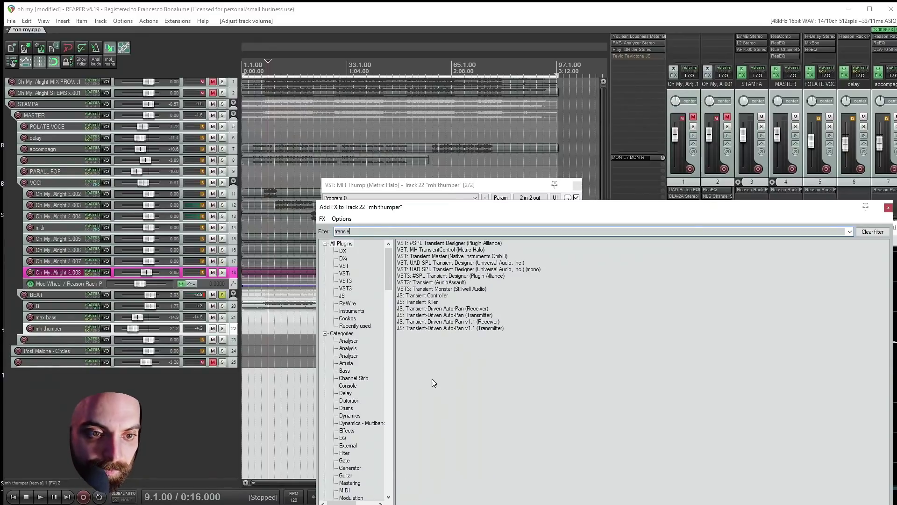
double_click(429, 296)
drag(896, 244, 410, 360)
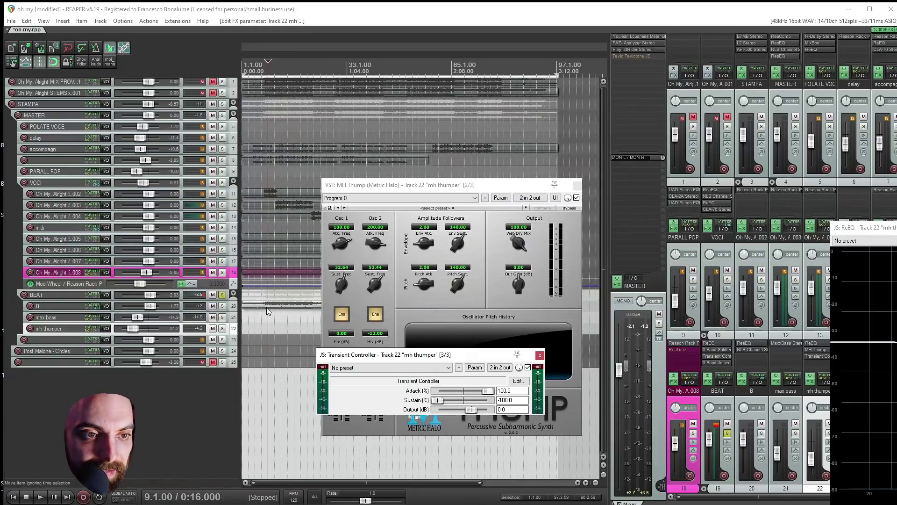
key(space)
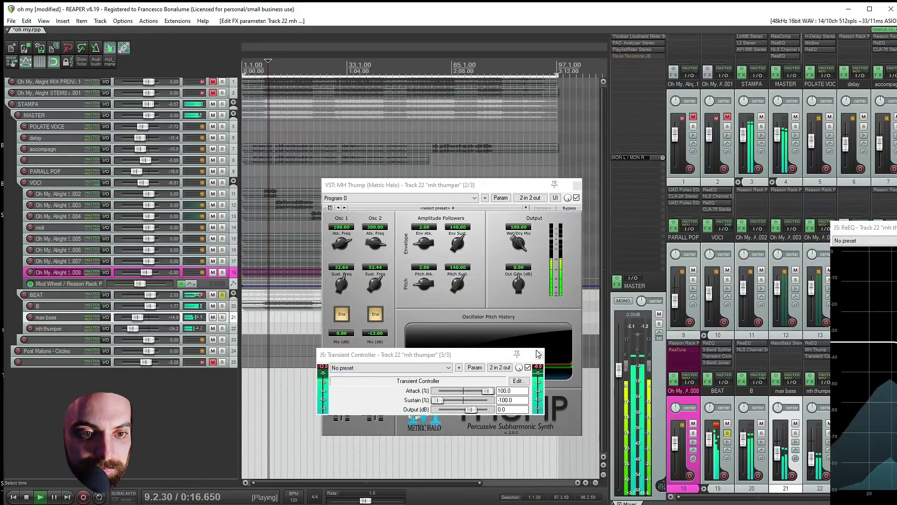
click(539, 355)
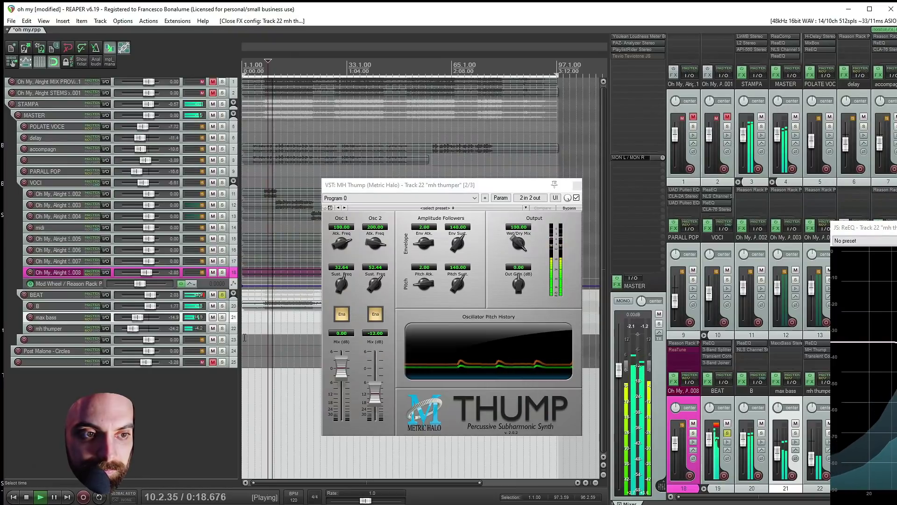
Solo mh thumper at -18.1 dB and set MH Thump's Env Atk to 1.93, Env Sust to 5.00, Pitch Atk to 1.96 and Pitch Sust to 8.01.
ctrl+alt+click(222, 328)
drag(133, 326, 138, 330)
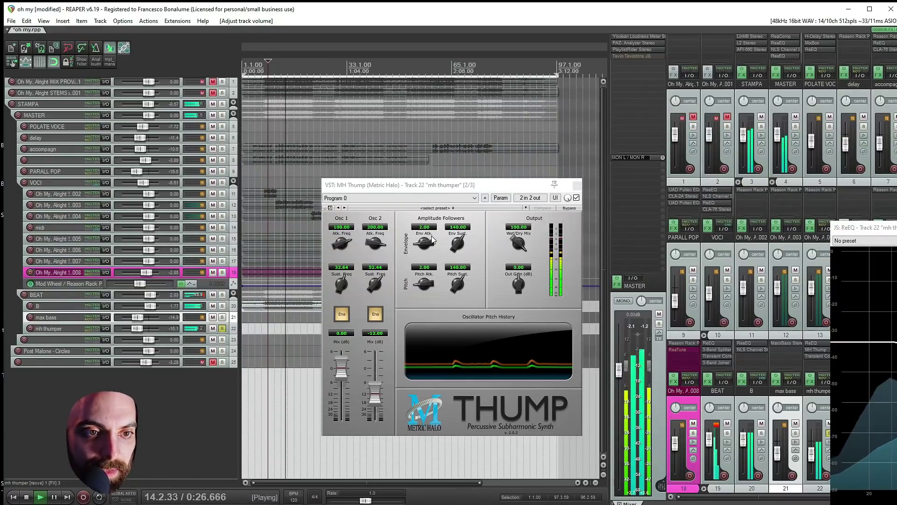
drag(458, 242, 459, 327)
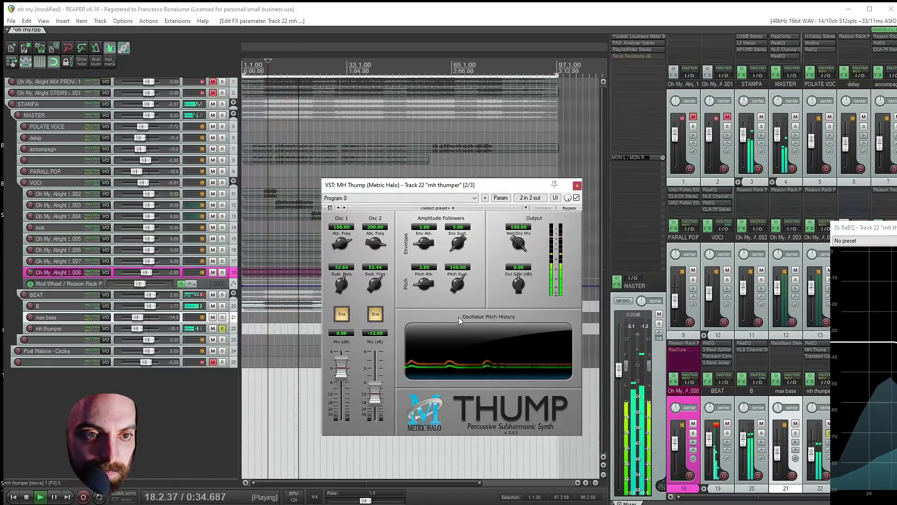
drag(425, 244, 427, 248)
drag(450, 288, 459, 350)
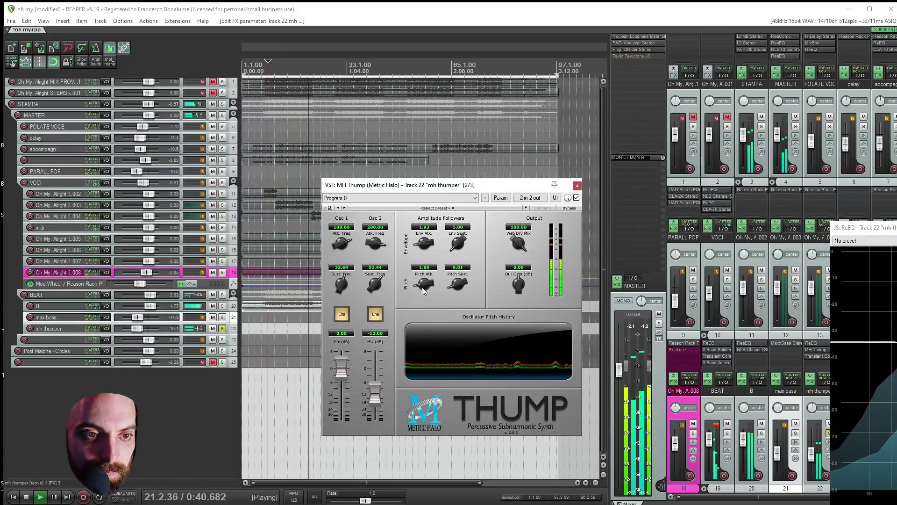
drag(423, 283, 423, 285)
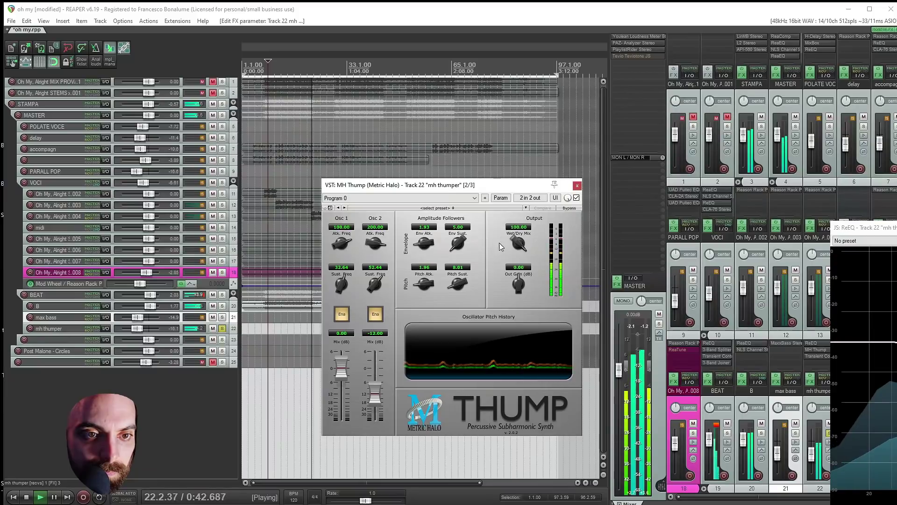
Try MH Thump's Wet/Dry Mix at 0, restart playback from 0:16, and return the mix to 100.
drag(517, 242, 523, 275)
key(space)
key(space)
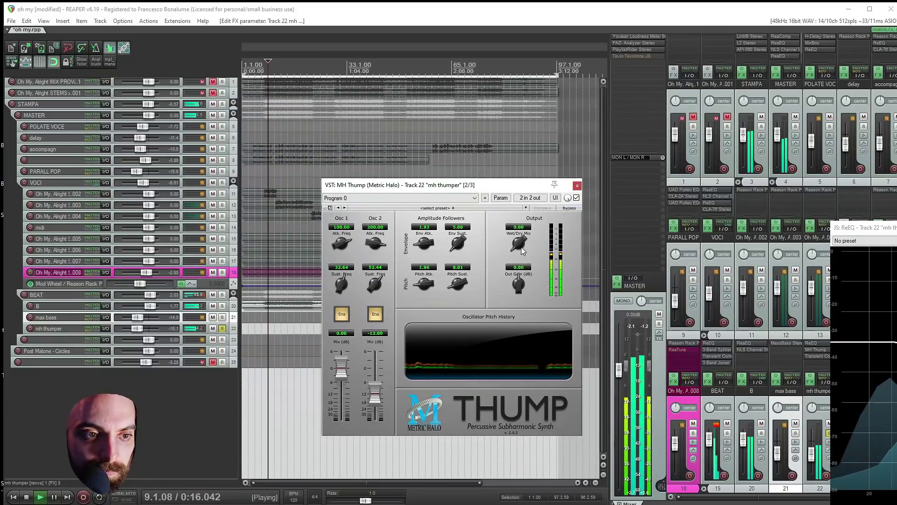
drag(518, 243, 520, 125)
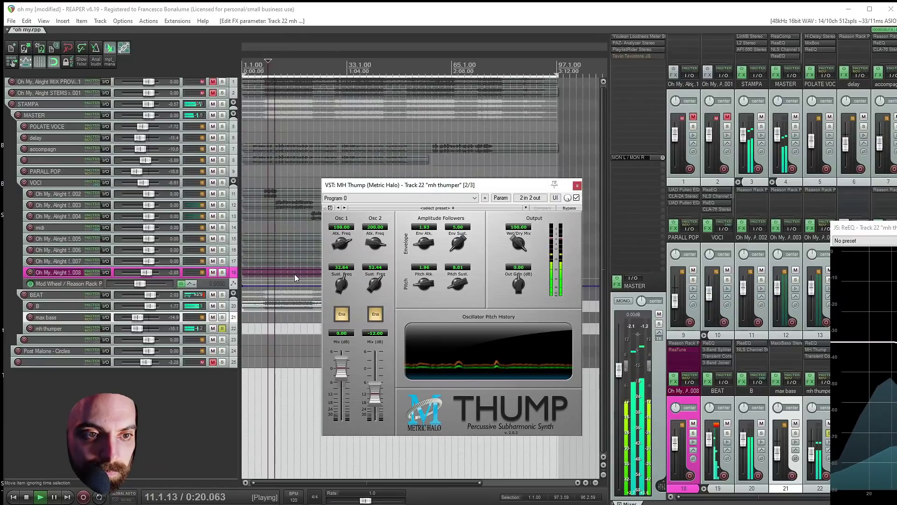
Set MH Thump's Osc 2 mix to -12.86 dB, unsolo mh thumper, compare the full mix with it muted and unmuted, and close its effect windows.
mouse_move(375, 393)
mouse_down()
mouse_move(377, 380)
mouse_move(375, 396)
mouse_up()
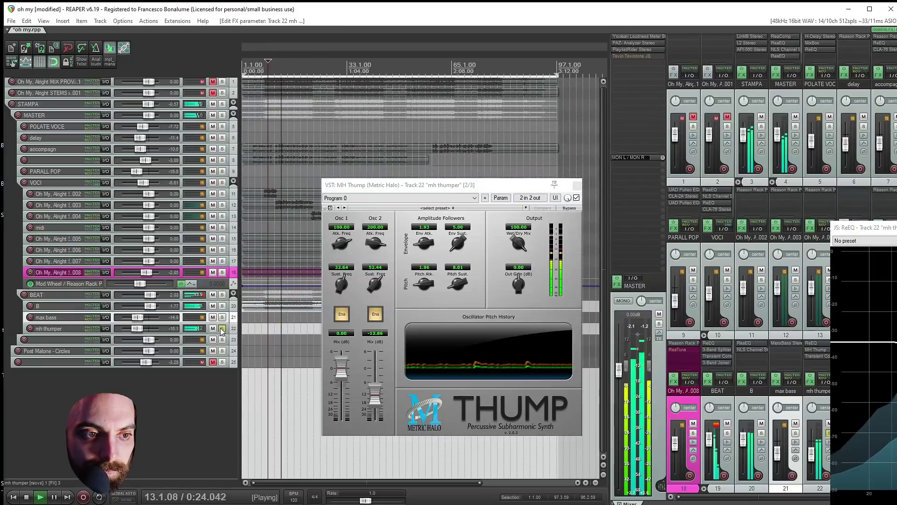
click(222, 328)
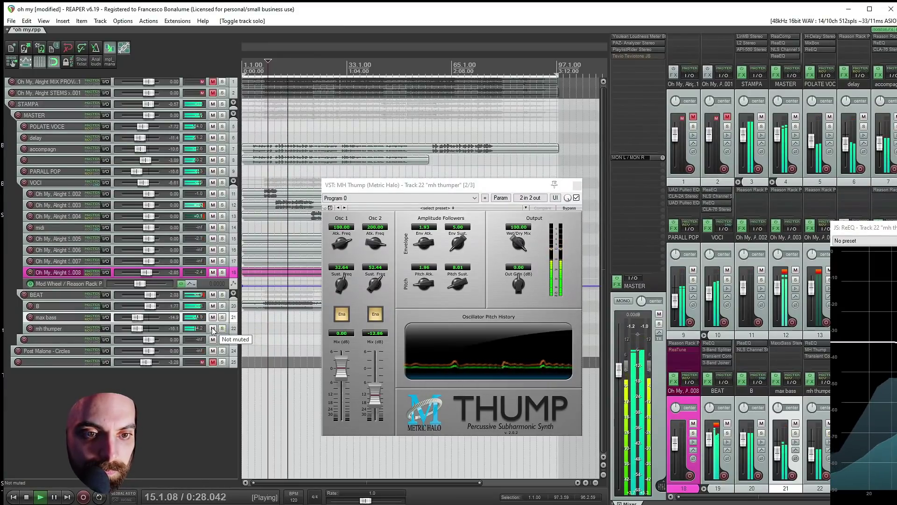
click(212, 329)
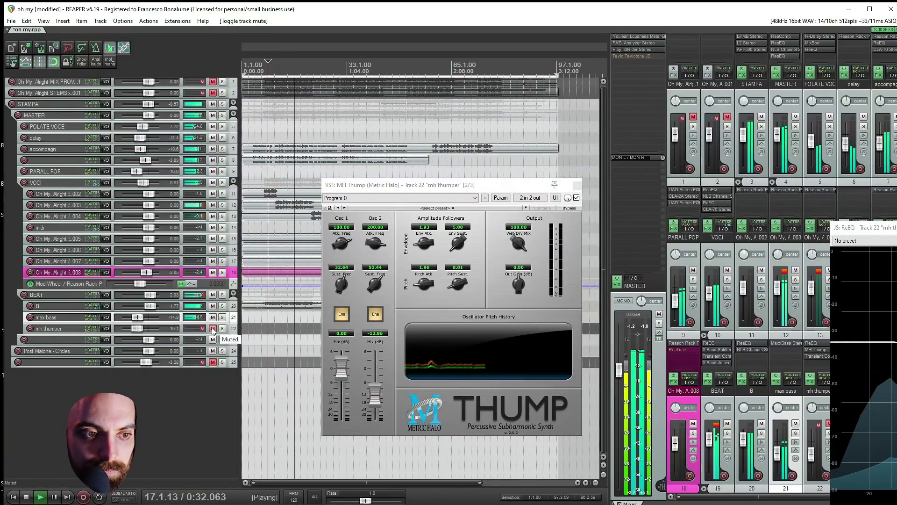
click(213, 329)
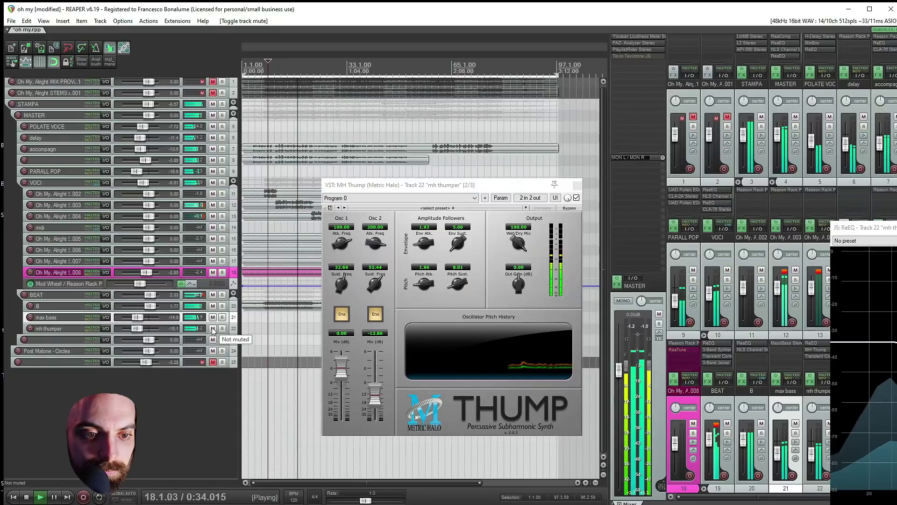
click(578, 185)
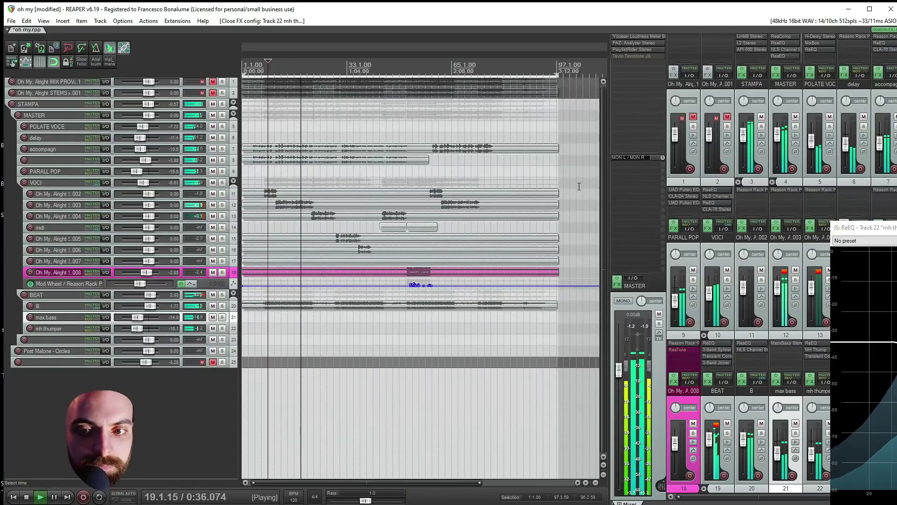
click(896, 228)
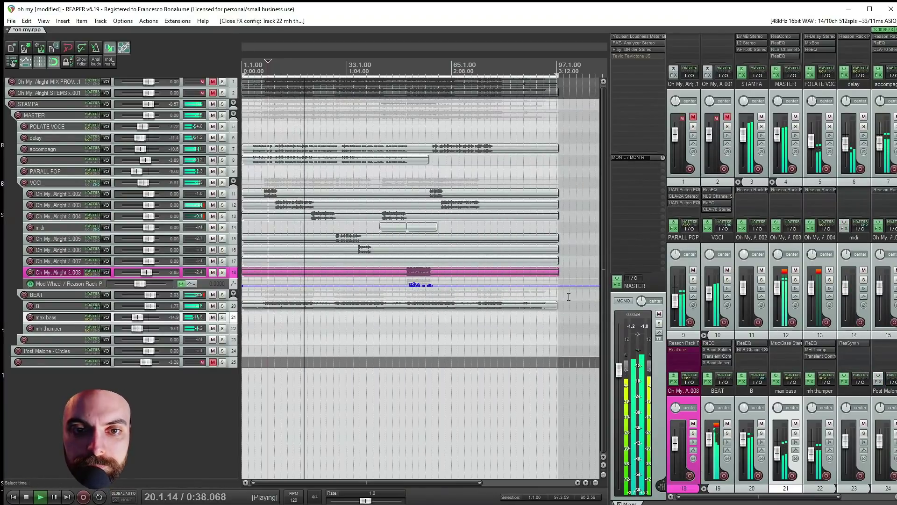